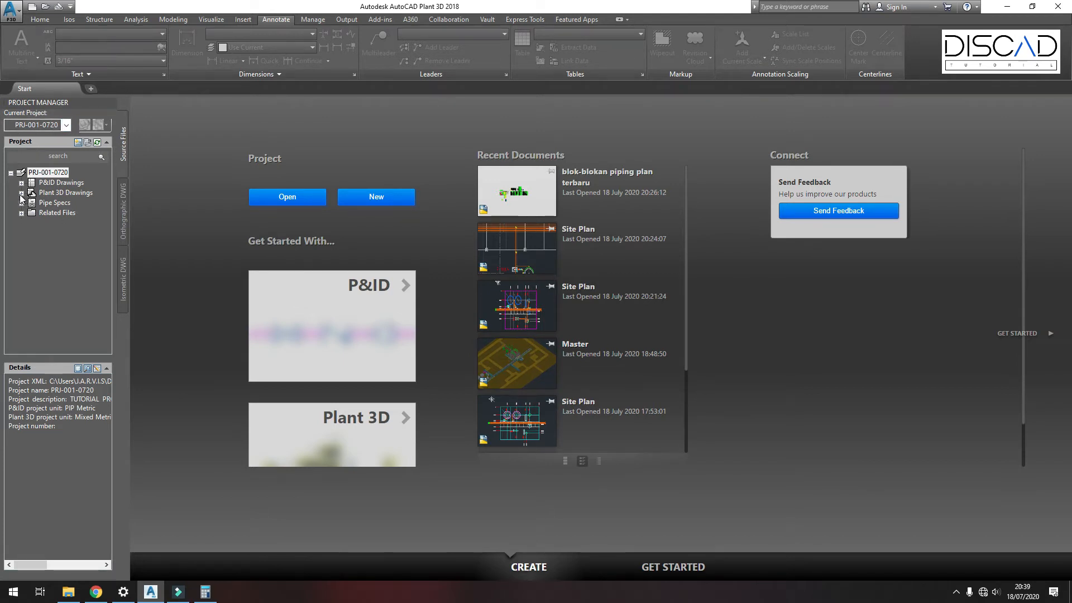
Step: Create a new Plant 3D drawing named Equipment Layout in the project
left_click(22, 195)
right_click(66, 197)
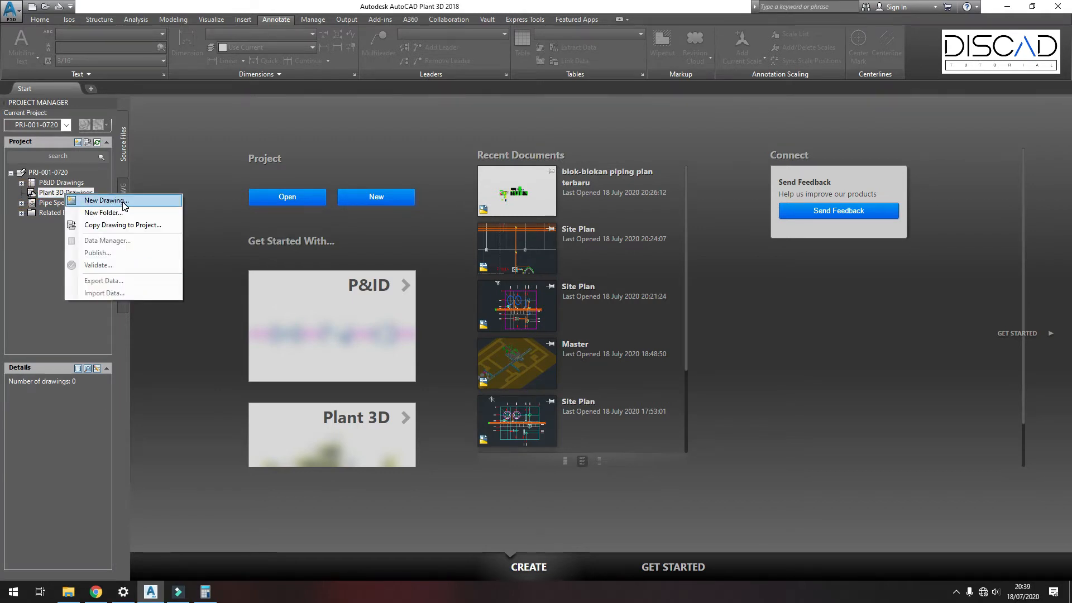
left_click(107, 200)
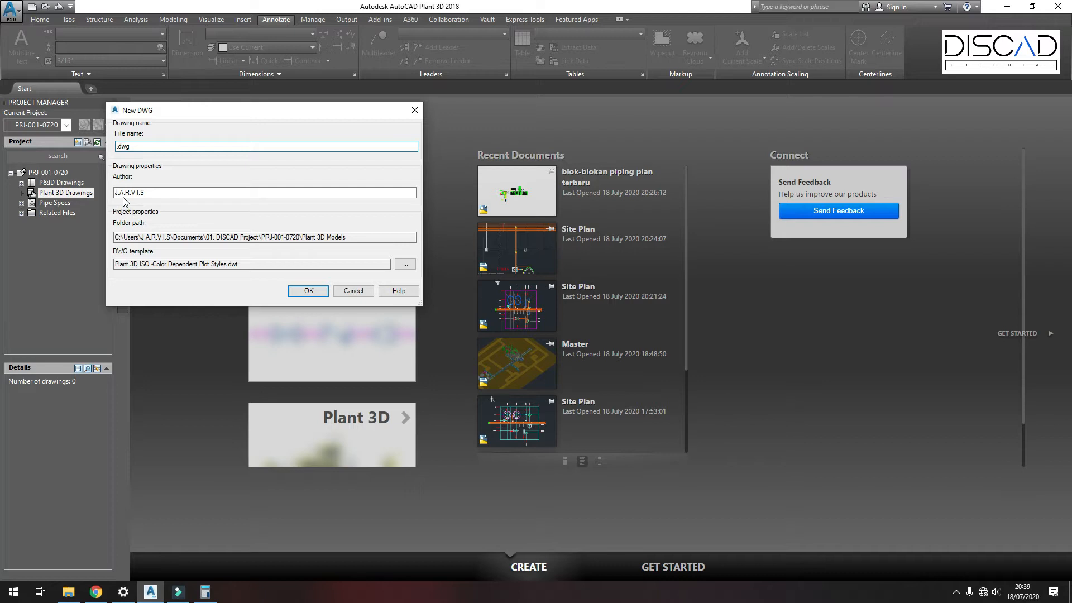
type("Equipment Layout")
left_click(309, 292)
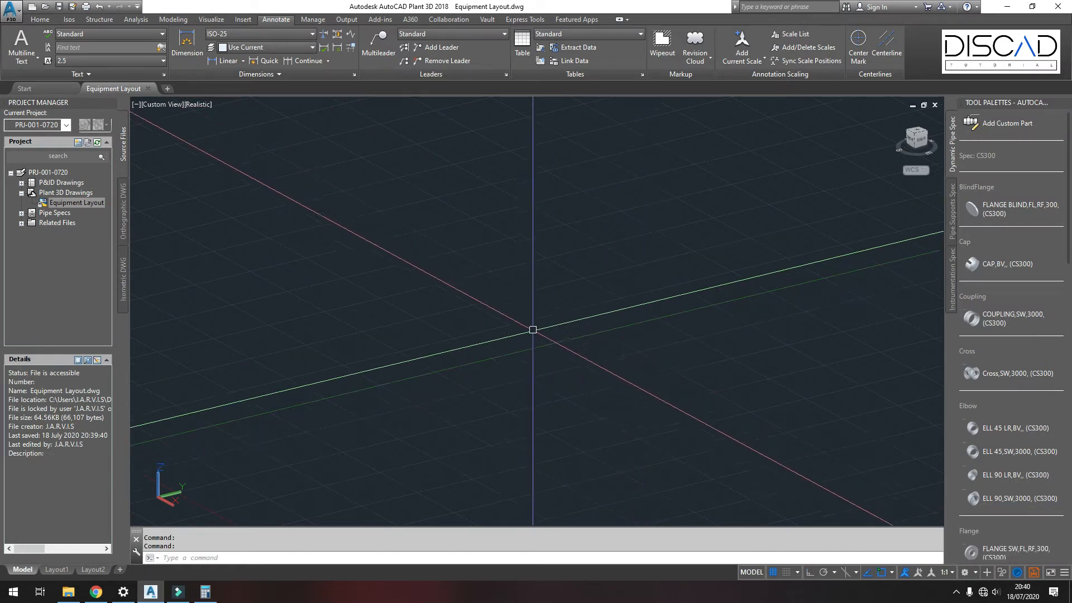
Step: Switch the viewport to the Top view with the 2D Wireframe visual style
left_click(197, 104)
left_click(216, 129)
left_click(154, 106)
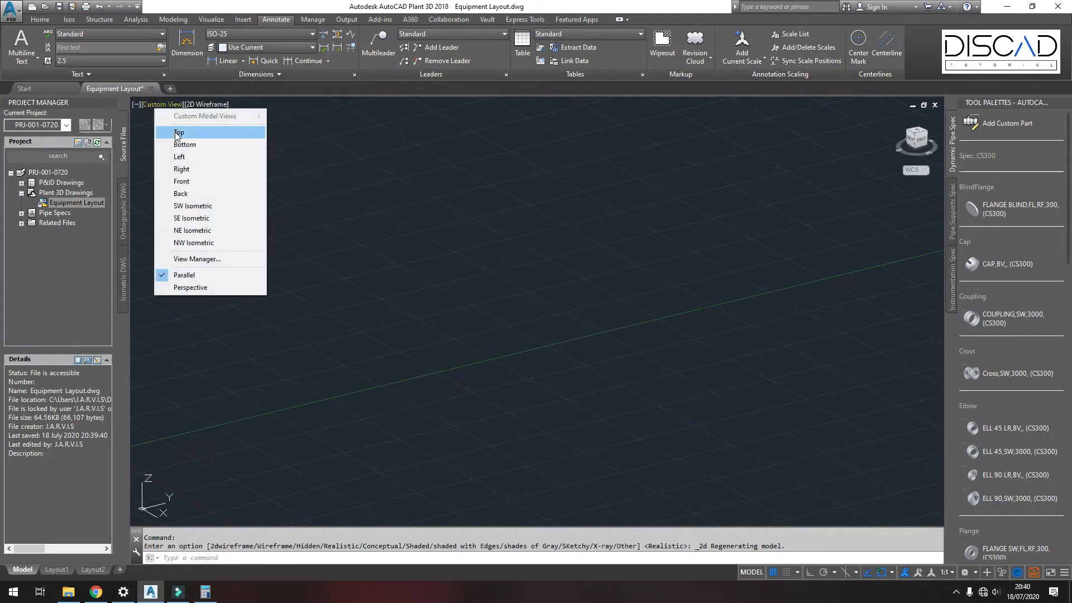
left_click(170, 134)
mouse_move(352, 287)
middle_mouse_down()
mouse_move(283, 392)
mouse_move(275, 462)
middle_mouse_up()
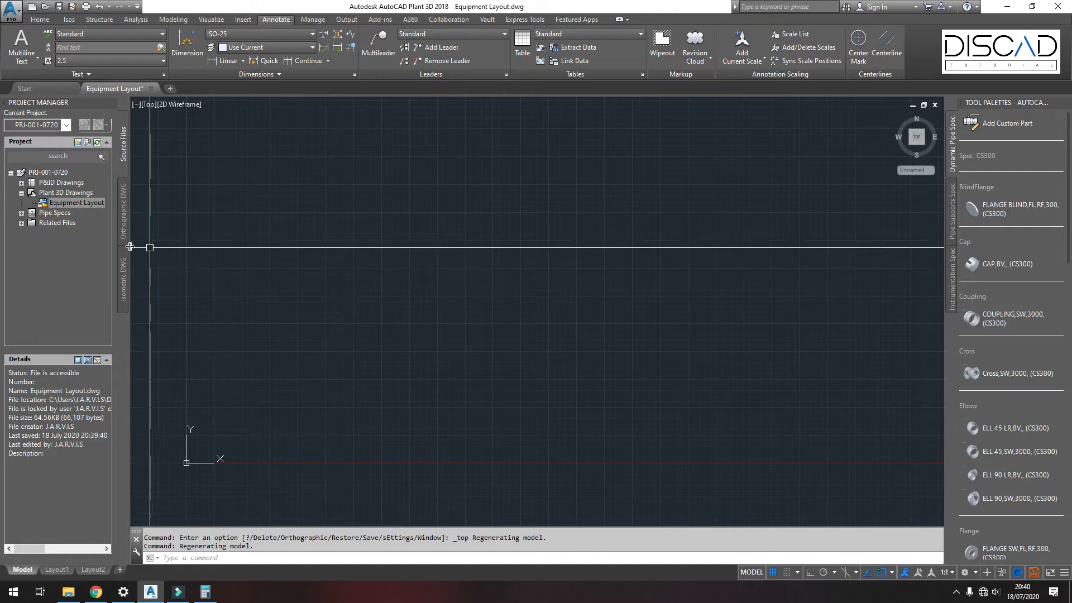
Step: Copy the Site Plan drawing from the 01. DISCAD Project folder into the project's Related Files
left_click(21, 223)
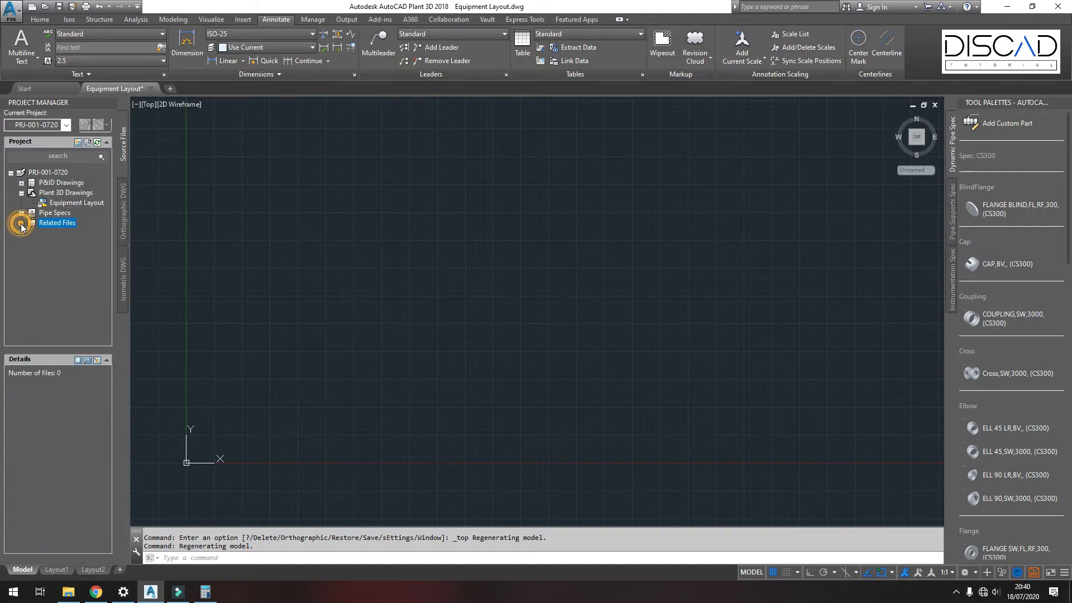
right_click(52, 225)
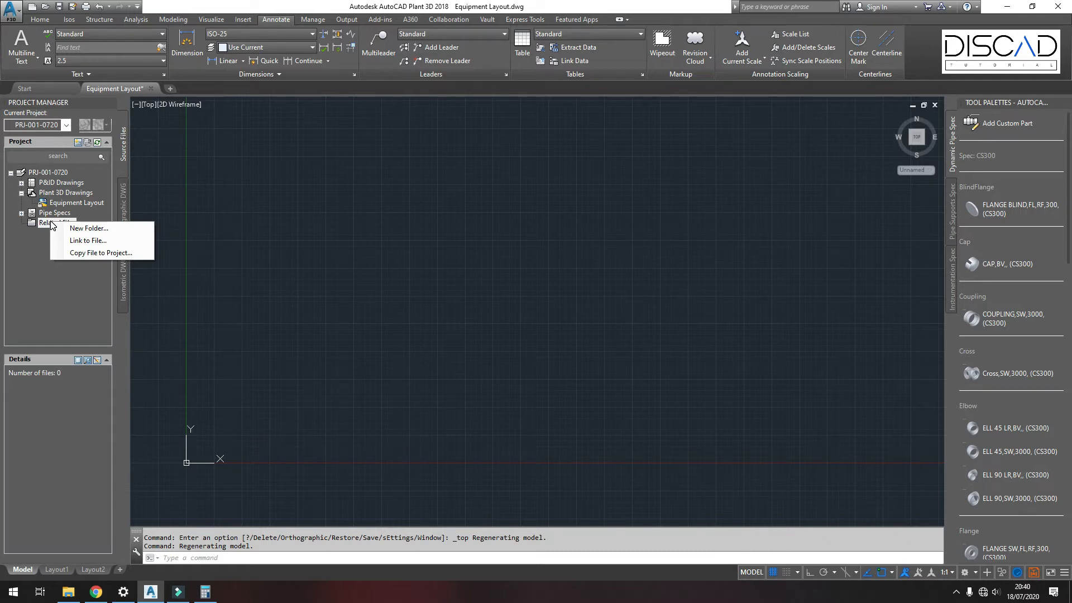
left_click(94, 255)
double_click(473, 204)
left_click(455, 224)
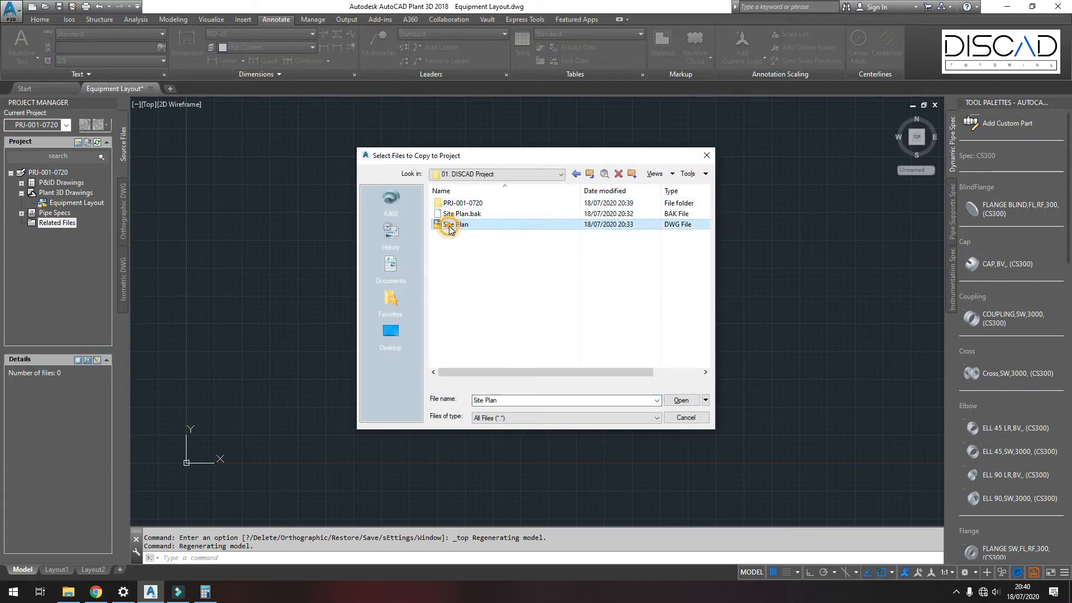
left_click(681, 399)
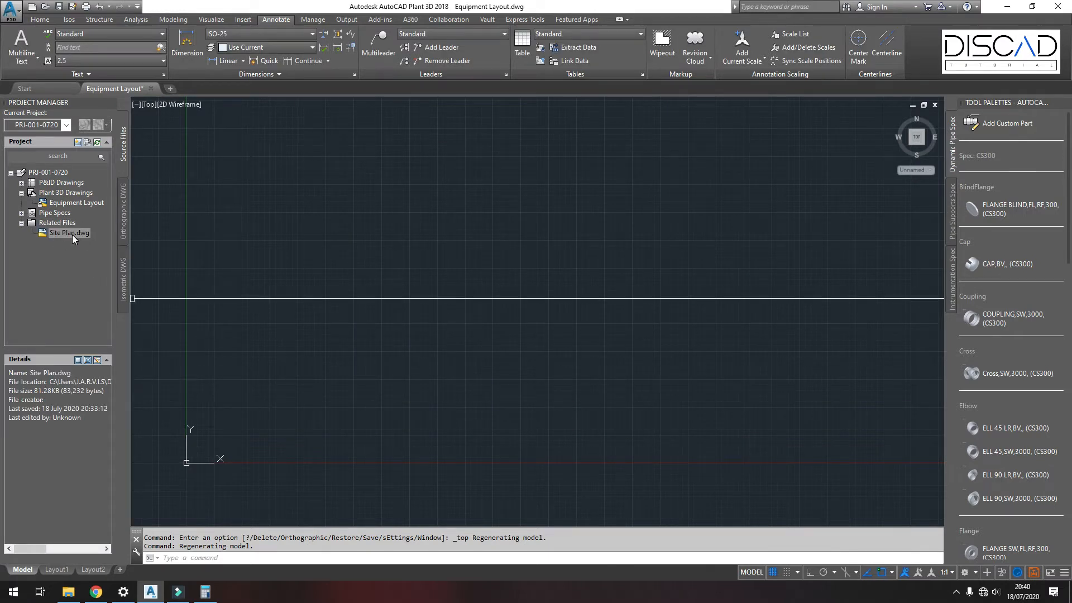
Step: Open Site Plan.dwg from Related Files to review its layout, then close it
double_click(69, 232)
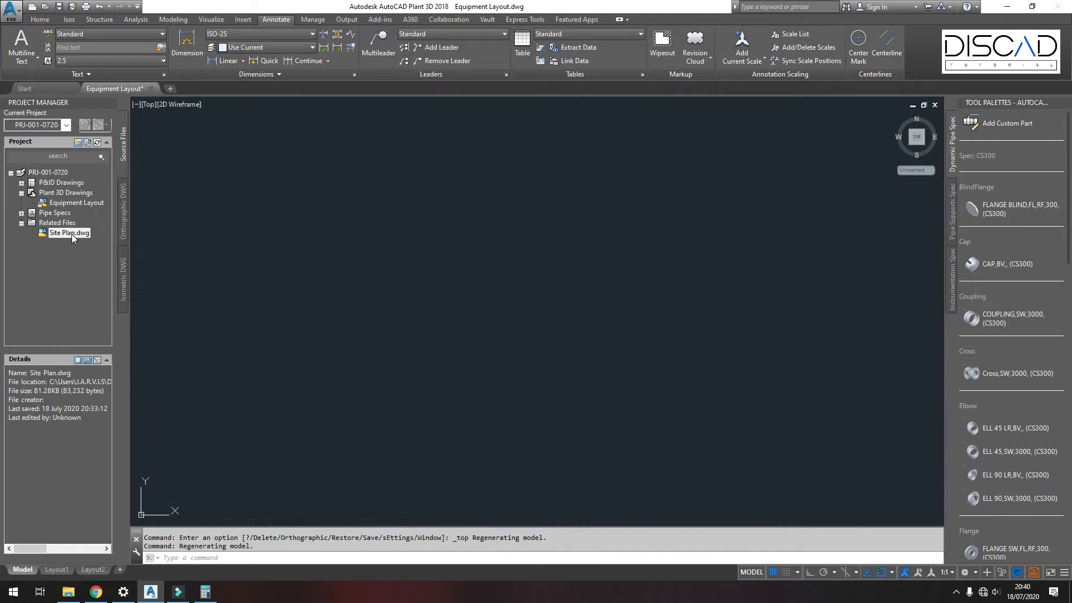
scroll(510, 252, "down", 4)
scroll(526, 285, "up", 2)
scroll(526, 284, "up", 2)
middle_click_drag(523, 287, 469, 291)
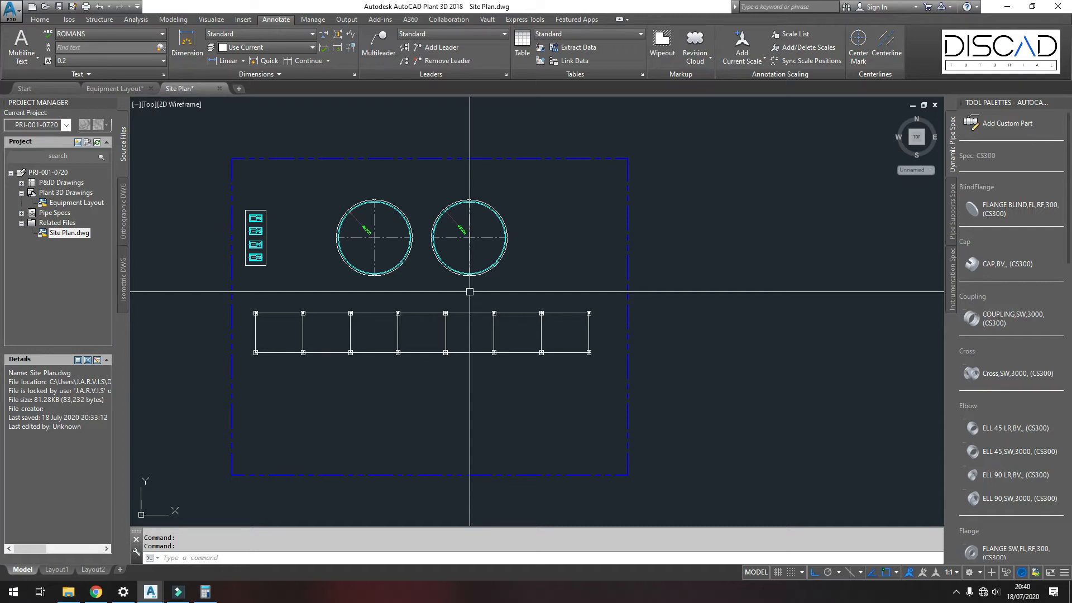
left_click(220, 89)
left_click(575, 324)
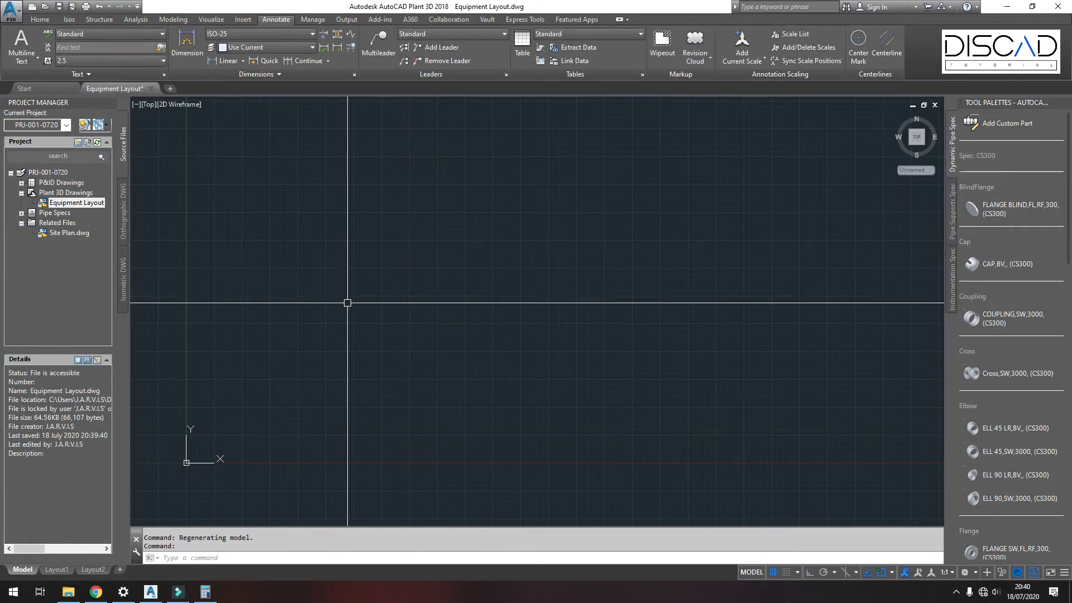
Step: Open the External References palette with the XREF command and float it over the drawing
type("xref")
key("Return")
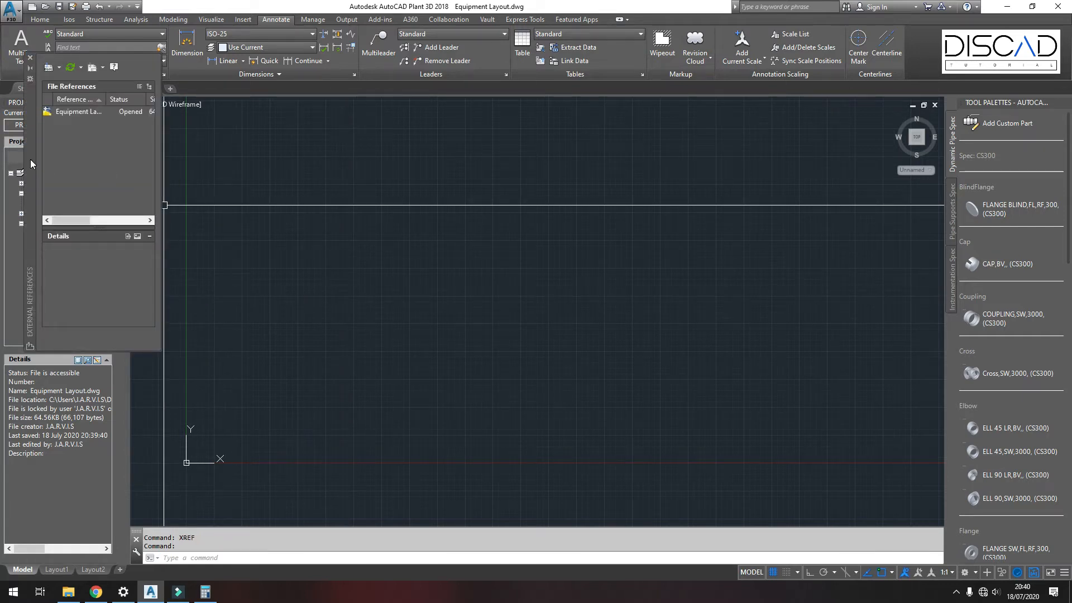
left_click_drag(30, 159, 410, 243)
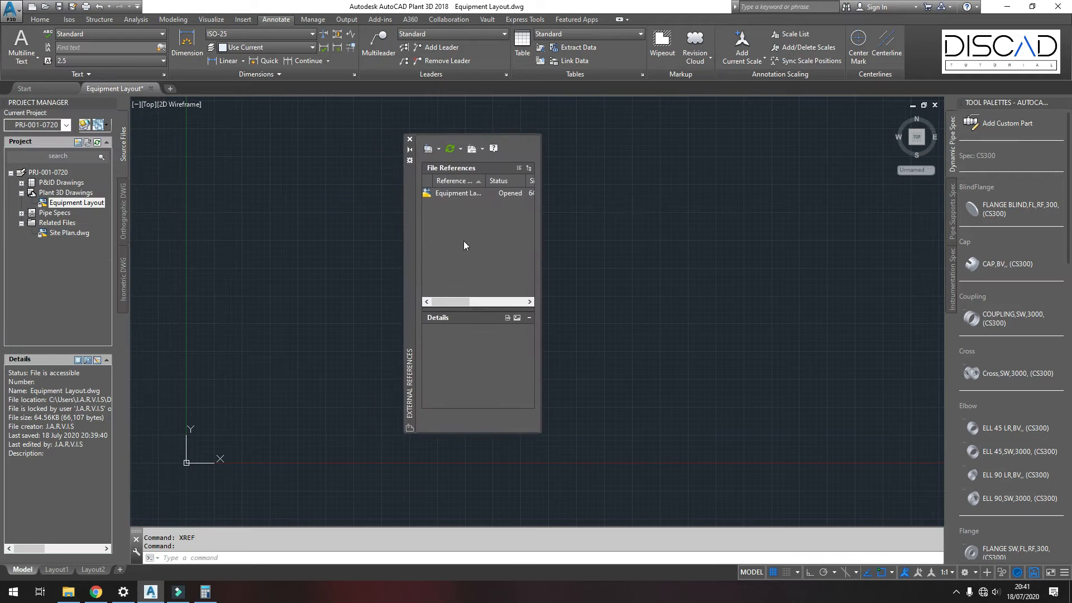
left_click_drag(541, 230, 671, 239)
Step: Attach Site Plan.dwg from Related Files as an external reference inserted at 0,0,0
left_click(430, 149)
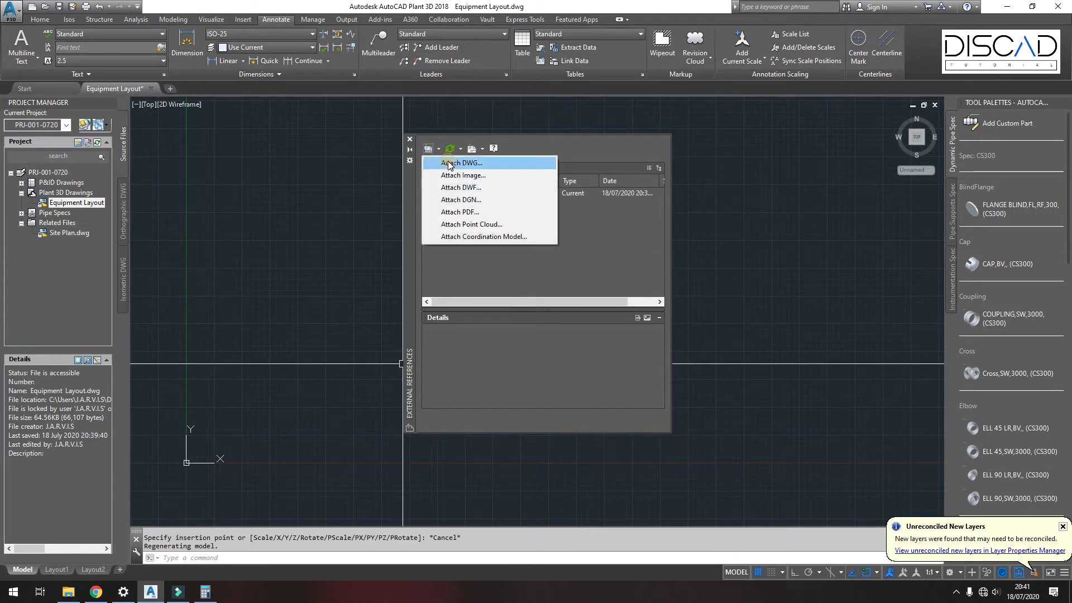
left_click(448, 164)
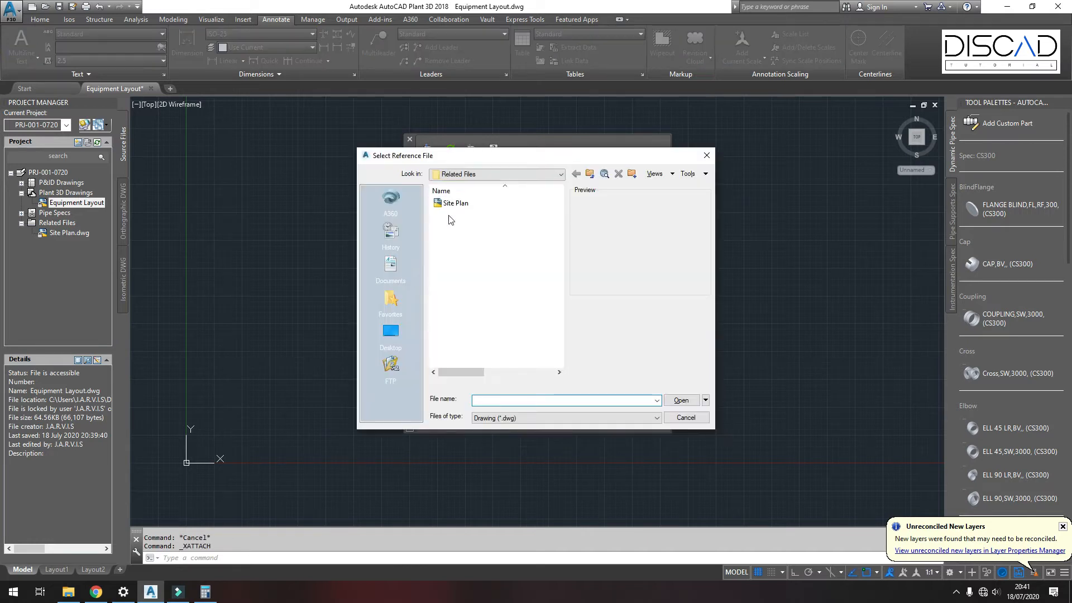
left_click(388, 265)
double_click(466, 203)
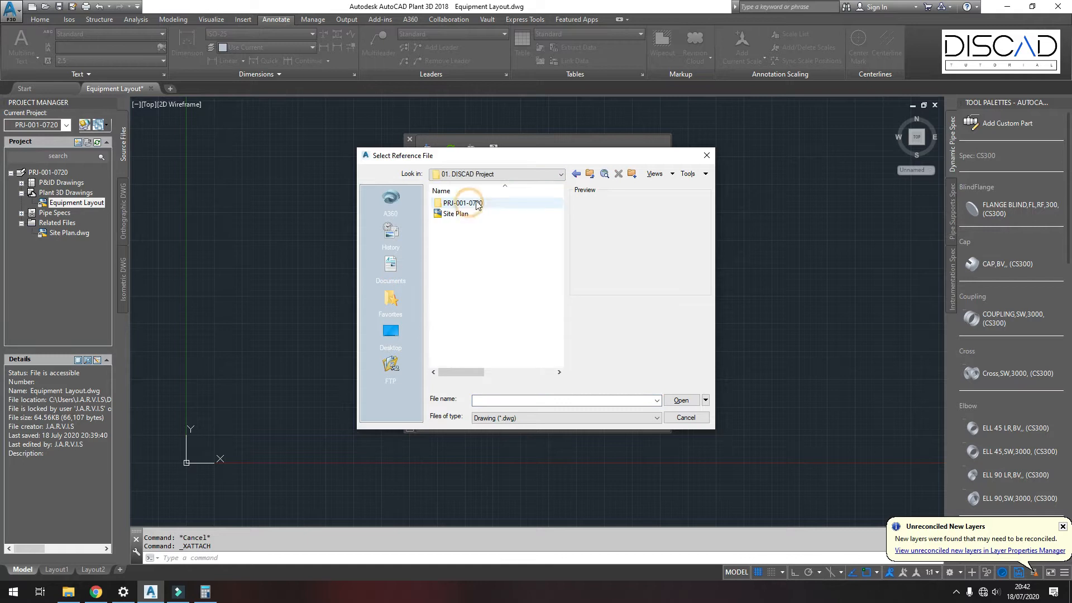
double_click(473, 204)
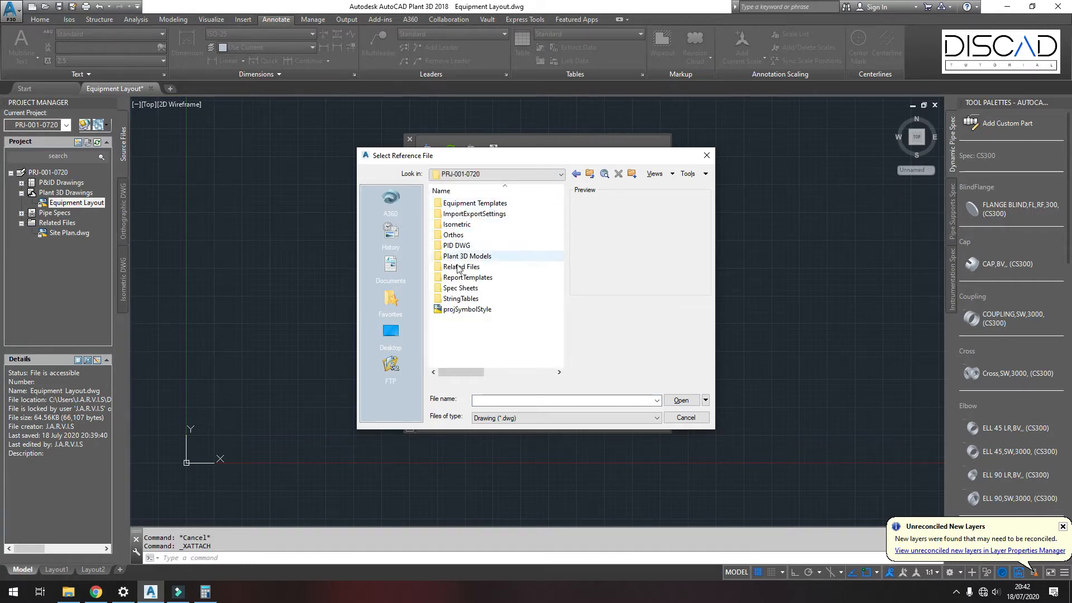
double_click(463, 268)
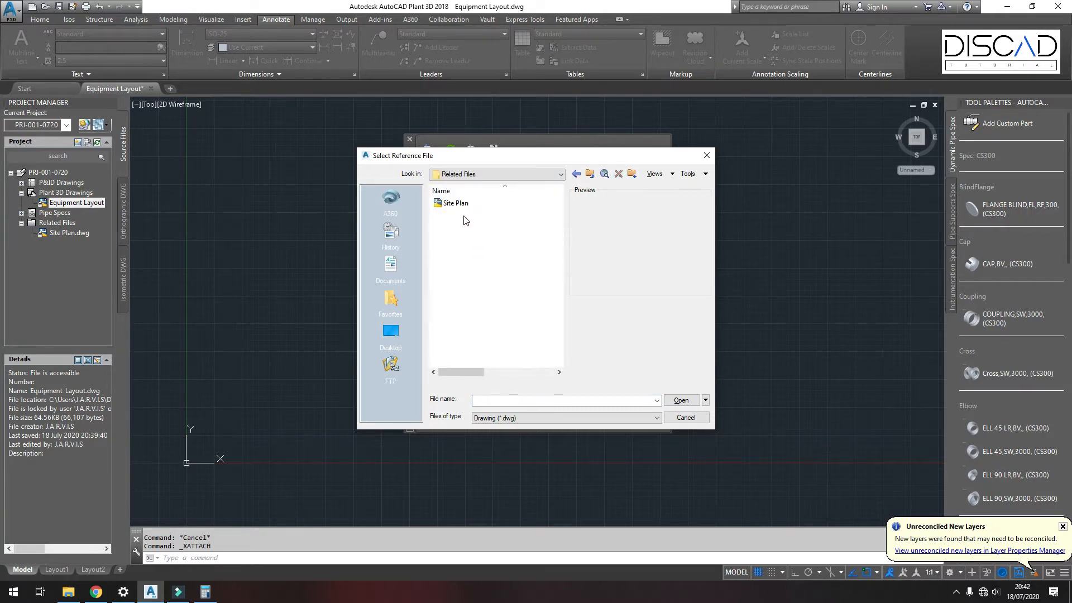
left_click(454, 203)
left_click(680, 400)
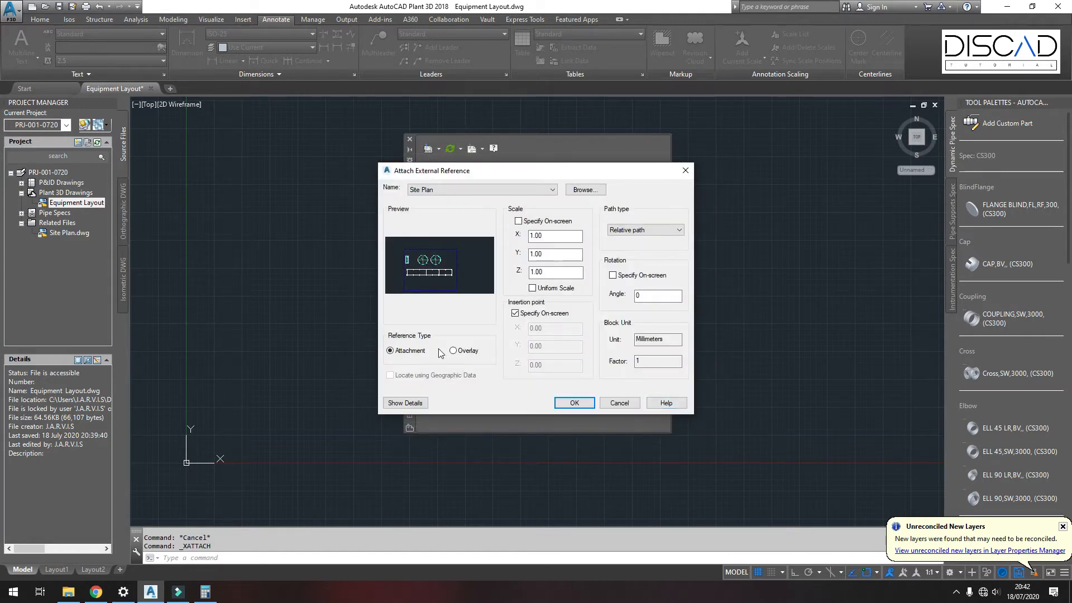
left_click(515, 313)
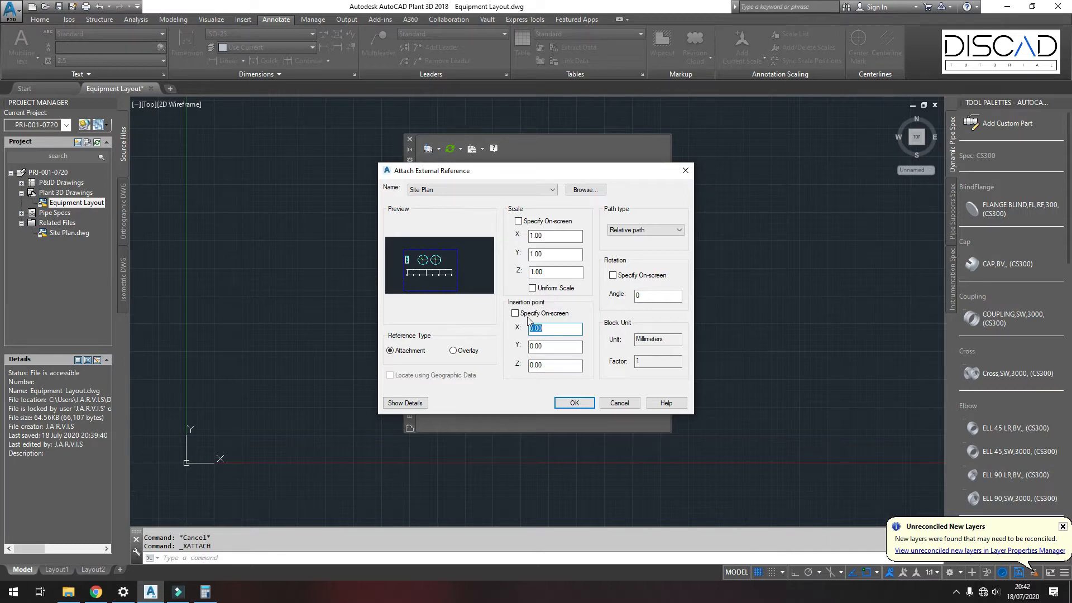
left_click(577, 401)
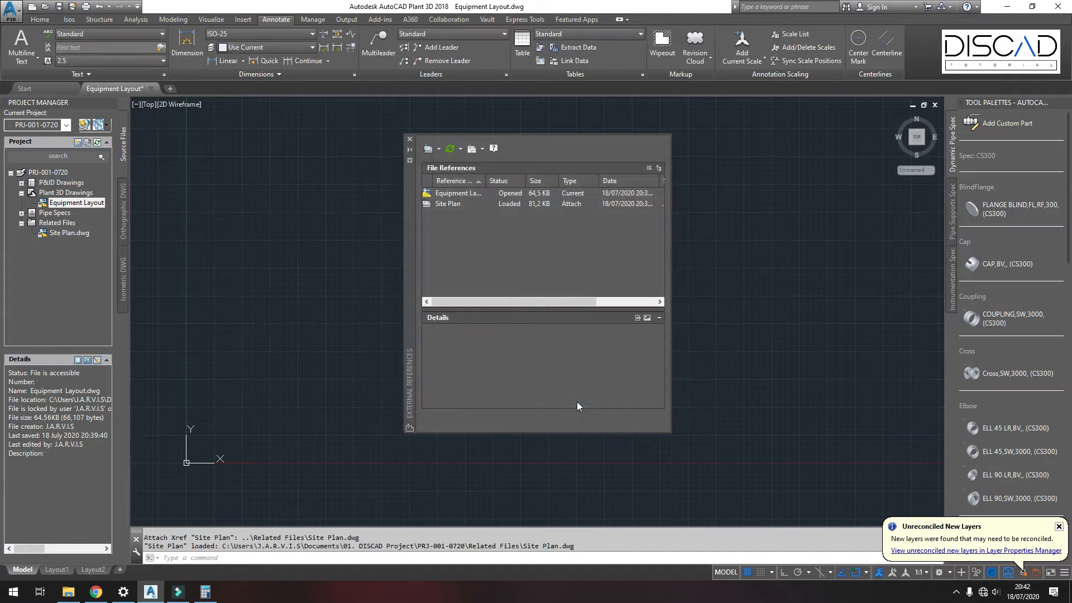
Step: Close the references palette, turn off the grid, and zoom in on the two tank circles
left_click(410, 140)
scroll(397, 239, "down", 7)
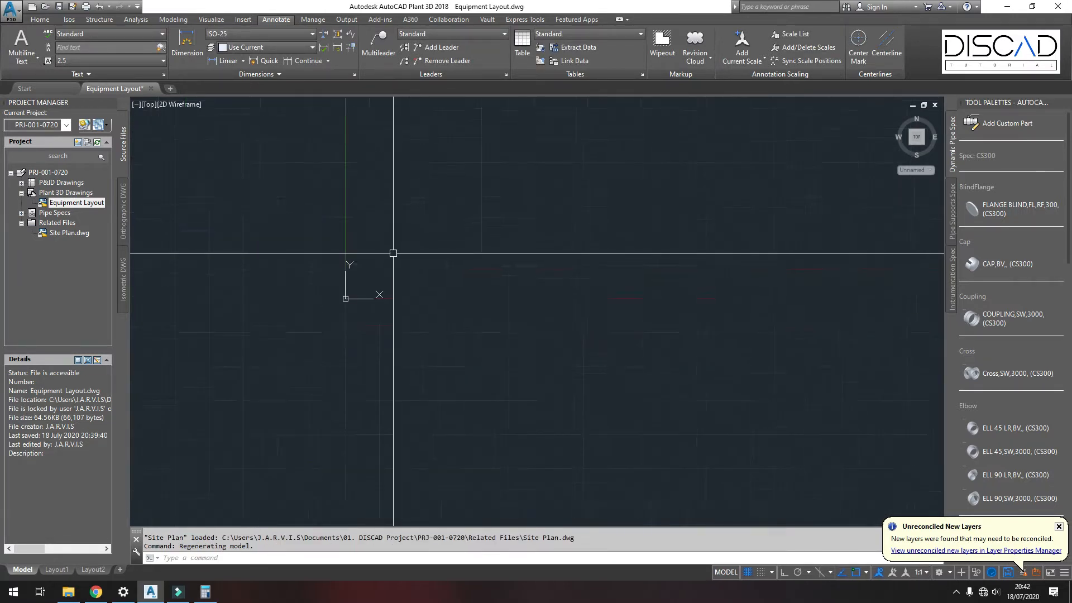
middle_click(351, 385)
middle_click(351, 384)
scroll(351, 385, "down", 6)
scroll(351, 367, "up", 5)
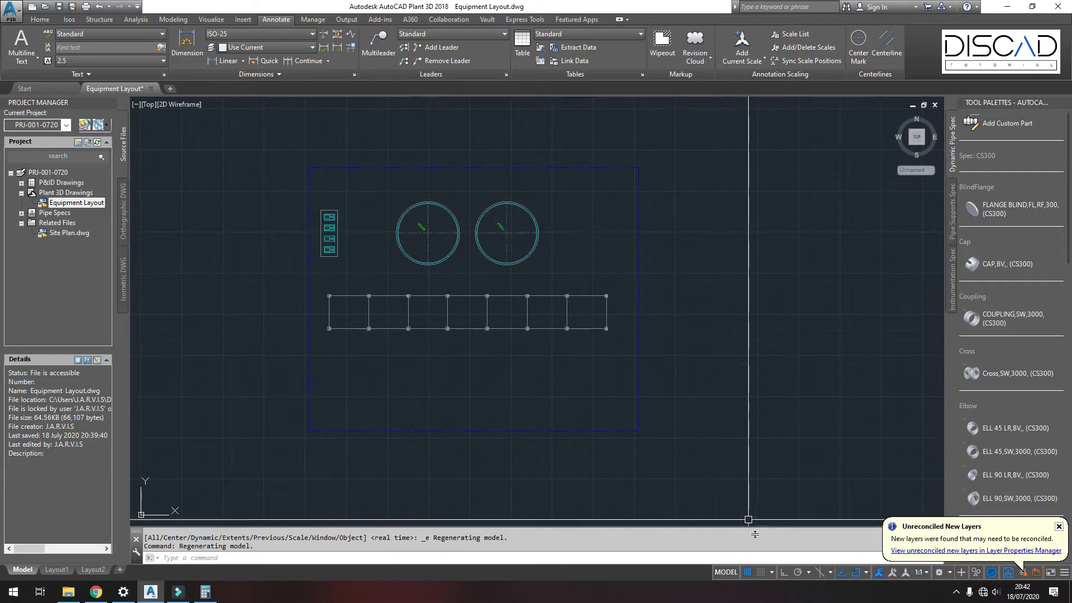
left_click(747, 571)
middle_click_drag(520, 380, 519, 386)
scroll(495, 376, "up", 4)
scroll(449, 288, "up", 5)
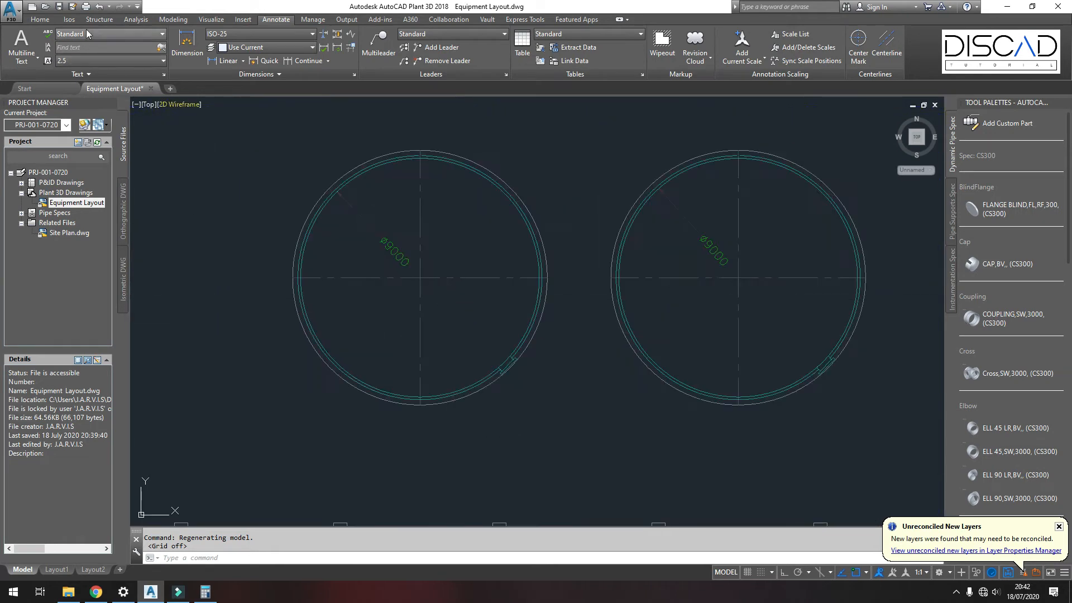
Step: Start creating equipment and choose the Vertical Tank template
left_click(39, 22)
middle_click_drag(528, 114, 464, 120)
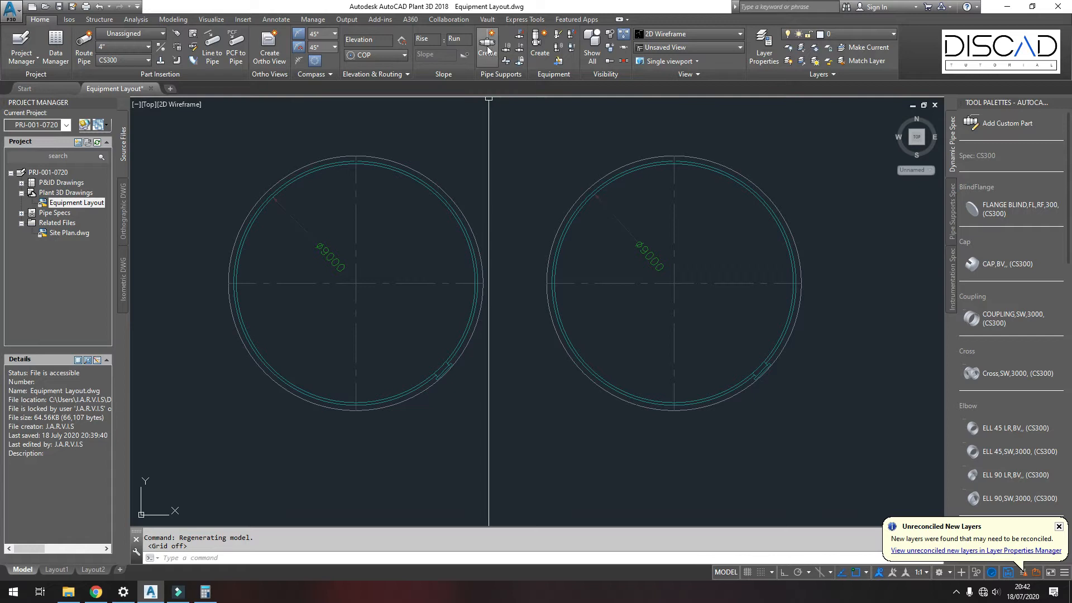
left_click(540, 46)
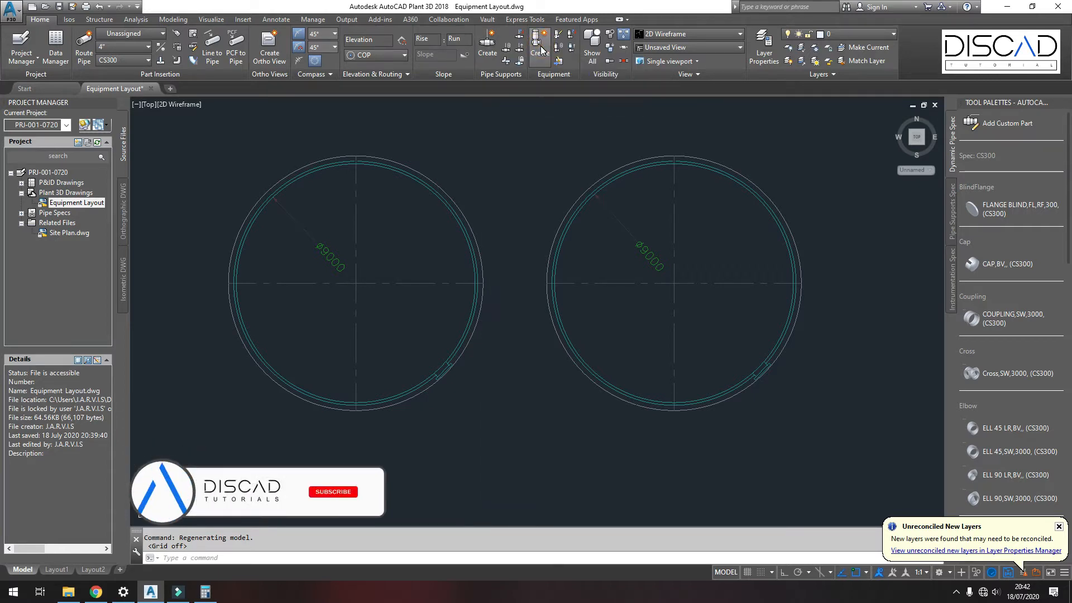
mouse_move(388, 129)
left_mouse_down()
mouse_move(723, 52)
mouse_move(770, 66)
mouse_move(760, 70)
left_mouse_up()
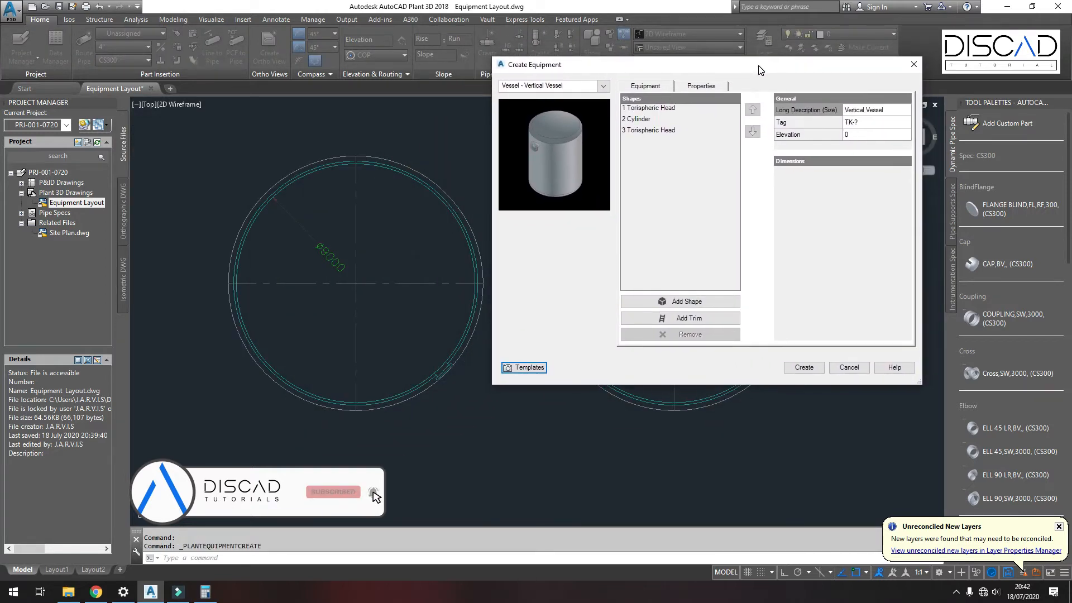
left_click(600, 88)
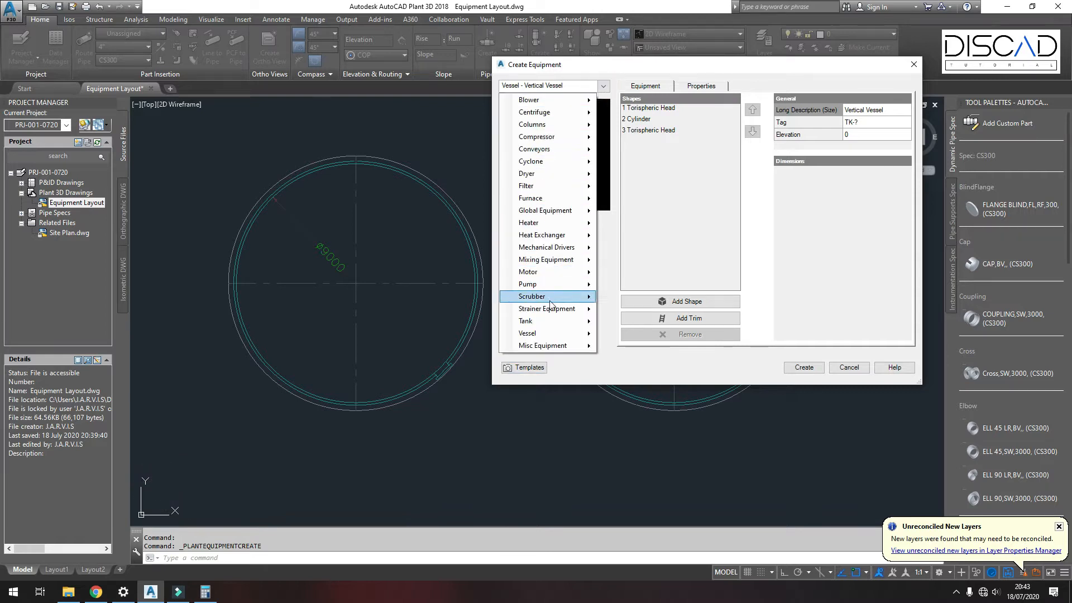
mouse_move(547, 328)
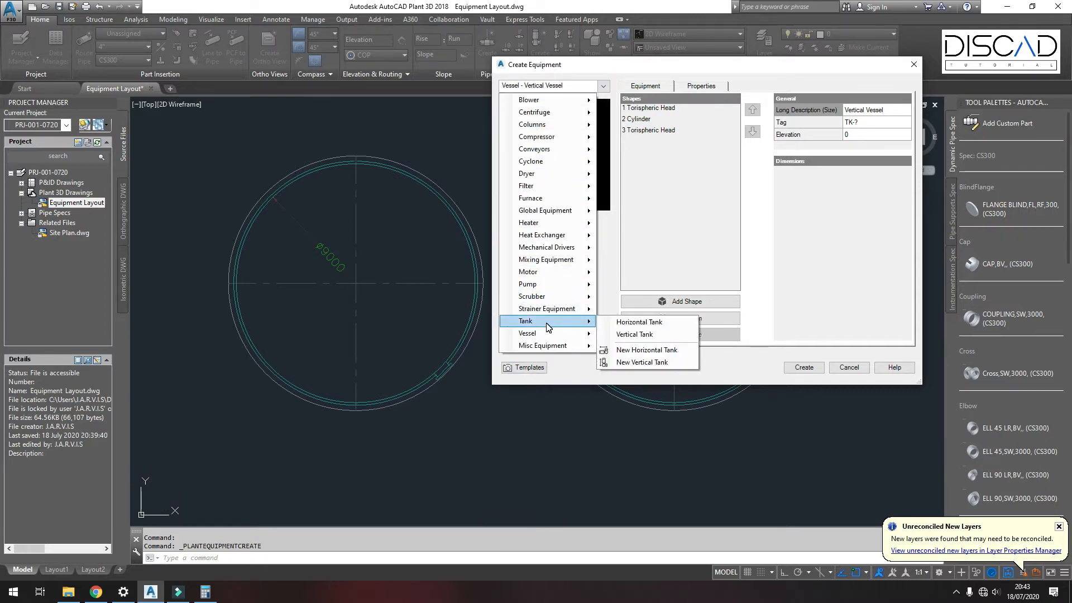
left_click(635, 335)
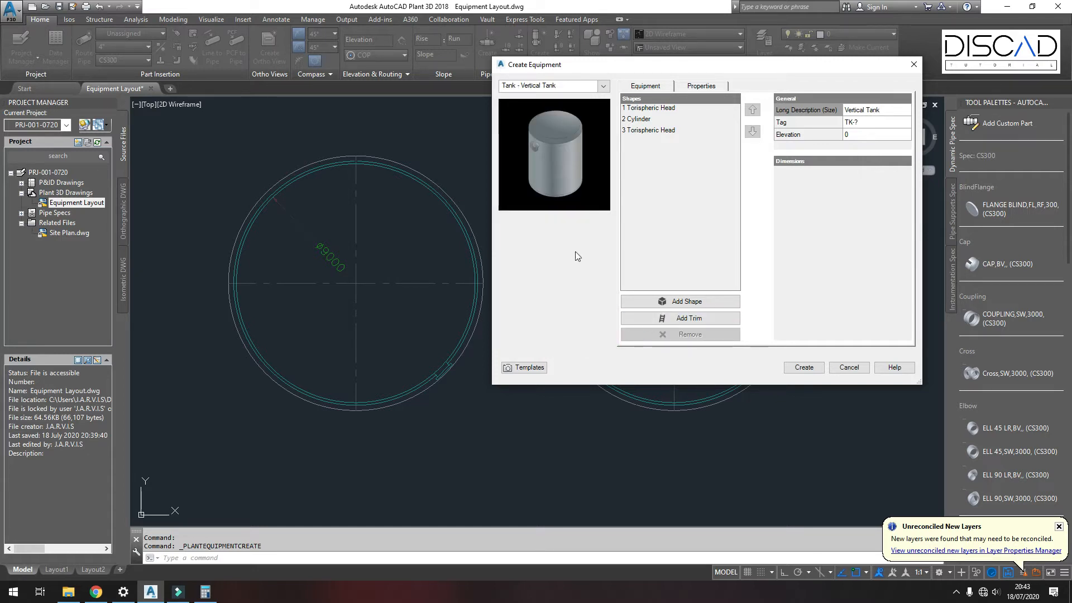
Step: Remove the third torispheric head from the tank's shape list
left_click(641, 119)
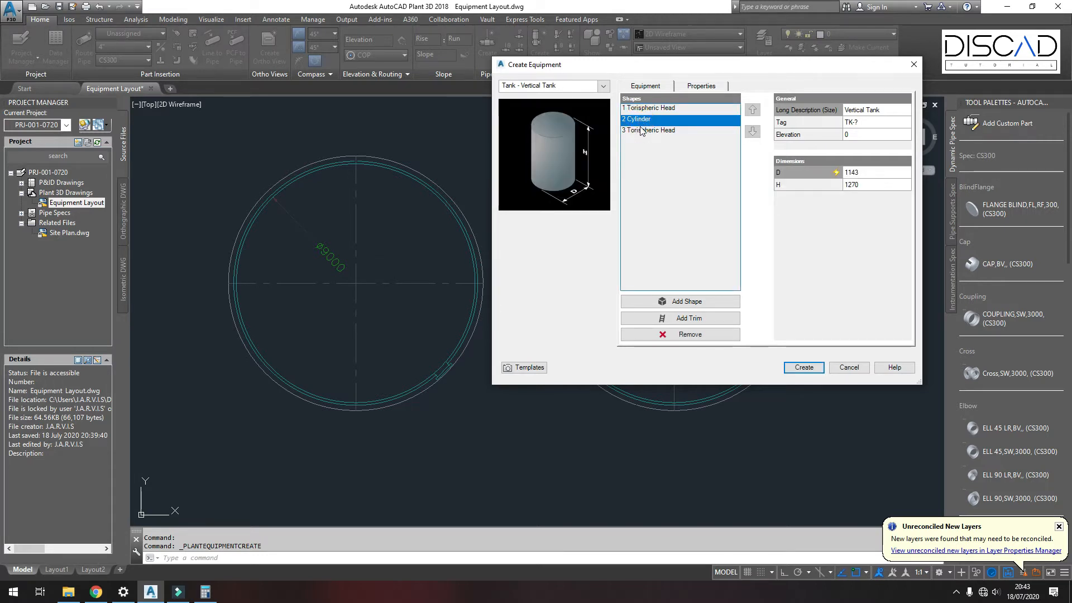
left_click(643, 131)
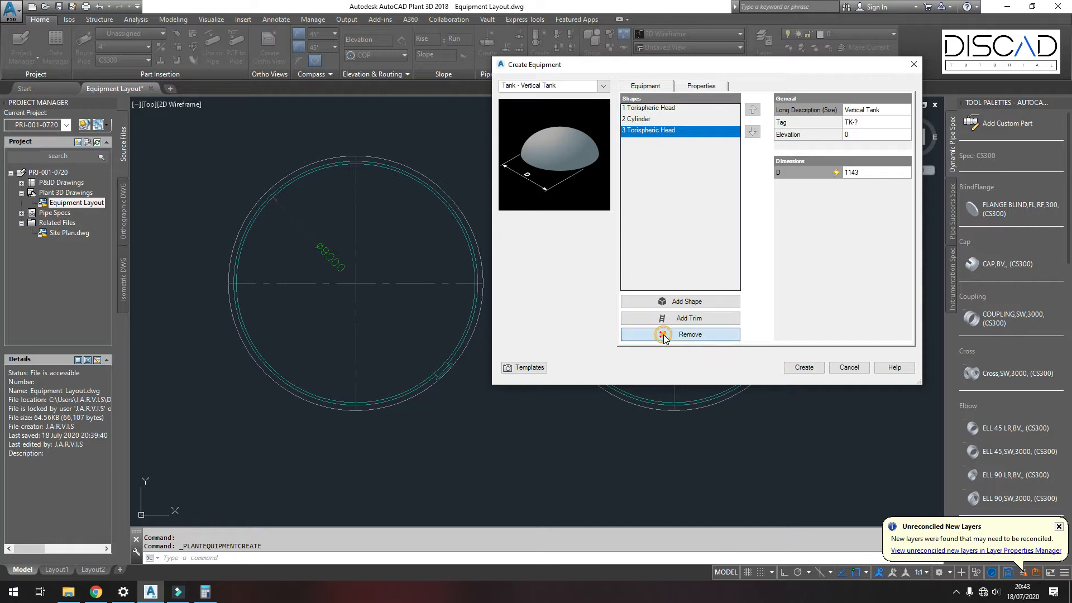
left_click(690, 334)
left_click(649, 108)
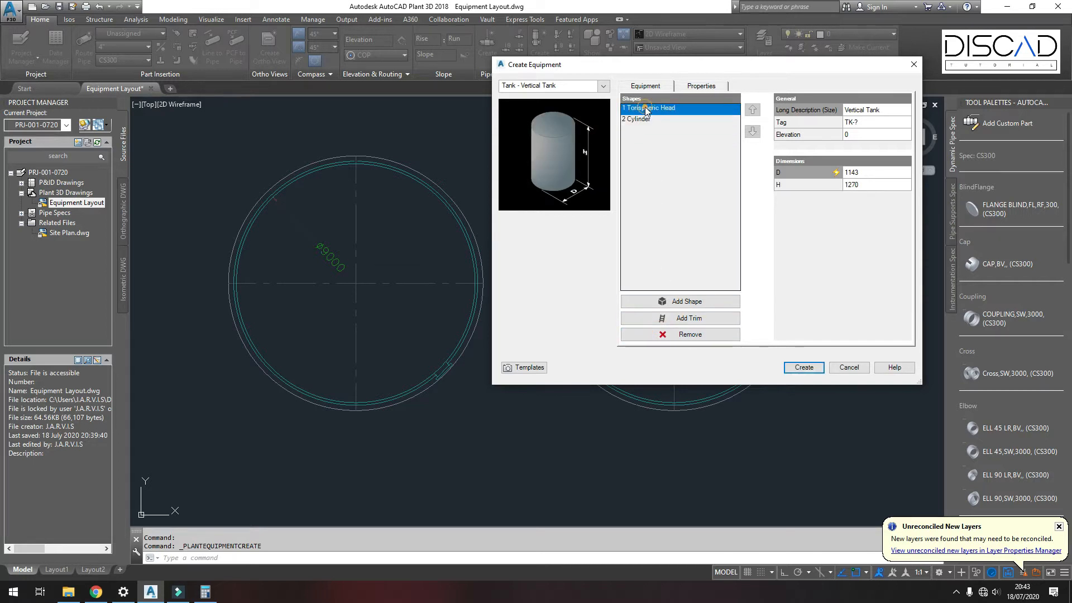
Step: Remove the remaining torispheric head and set the cylinder's diameter to 9000 and height to 5000
left_click(690, 334)
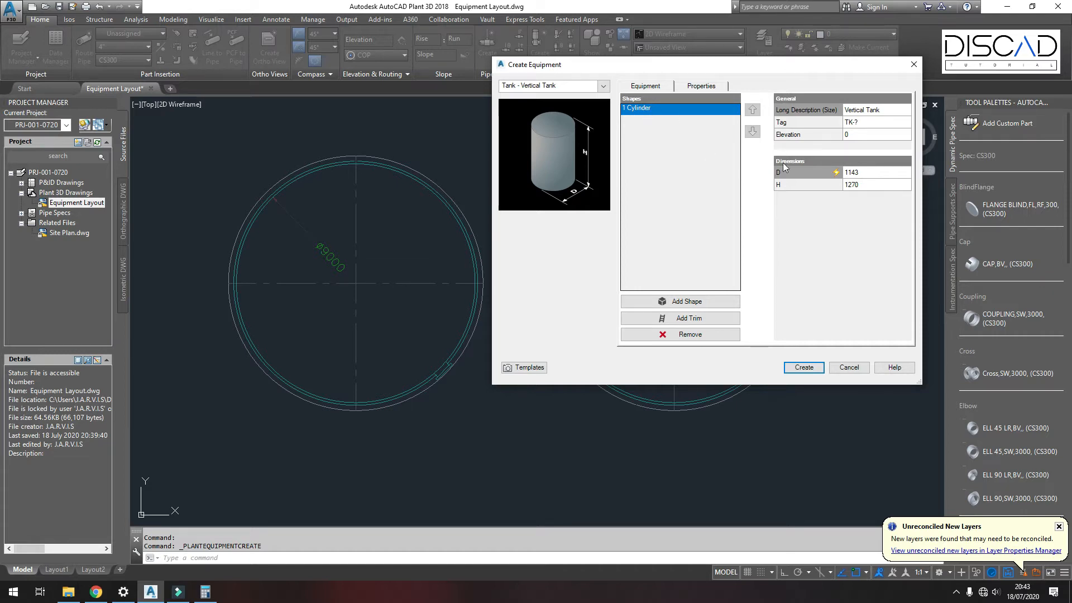
left_click(860, 172)
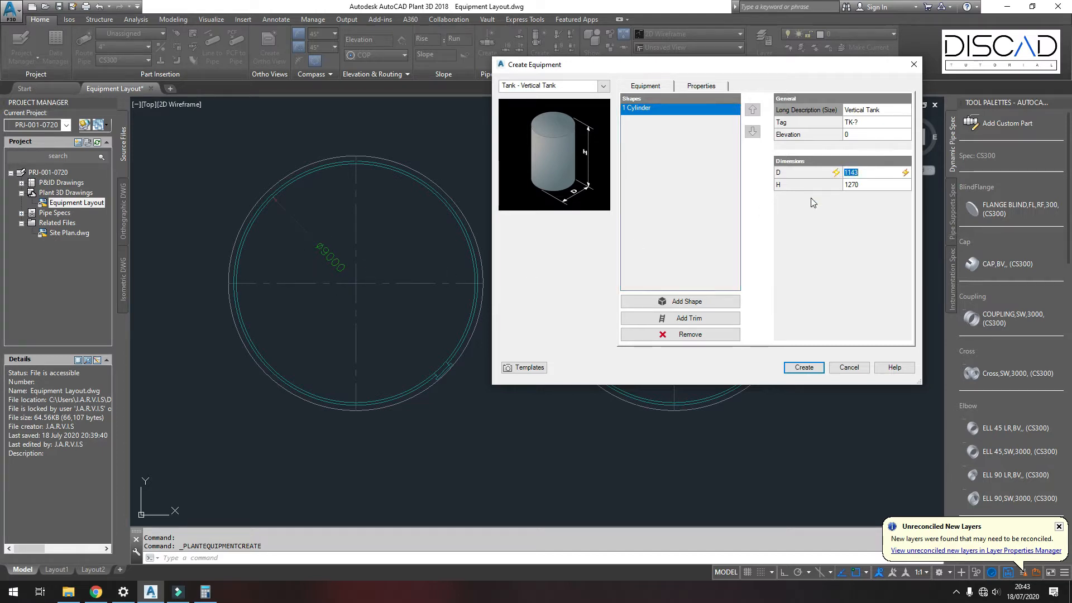
type("9000")
left_click(859, 185)
type("5000")
Step: Assign the tank tag T-100, with type T and number 100
left_click(653, 142)
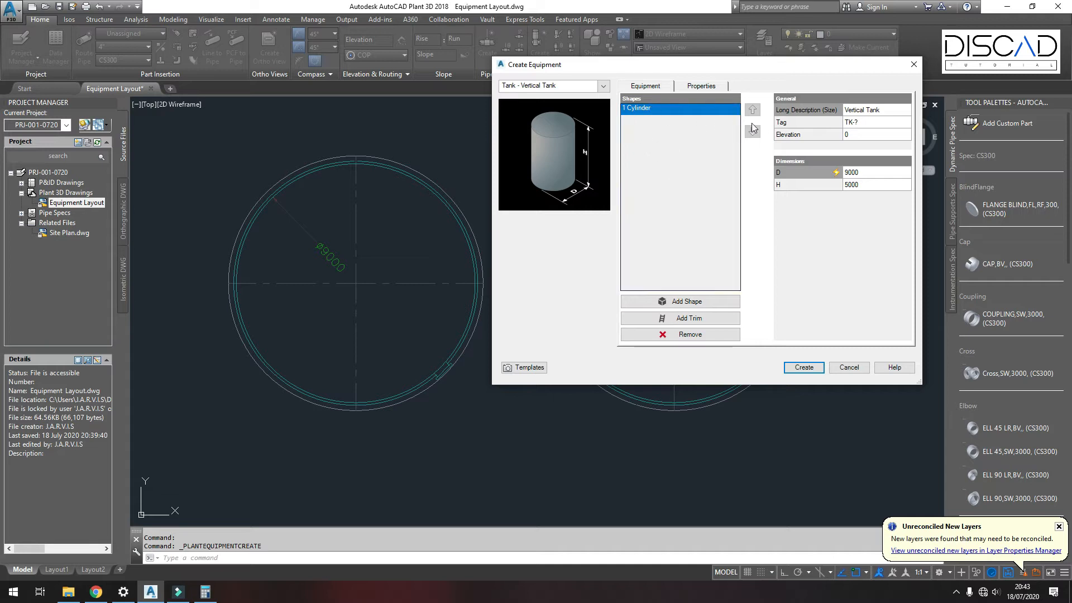
left_click(877, 122)
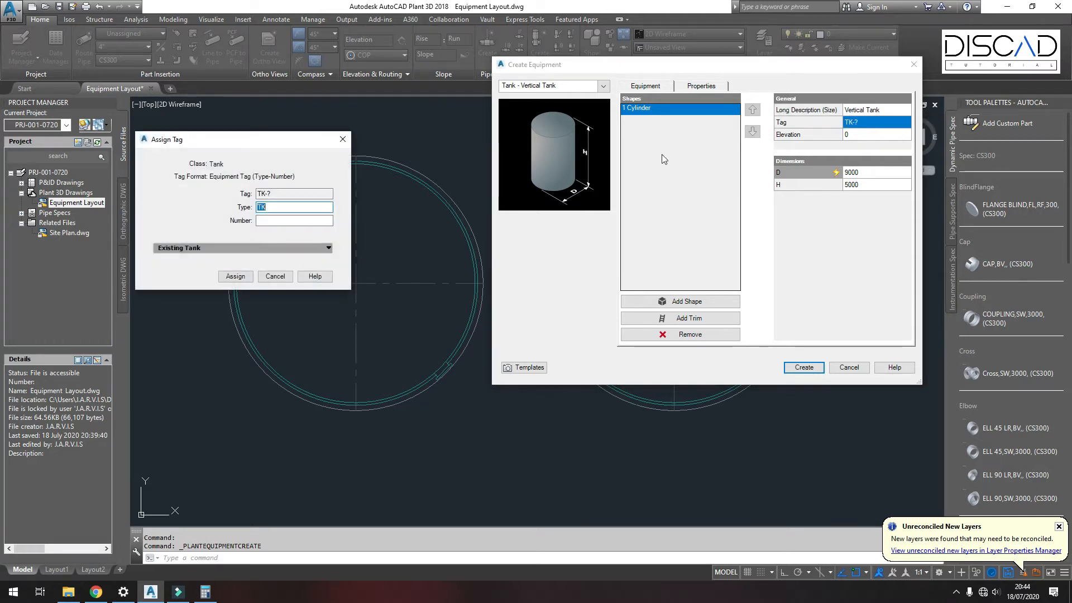
left_click(288, 210)
key("BackSpace")
left_click(283, 220)
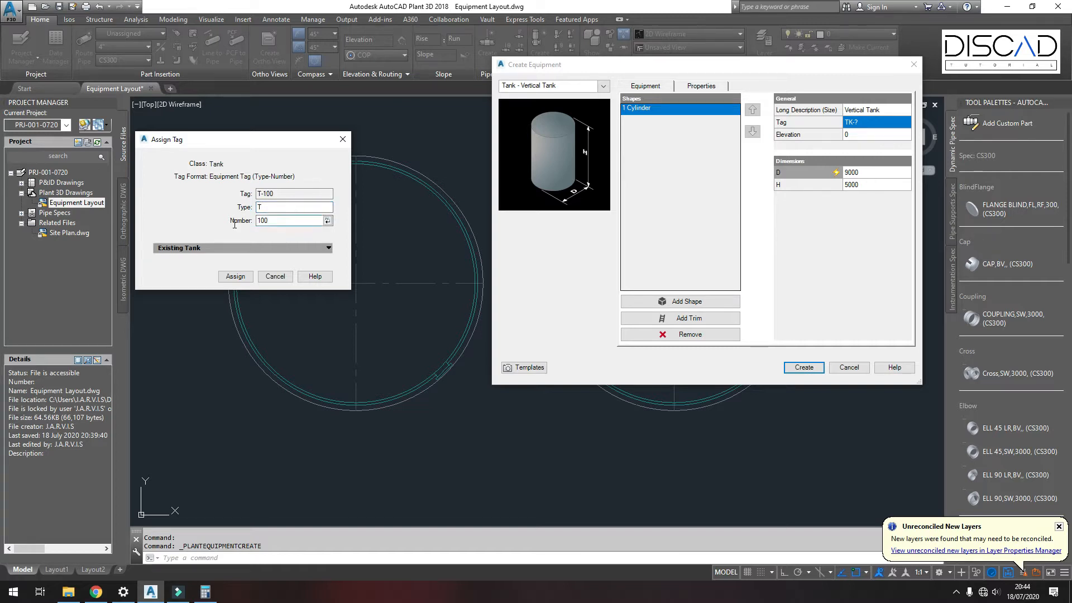
left_click(238, 276)
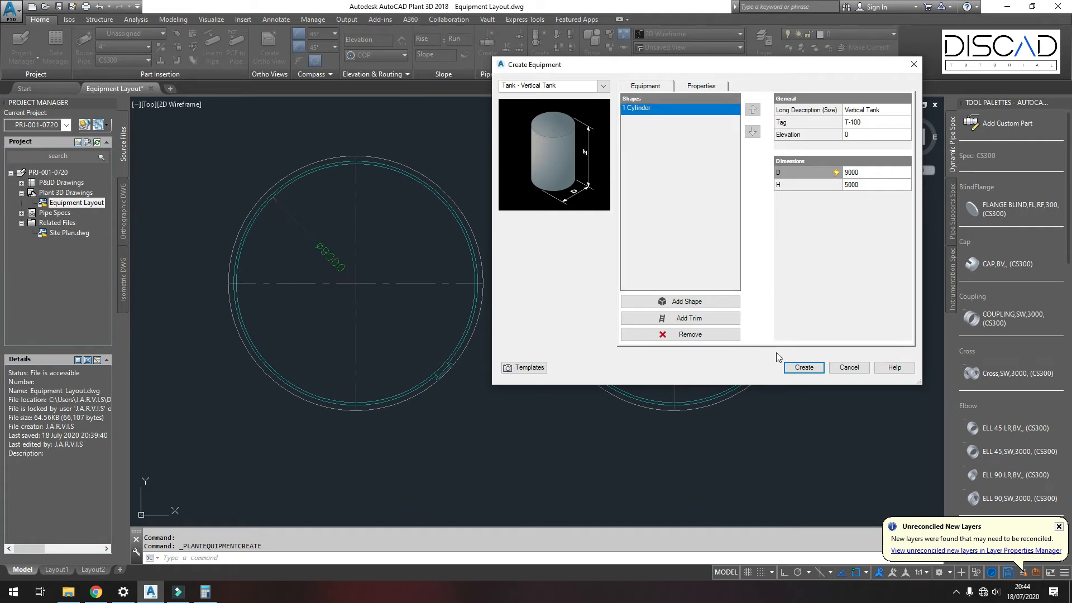
Step: Create the tank, snapping its insertion point to the centre of the left tank outline, and pick its rotation
left_click(803, 368)
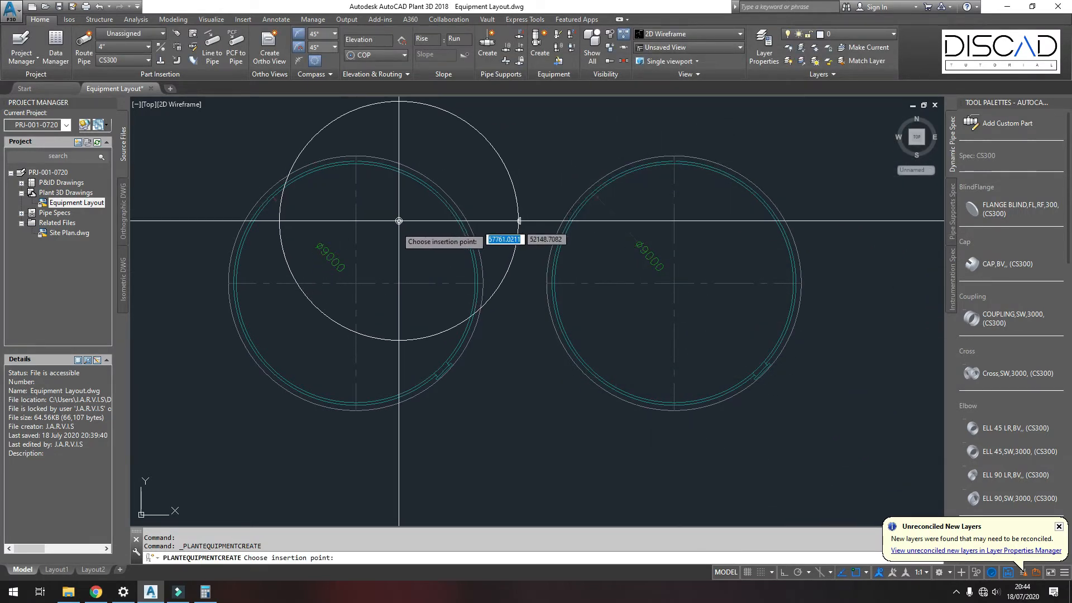
scroll(354, 287, "up", 2)
middle_click_drag(354, 287, 411, 290)
scroll(423, 247, "down", 2)
right_click(422, 246, "shift")
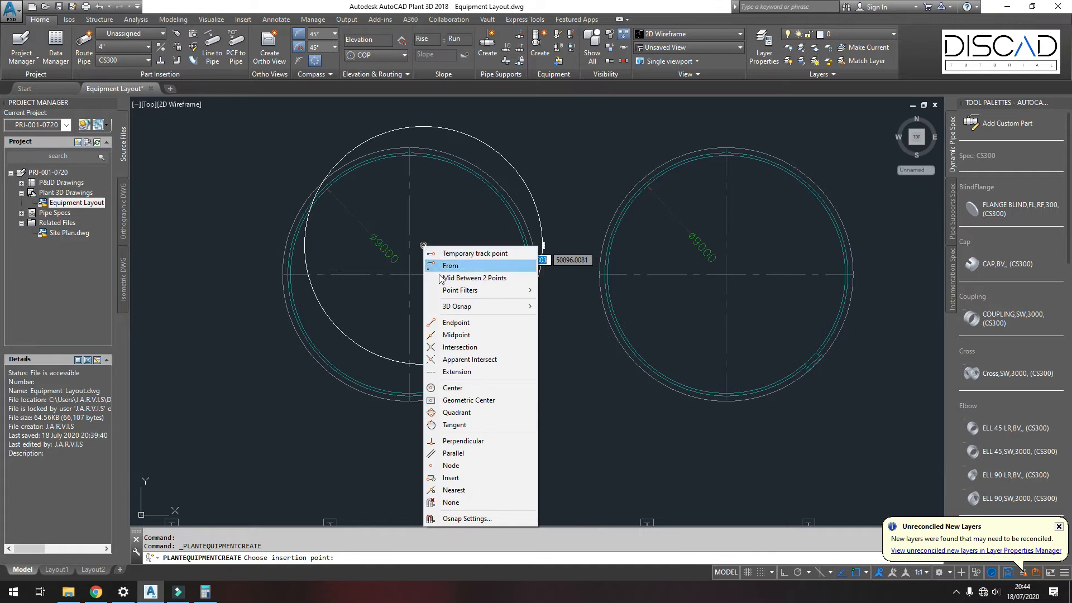
left_click(457, 388)
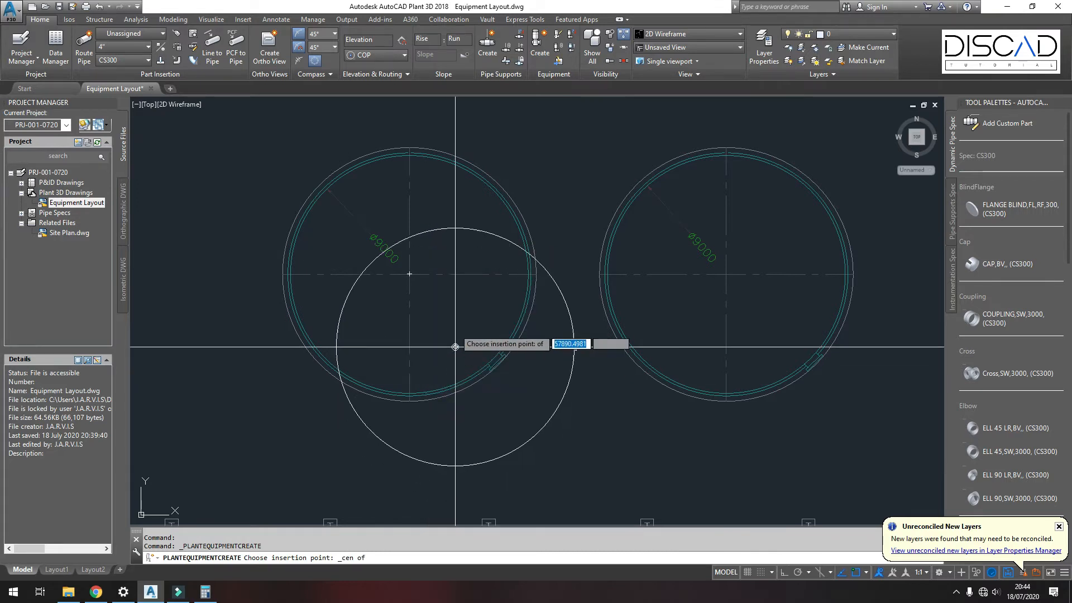
left_click(409, 274)
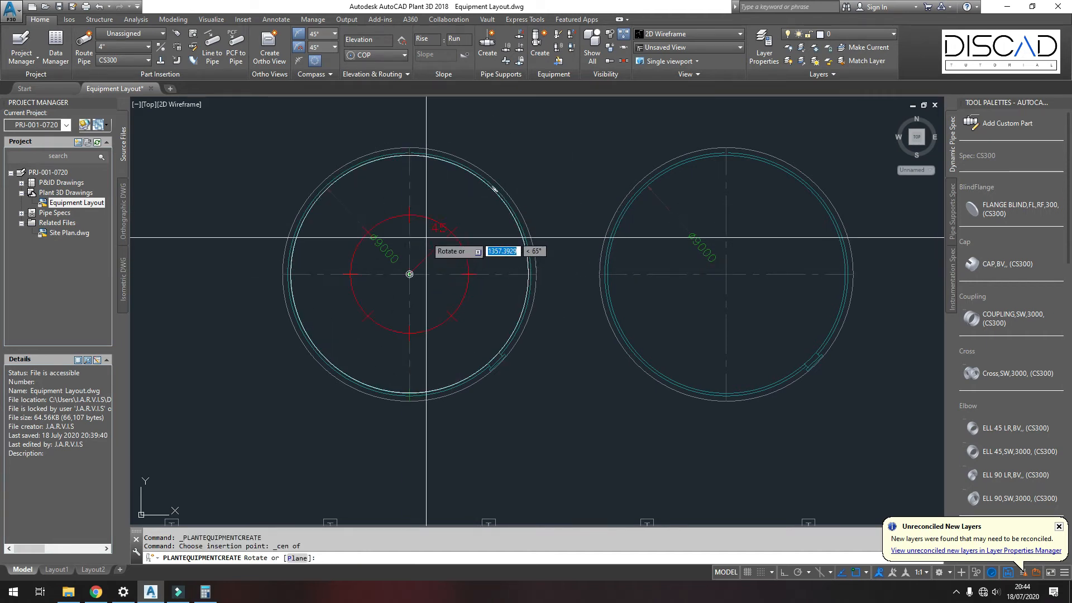
left_click(502, 259)
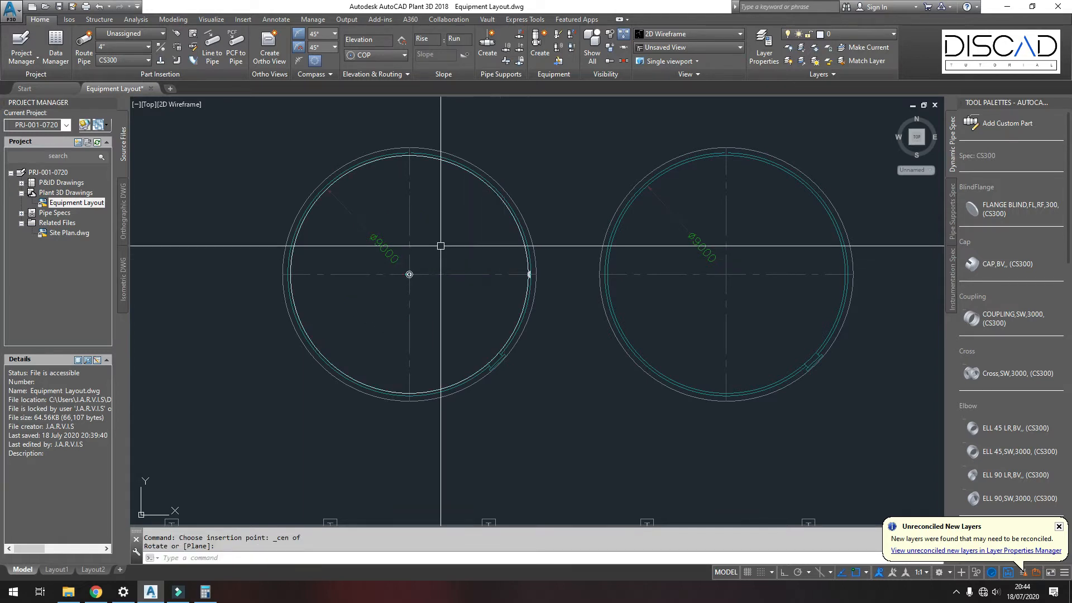
Step: Switch the view to SE Isometric and the visual style to Shaded
left_click(148, 106)
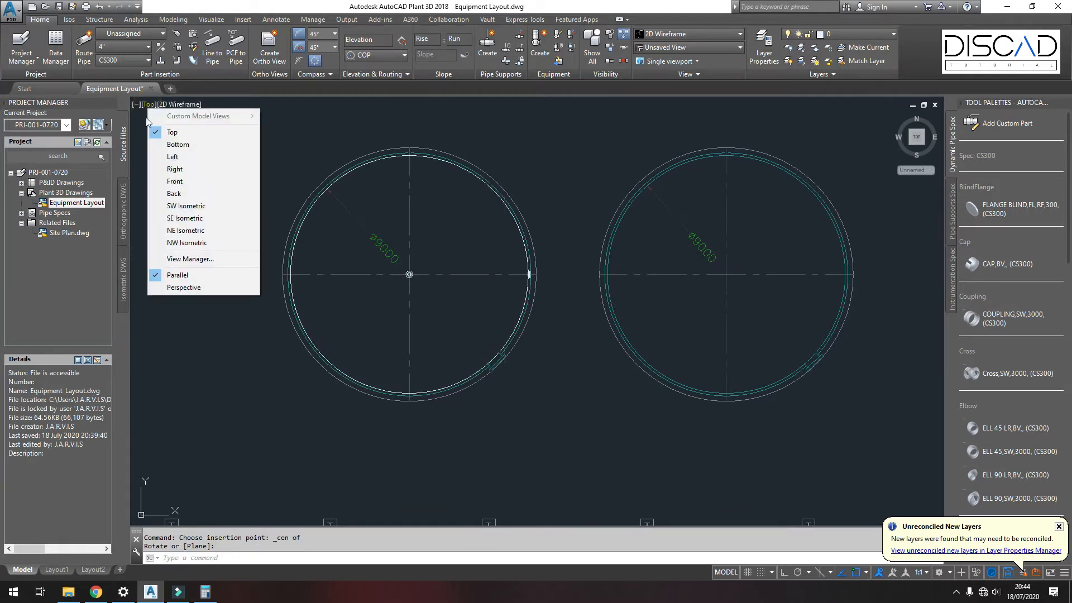
left_click(173, 218)
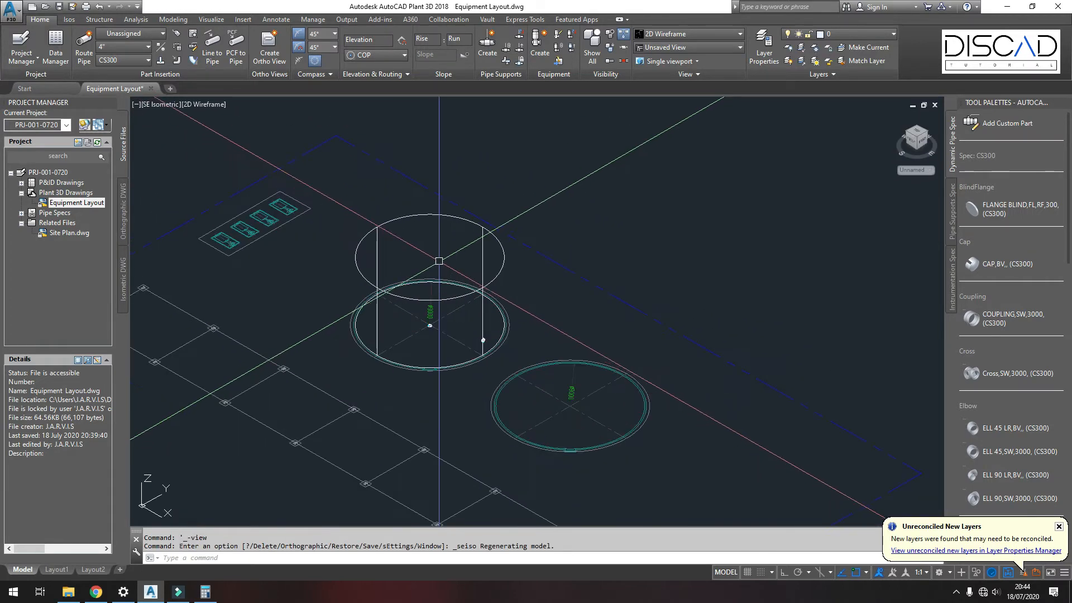
scroll(439, 263, "up", 4)
left_click(213, 104)
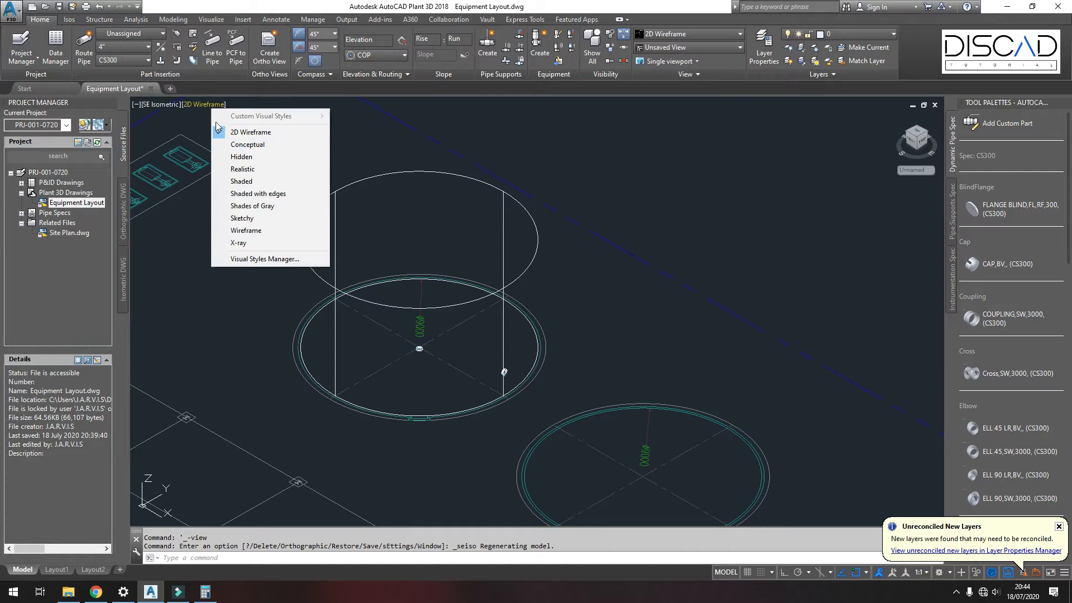
left_click(241, 181)
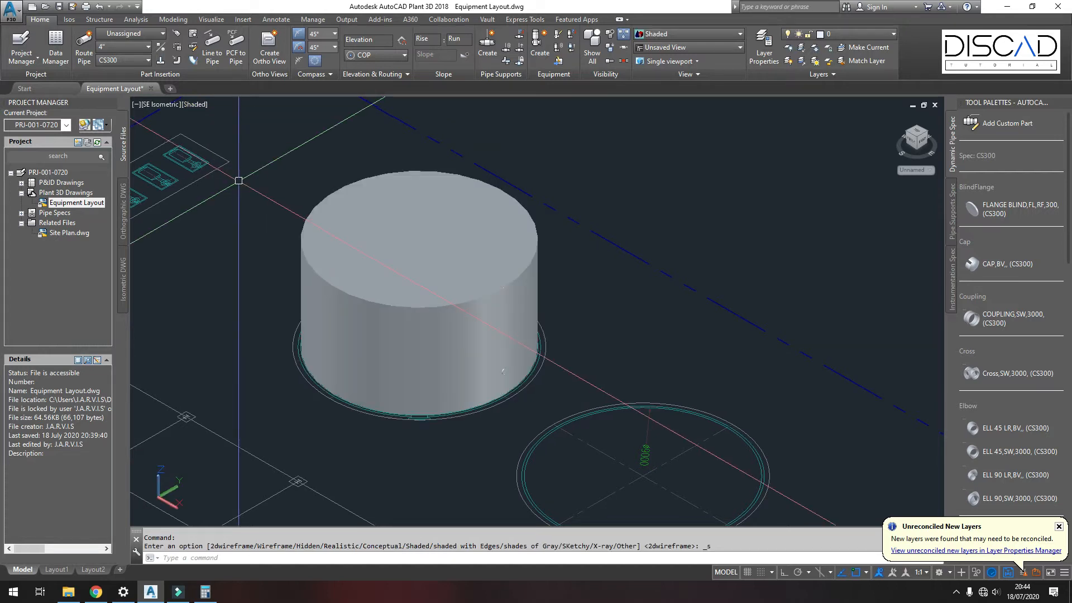
Step: Open the tank for modification and add a second cylinder shape to it
scroll(412, 230, "down", 4)
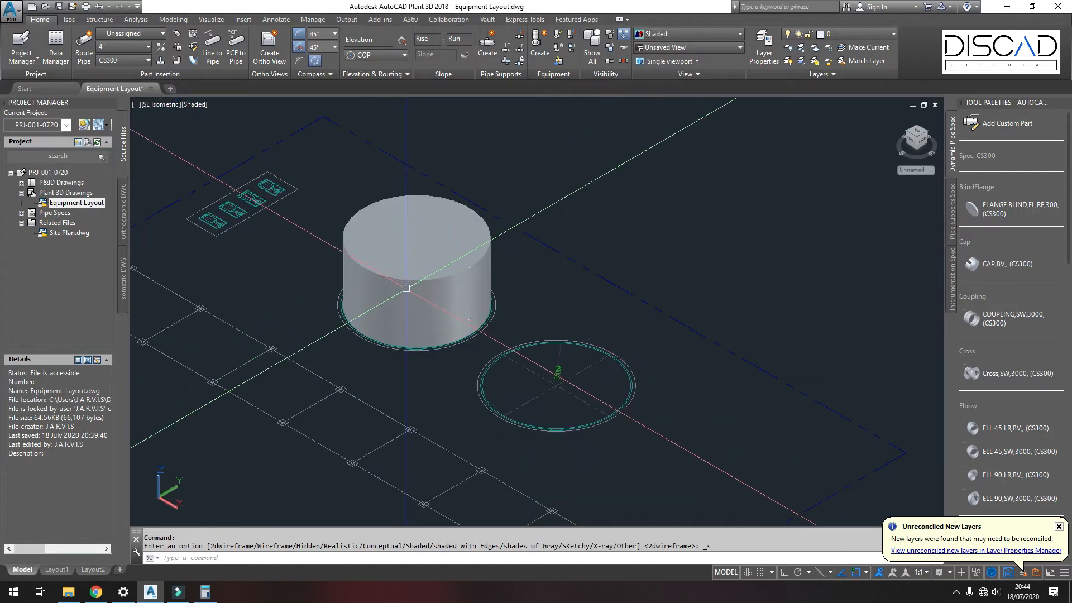
scroll(406, 288, "up", 3)
mouse_move(431, 273)
middle_mouse_down("shift")
mouse_move(469, 231)
mouse_move(524, 233)
middle_mouse_up("shift")
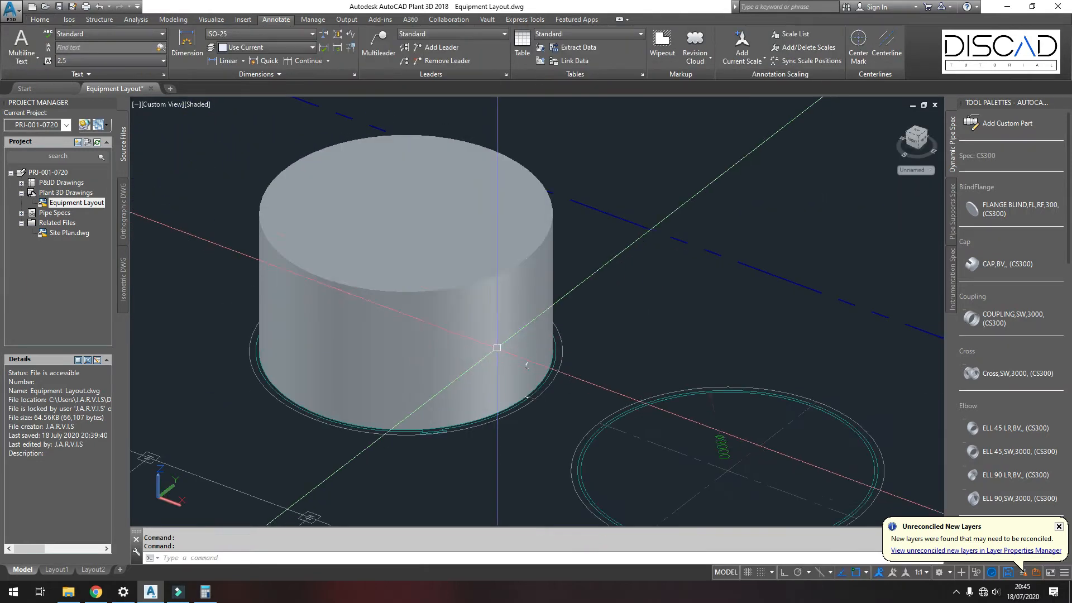
left_click(436, 363)
right_click(483, 297)
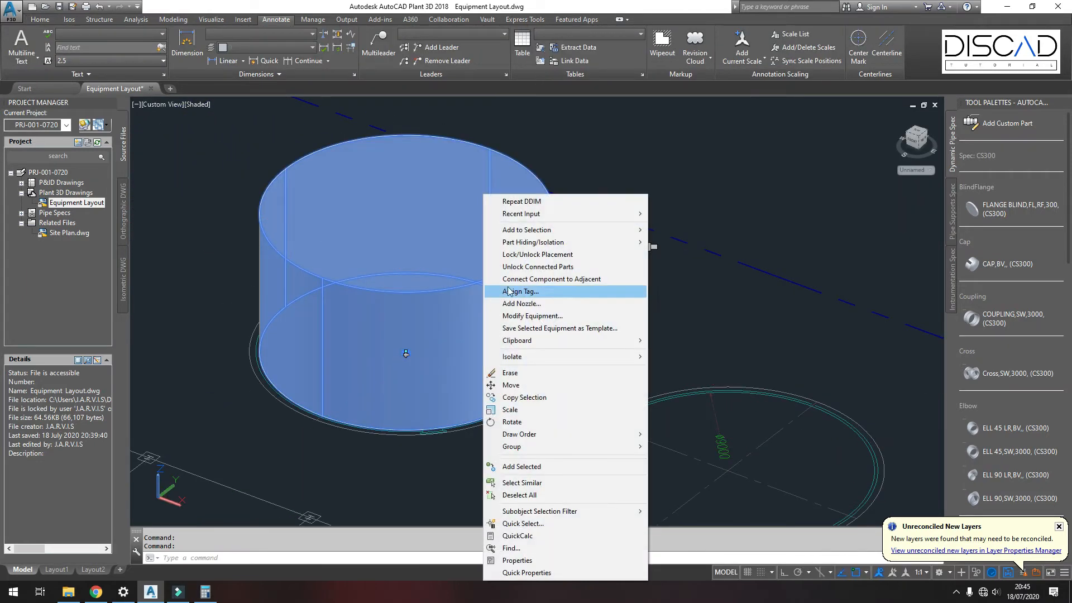
left_click(531, 316)
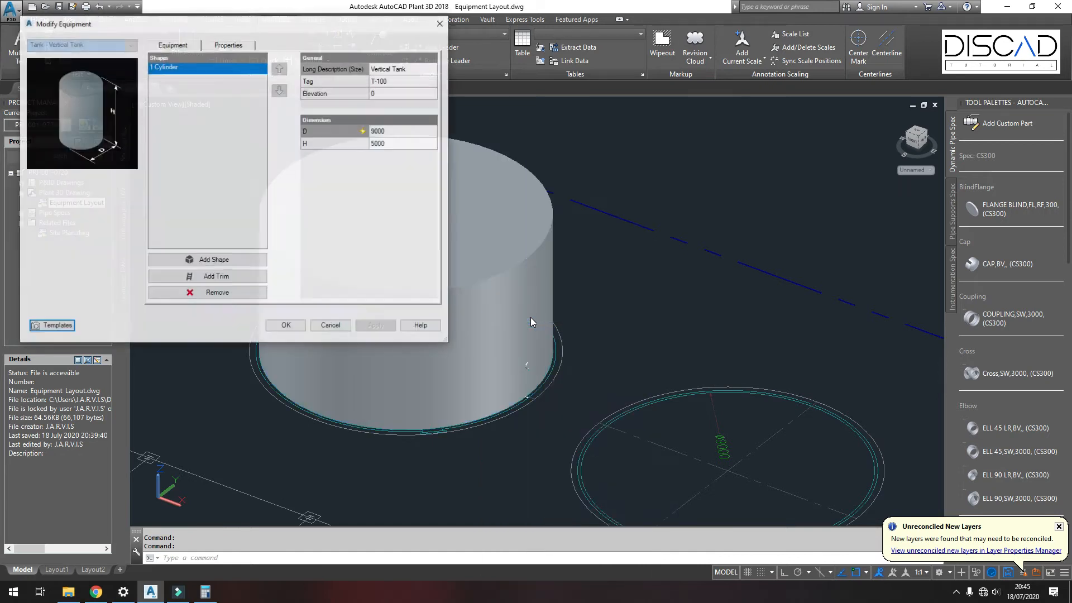
left_click(172, 67)
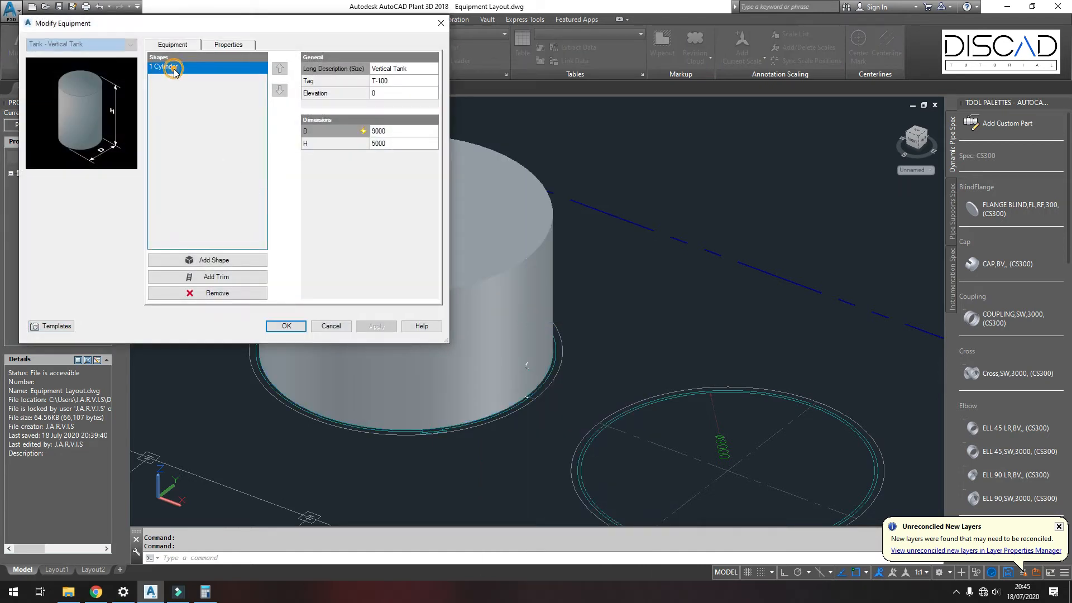
left_click(215, 260)
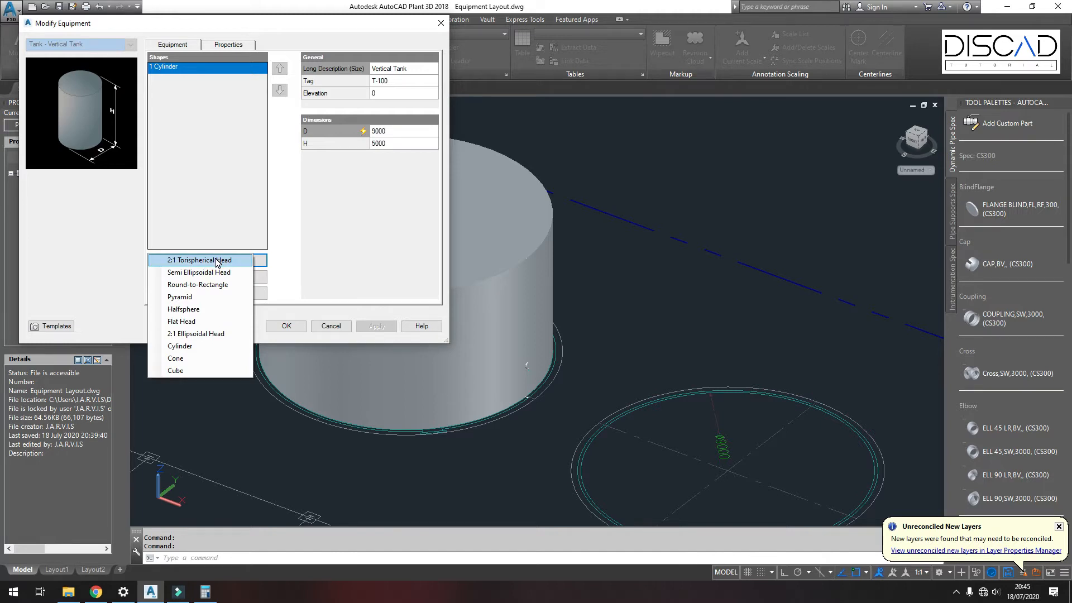
left_click(180, 347)
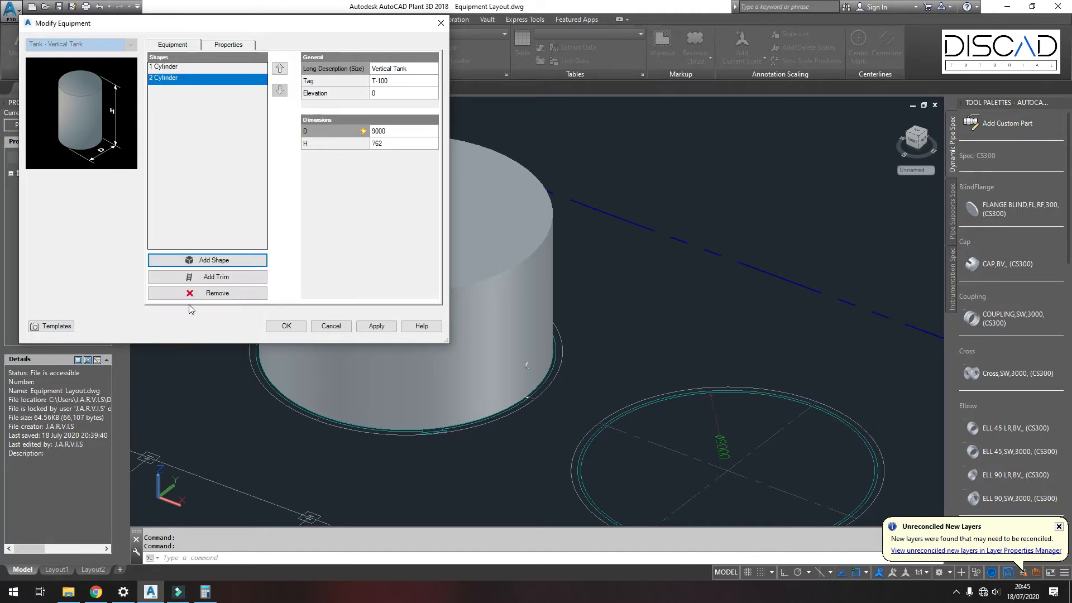
Step: Set the second cylinder's diameter to override mode at 9200 and its height to 10, then confirm the changes
left_click(166, 80)
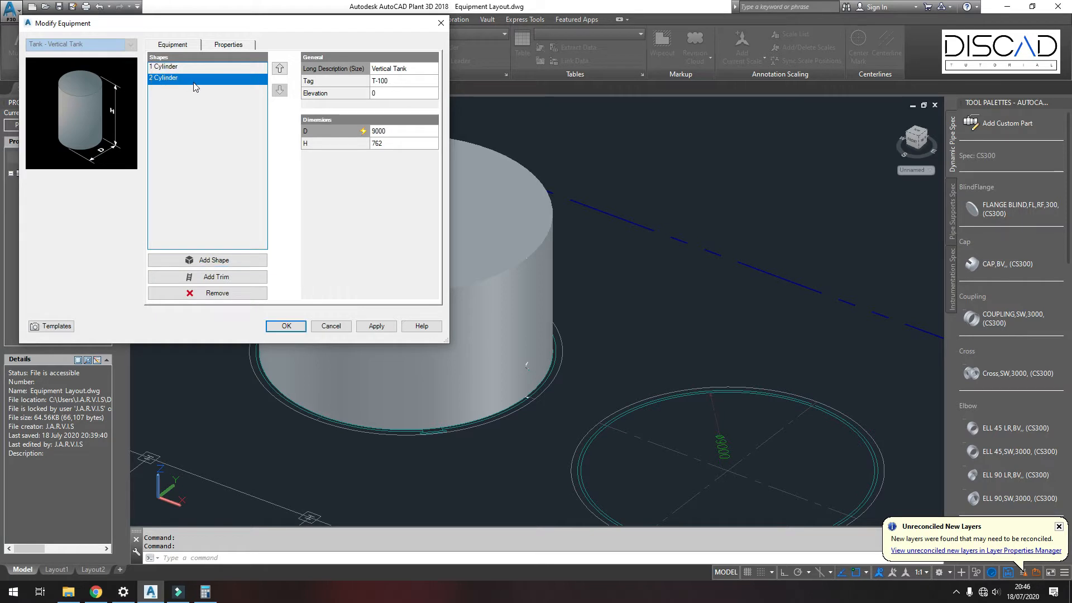
left_click(393, 132)
left_click(433, 132)
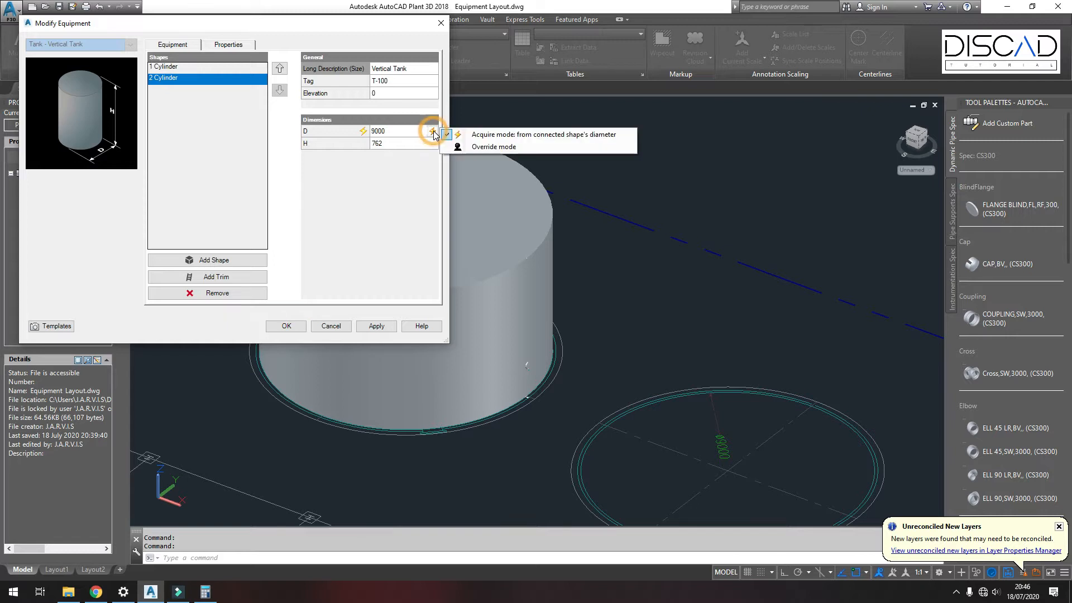
left_click(489, 147)
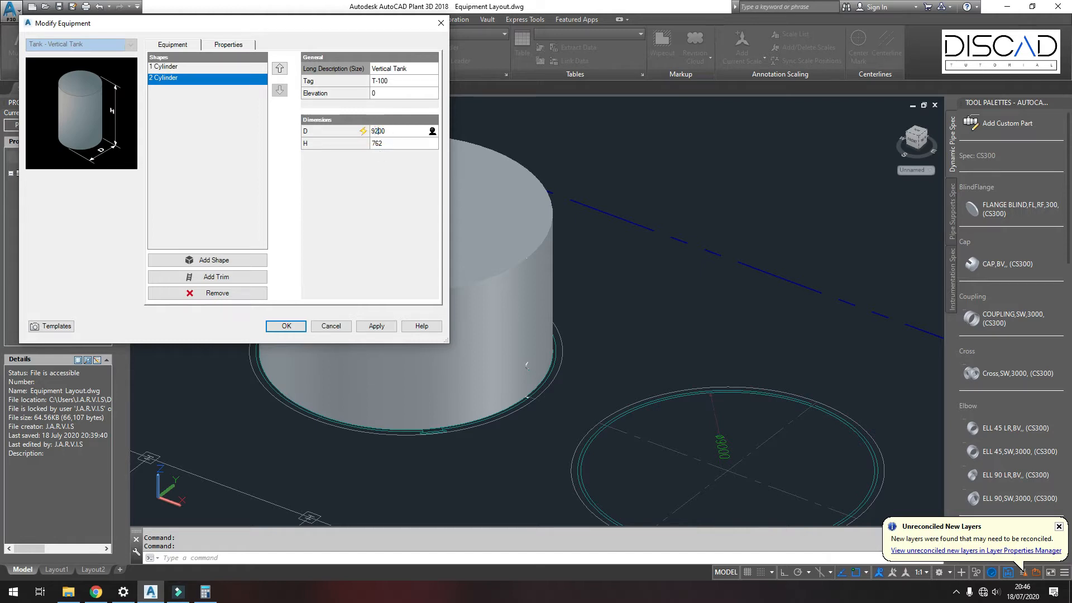
left_click(387, 143)
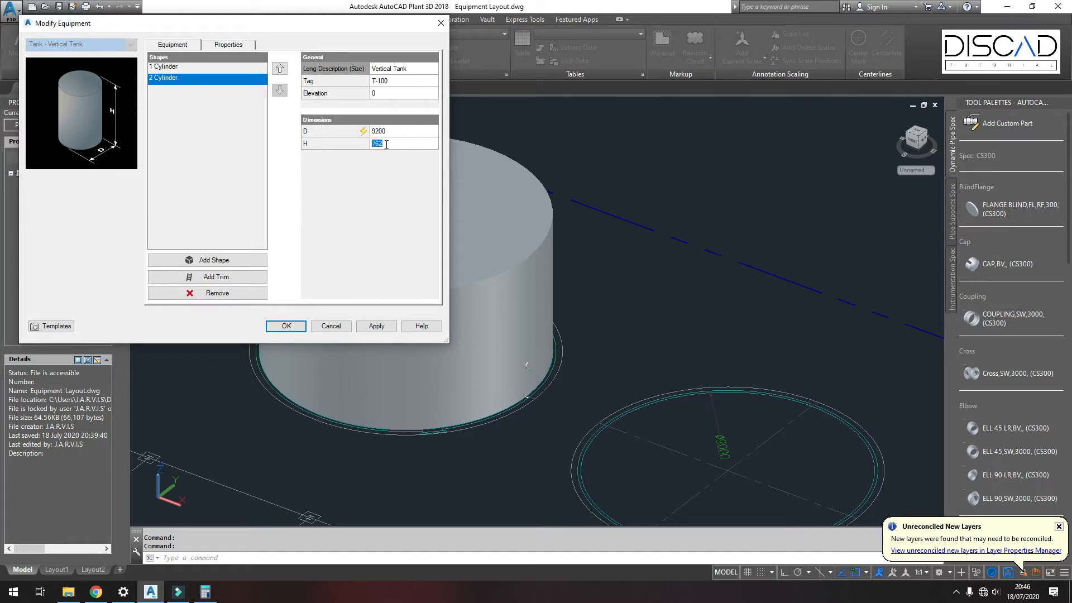
type("10")
left_click(291, 329)
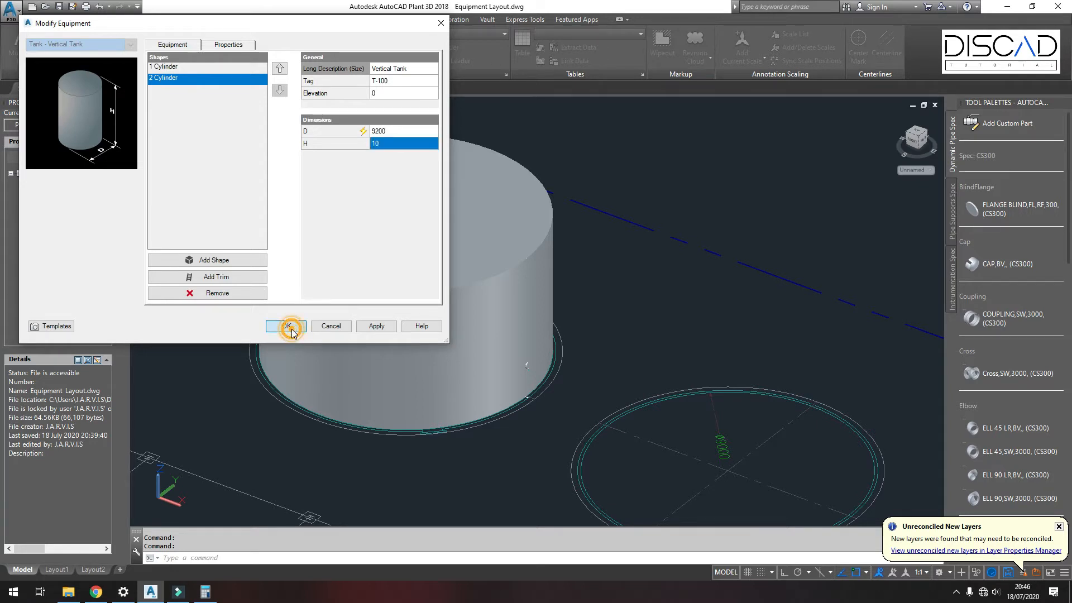
Step: Reopen the tank's equipment definition and add a cone shape
scroll(557, 399, "up", 6)
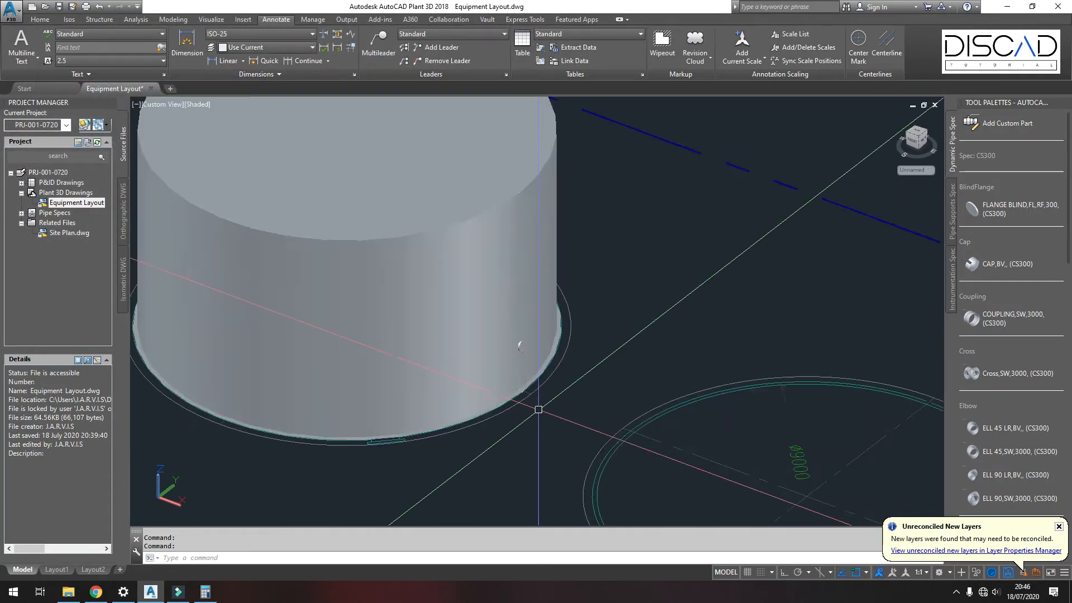
middle_click_drag(466, 337, 504, 301, "shift")
middle_click_drag(491, 338, 539, 199, "shift")
scroll(505, 331, "down", 5)
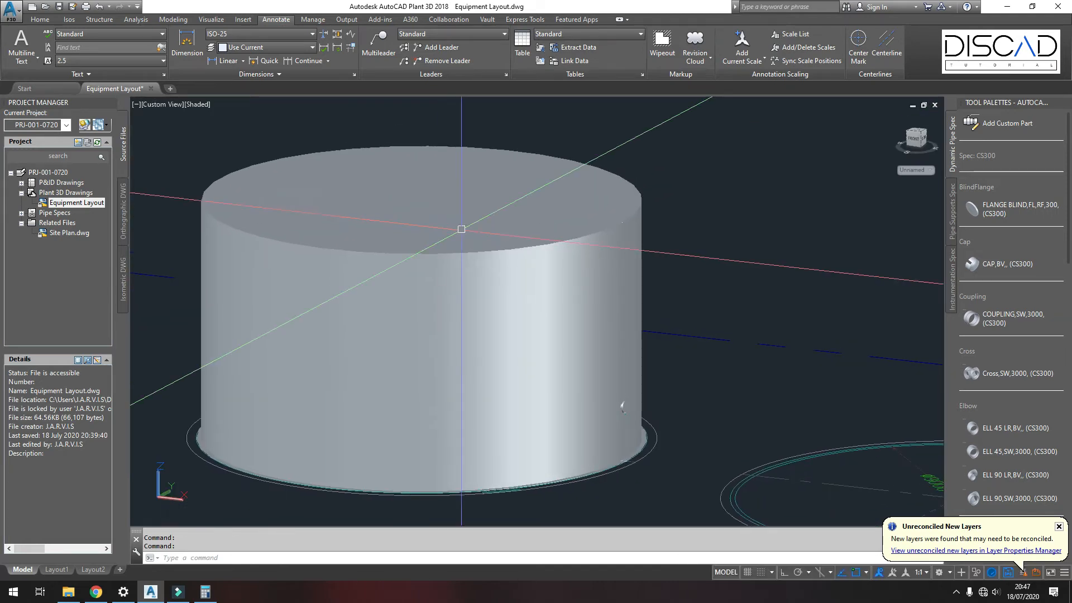
left_click(445, 255)
right_click(461, 194)
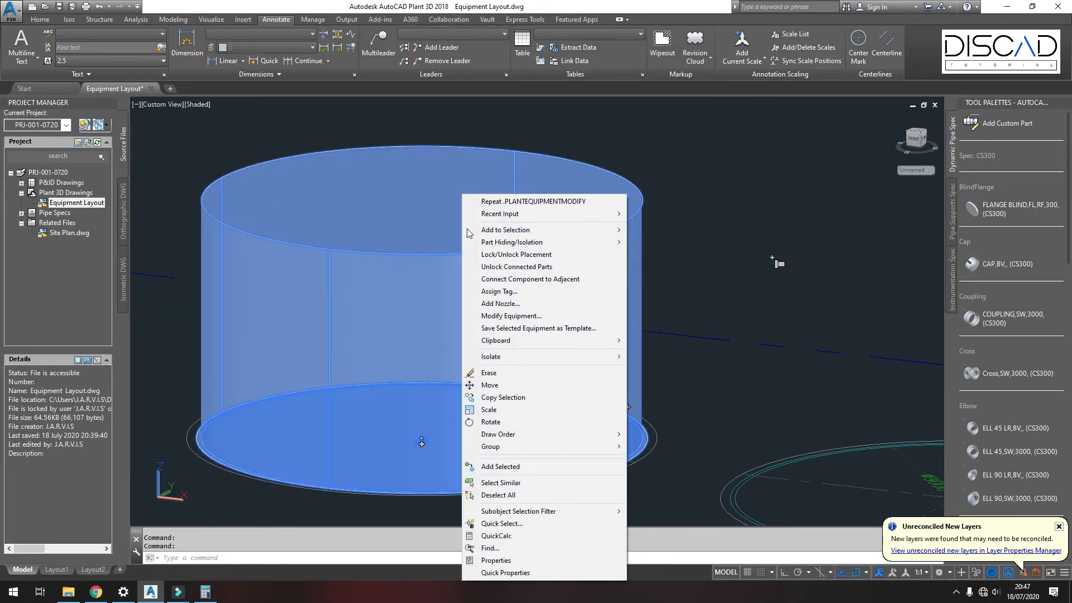
left_click(511, 316)
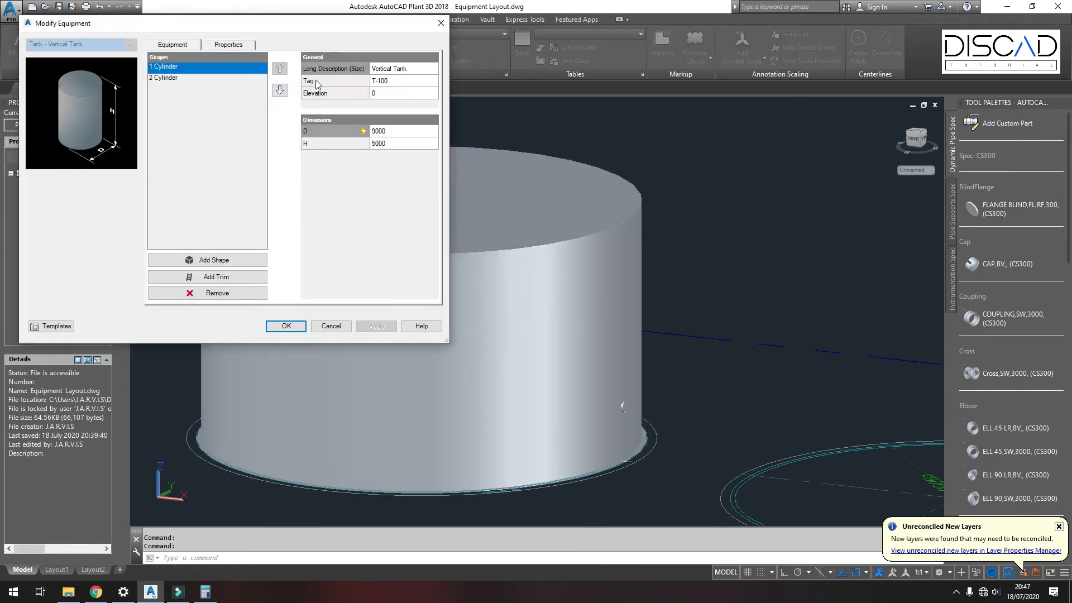
left_click_drag(235, 29, 642, 121)
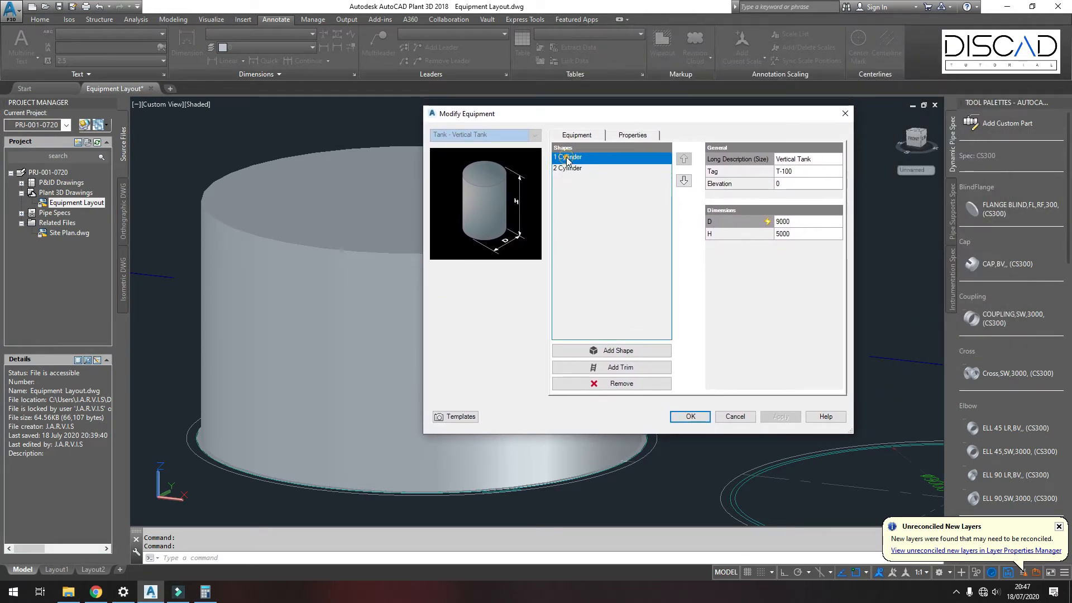
left_click(619, 351)
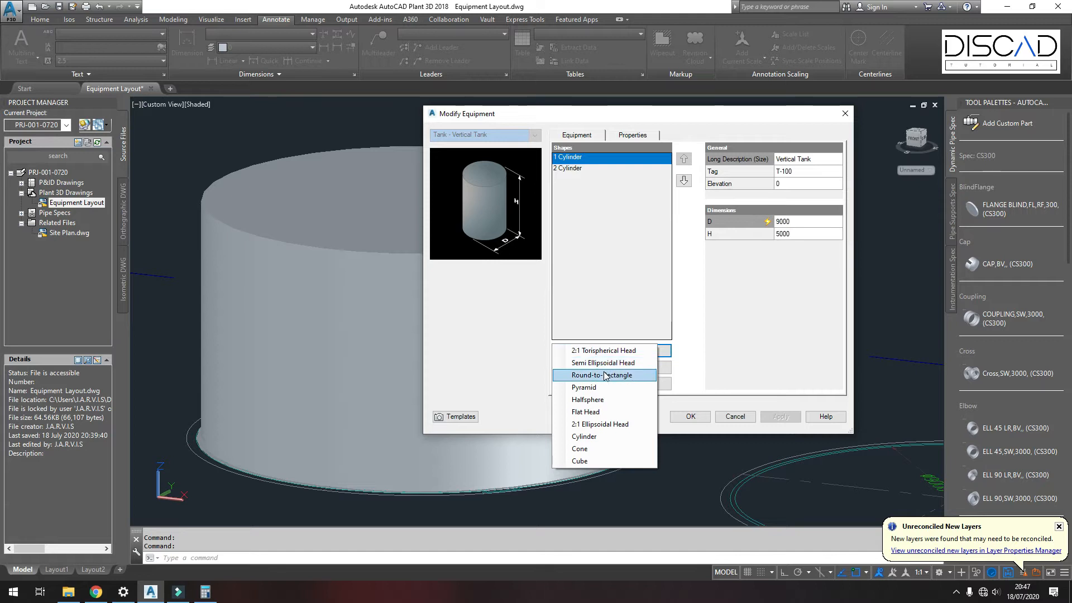
left_click(581, 450)
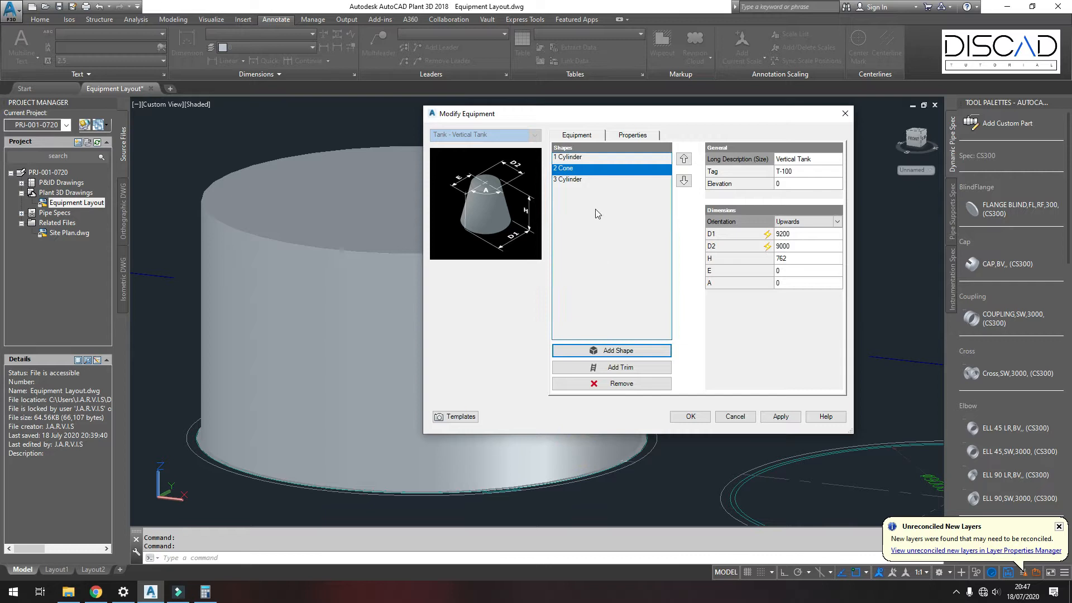
Step: Move the cone to the top of the shape list and select it
left_click(560, 170)
left_click(683, 159)
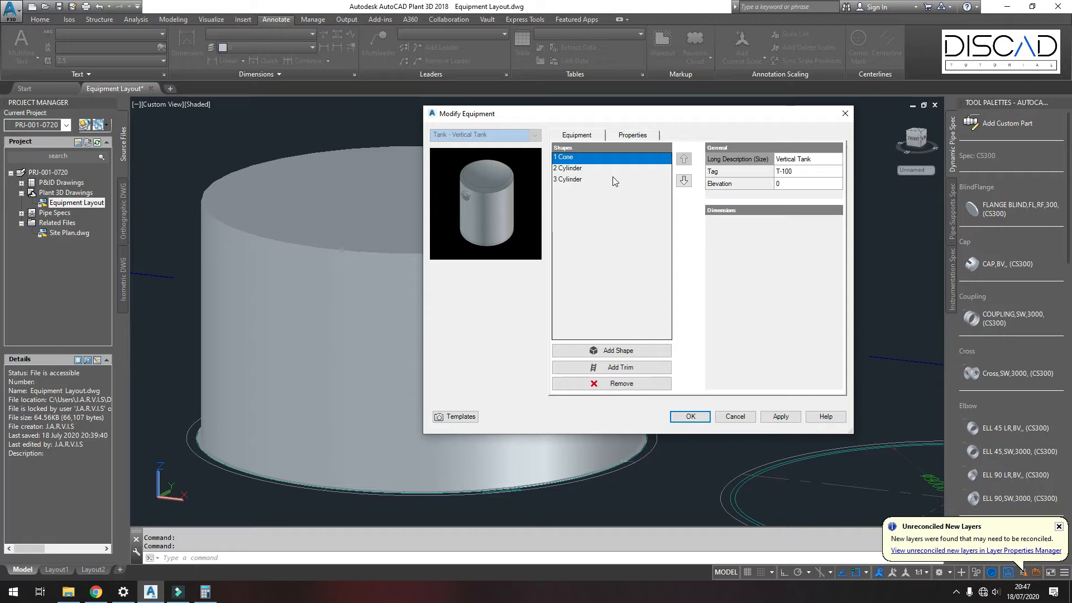
left_click(567, 157)
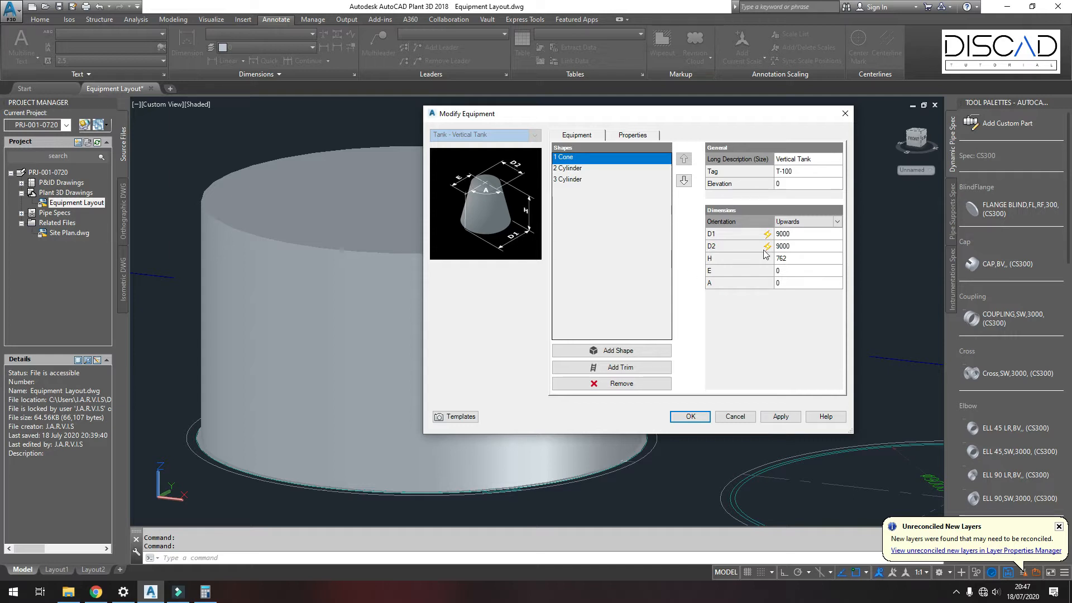
Step: Set the cone's D2 diameter to override mode at 200 and its height H to 500, then confirm the changes
left_click(786, 235)
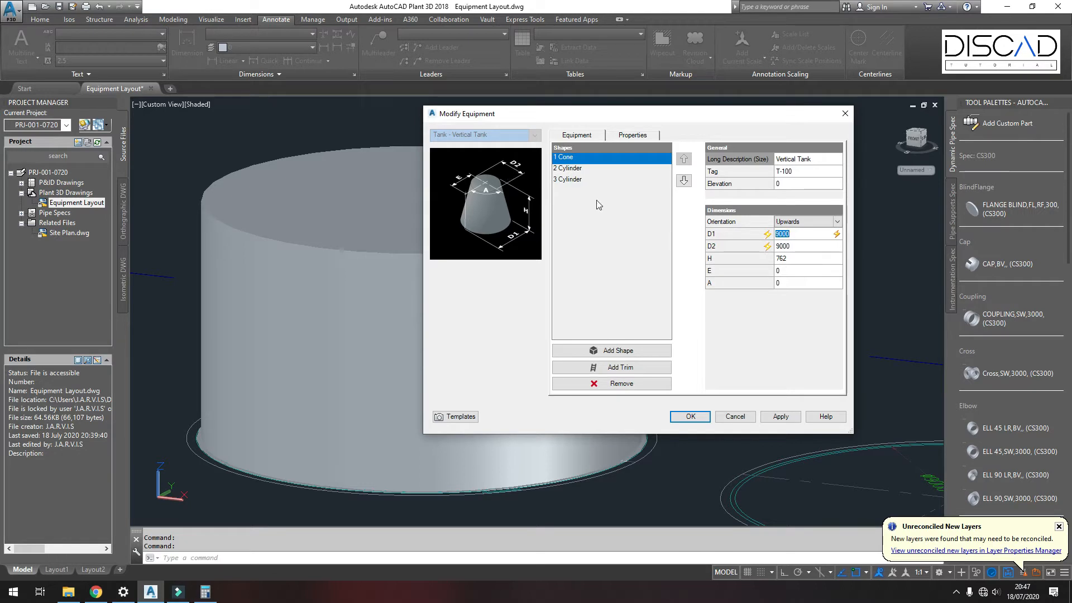
left_click(804, 246)
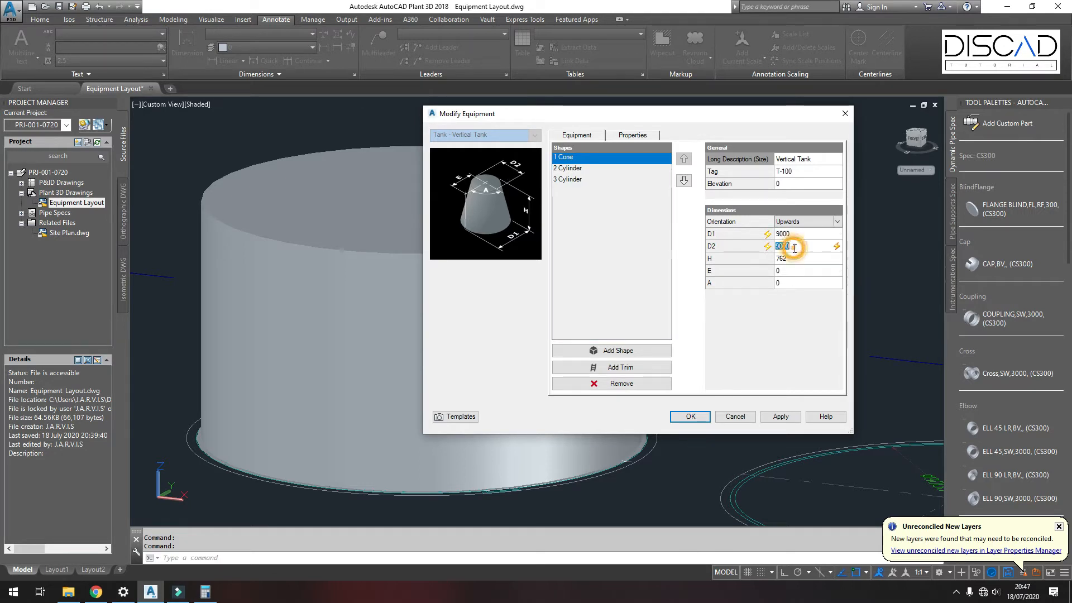
left_click(837, 247)
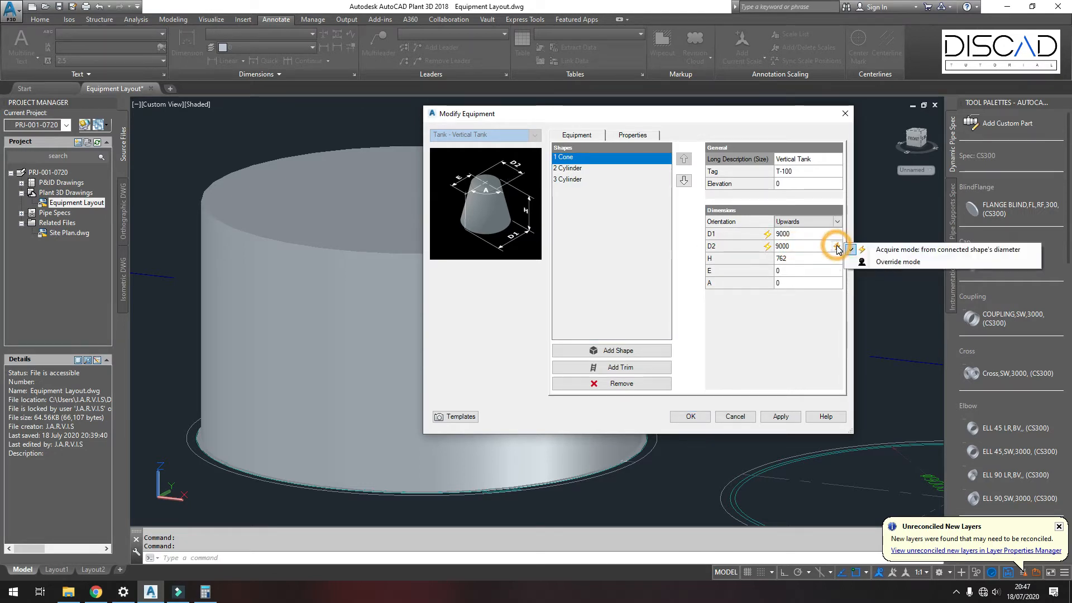
left_click(886, 263)
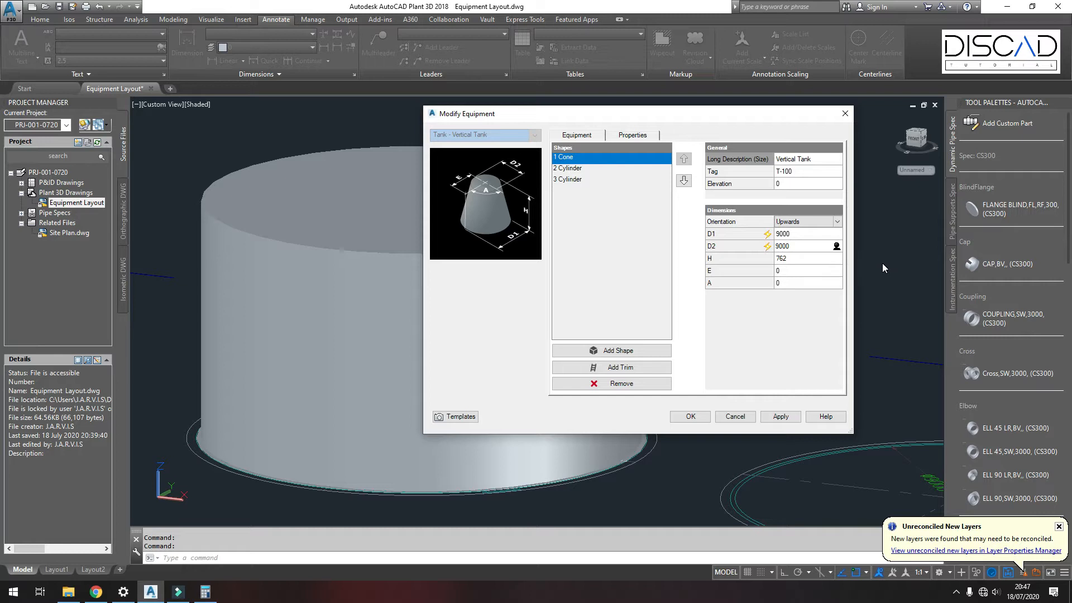
left_click(794, 247)
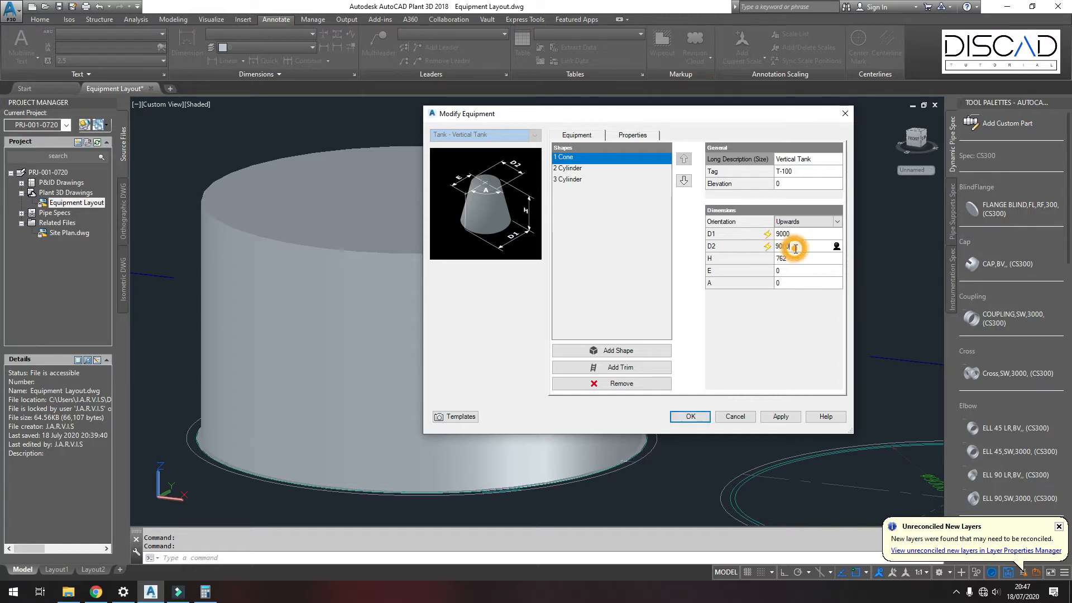
double_click(794, 247)
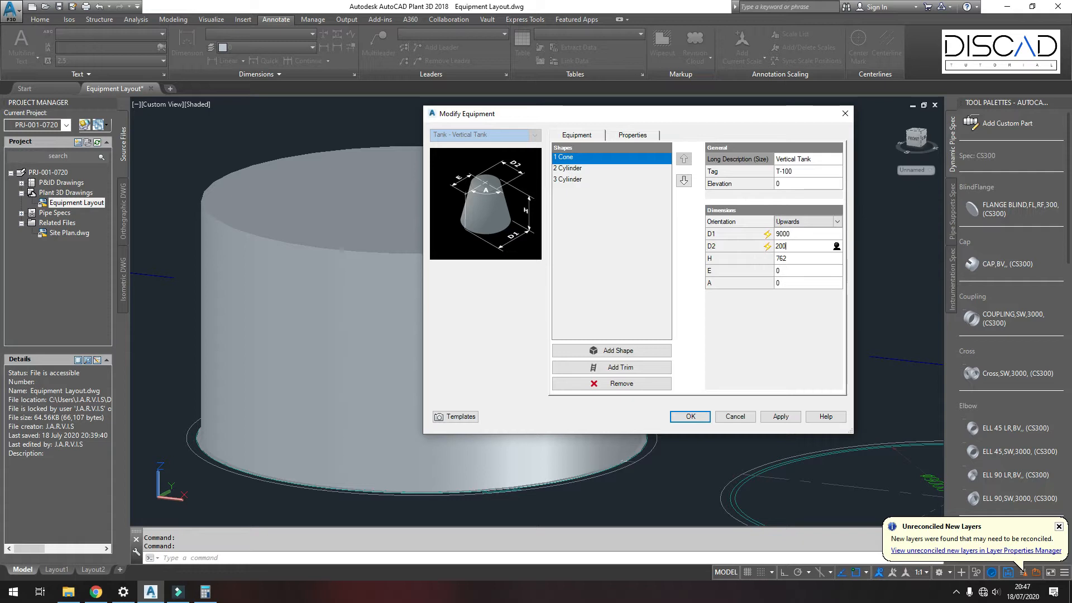
left_click(783, 258)
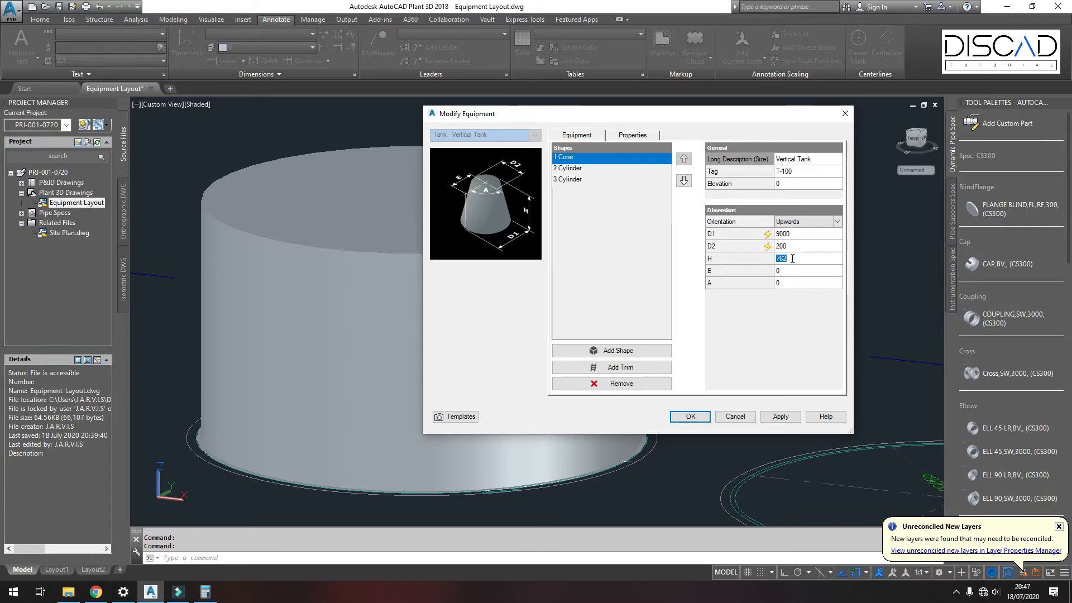
type("500")
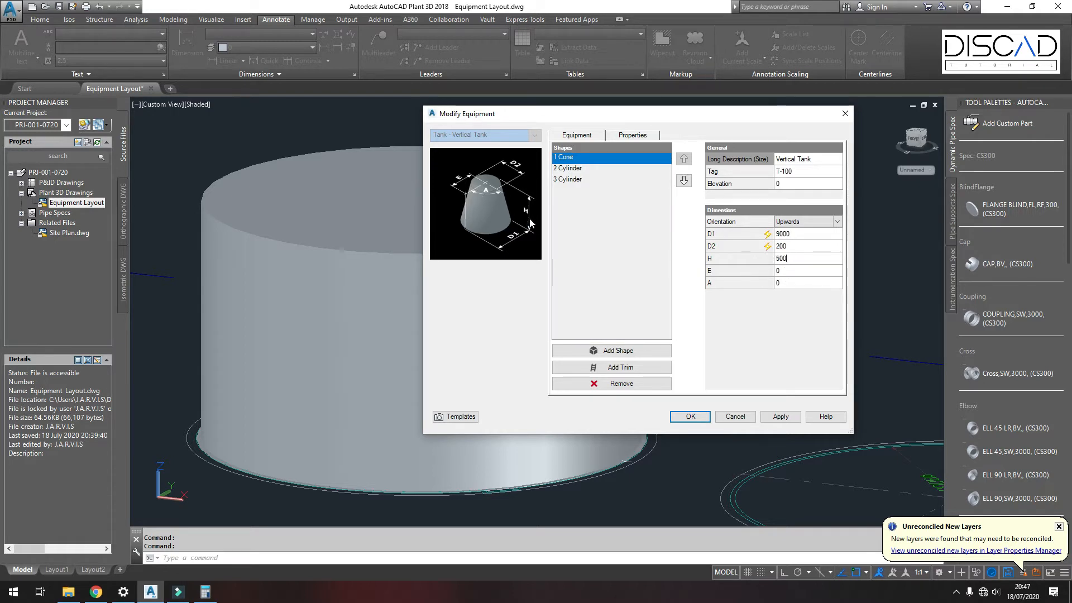
left_click(782, 282)
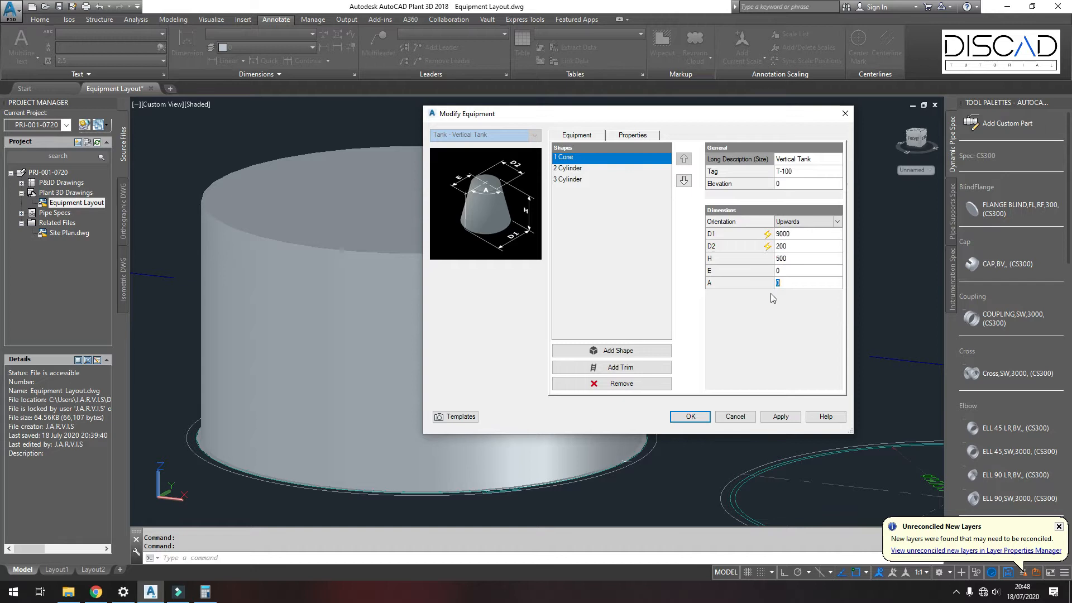
left_click(699, 416)
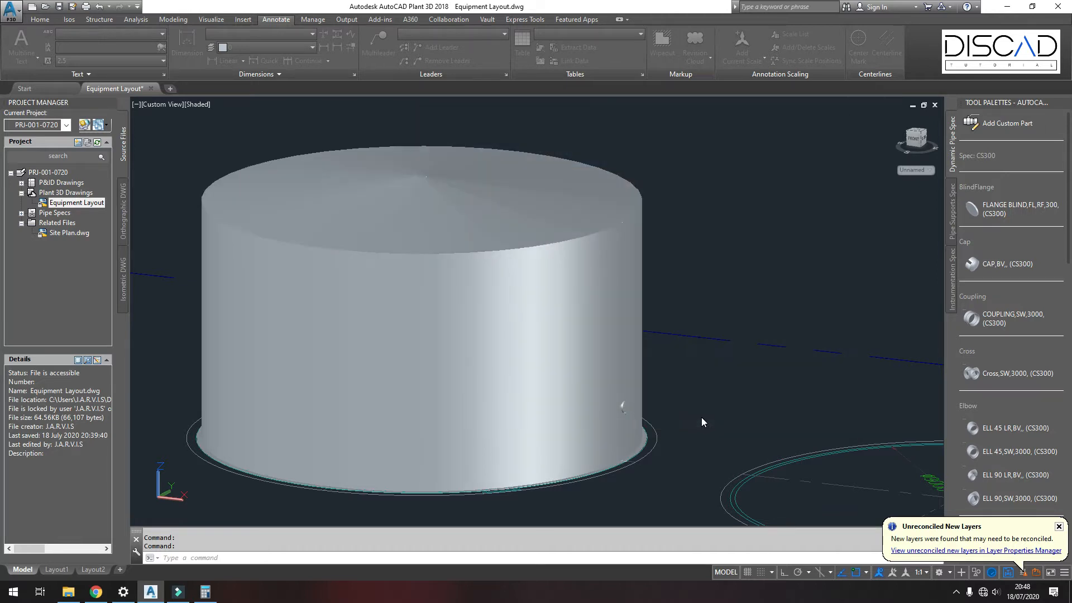
Step: Inspect the tank's new conical roof from the front view
middle_click_drag(672, 369, 588, 221, "shift")
left_click(917, 137)
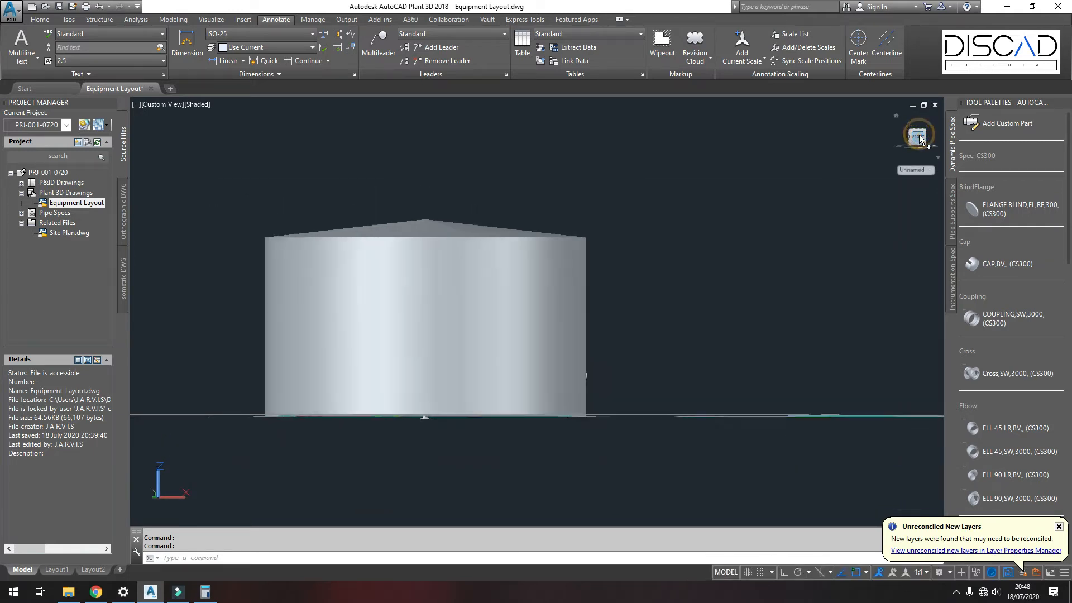
scroll(502, 296, "up", 6)
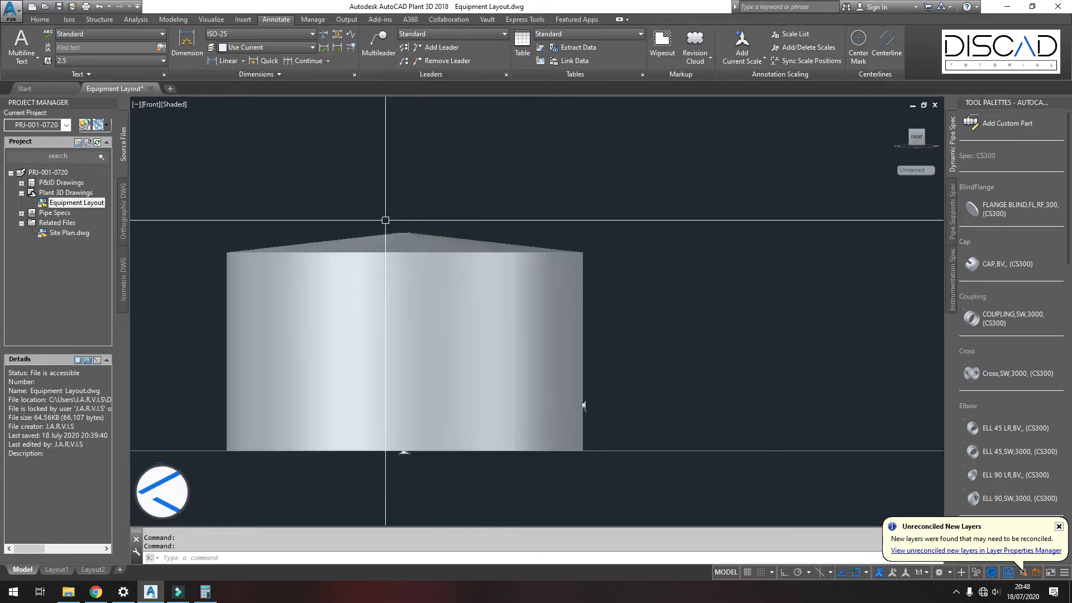
middle_click_drag(585, 403, 451, 449, "shift")
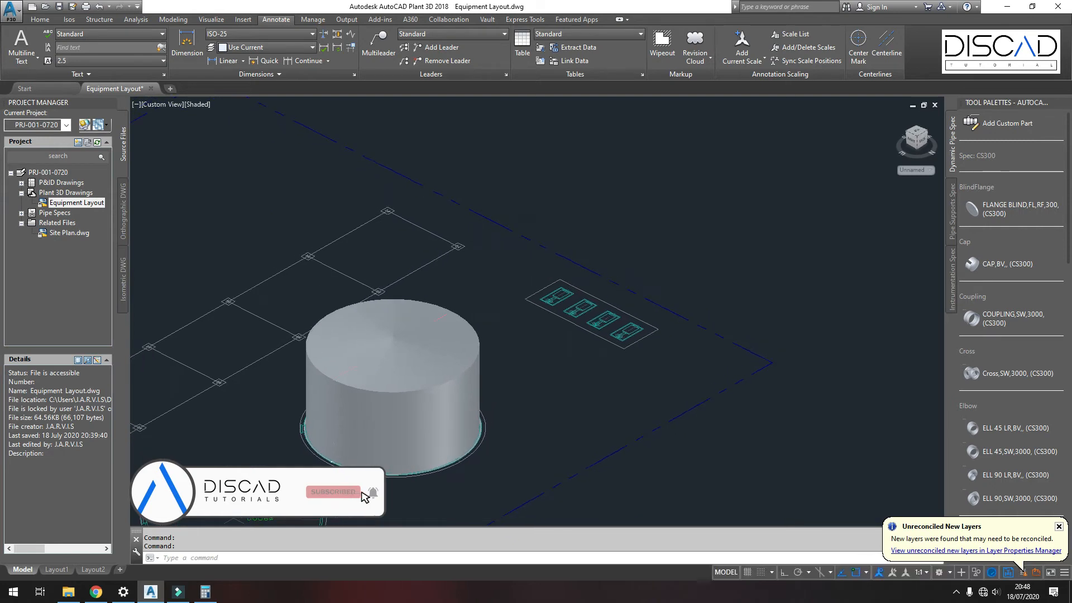
Step: Edit the nozzle on the tank wall, setting its radial location height H to 300 and length L to 150
scroll(486, 390, "up", 5)
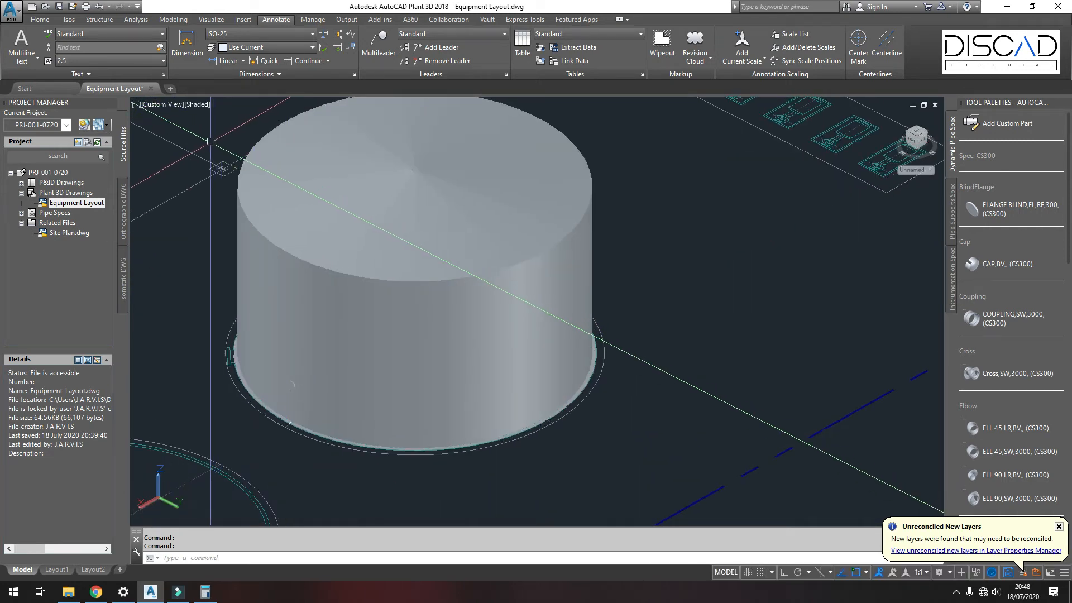
scroll(315, 360, "up", 5)
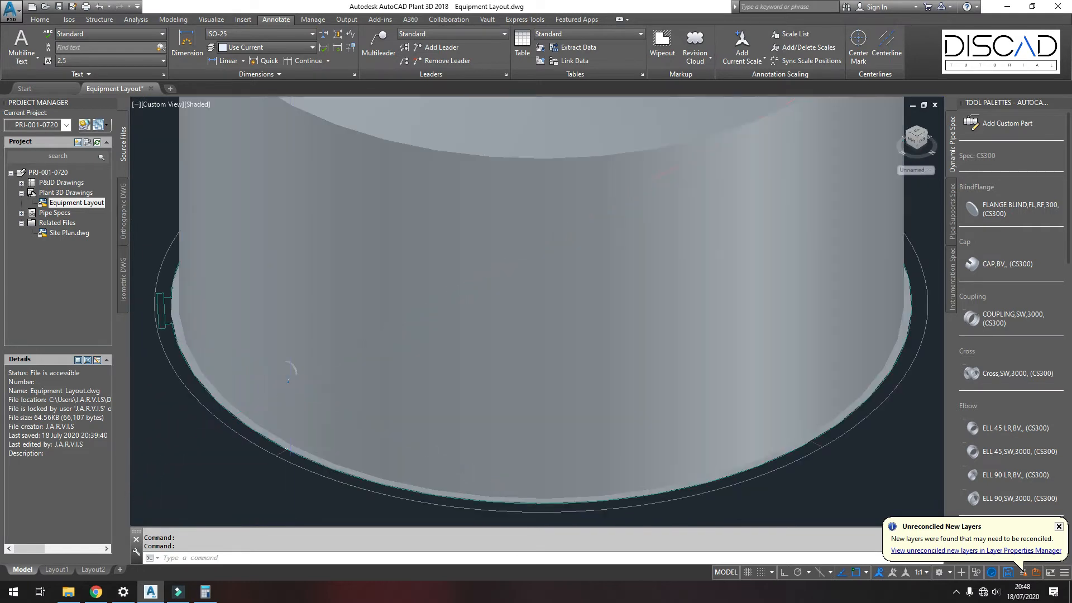
scroll(315, 360, "down", 5)
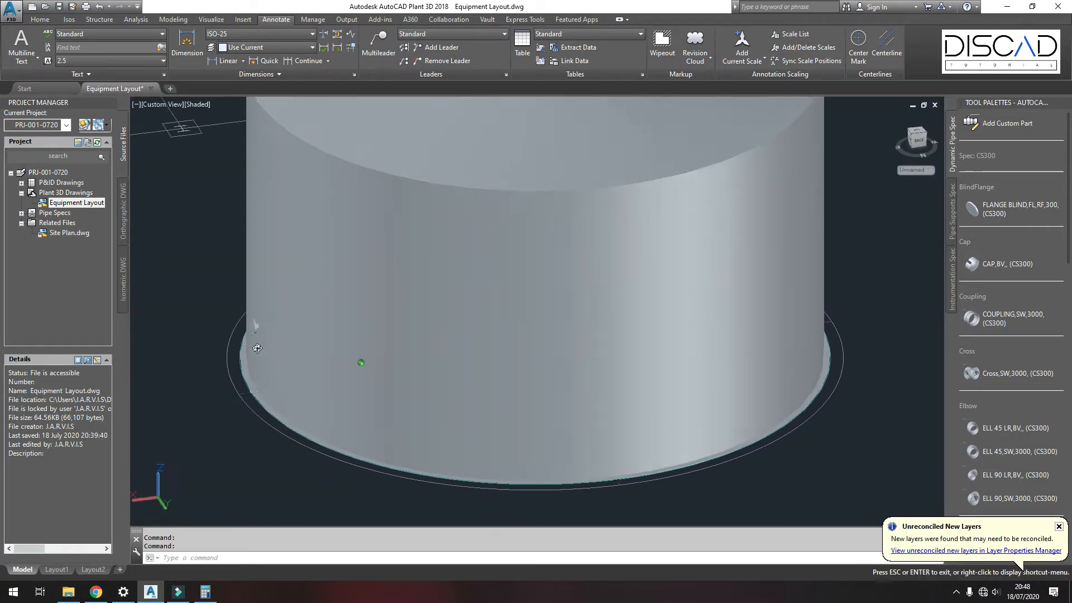
scroll(239, 309, "up", 5)
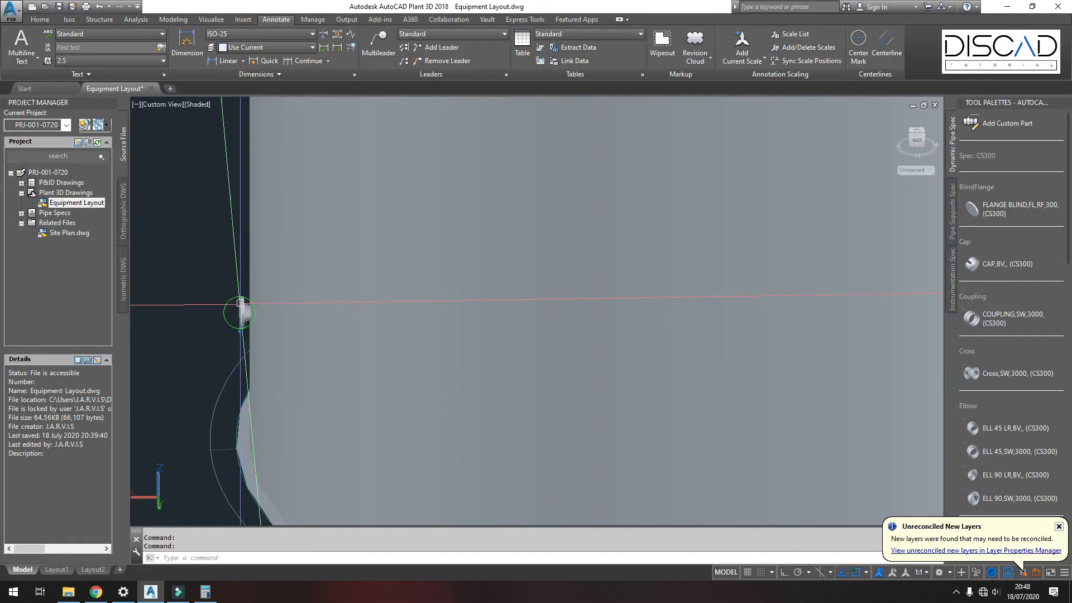
scroll(239, 309, "down", 5)
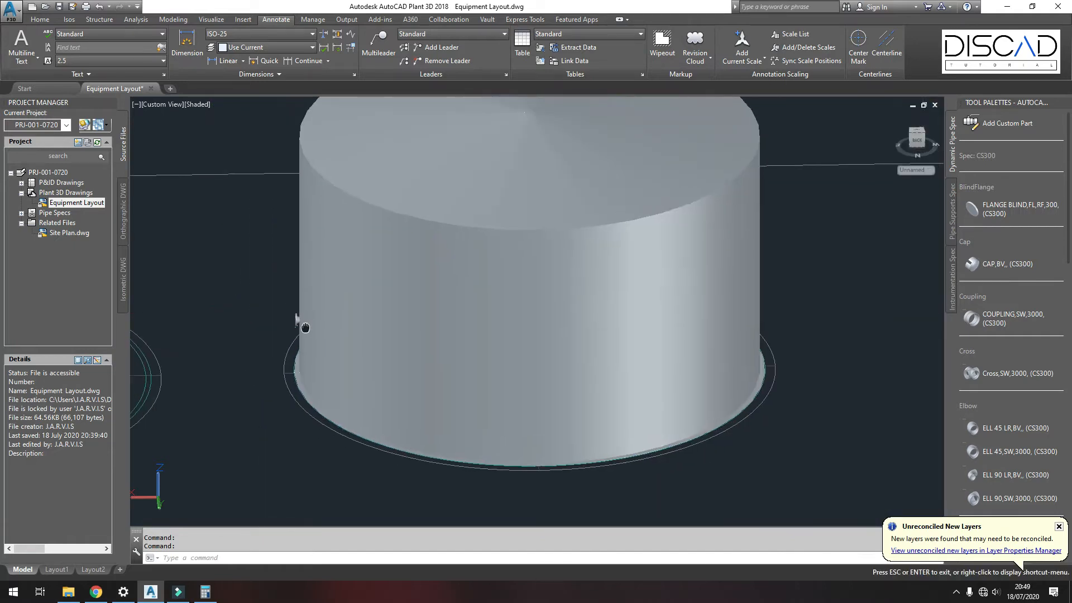
scroll(297, 319, "up", 5)
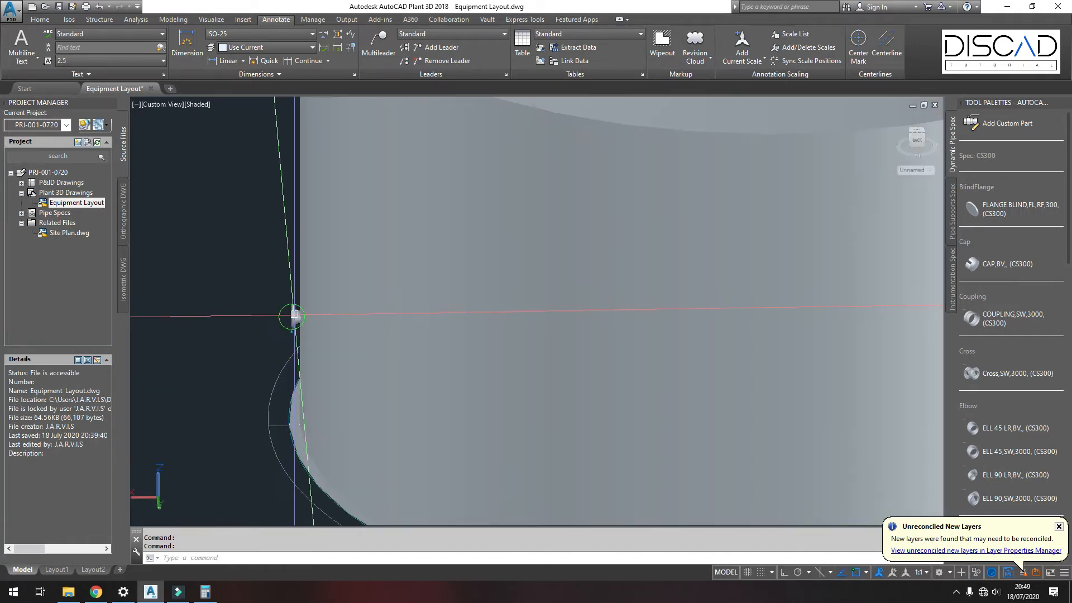
scroll(291, 316, "up", 2)
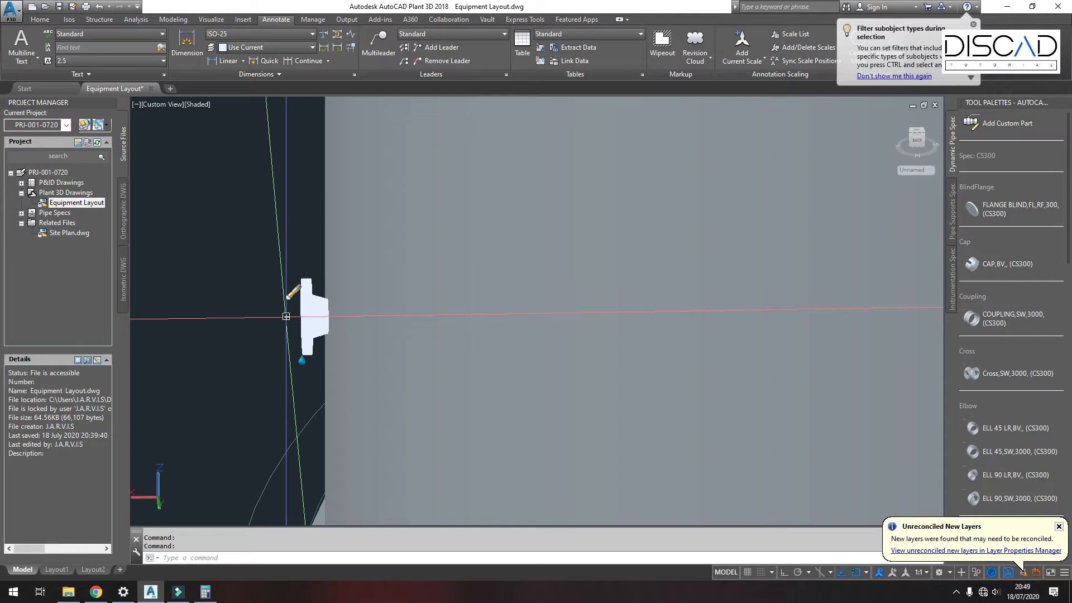
left_click(291, 292)
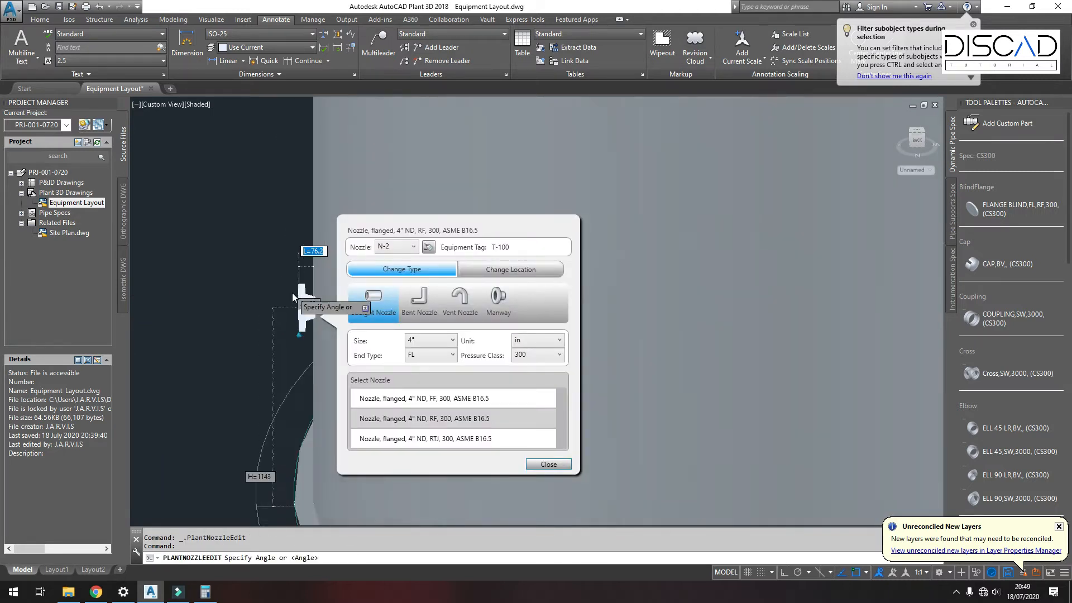
left_click_drag(476, 227, 788, 163)
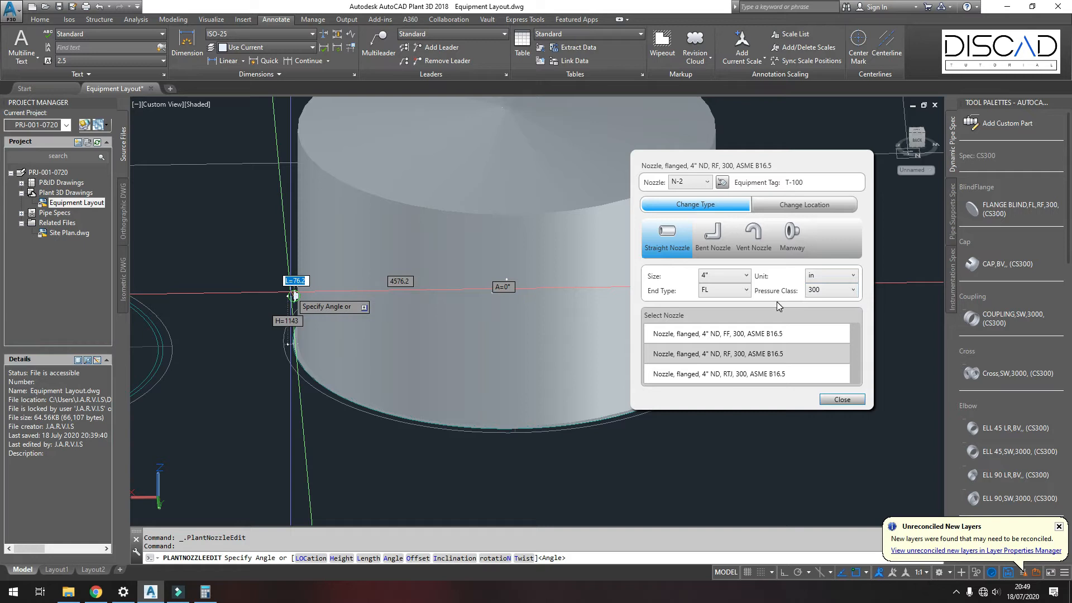
left_click(702, 354)
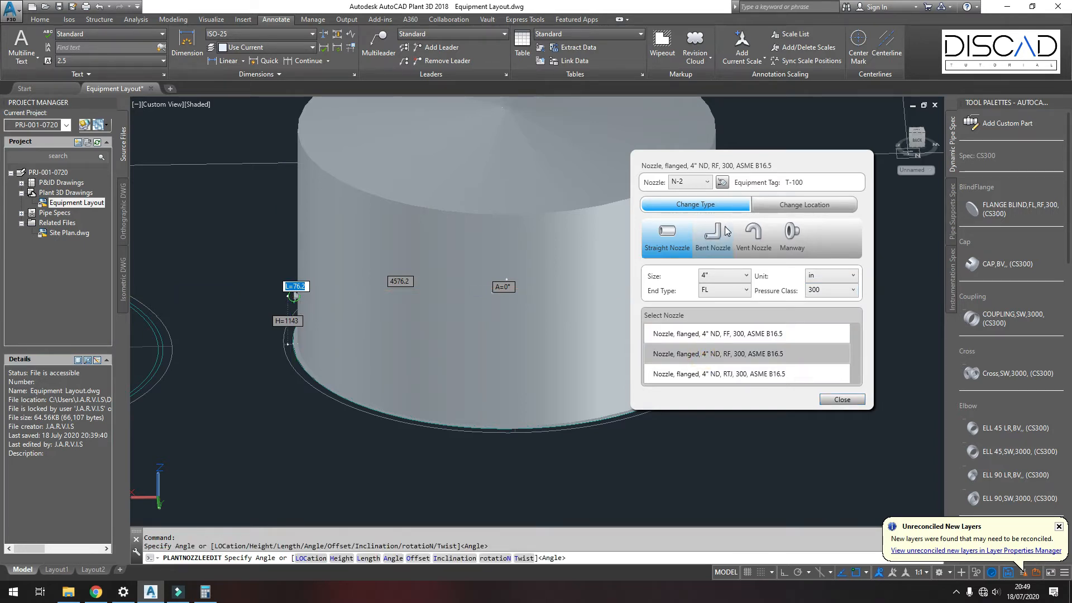
left_click(804, 207)
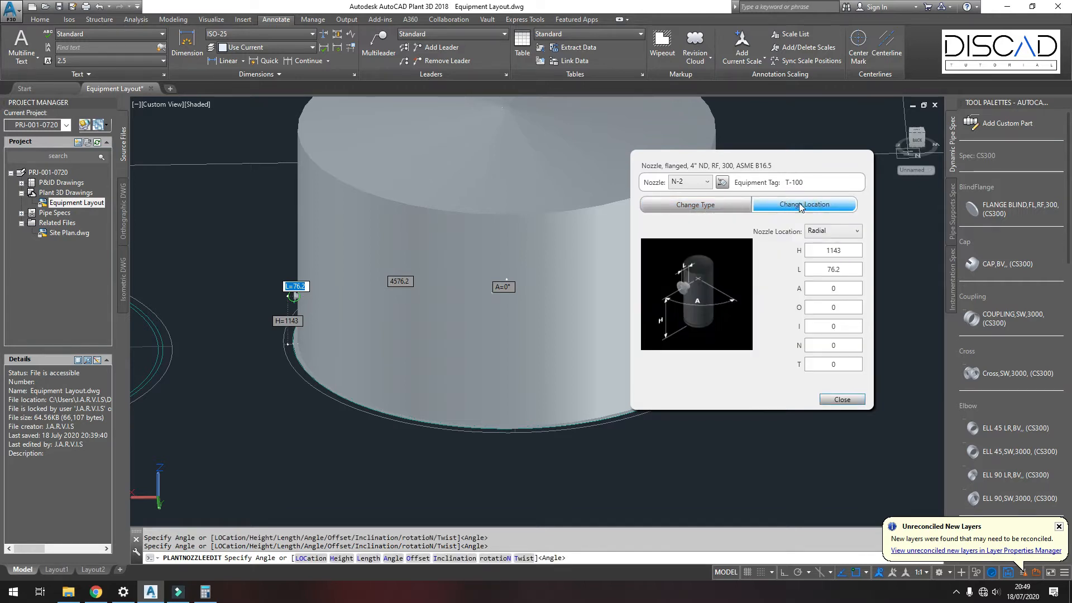
double_click(844, 250)
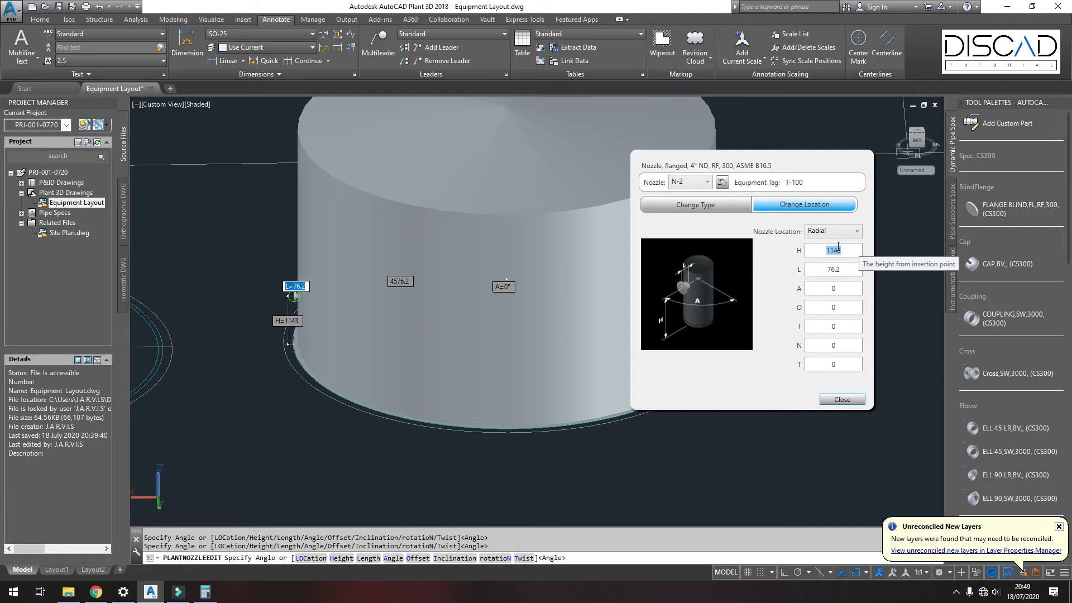
double_click(841, 270)
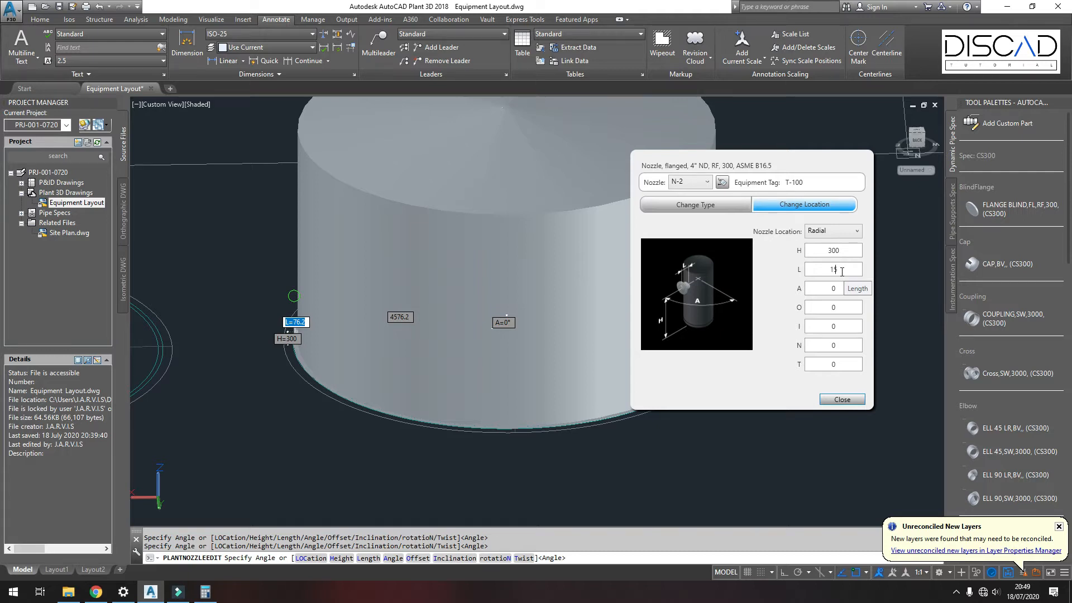
double_click(839, 289)
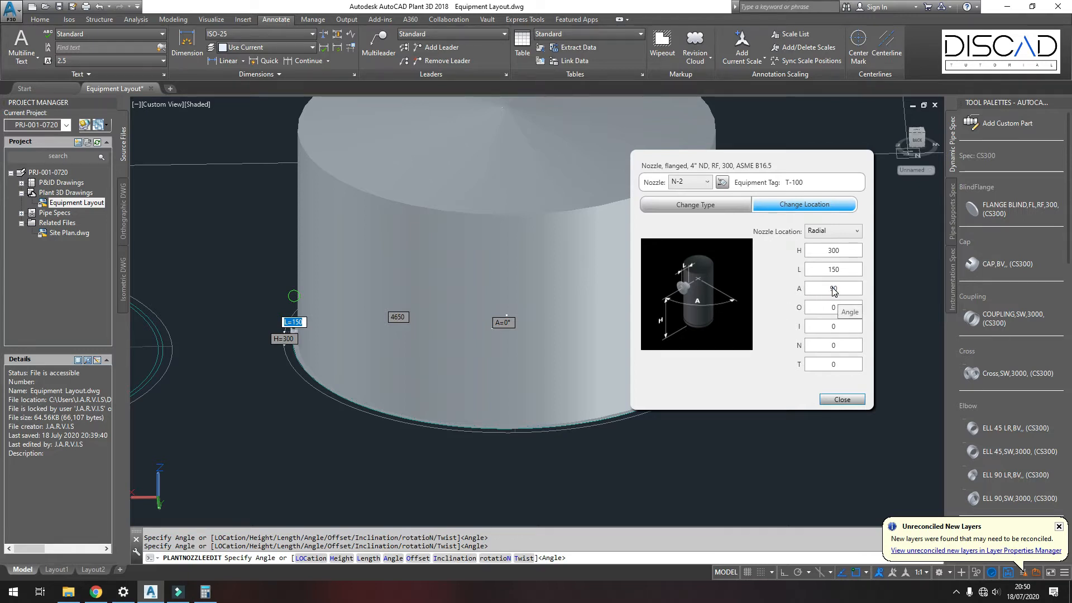
key("Return")
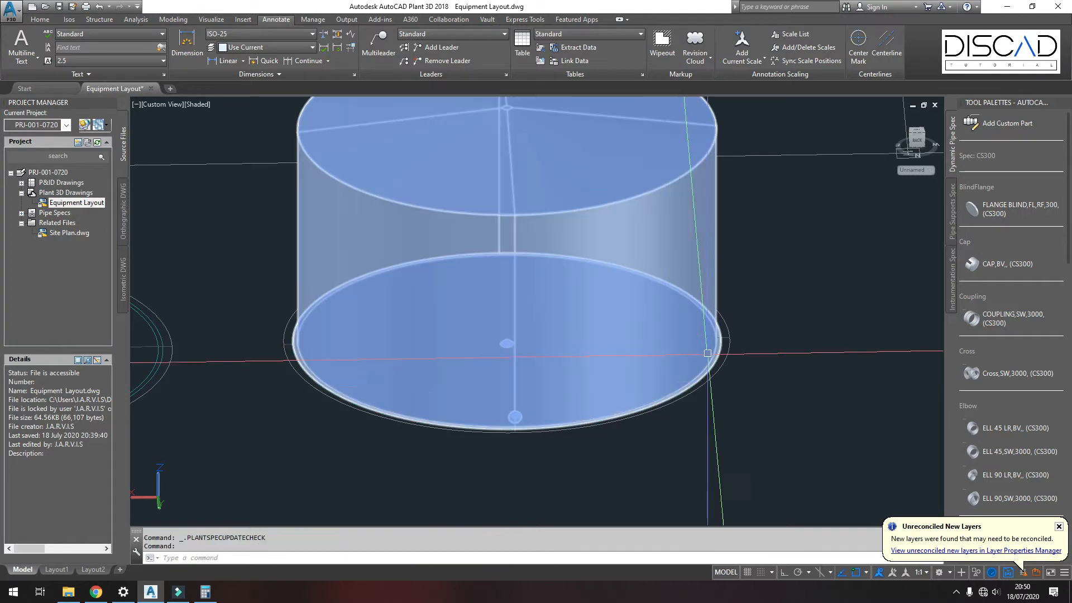
Step: Switch the viewport's visual style to 2D Wireframe
middle_click_drag(510, 431, 733, 344, "shift")
scroll(733, 343, "up", 5)
middle_click_drag(598, 347, 641, 402, "shift")
scroll(547, 413, "down", 5)
scroll(578, 396, "up", 2)
scroll(630, 403, "down", 5)
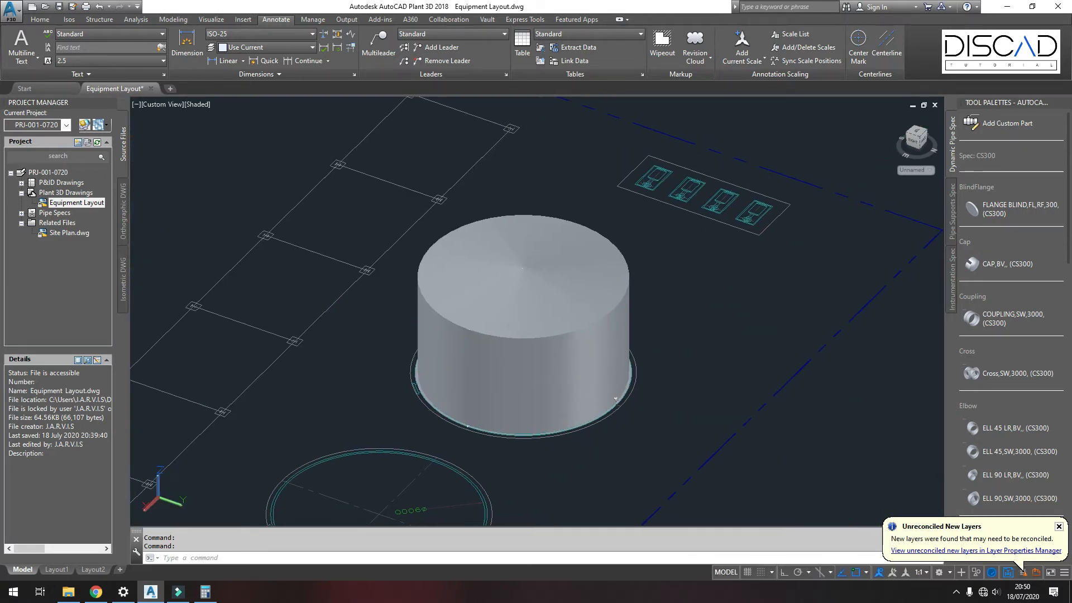
scroll(648, 403, "up", 2)
left_click(202, 104)
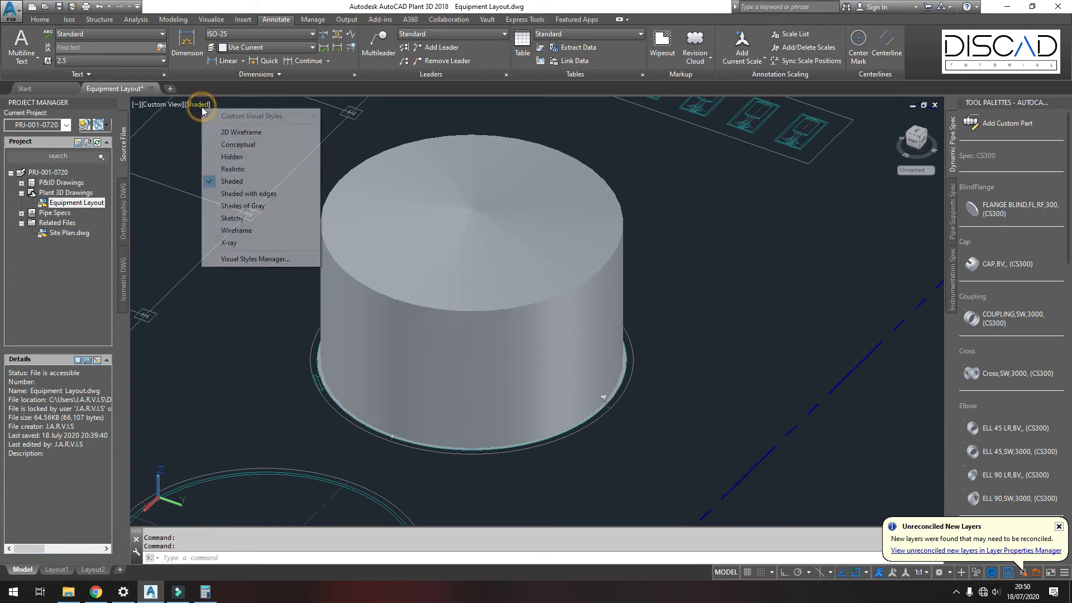
left_click(223, 137)
Step: Open the nozzle at the tank's base for editing and change its nozzle location to Radial
scroll(472, 362, "up", 10)
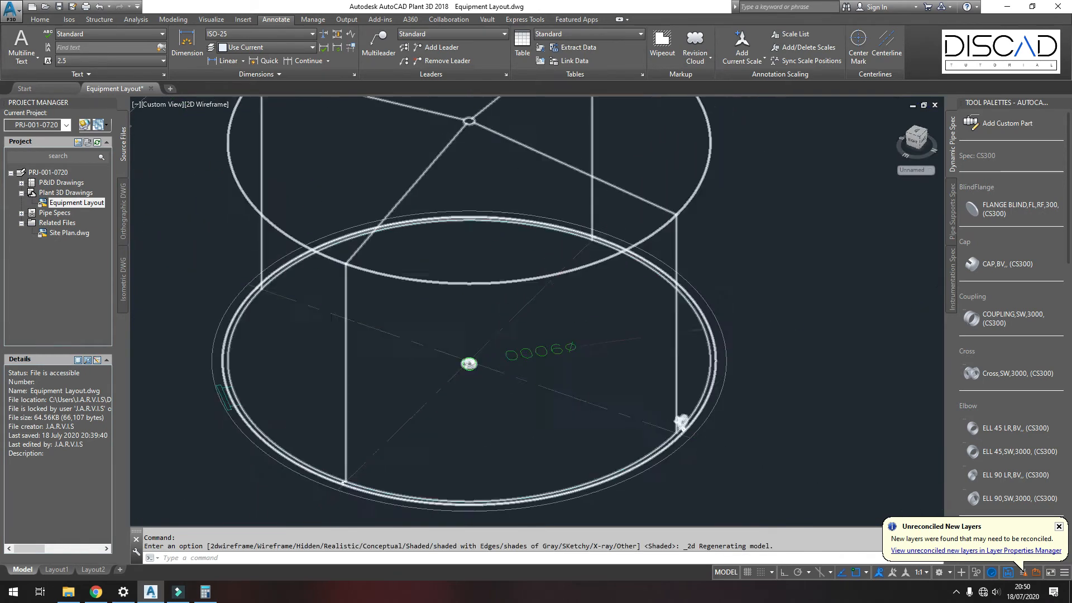
scroll(438, 359, "down", 6)
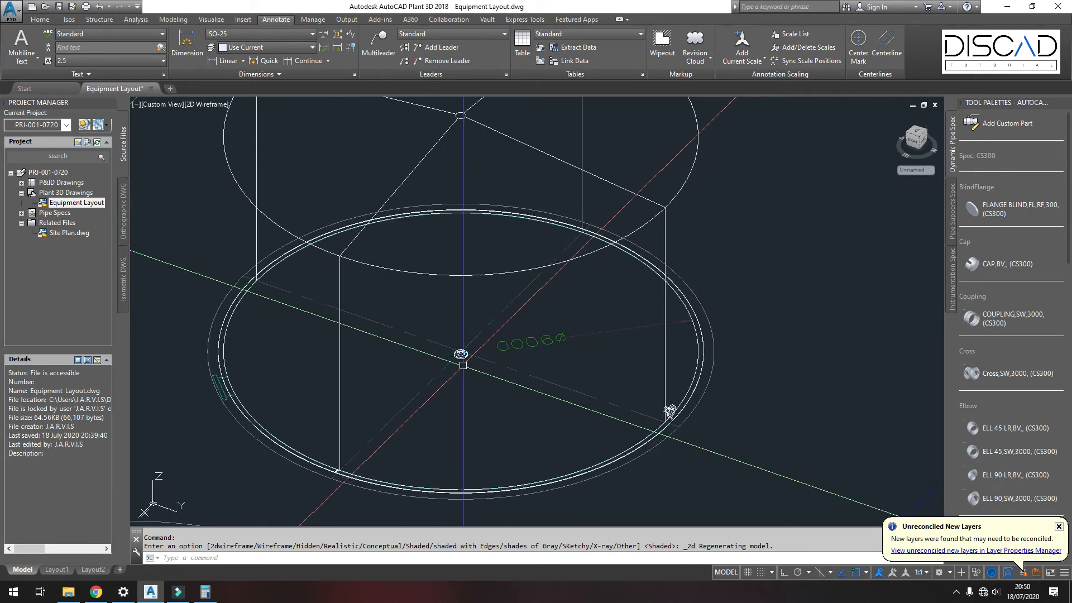
left_click(461, 360, "ctrl")
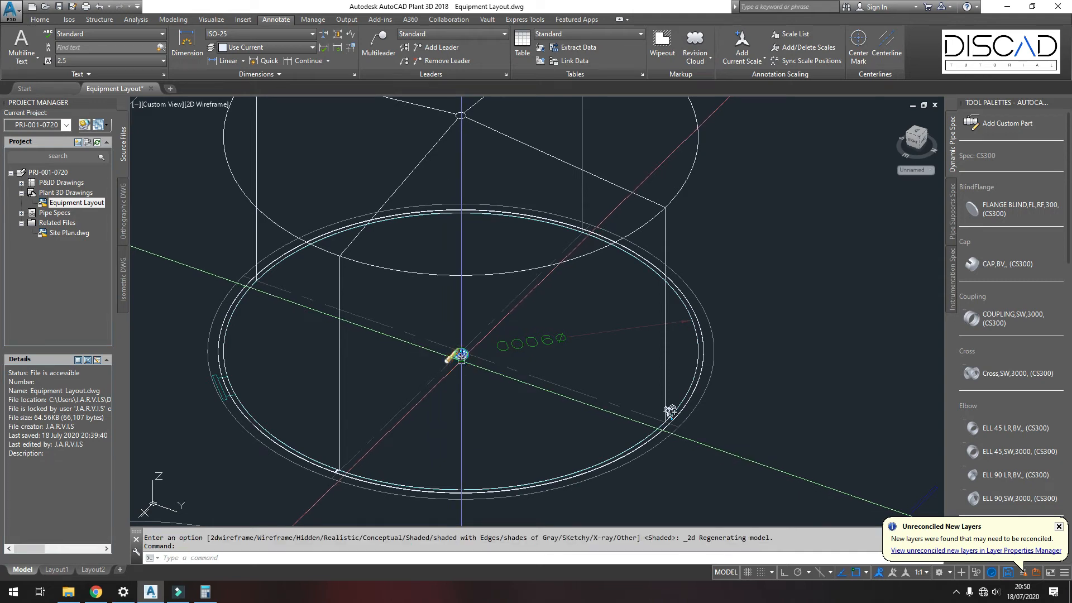
scroll(461, 357, "up", 8)
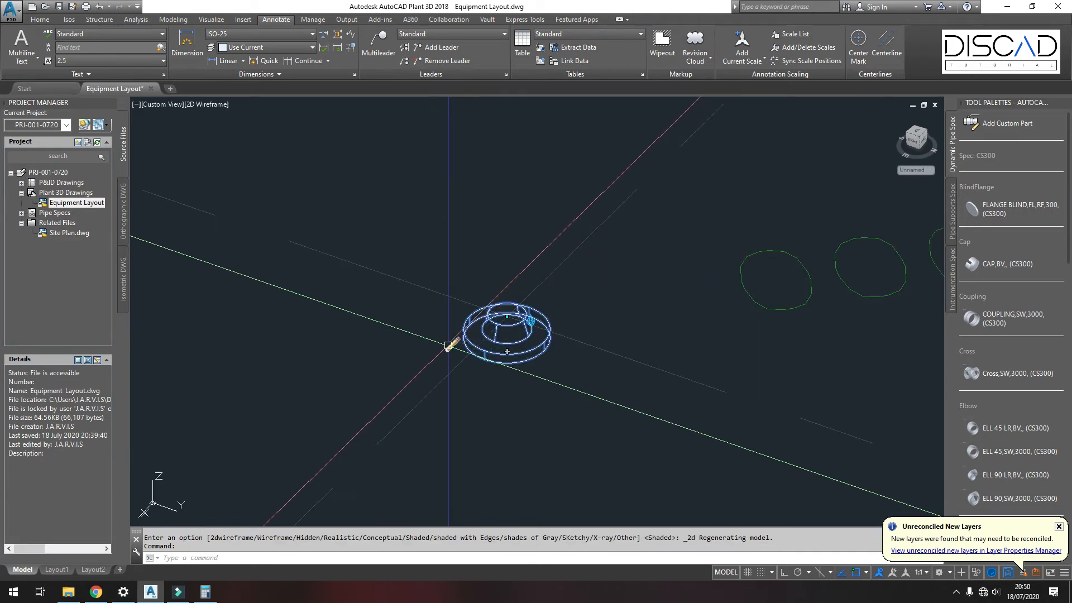
left_click(452, 345)
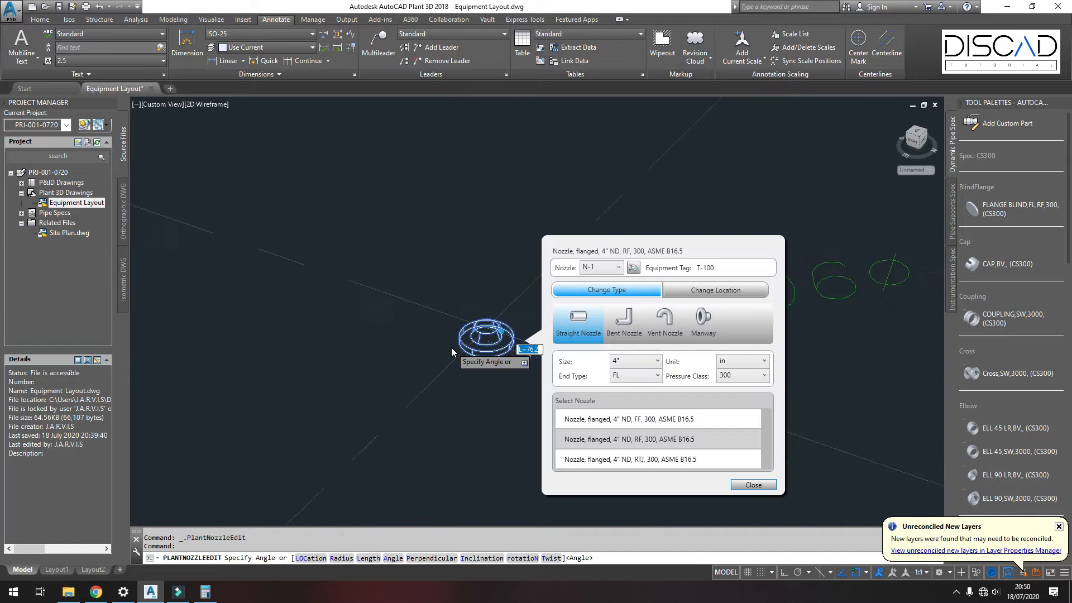
scroll(451, 347, "down", 5)
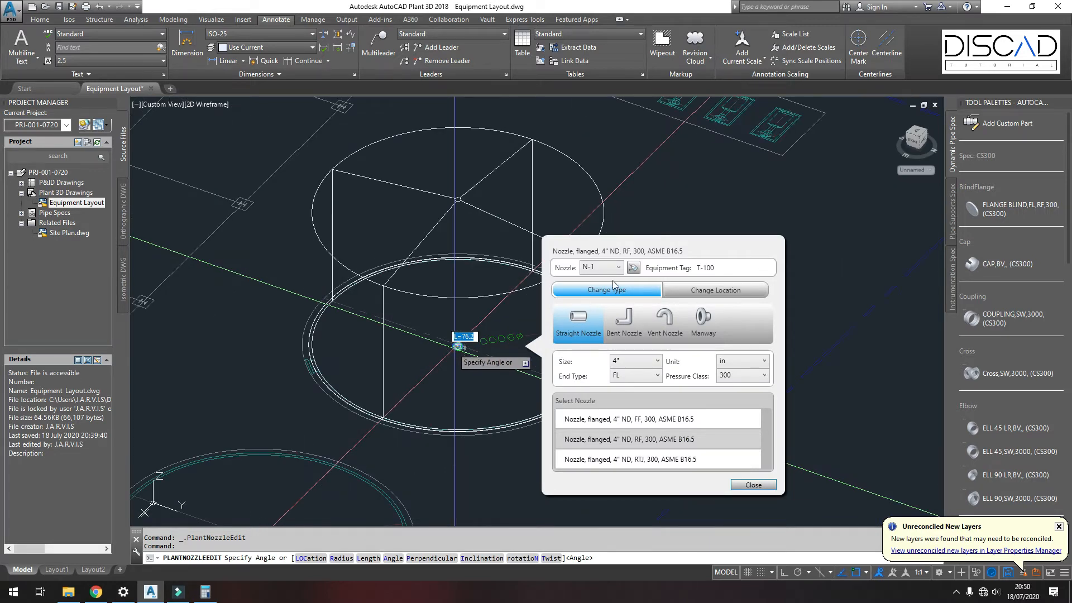
left_click_drag(637, 254, 712, 165)
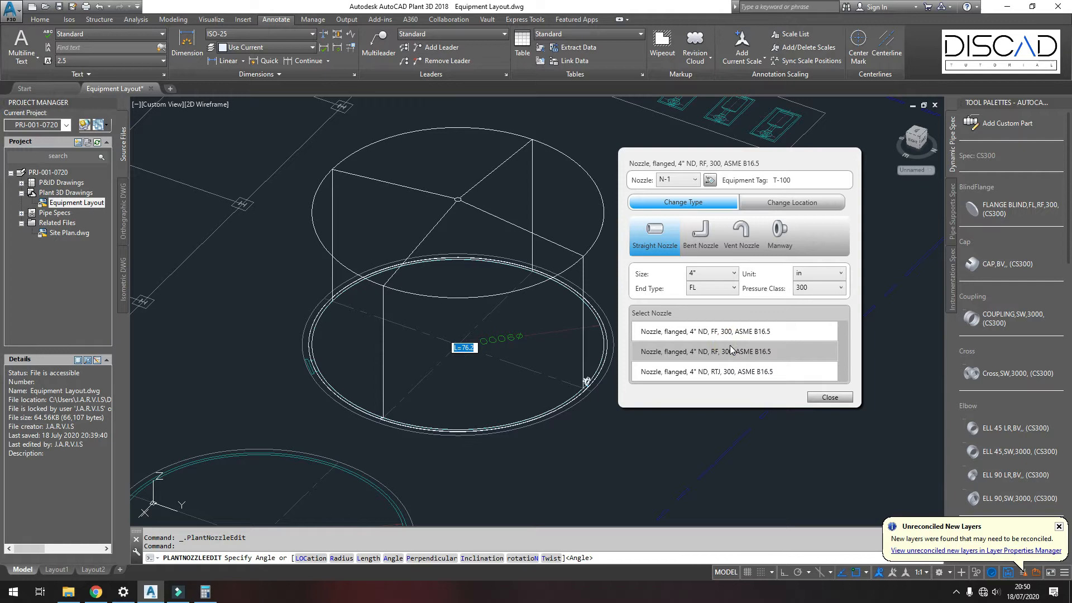
left_click(774, 204)
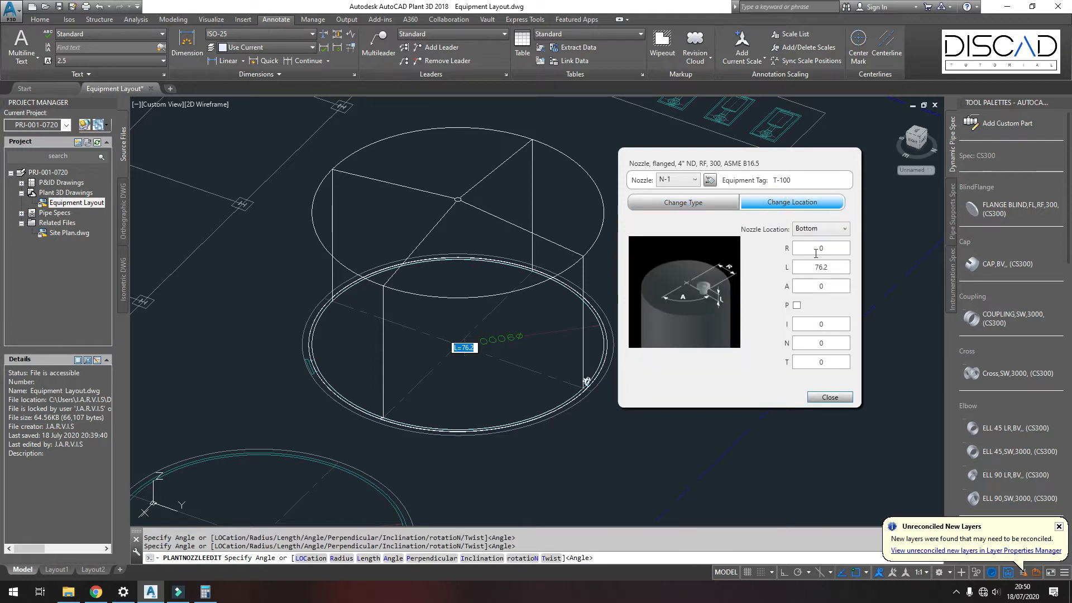
left_click(821, 233)
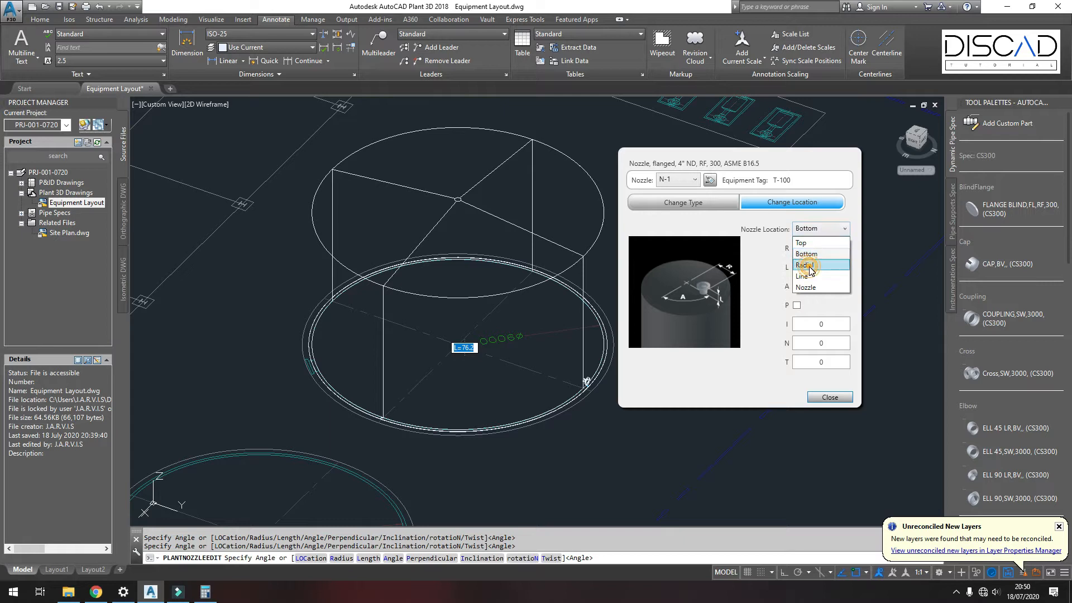
left_click(810, 266)
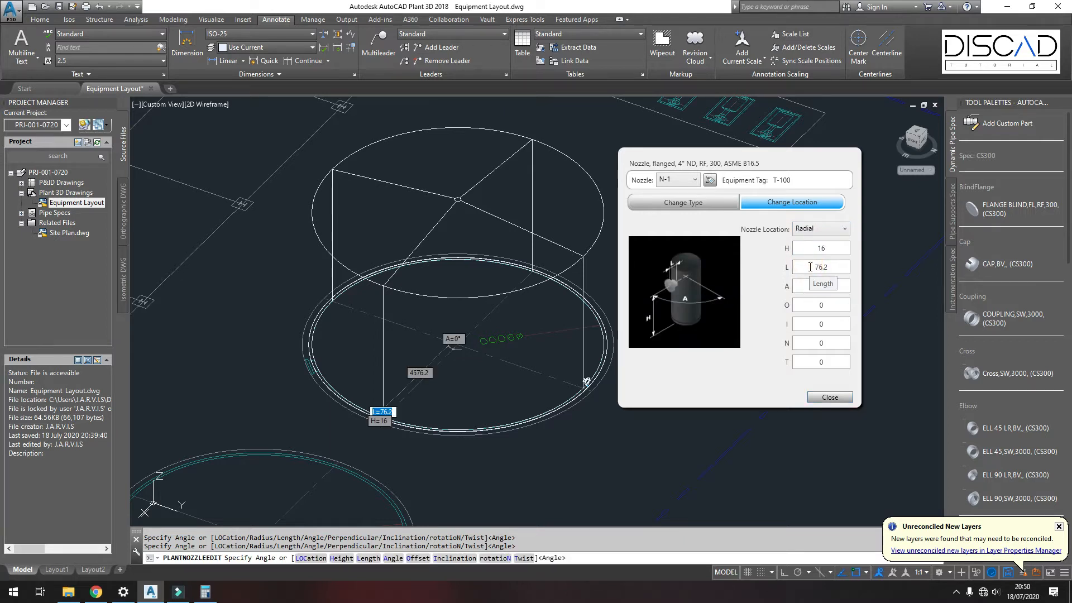
Step: Set the nozzle's radial height H to 4700 and length L to 150, then close the nozzle dialog
double_click(827, 247)
type("4700")
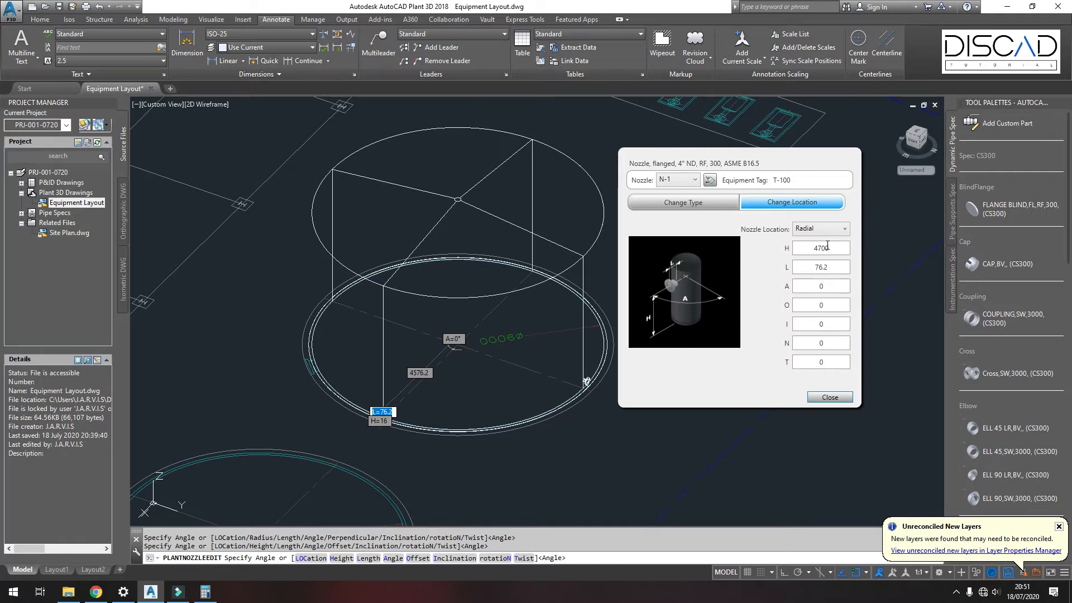
double_click(832, 266)
type("15")
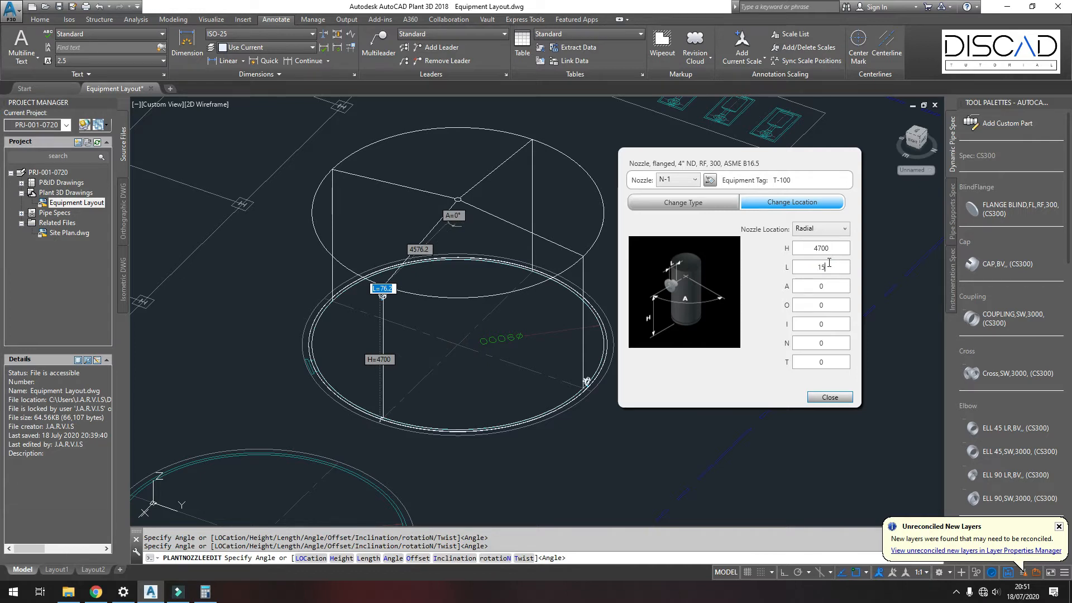
type("0")
double_click(835, 287)
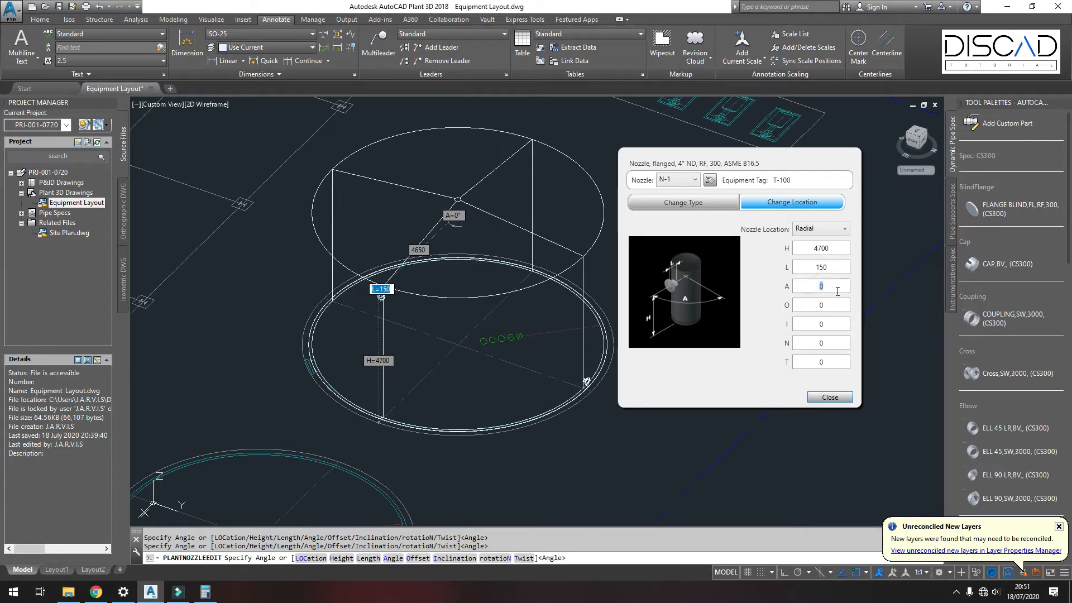
left_click(829, 398)
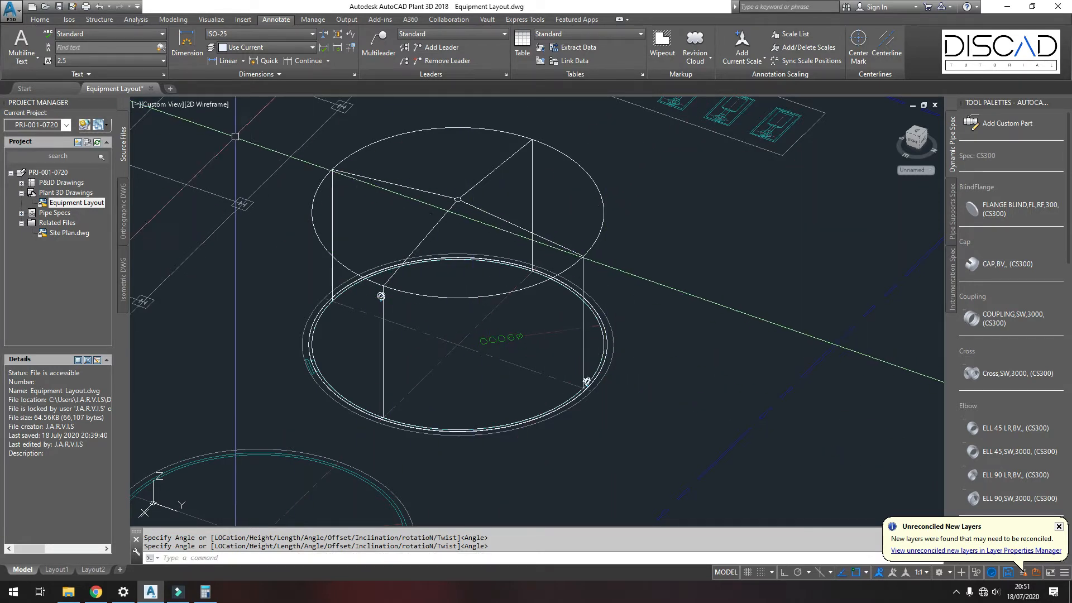
Step: Switch the viewport's visual style back to Shaded and inspect the relocated nozzle on the tank wall
left_click(209, 104)
left_click(240, 179)
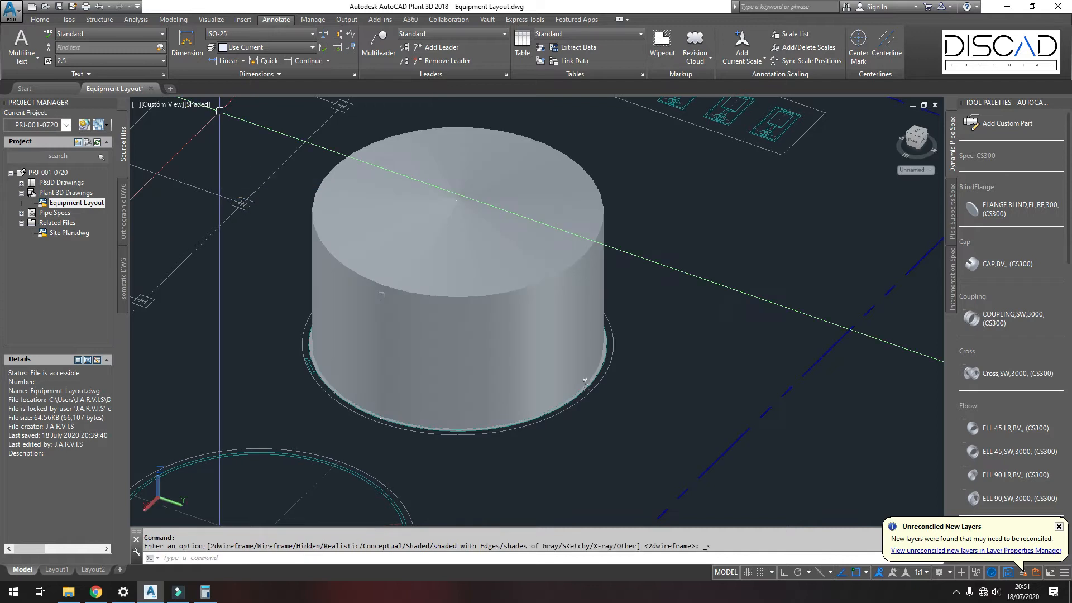
mouse_move(438, 338)
middle_mouse_down("shift")
mouse_move(361, 333)
mouse_move(447, 334)
mouse_move(437, 331)
middle_mouse_up("shift")
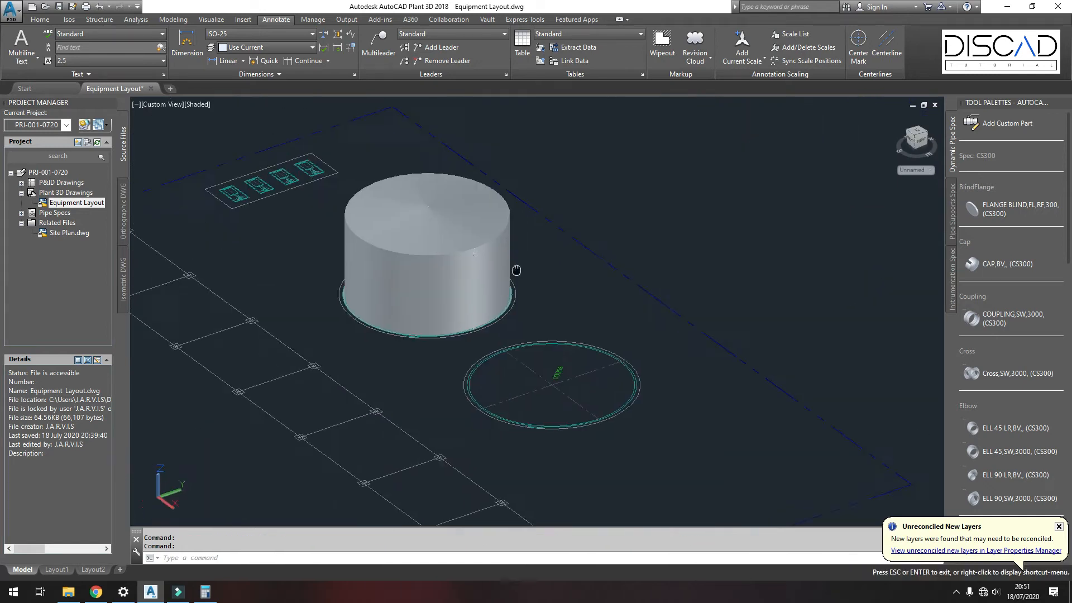
middle_click_drag(516, 270, 483, 327)
scroll(472, 315, "up", 2)
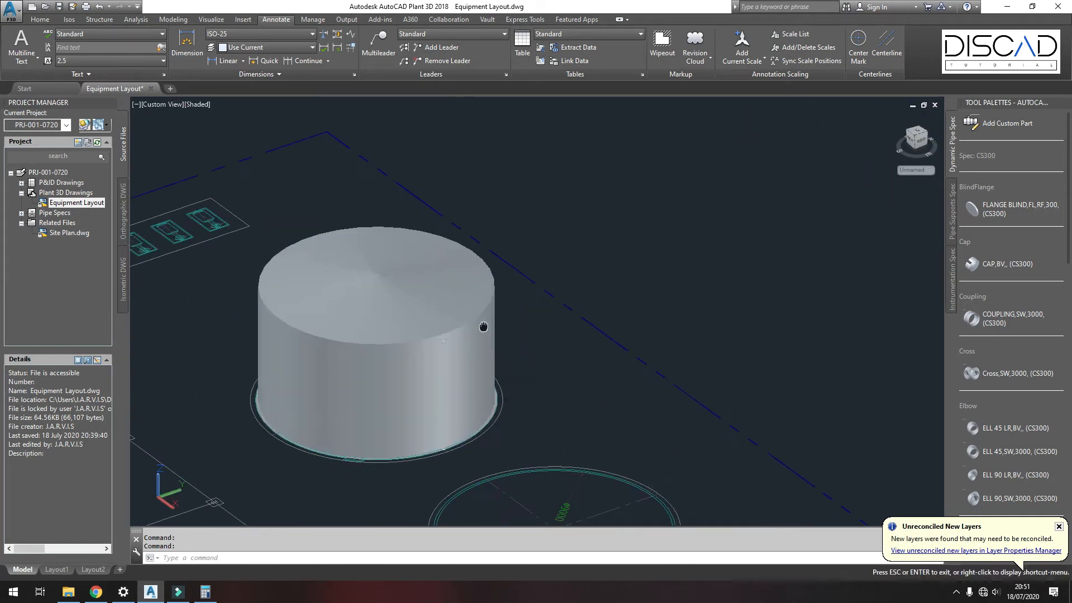
scroll(484, 326, "up", 2)
Step: Add a new nozzle to tank T-100 and change its type to a 2" flanged RF, class 300 straight nozzle
left_click(427, 351)
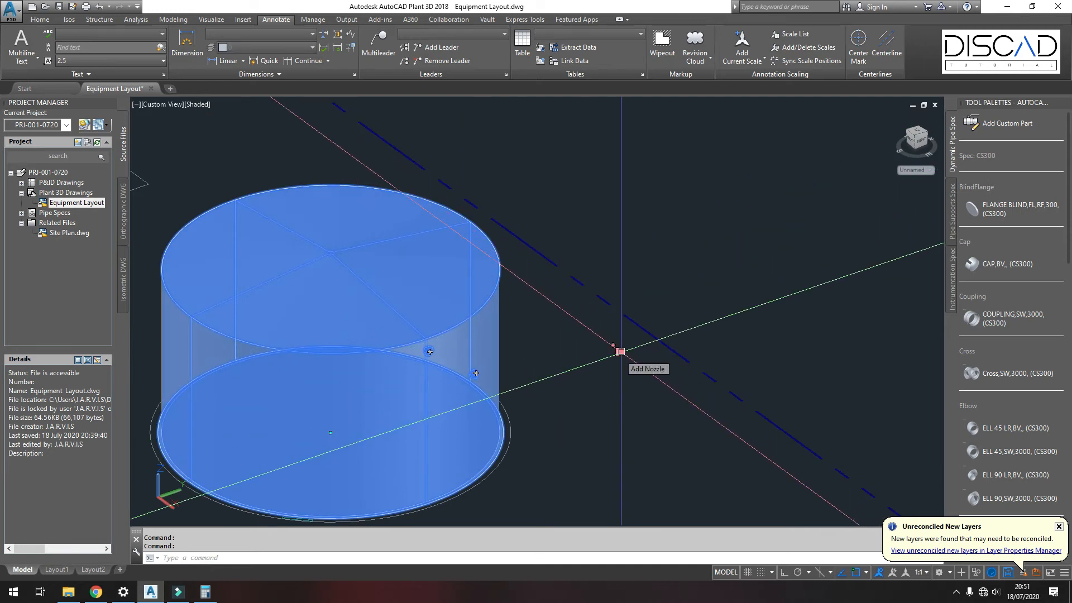
key("Escape")
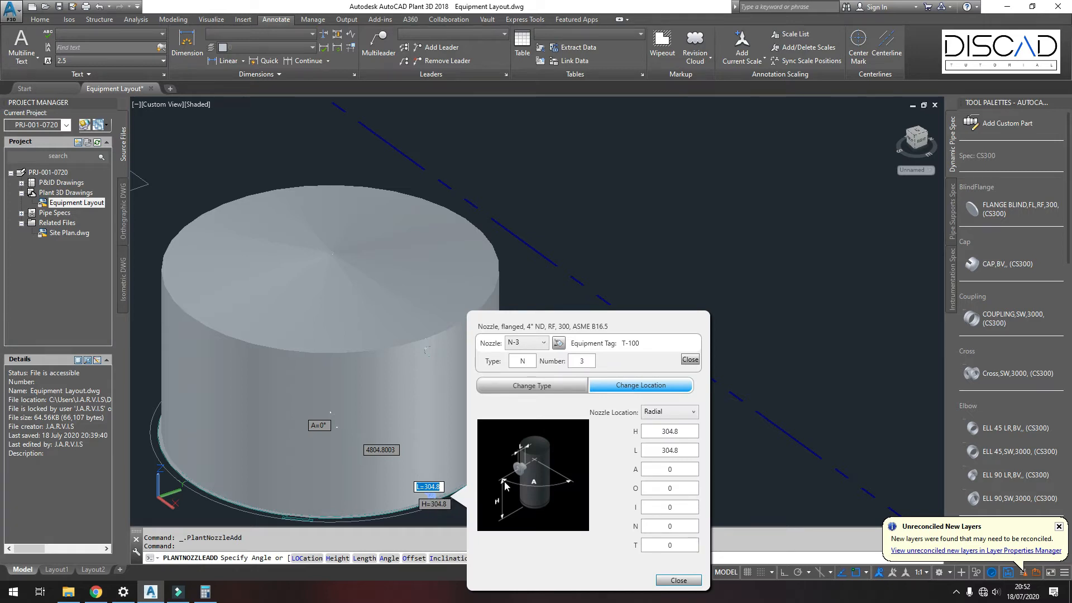
left_click_drag(618, 322, 707, 165)
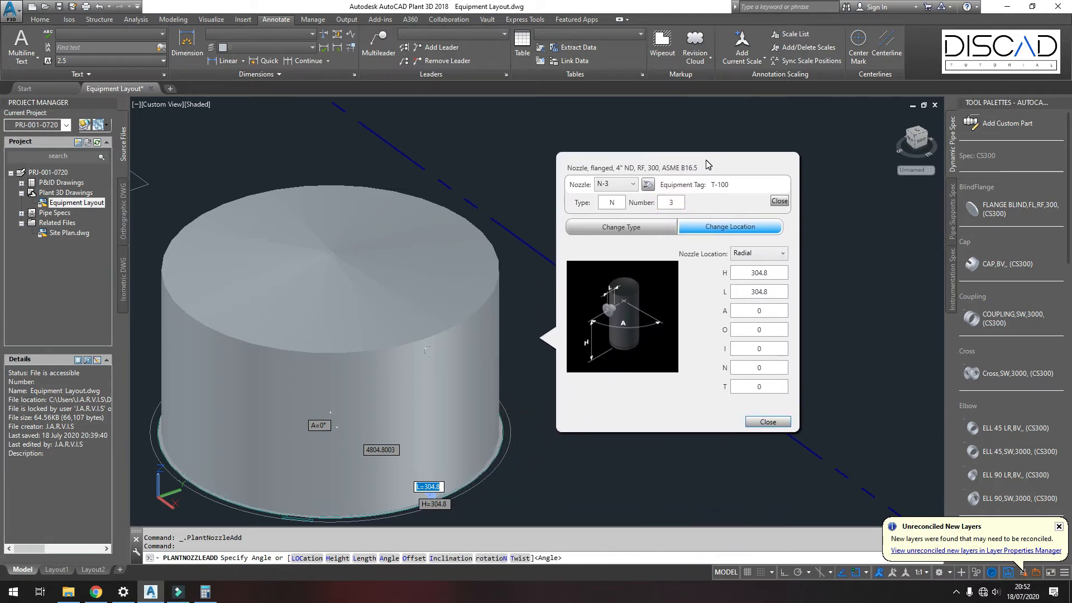
left_click(642, 227)
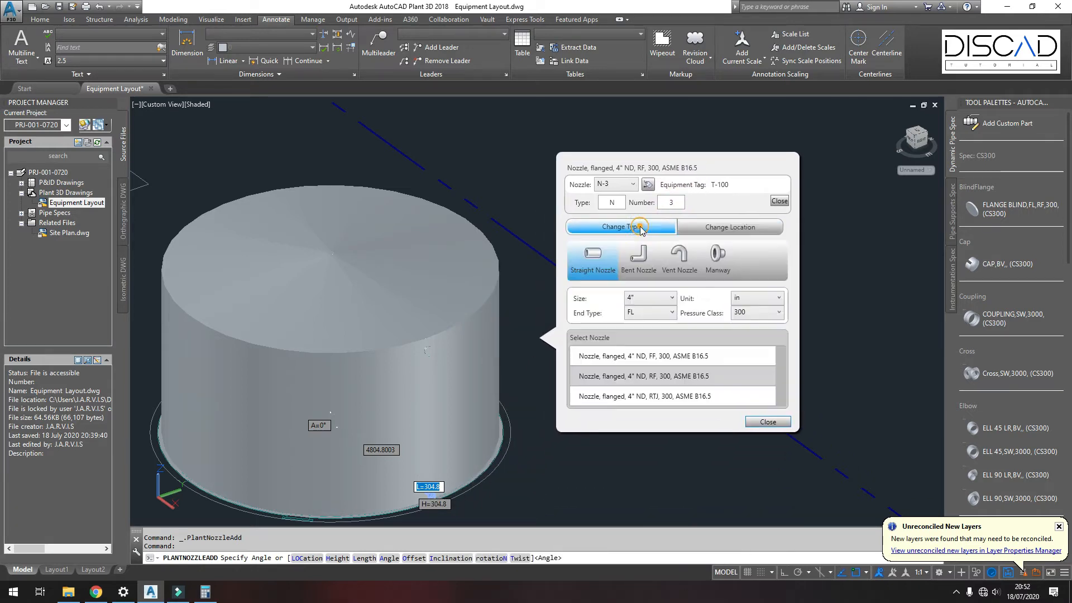
left_click(660, 299)
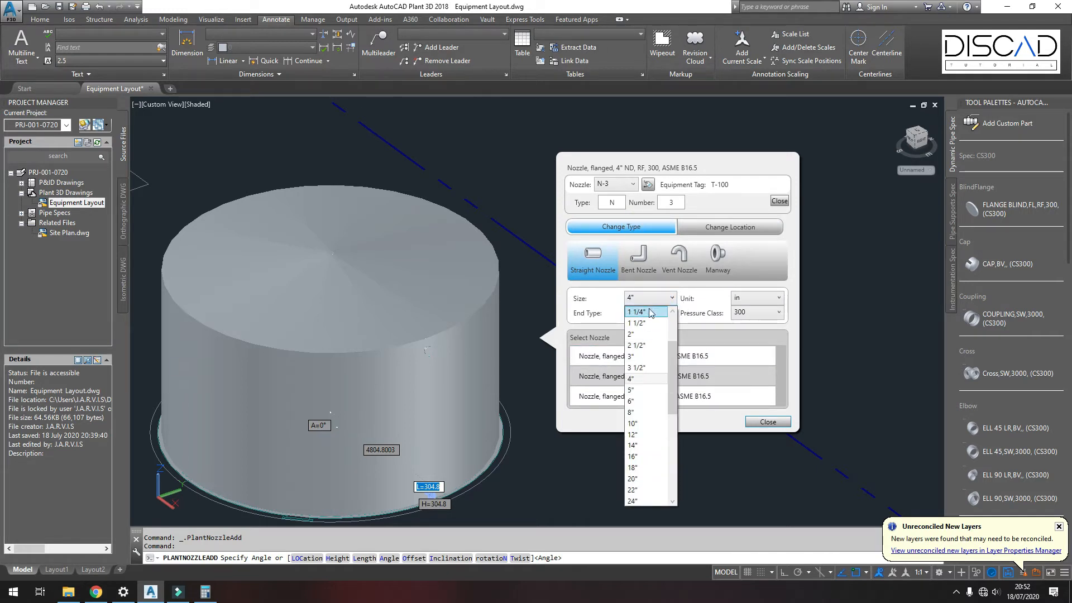
left_click(631, 334)
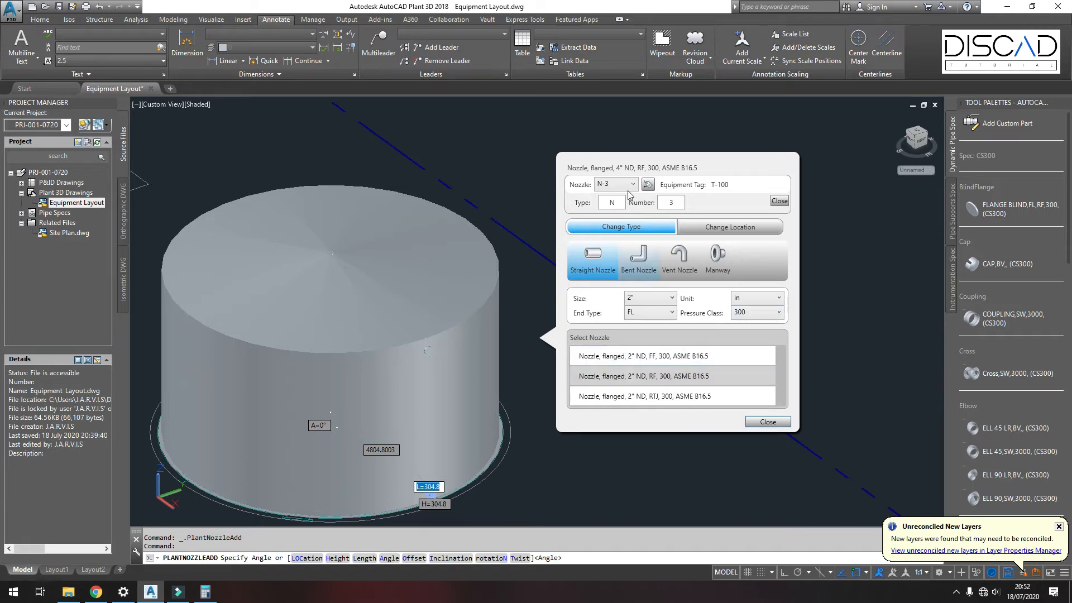
left_click(632, 378)
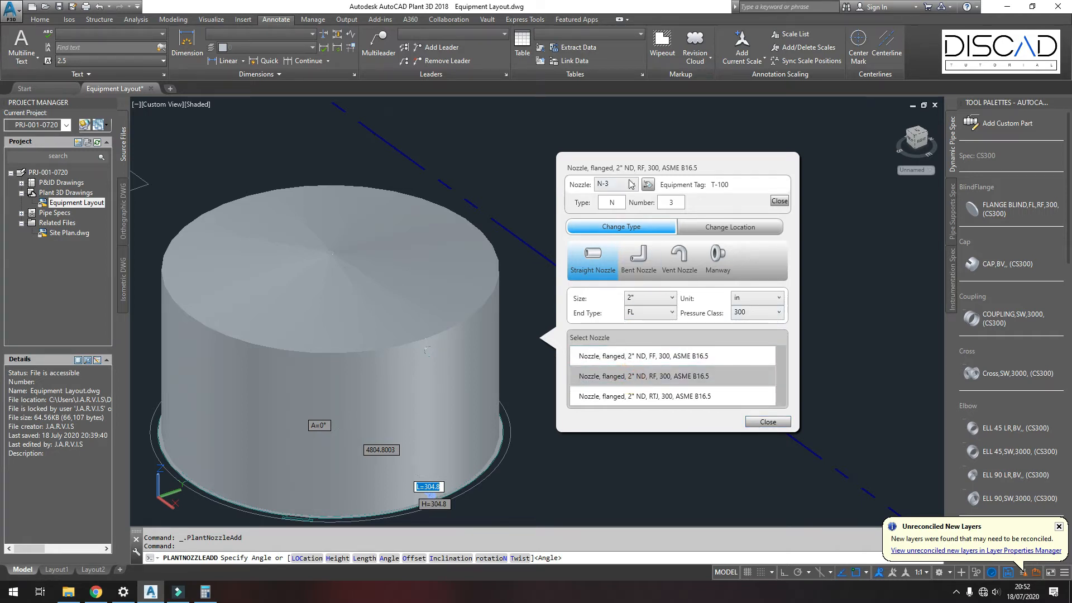
Step: Place the new nozzle on the tank top with radius R 4000, length L 150 and angle A 315, then close
left_click_drag(638, 310, 624, 183)
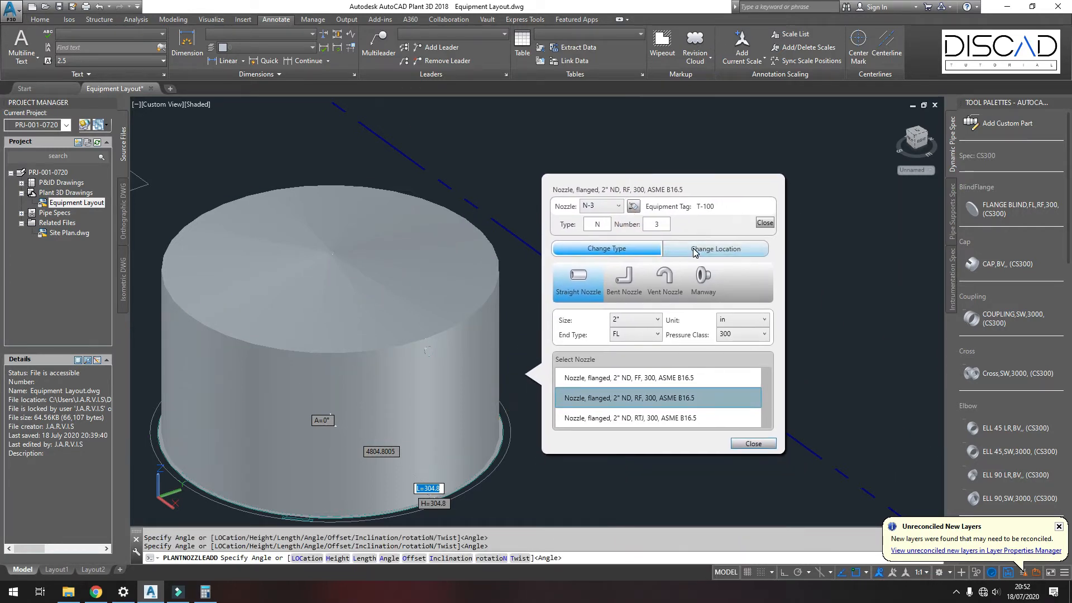
left_click(696, 252)
left_click(754, 276)
left_click(737, 291)
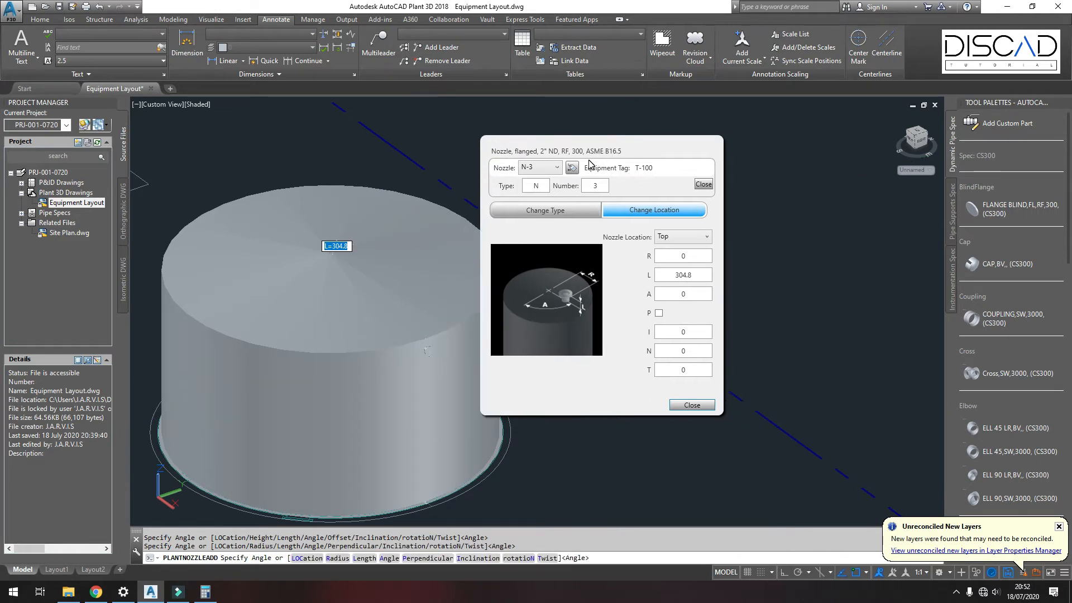
double_click(693, 257)
type("4000")
double_click(693, 274)
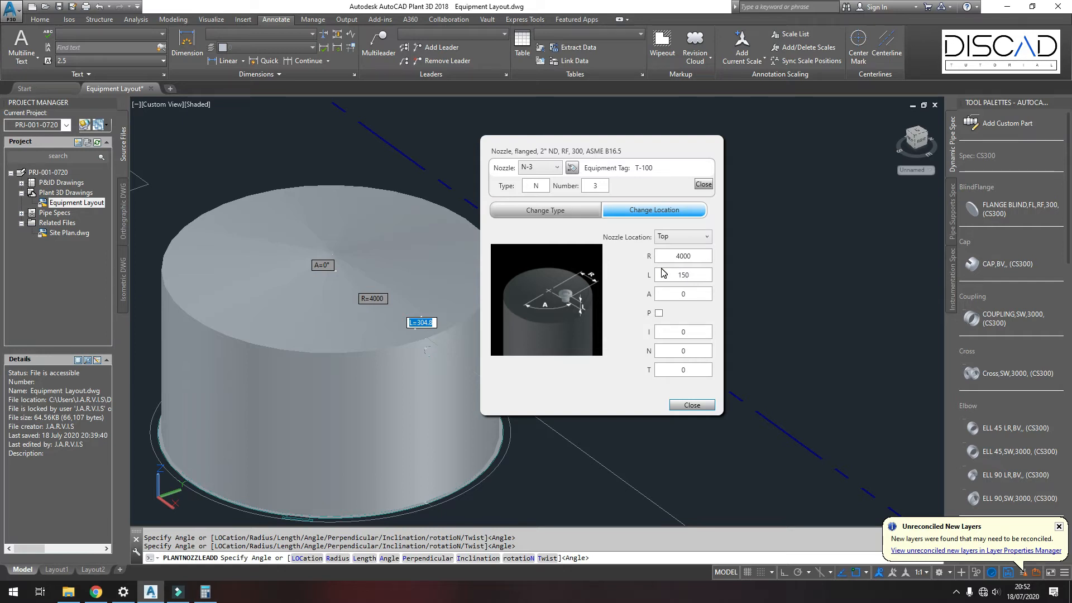
double_click(694, 293)
left_click_drag(641, 153, 733, 142)
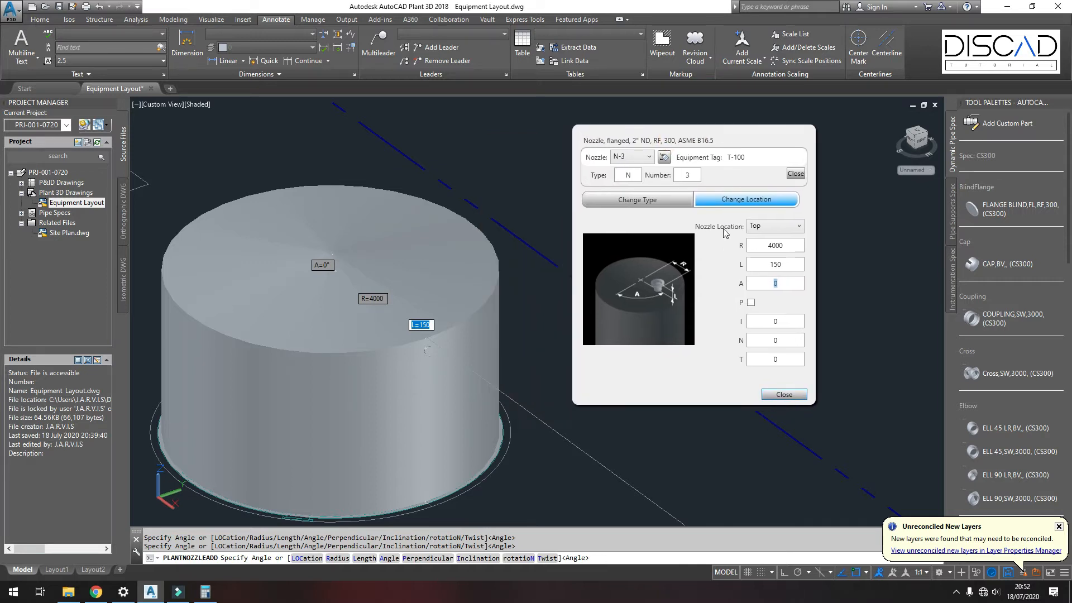
double_click(784, 267)
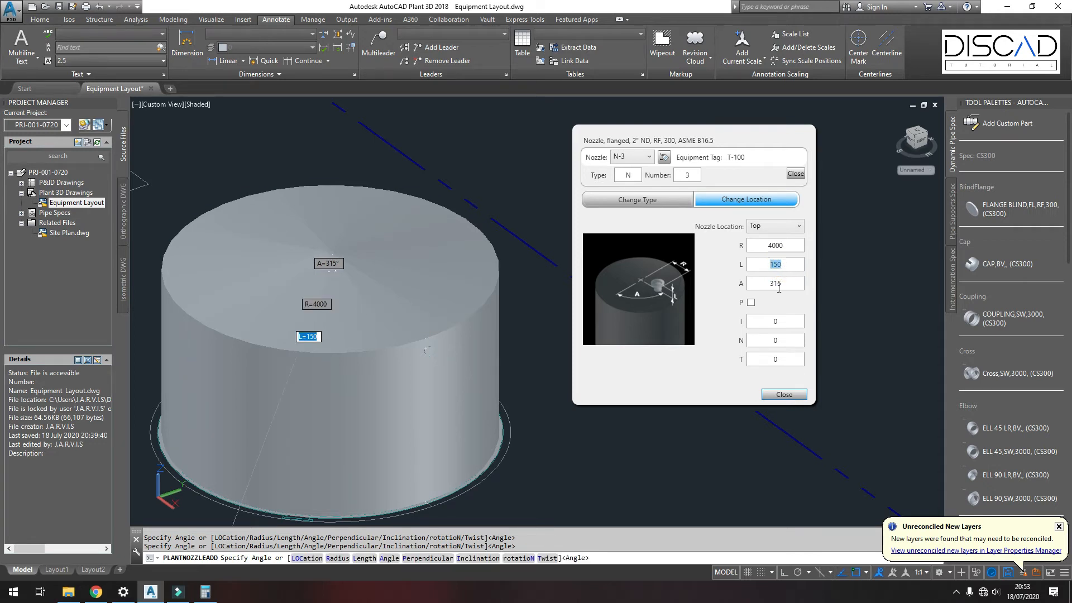
left_click(784, 394)
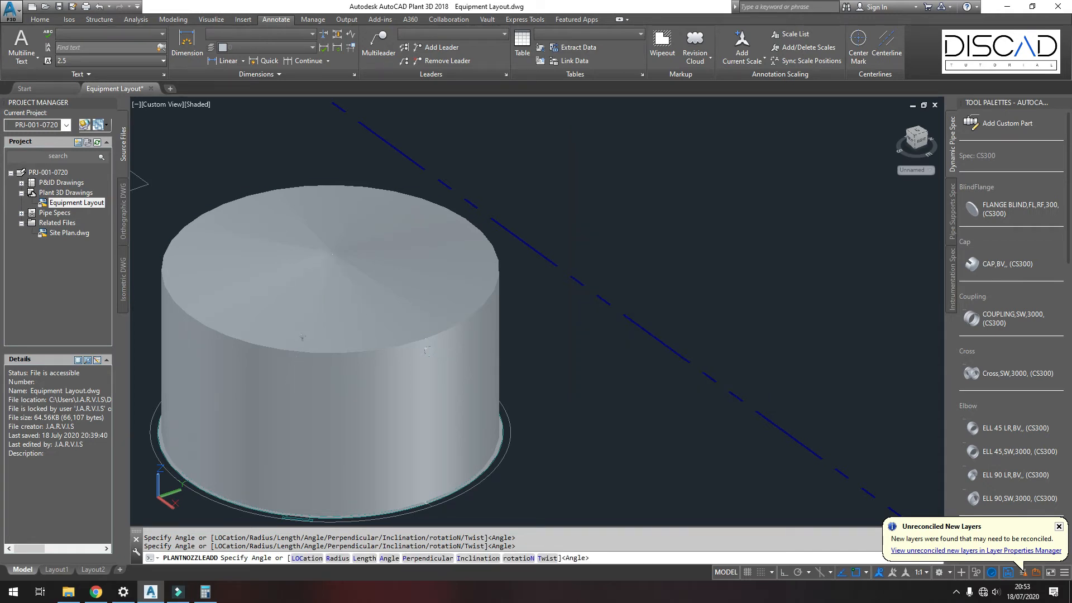
Step: Add another nozzle to tank T-100
scroll(270, 348, "up", 2)
scroll(271, 348, "up", 2)
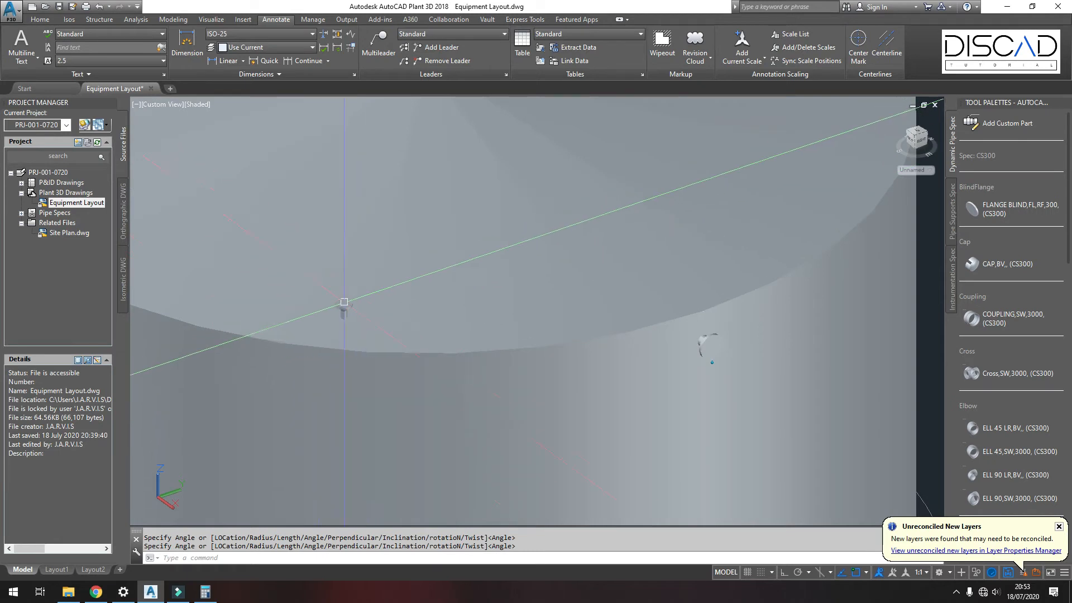
scroll(357, 315, "down", 5)
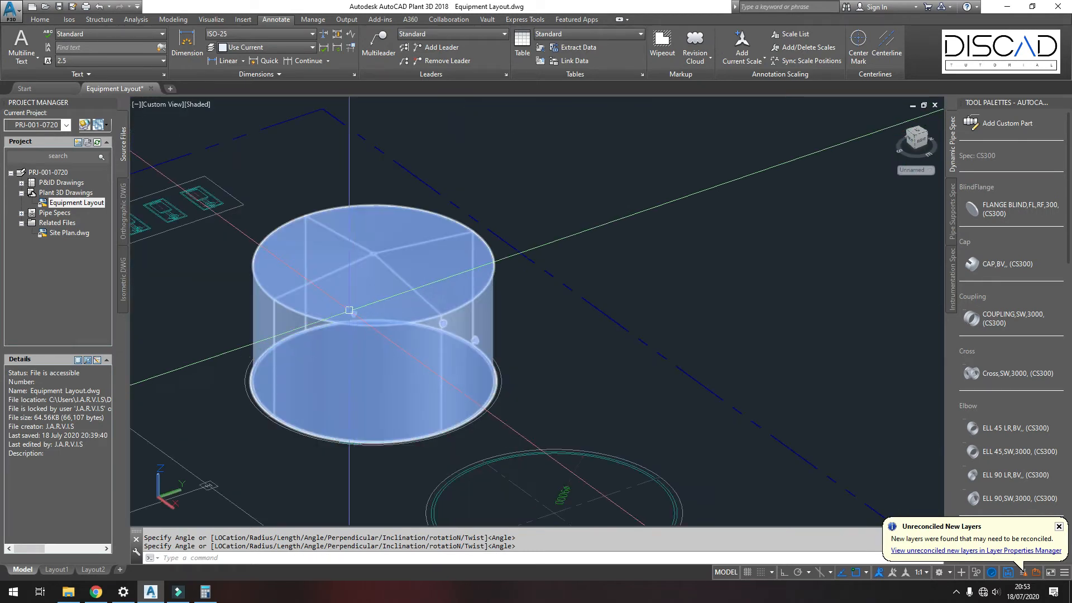
scroll(467, 271, "up", 1)
middle_click_drag(421, 267, 446, 283)
left_click(498, 193)
right_click(498, 194)
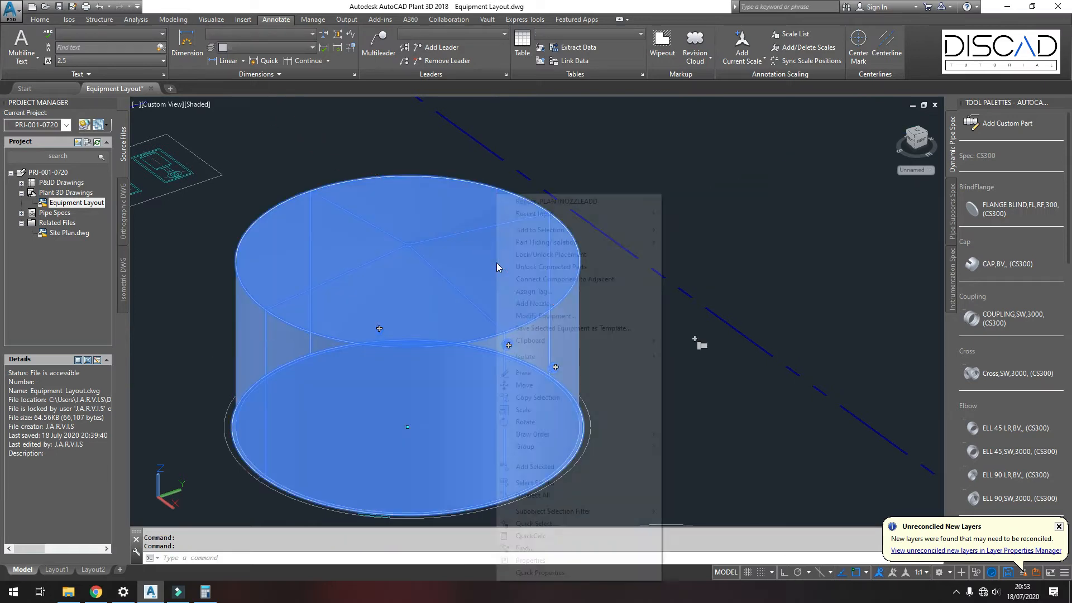
left_click(542, 305)
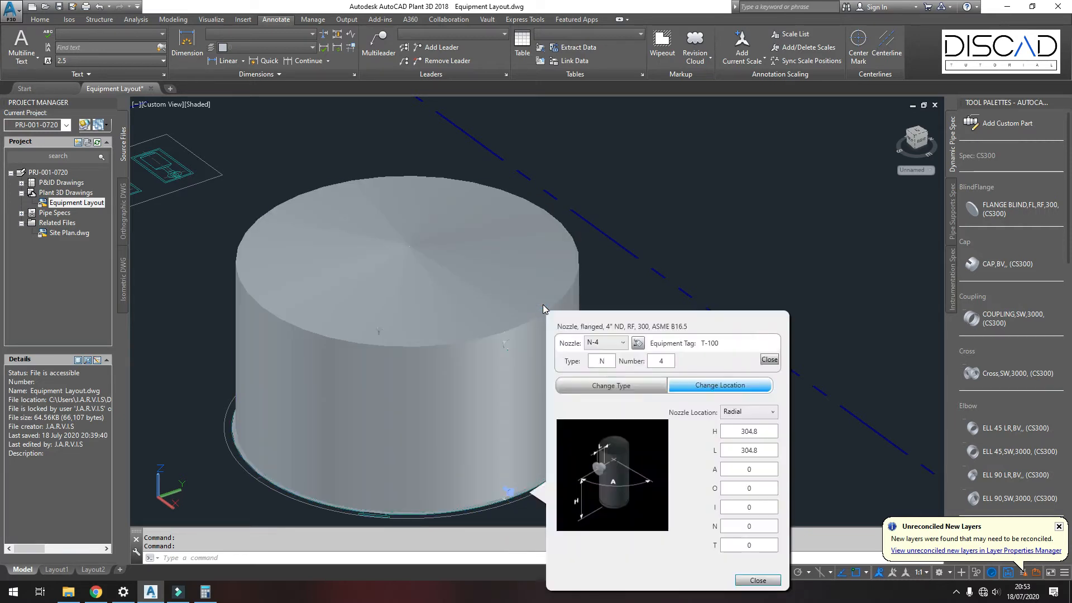
left_click_drag(638, 323, 709, 117)
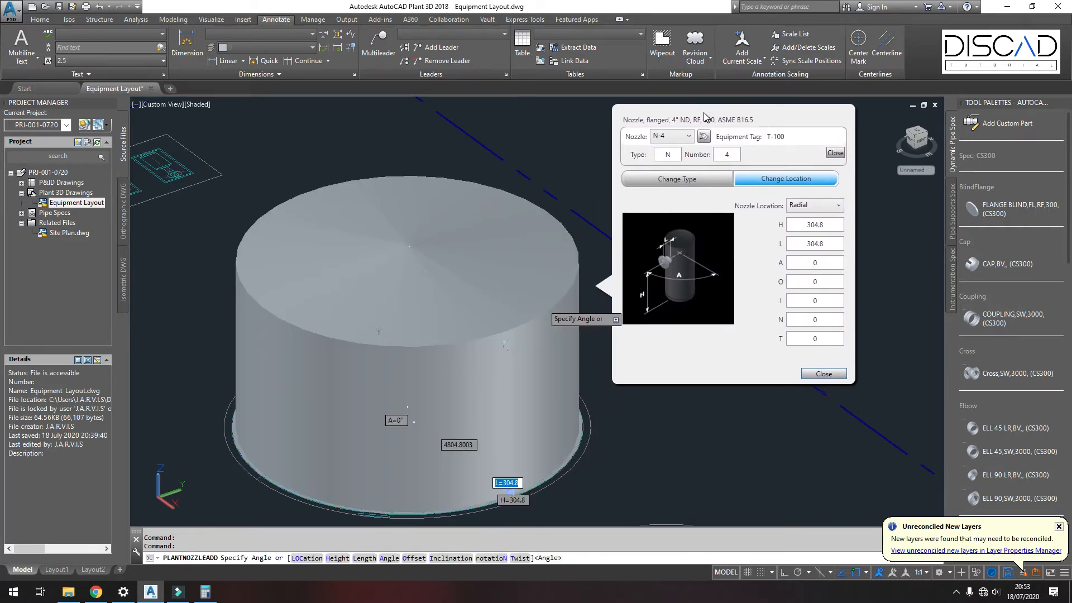
Step: Change the new nozzle's type to a 20" manway, choosing Nozzle, manway (D=20")
left_click(692, 180)
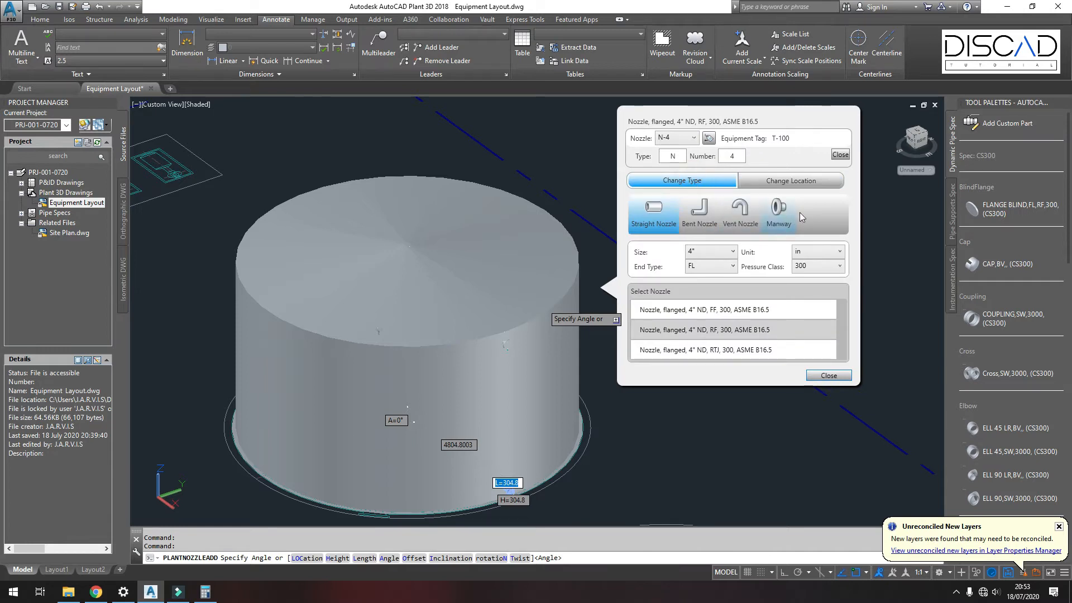
left_click(778, 218)
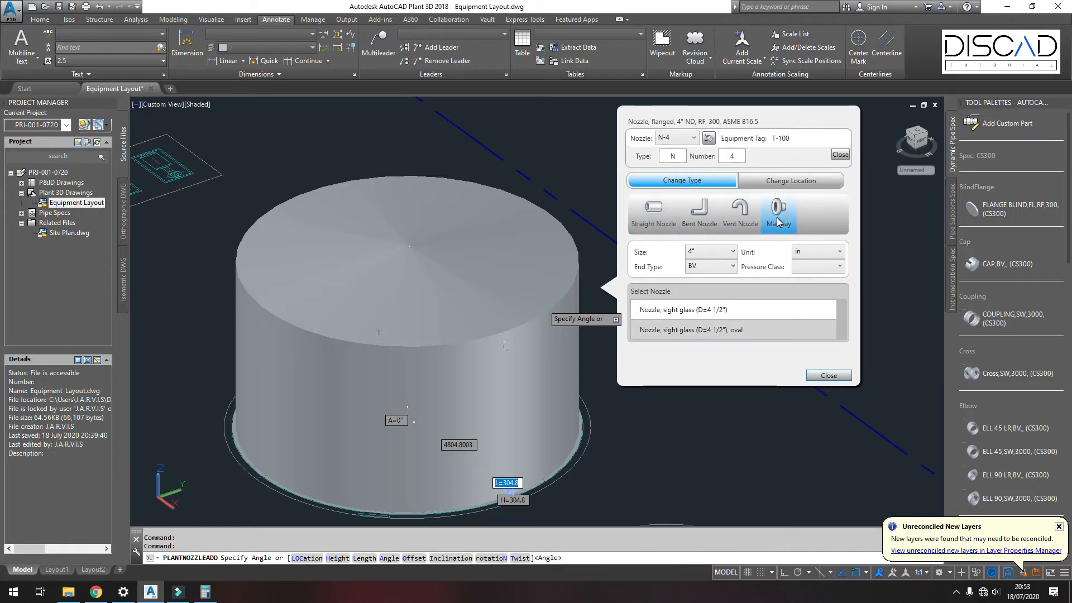
left_click(721, 251)
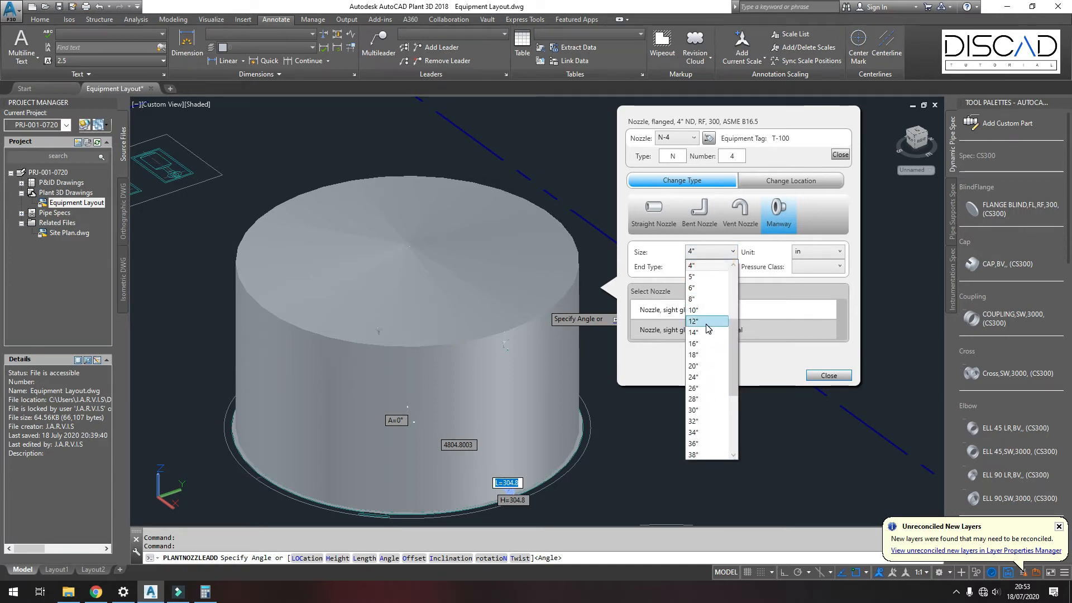
left_click(699, 366)
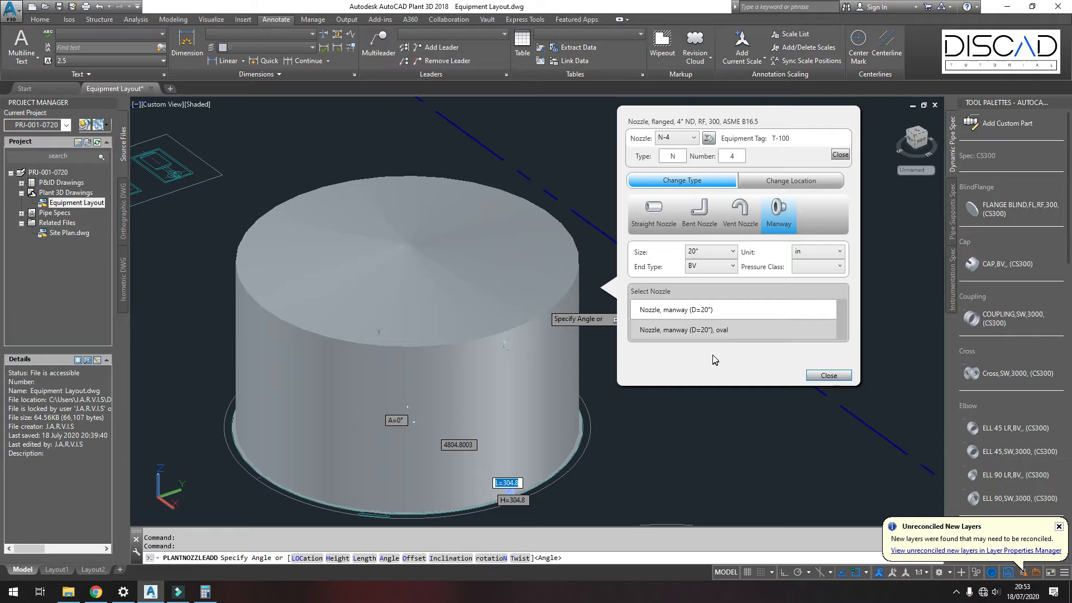
left_click(694, 315)
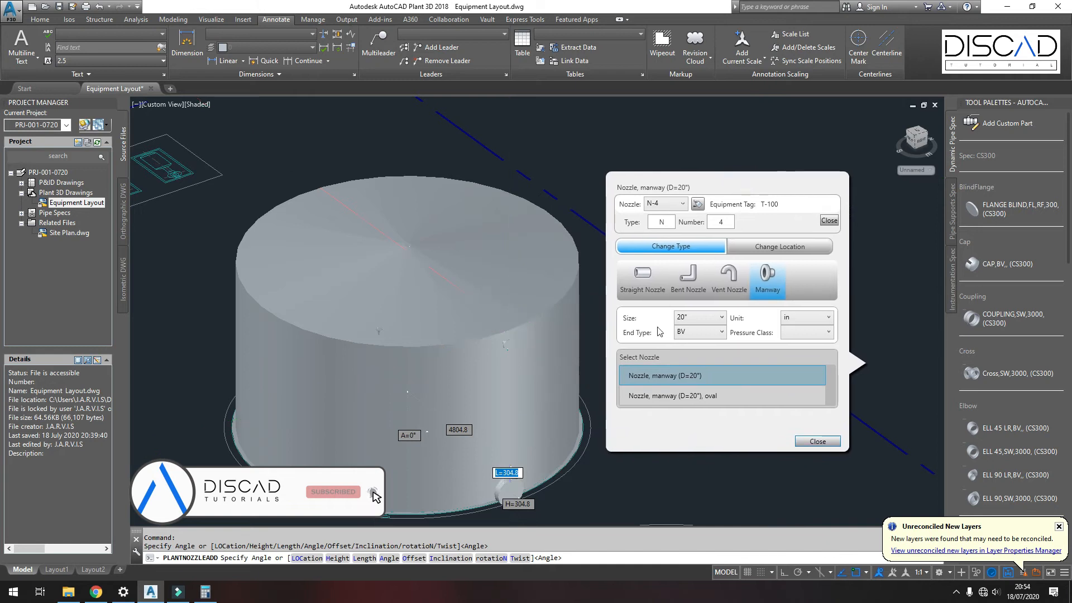
Step: Set the manway's radial height H to 500 and length L to 250
scroll(505, 498, "up", 8)
scroll(509, 498, "down", 7)
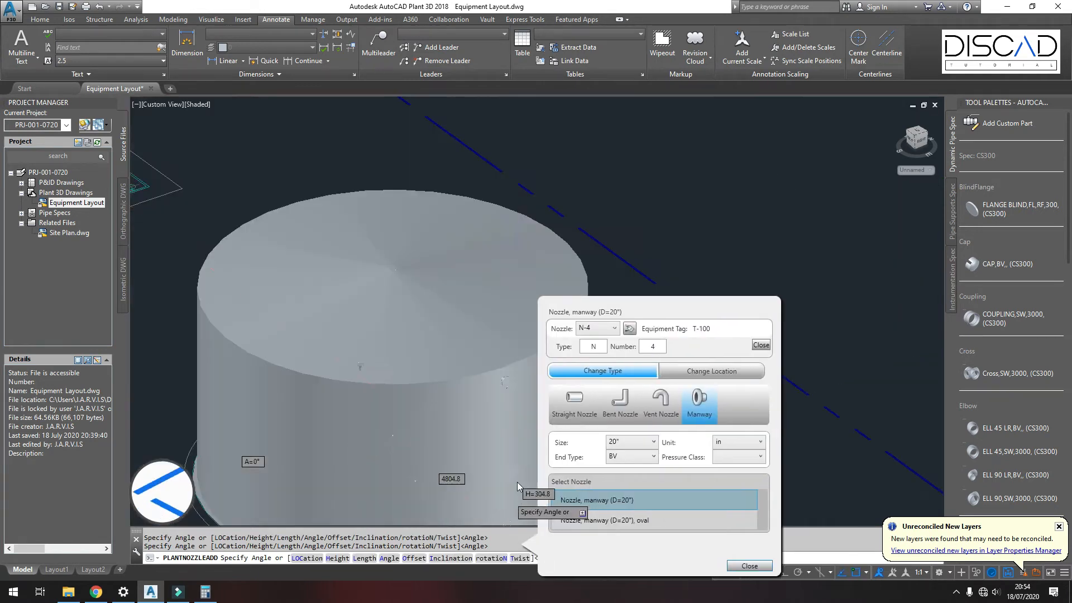
middle_click_drag(500, 423, 506, 317)
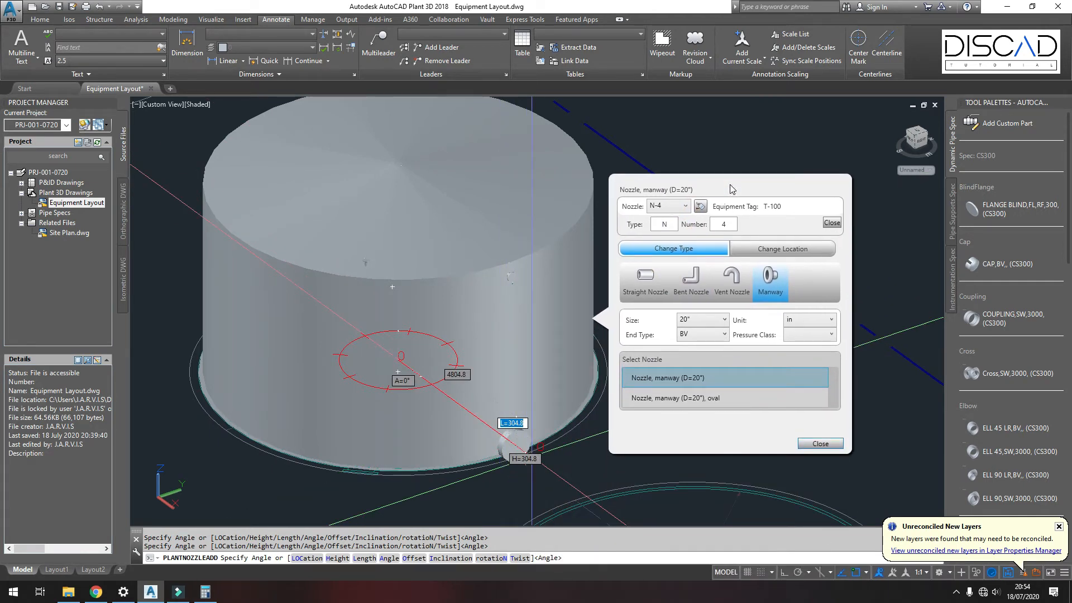
left_click(763, 252)
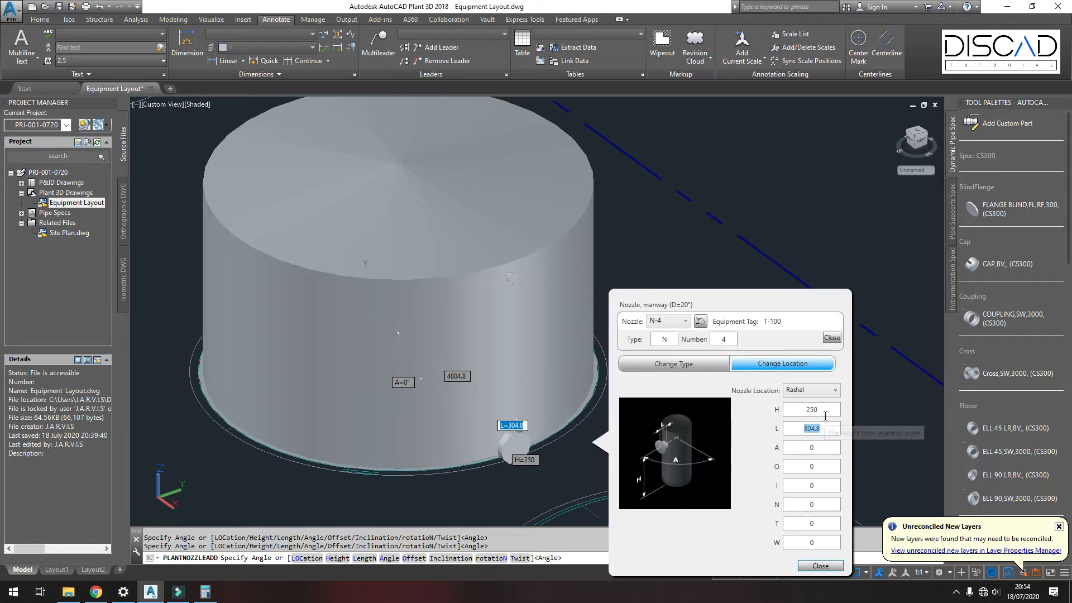
double_click(825, 416)
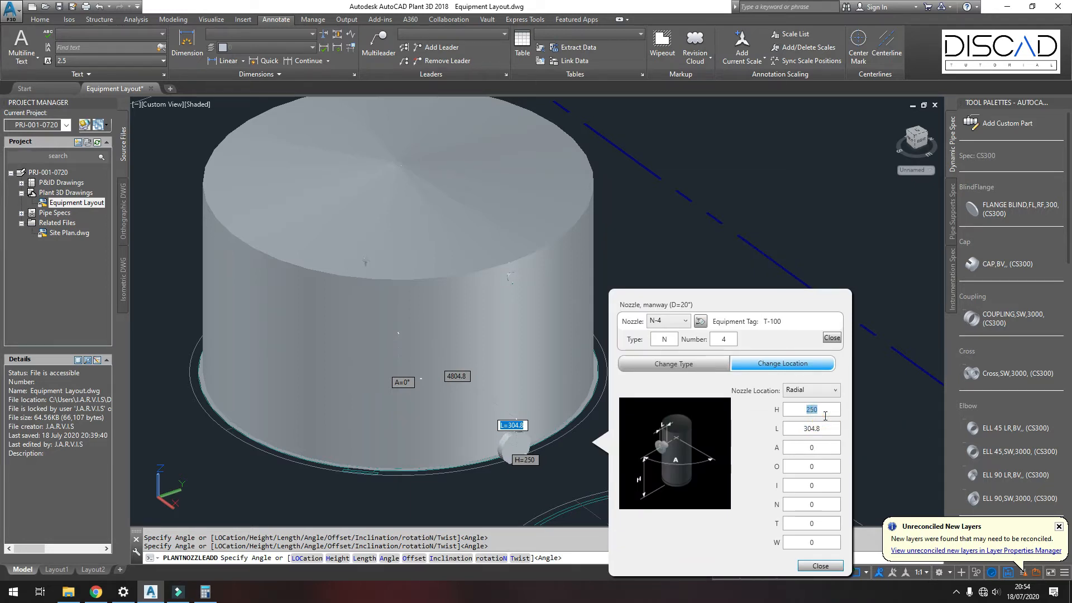
double_click(820, 430)
type("250")
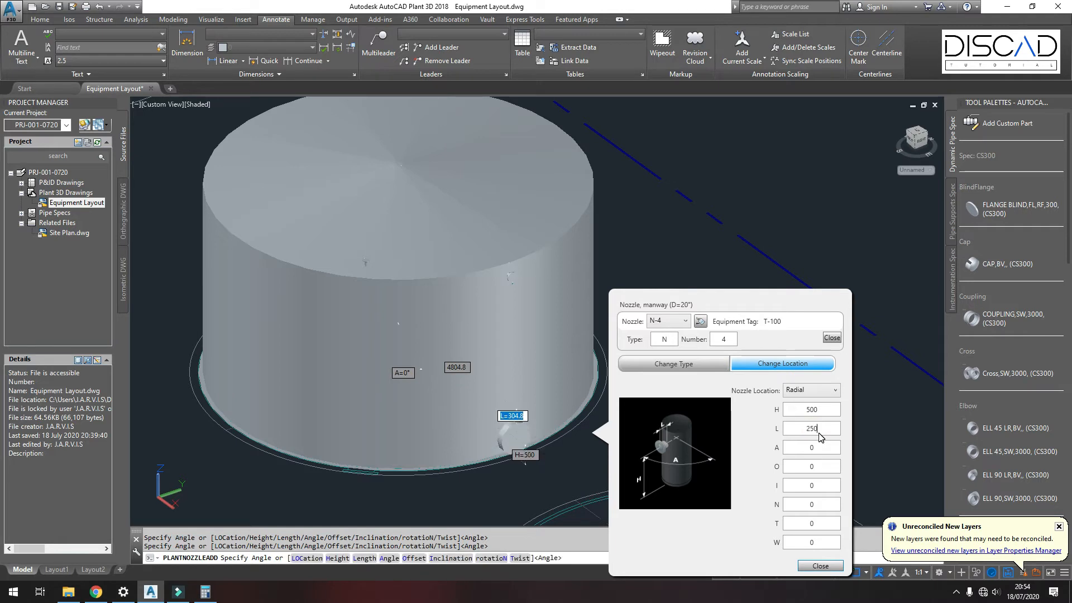
Step: Set the manway's angle A to 315 and close the nozzle dialog
double_click(824, 449)
type("315")
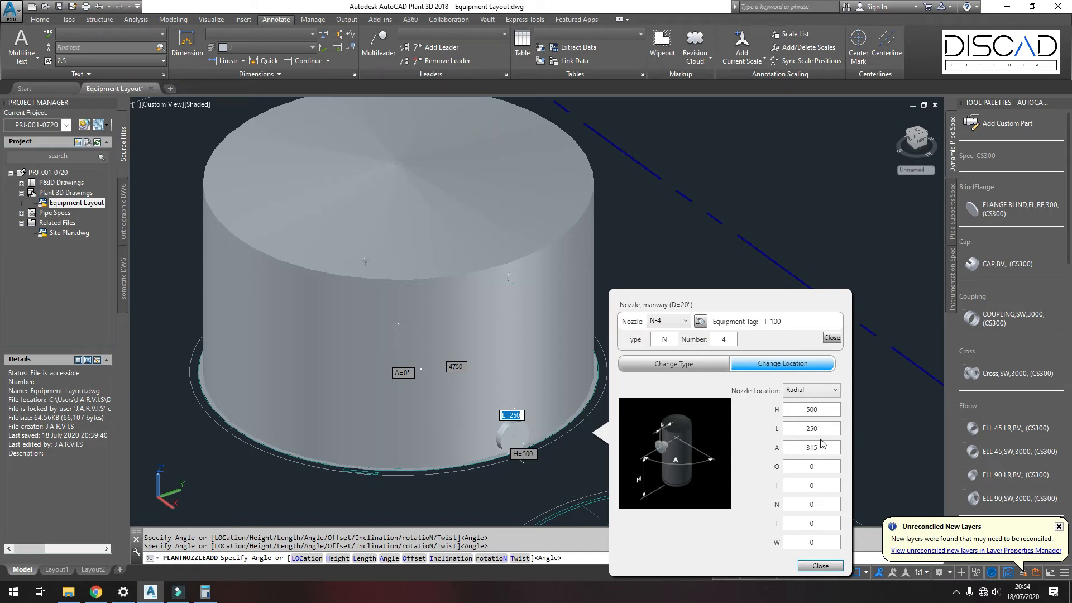
double_click(821, 430)
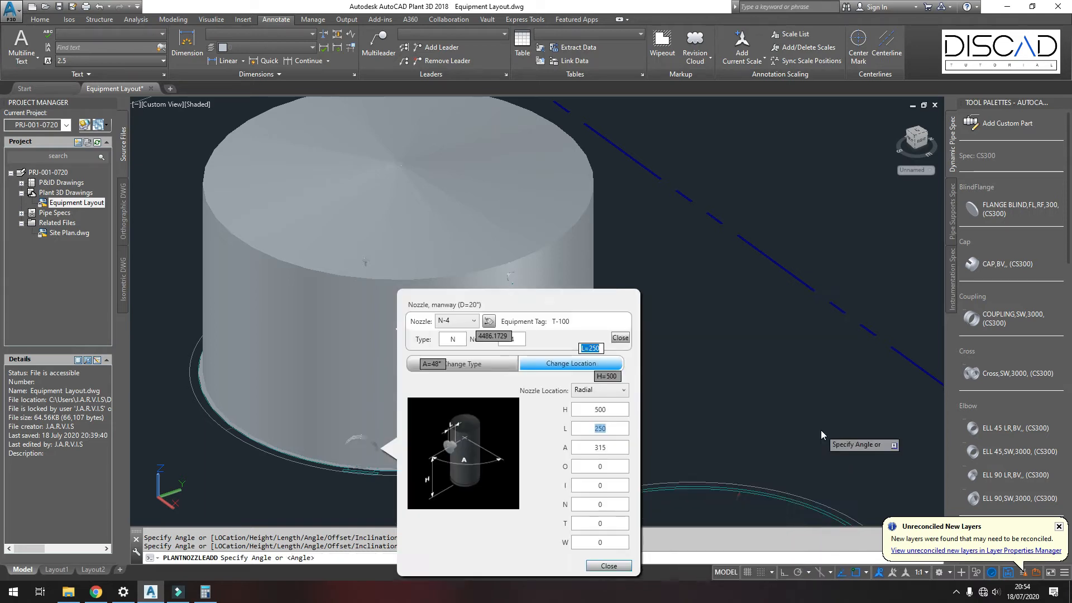
left_click(607, 567)
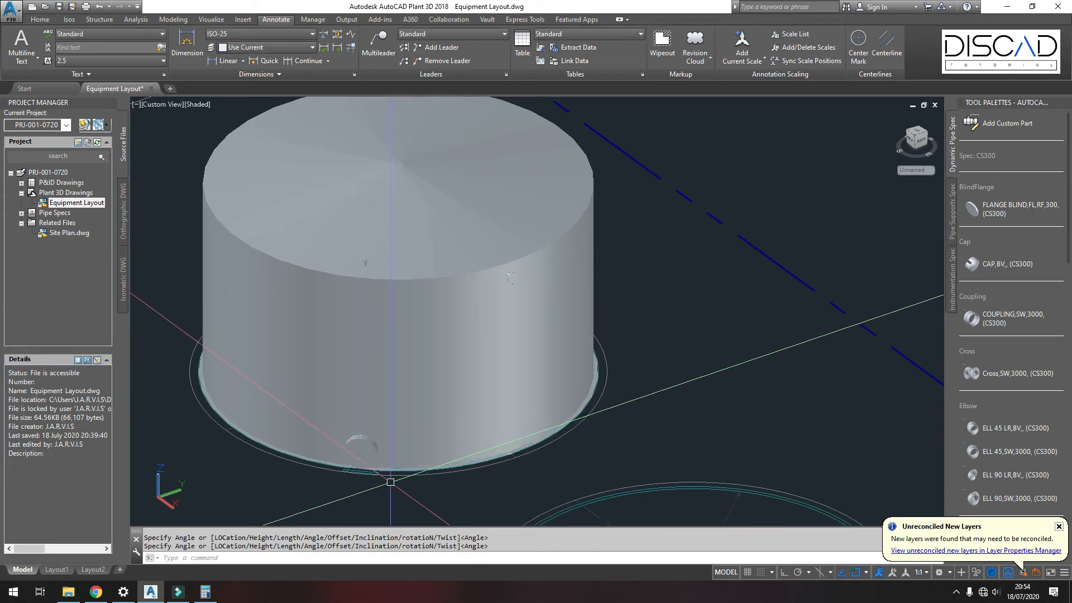
Step: Orbit and zoom around the tank to inspect the manway near its base
scroll(394, 483, "up", 3)
middle_click_drag(505, 411, 562, 421, "shift")
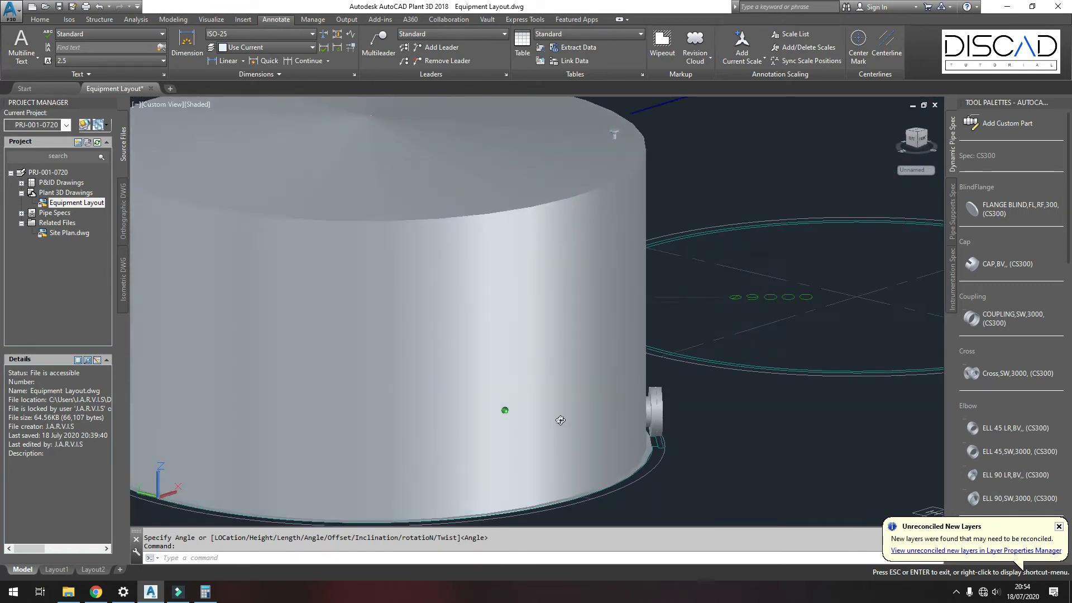
scroll(661, 446, "up", 5)
middle_click_drag(678, 443, 521, 458, "shift")
scroll(521, 457, "down", 6)
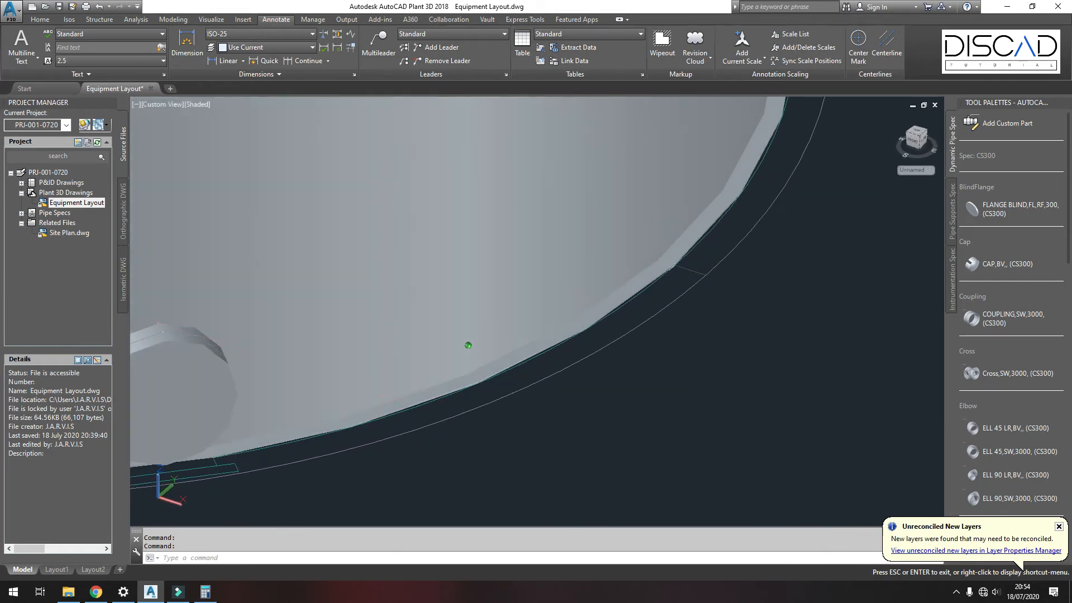
middle_click_drag(605, 370, 591, 390, "shift")
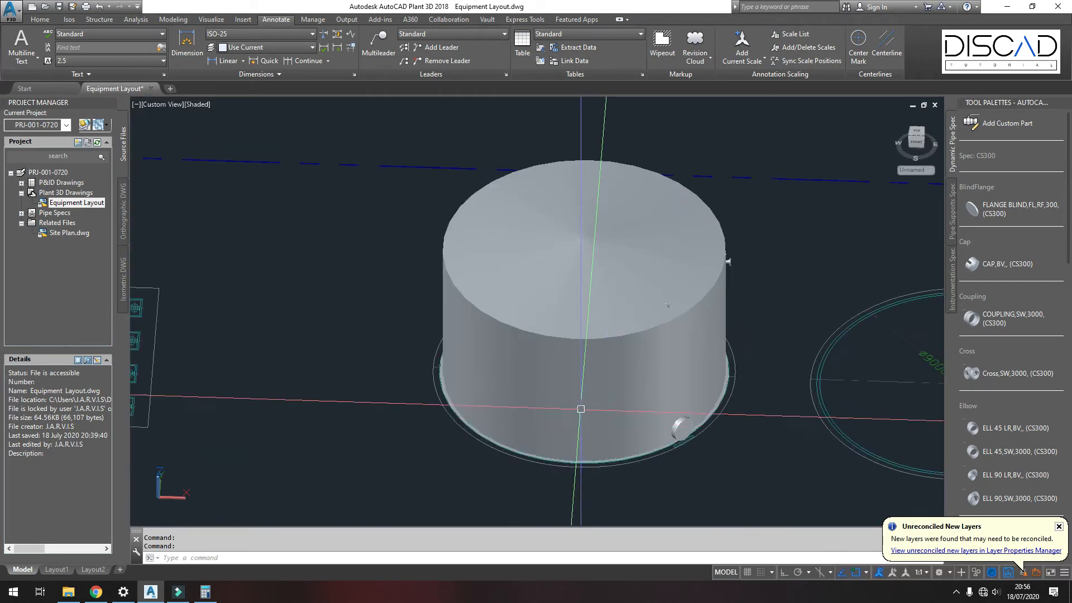
middle_click_drag(593, 400, 510, 387)
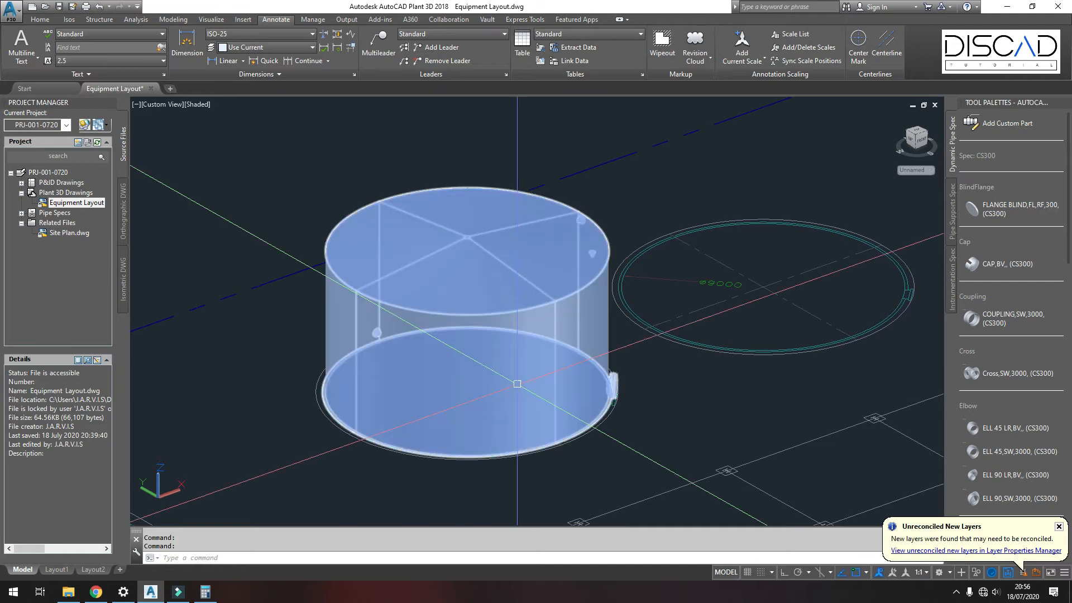
Step: Open tank T-100 for modification and add a Cylinder shape below the second cylinder
left_click(489, 281)
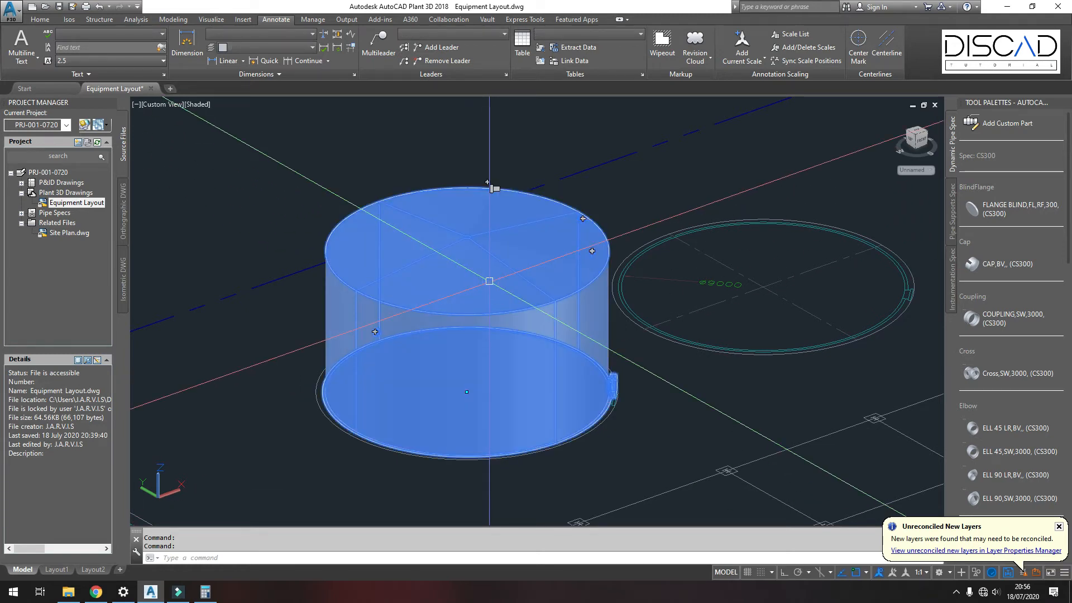
right_click(490, 193)
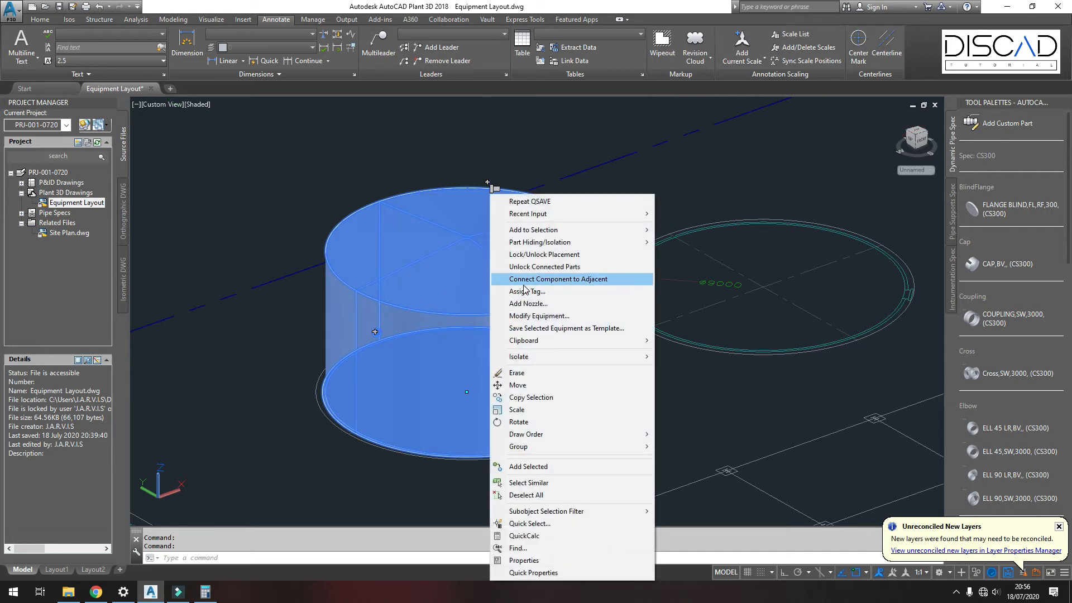
left_click(527, 317)
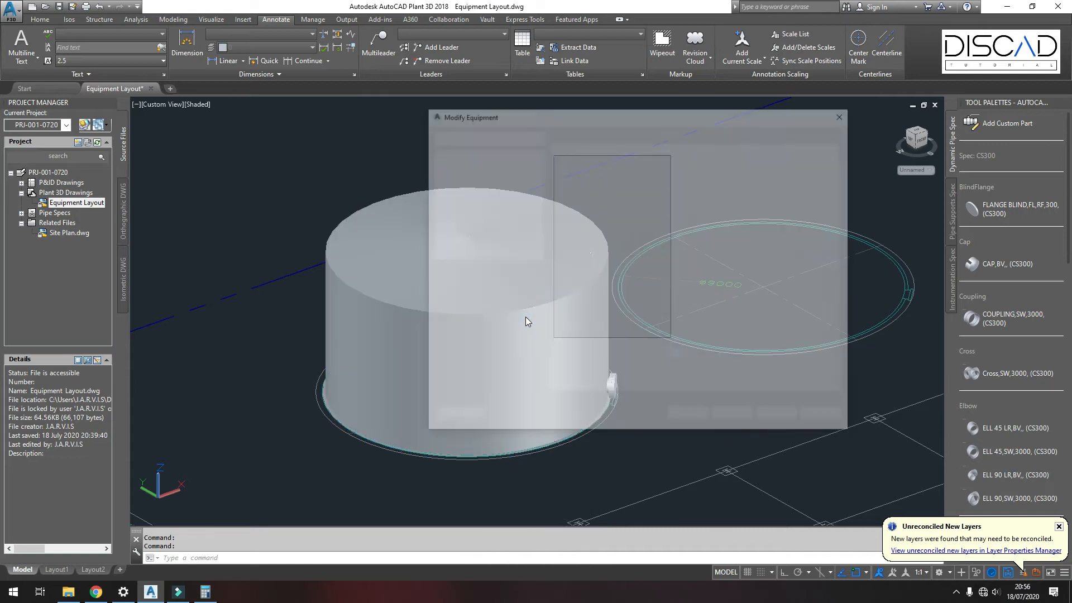
left_click_drag(569, 115, 688, 118)
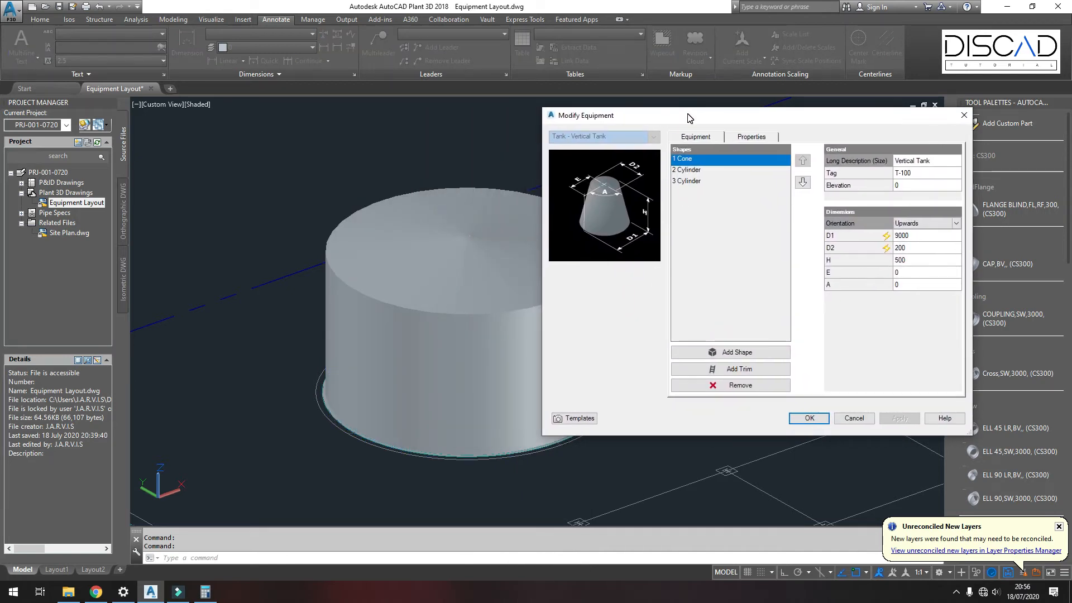
left_click(689, 170)
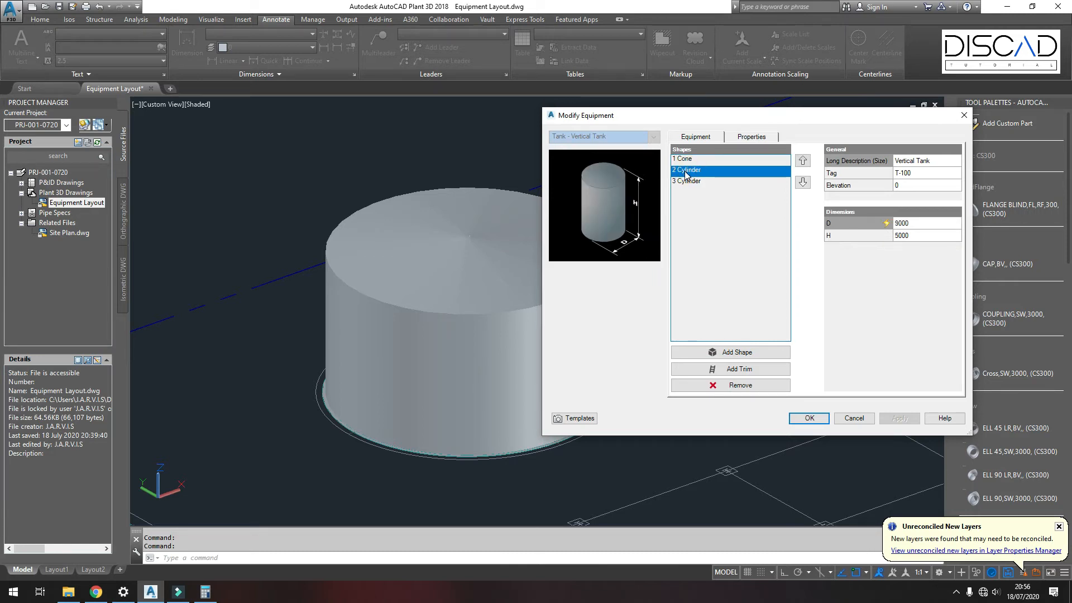
left_click(741, 352)
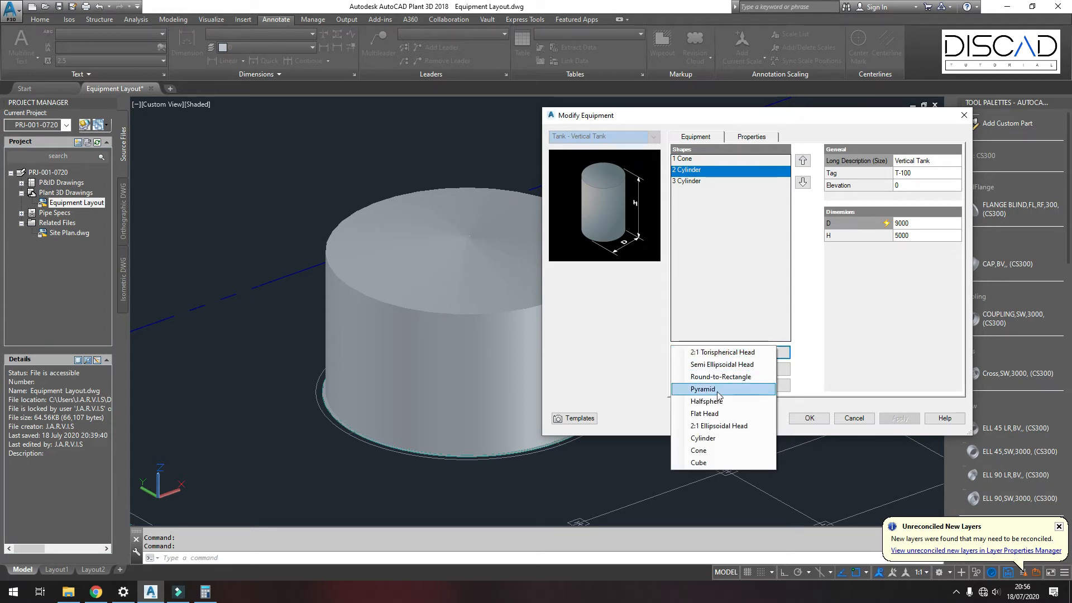
left_click(705, 438)
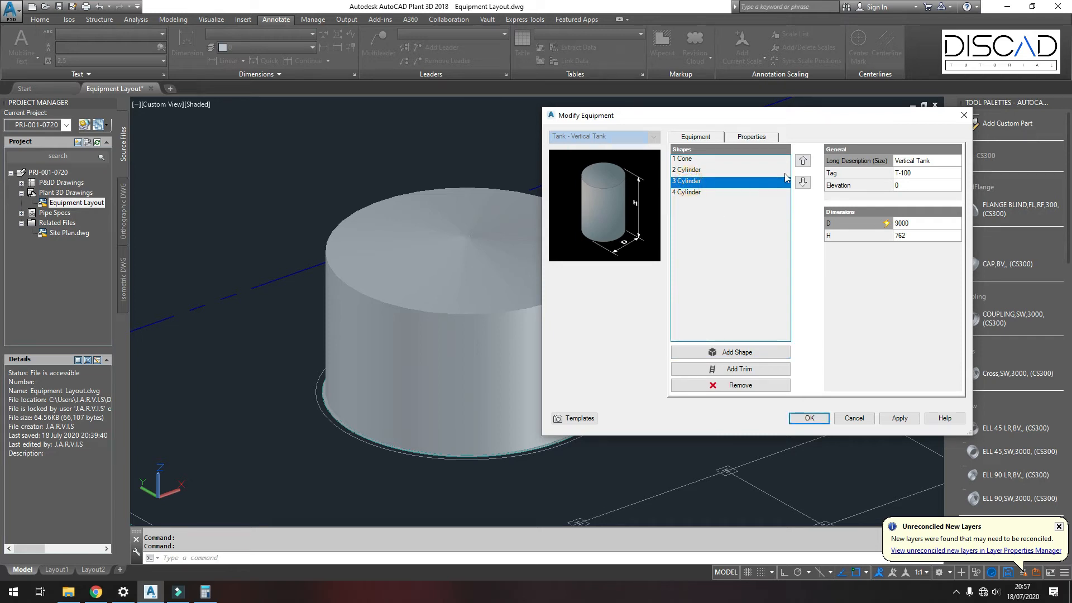
Step: Move the new cylinder up to second place in the shape list and switch its diameter to Override mode
left_click(802, 162)
left_click(676, 173)
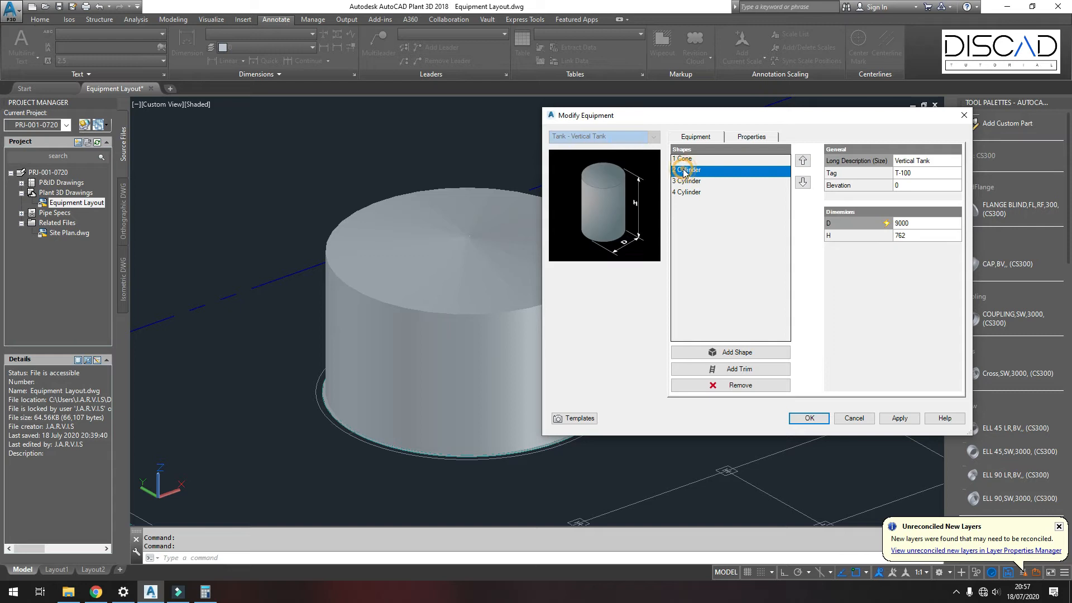
left_click(920, 223)
left_click(955, 224)
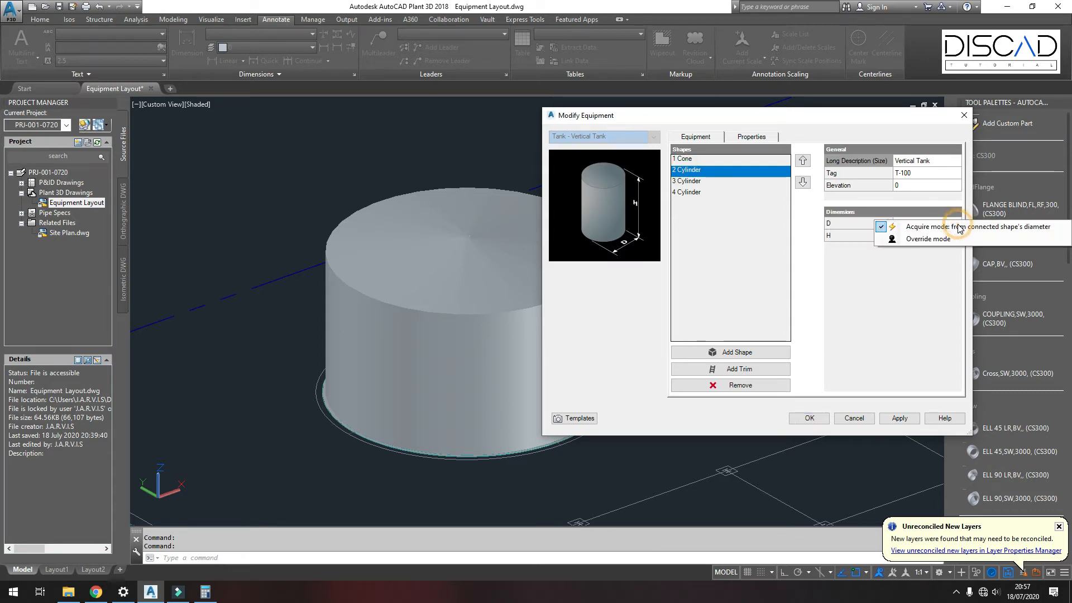
left_click(927, 239)
Step: Set the cylinder's diameter D to 9150, adjust its height H, and confirm the equipment changes
left_click(913, 224)
left_click_drag(913, 224, 896, 223)
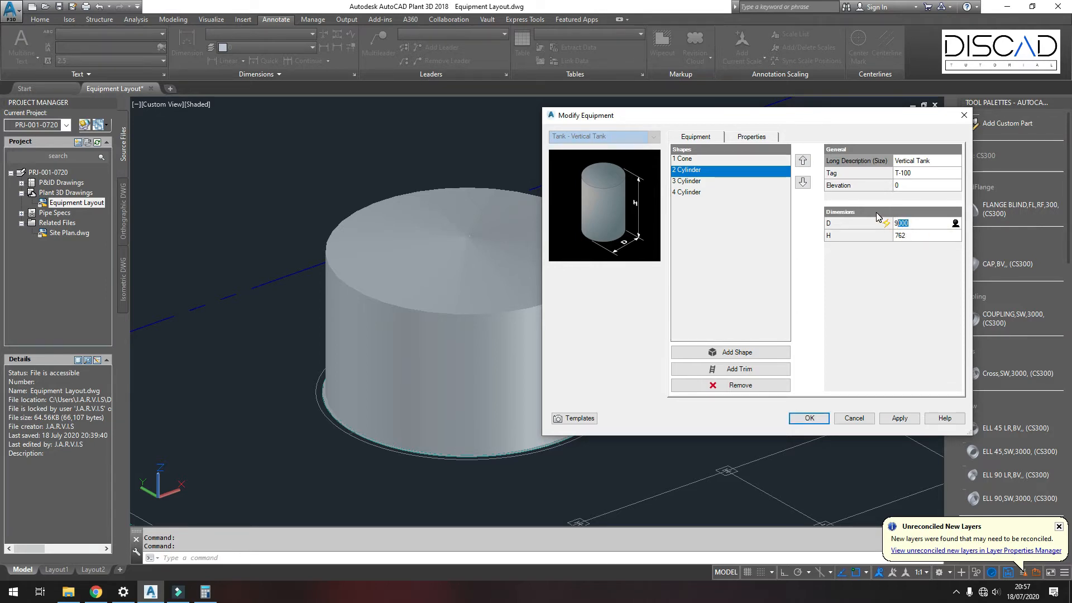
type("9150")
left_click(916, 236)
type("6")
left_click(820, 418)
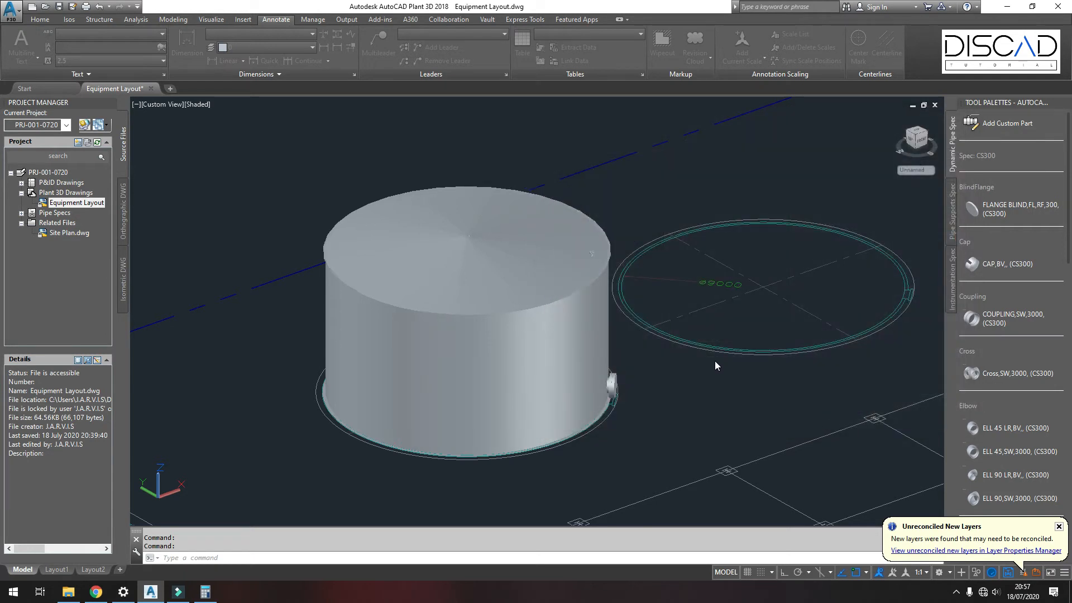
Step: Switch to the Front view and zoom in to inspect the manway on the tank wall
scroll(332, 247, "up", 5)
scroll(333, 247, "up", 4)
middle_click_drag(347, 249, 324, 200, "shift")
scroll(324, 199, "down", 7)
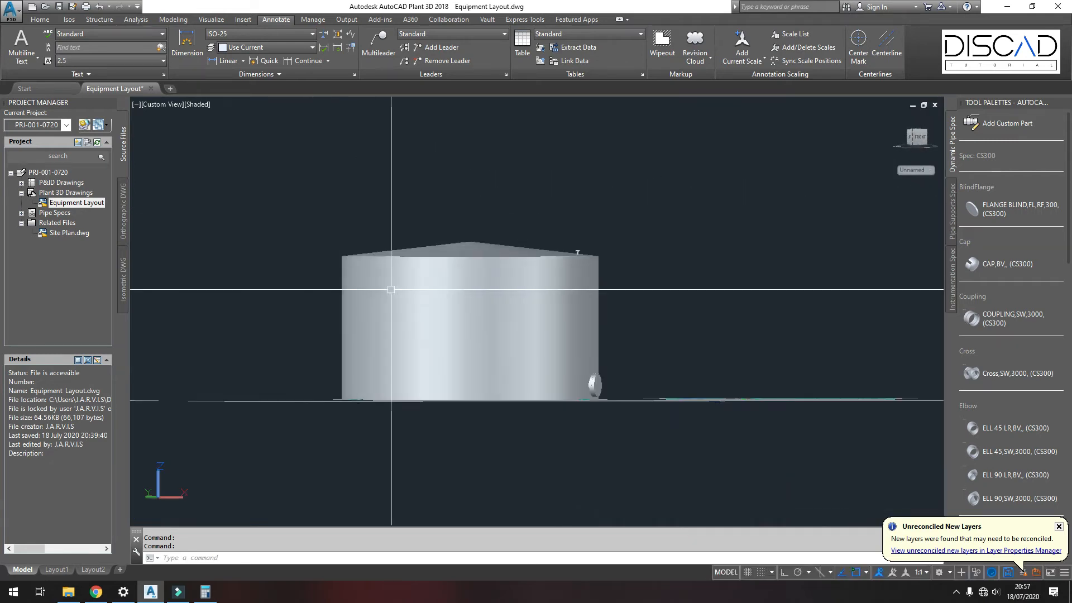
left_click(917, 138)
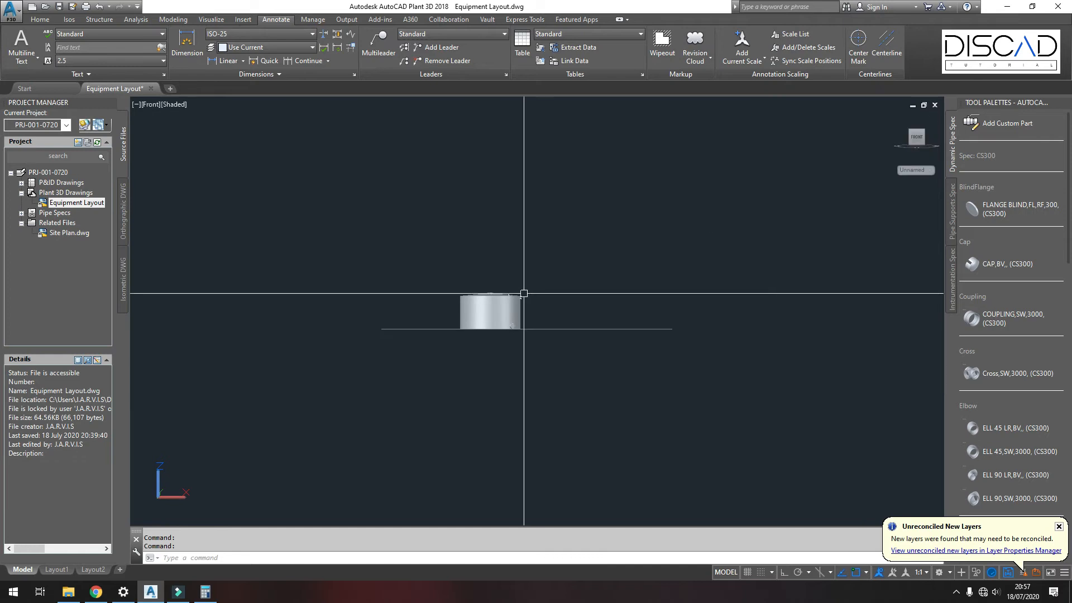
scroll(519, 292, "up", 8)
scroll(542, 239, "up", 5)
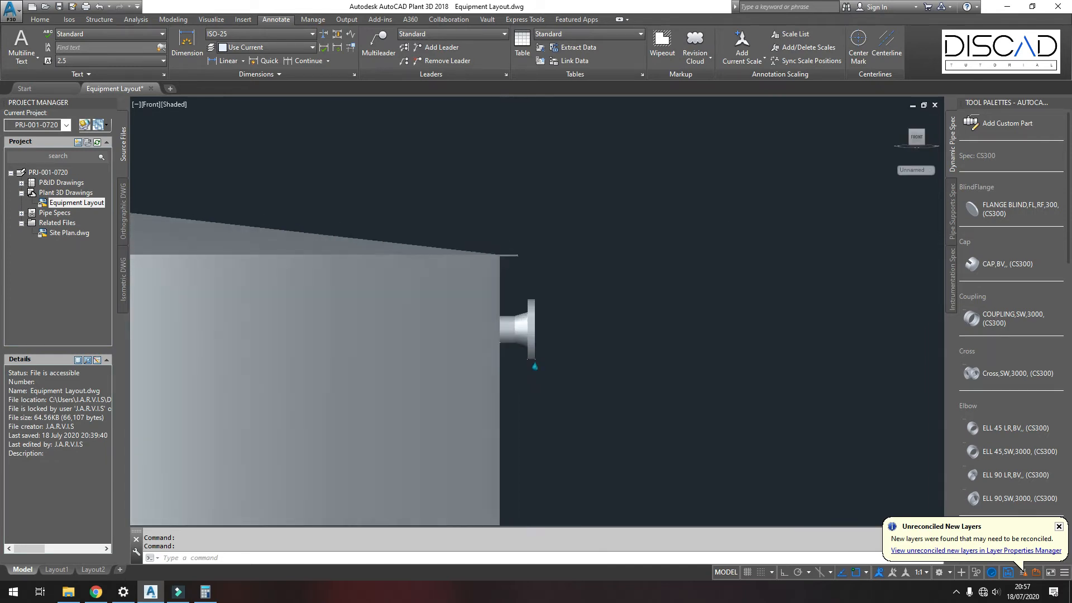
Step: Reopen tank T-100 for modification and add a trim platform to its second cylinder
scroll(506, 230, "down", 10)
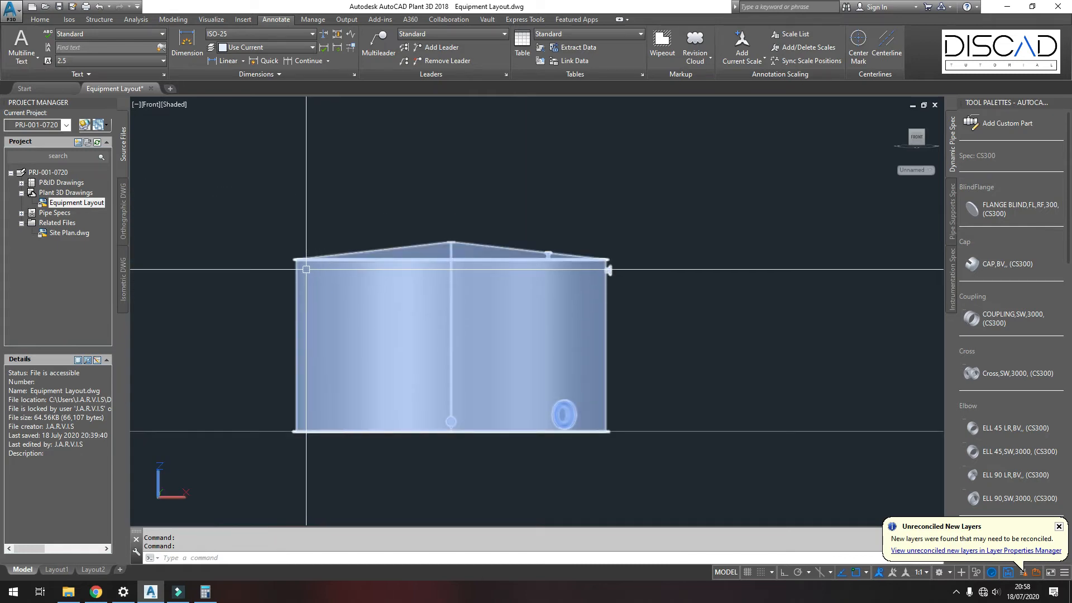
left_click(311, 269)
middle_click_drag(636, 313, 519, 264)
middle_click_drag(246, 240, 662, 246)
right_click(658, 194)
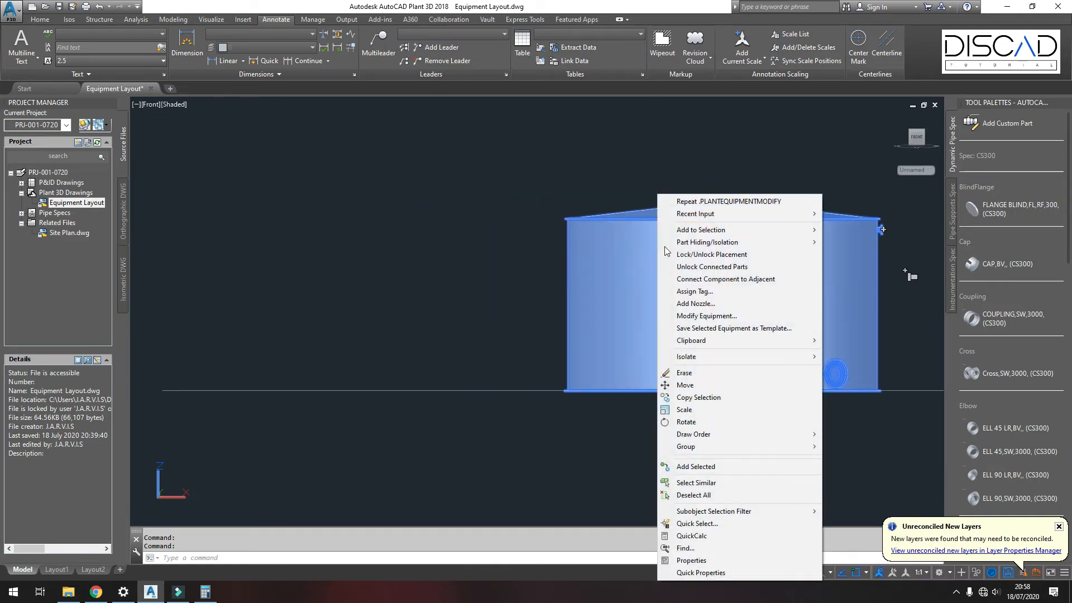
left_click(693, 316)
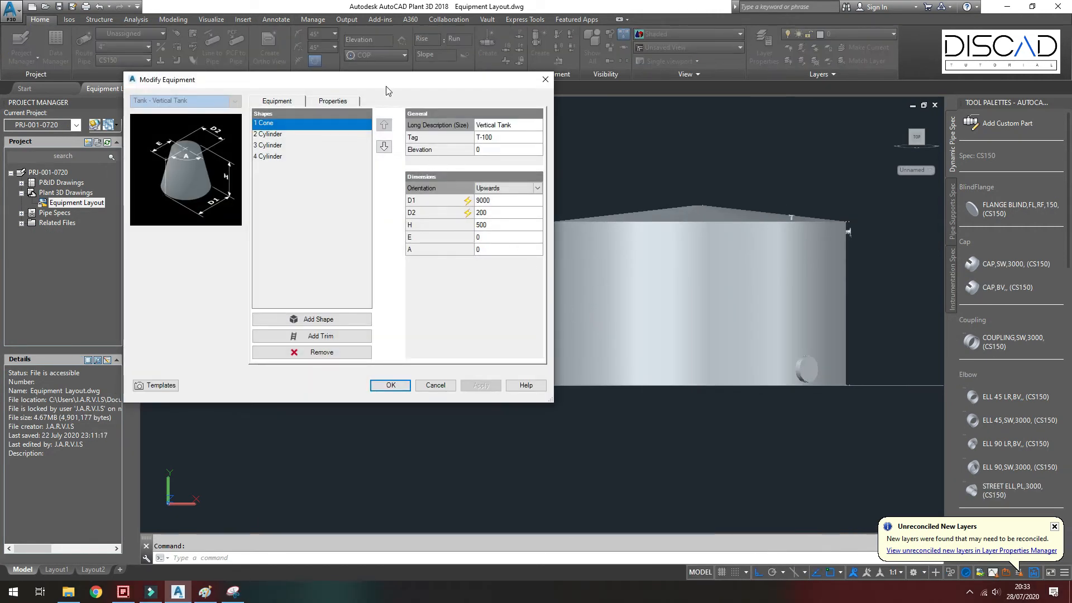
left_click_drag(386, 86, 370, 85)
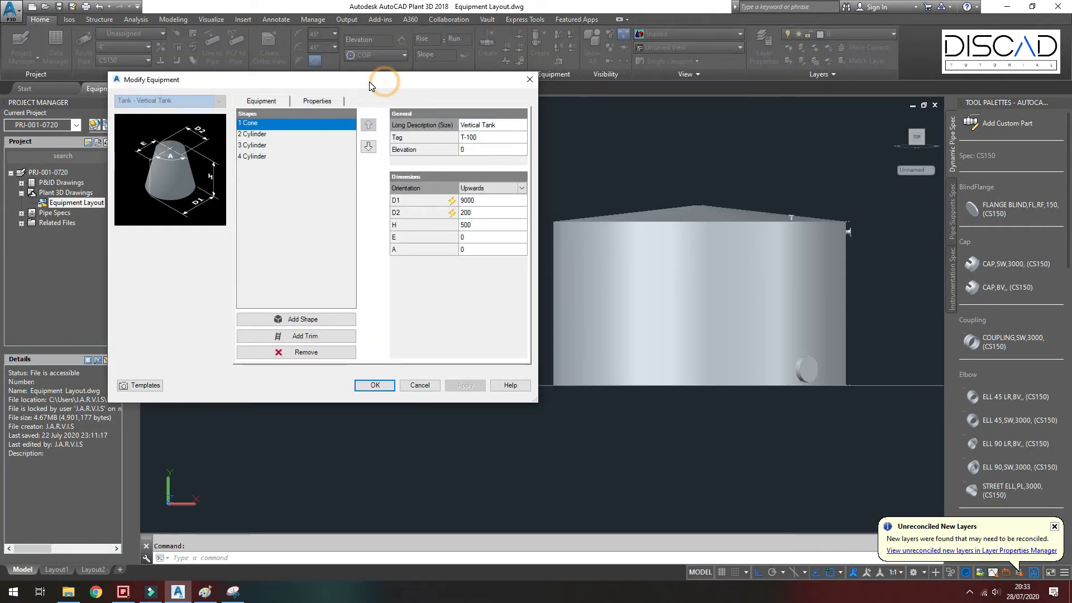
left_click(257, 136)
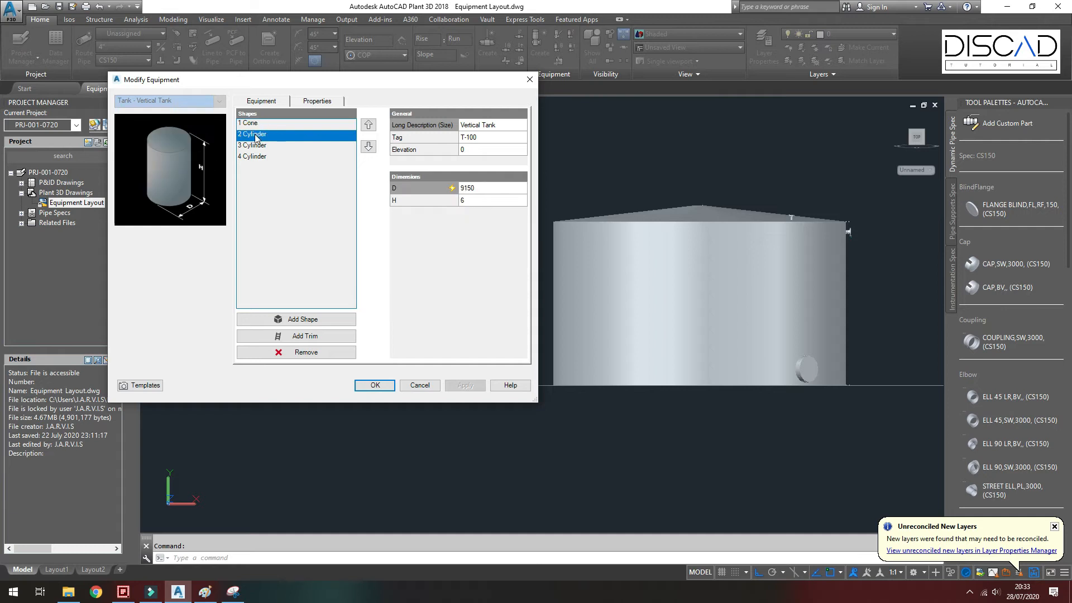
left_click(299, 336)
Step: Select the new platform and review its railing settings without changing them
left_click(270, 373)
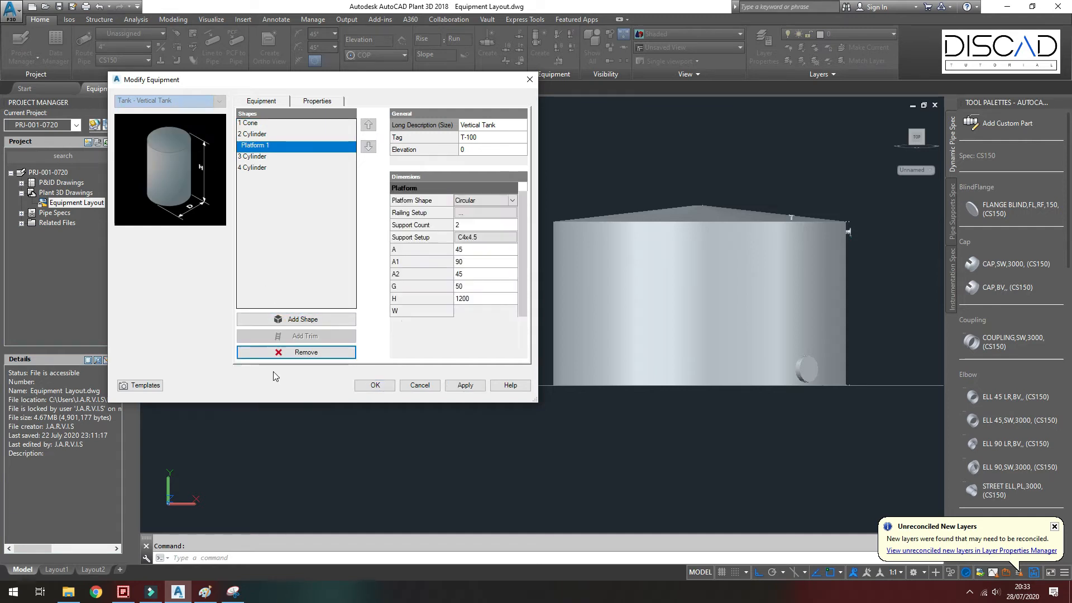
left_click(262, 146)
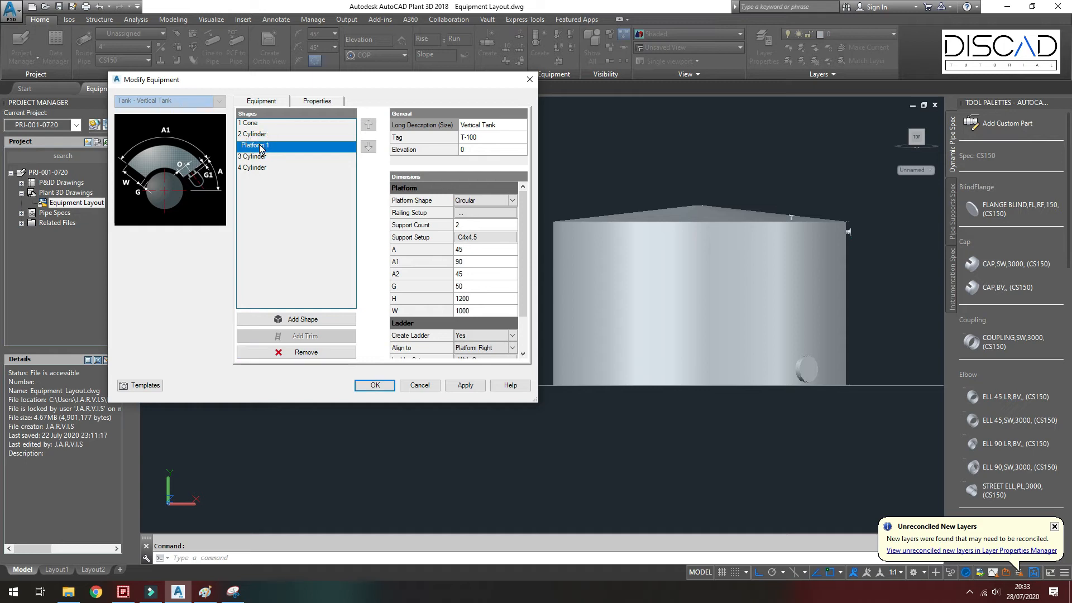
left_click(495, 215)
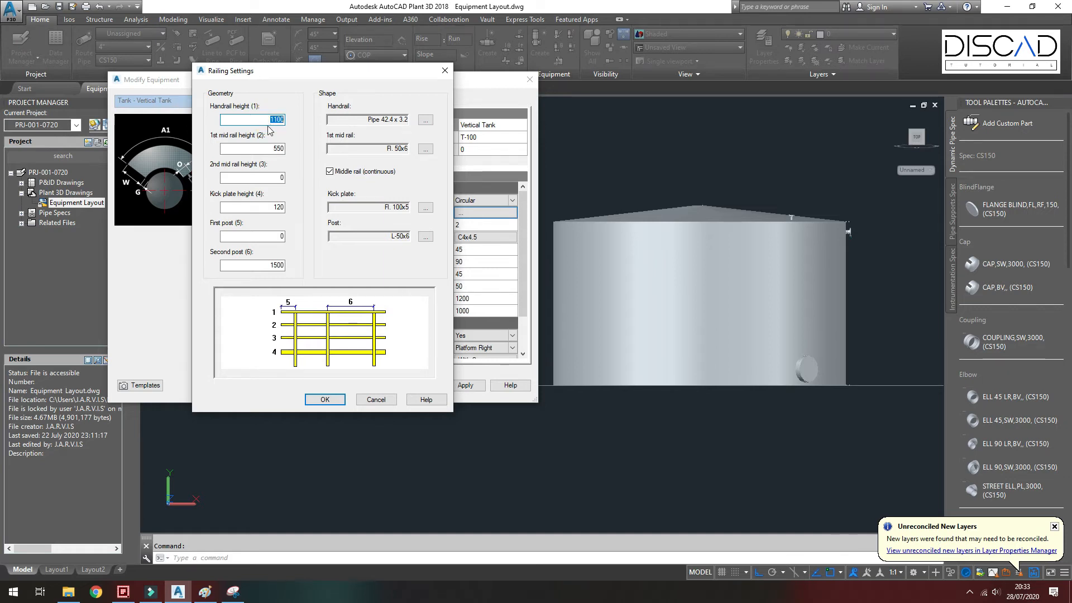
left_click(269, 148)
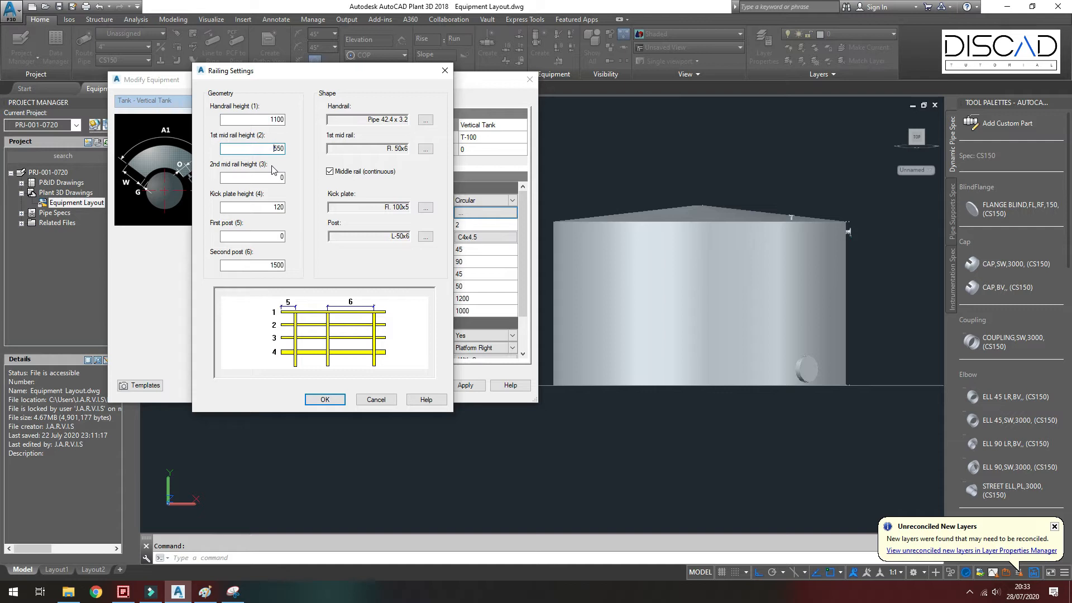
left_click(272, 176)
key("Tab")
key("Tab")
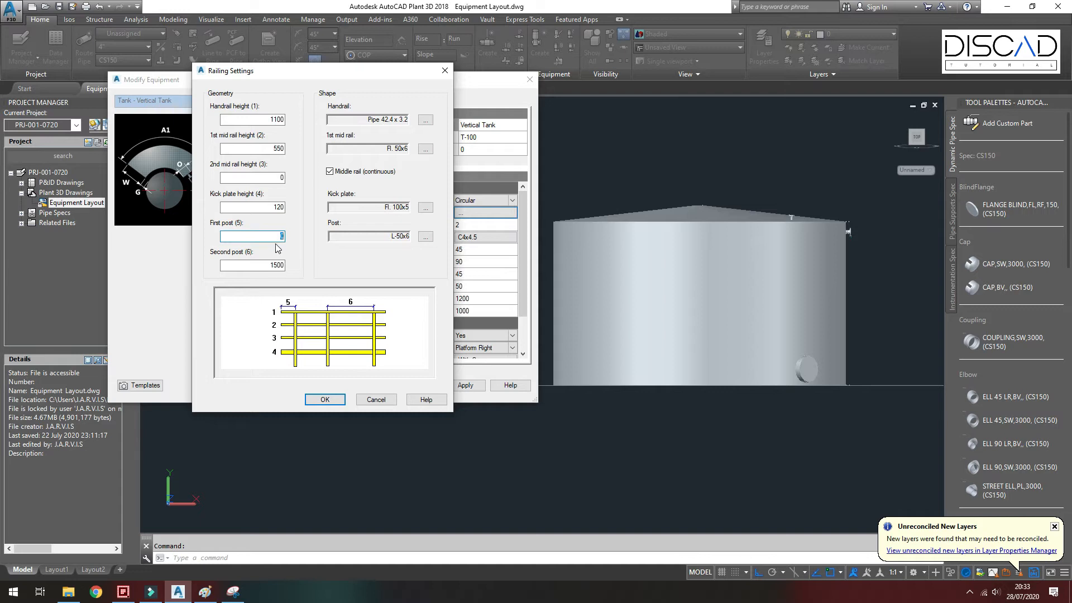
left_click(271, 265)
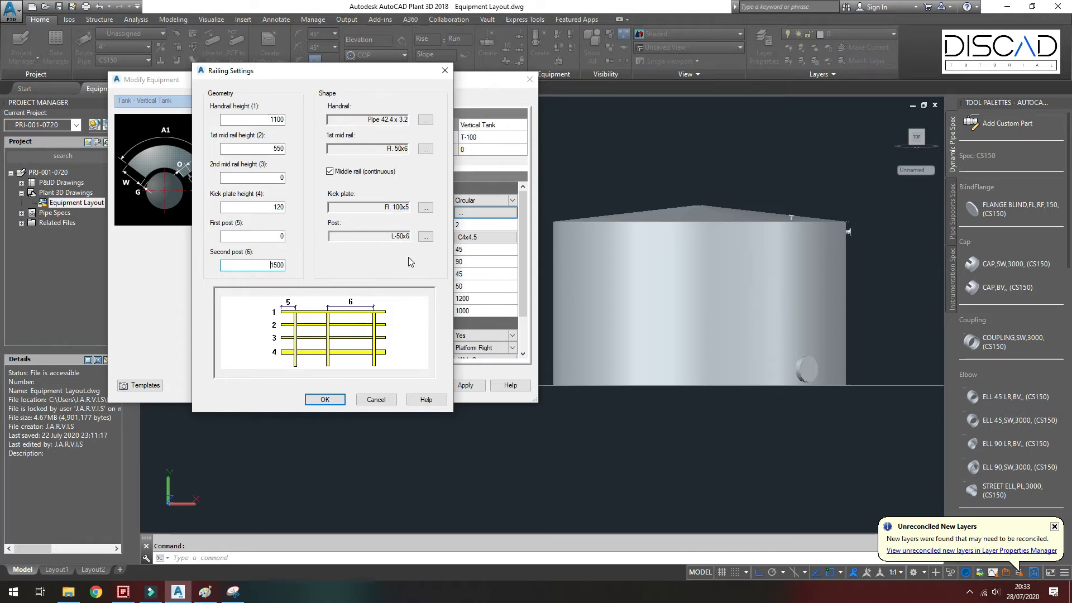
left_click(338, 403)
Step: Set the platform's support count to 0, angle A to 180 and A1 to 340
left_click(468, 202)
left_click(512, 199)
left_click(484, 213)
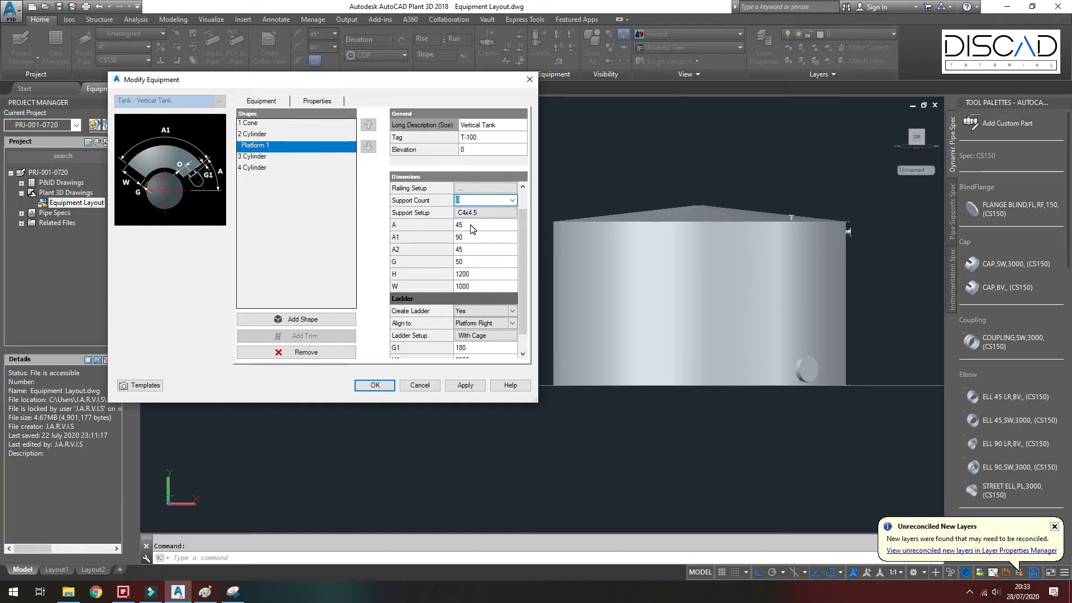
left_click(471, 224)
type("180")
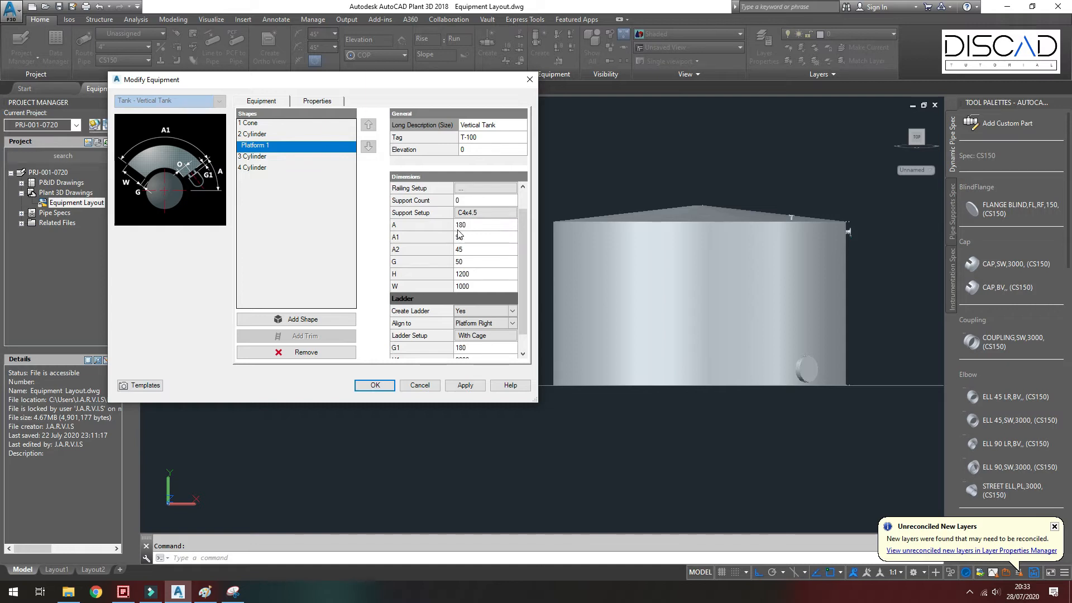
left_click(468, 237)
type("340")
Step: Set the platform's A2 to 0, G to -30, H to 0 and width W to 1
left_click(464, 251)
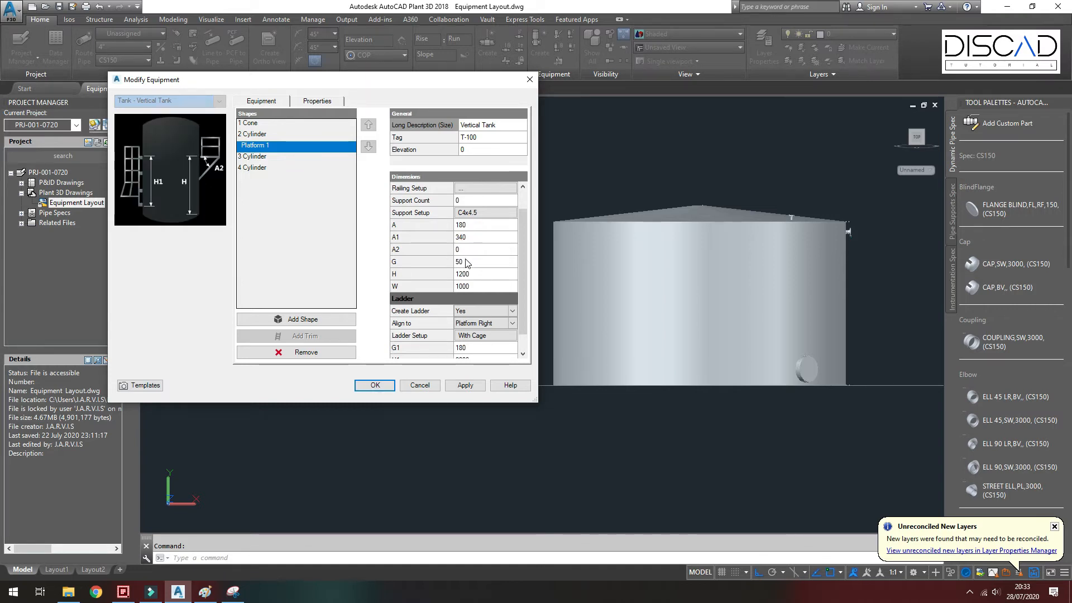
left_click(468, 262)
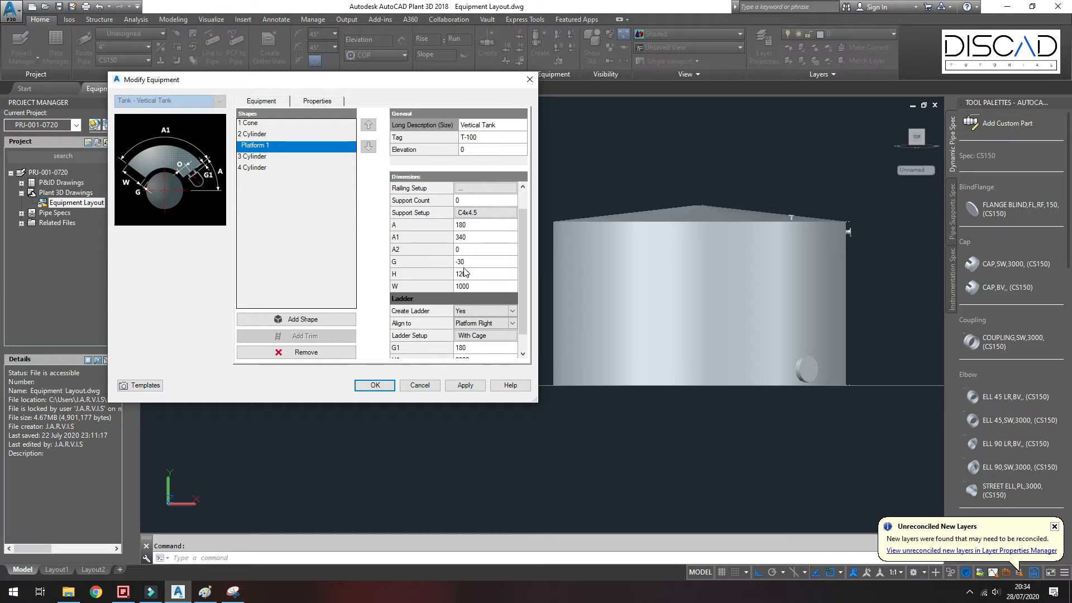
left_click(473, 273)
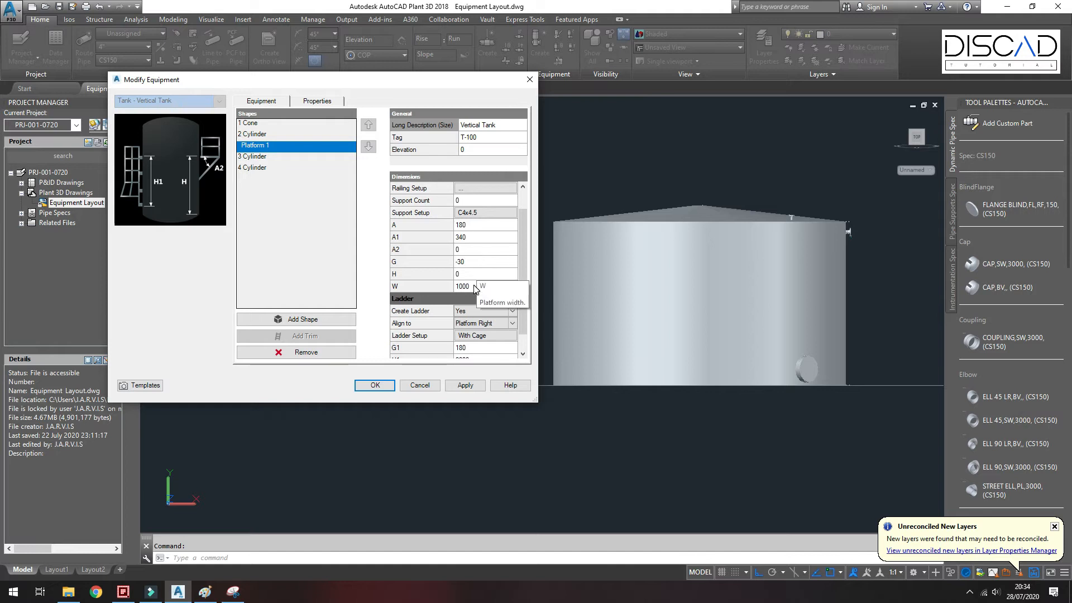
left_click(474, 285)
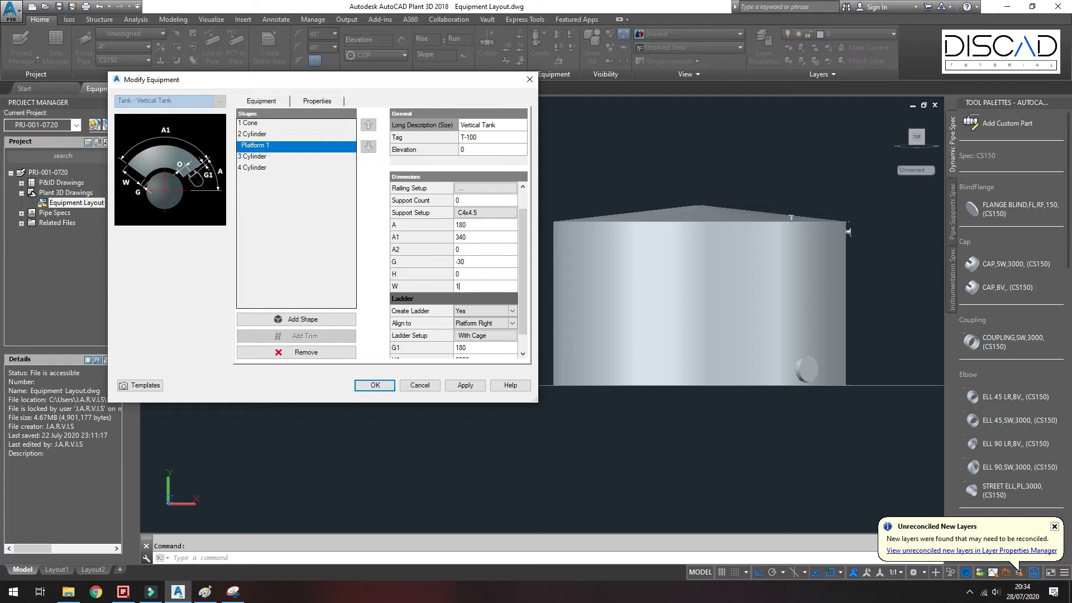
Step: Turn off the platform ladder, then apply and confirm the equipment changes
left_click(512, 312)
left_click(512, 312)
left_click(485, 329)
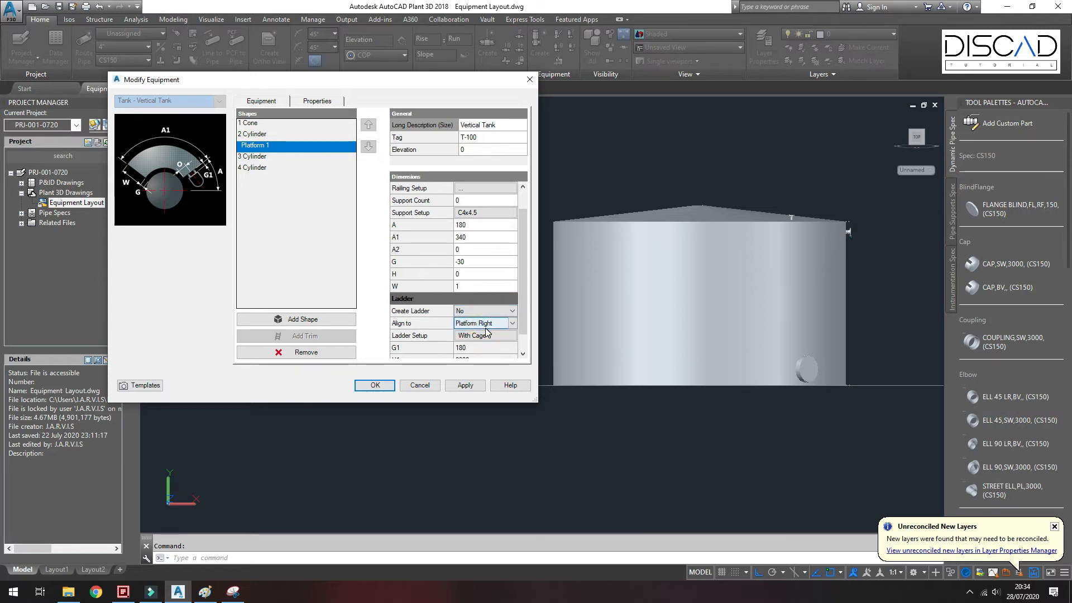
left_click(466, 385)
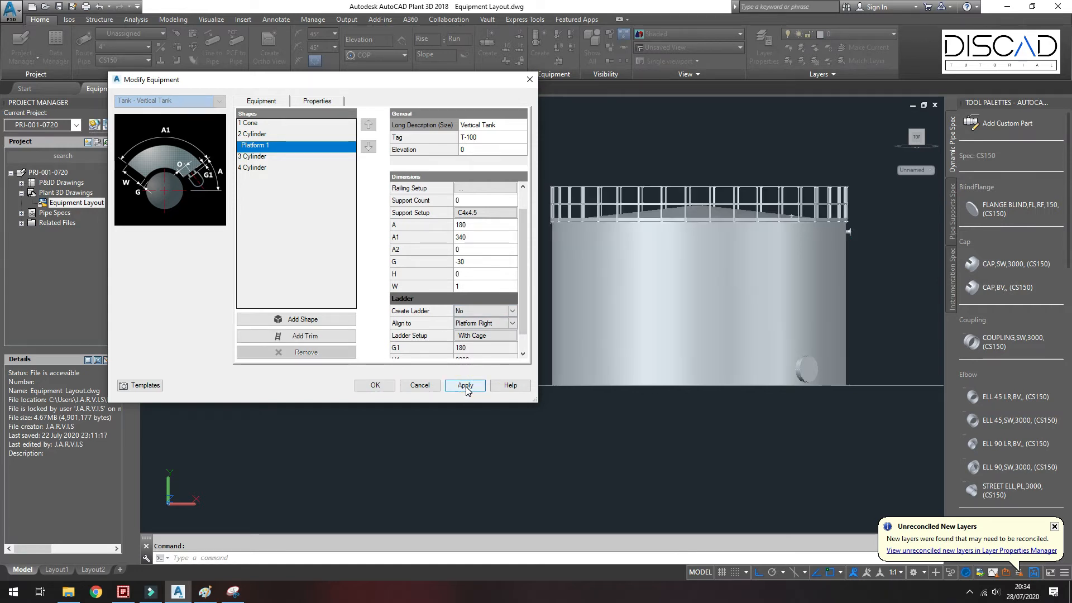
left_click(387, 384)
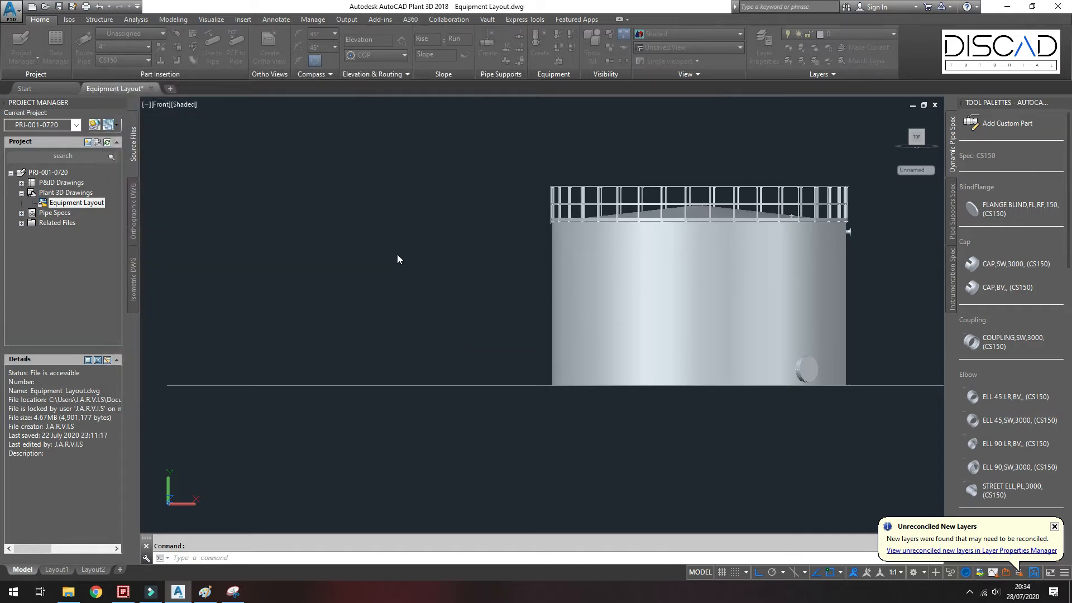
Step: In an isometric view, reopen the tank's platform settings and set its angle A to 90
left_click(162, 106)
left_click(173, 126)
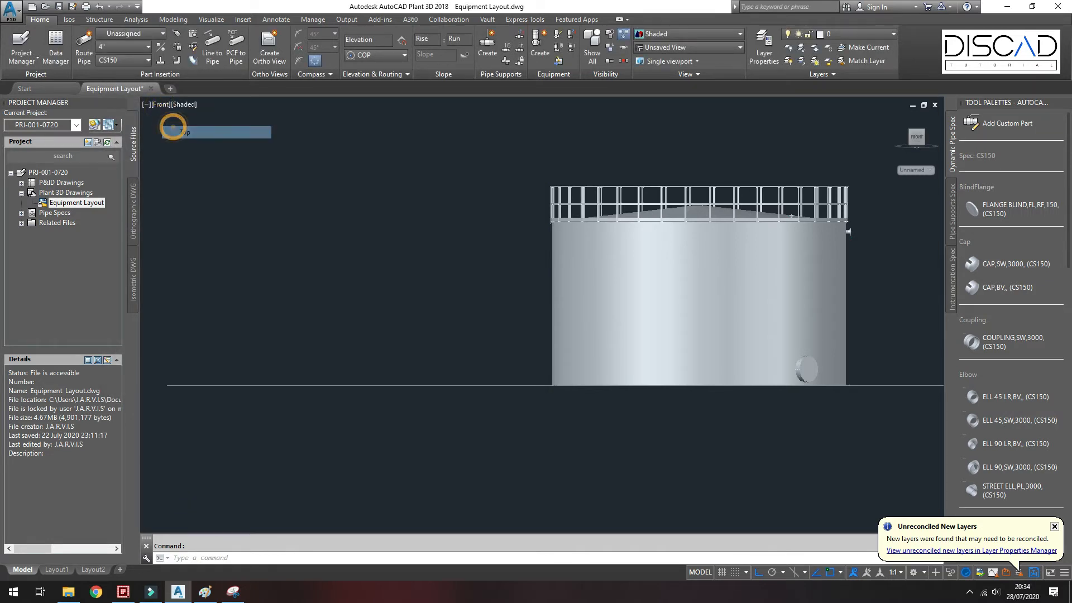
scroll(490, 192, "up", 6)
mouse_move(445, 187)
middle_mouse_down("shift")
mouse_move(483, 145)
mouse_move(434, 270)
mouse_move(517, 302)
mouse_move(468, 275)
mouse_move(546, 280)
mouse_move(480, 385)
middle_mouse_up("shift")
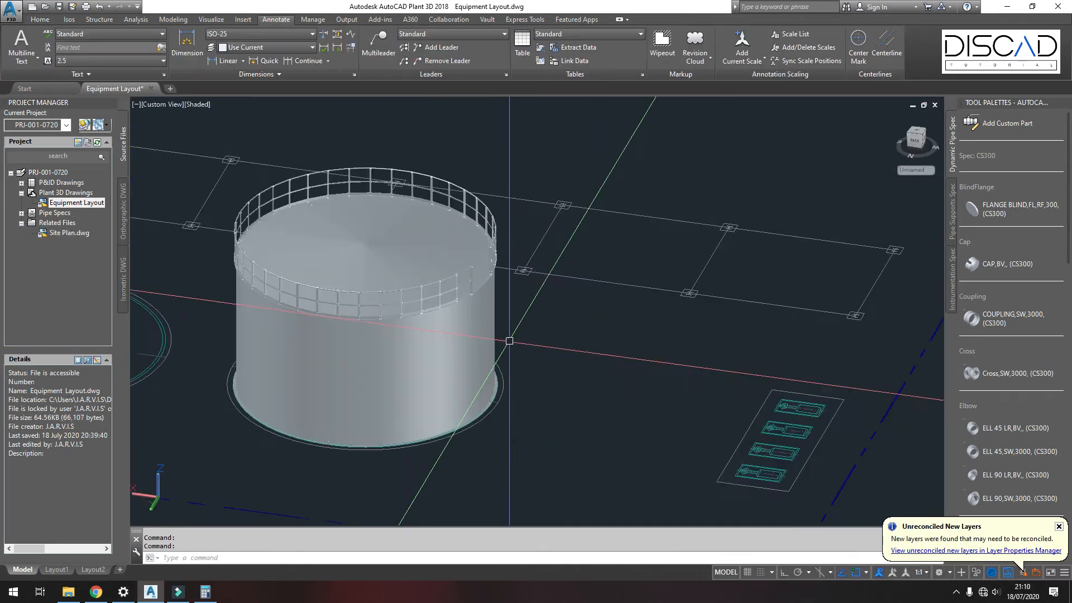
middle_click_drag(502, 353, 465, 397, "shift")
left_click(435, 349)
key("Escape")
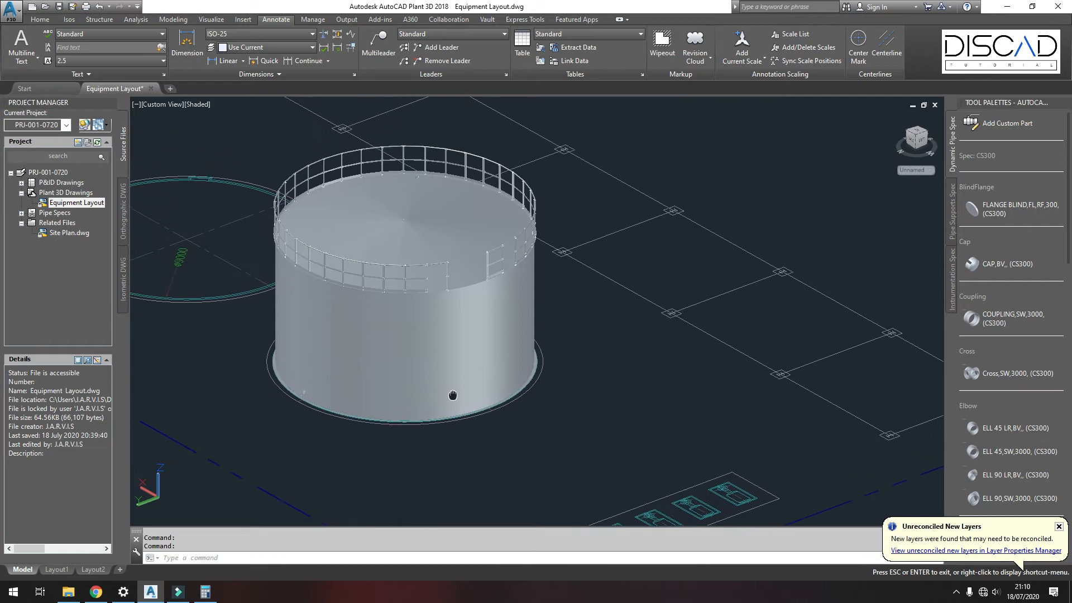
left_click(449, 275)
right_click(448, 275)
left_click(490, 317)
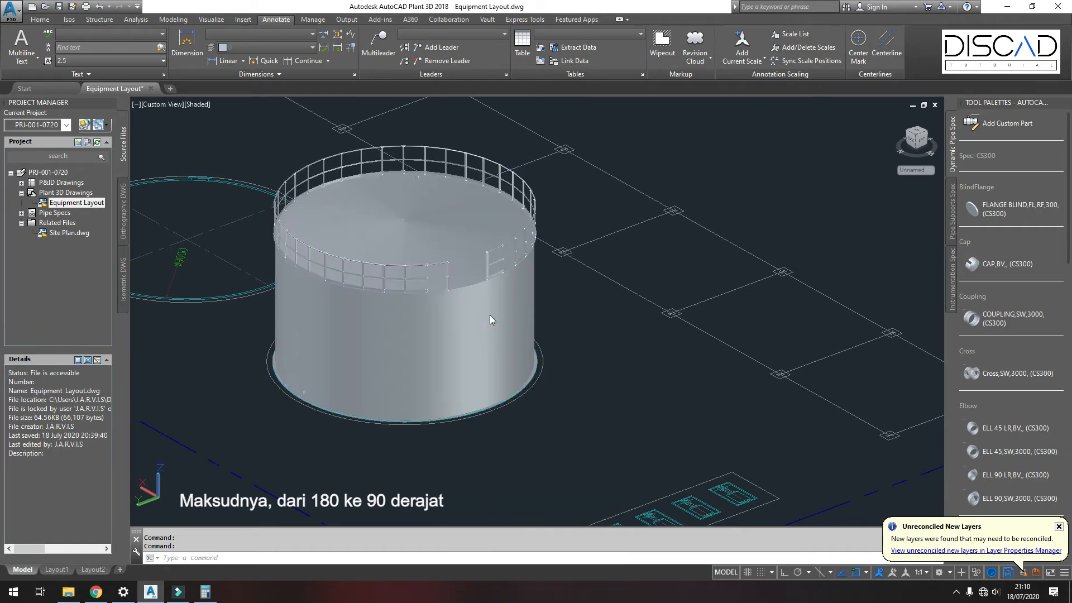
left_click(175, 142)
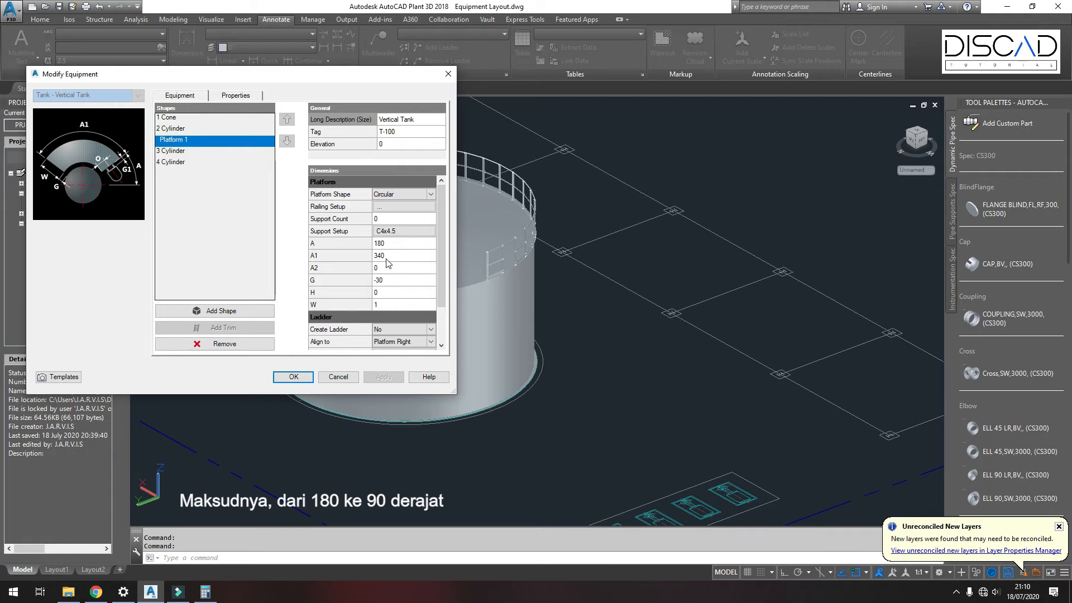
left_click(388, 244)
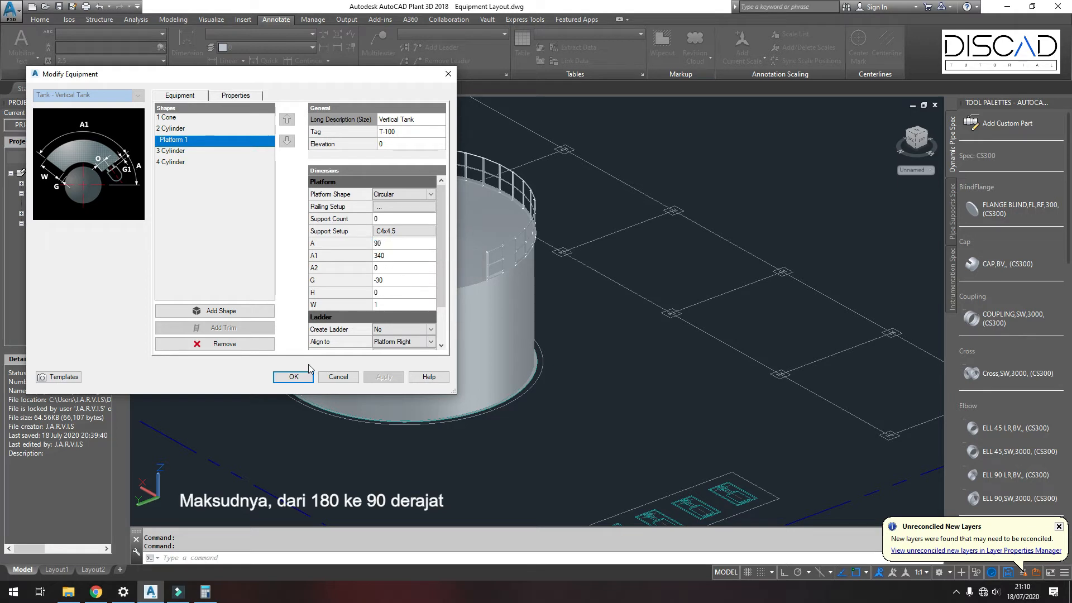
left_click(293, 376)
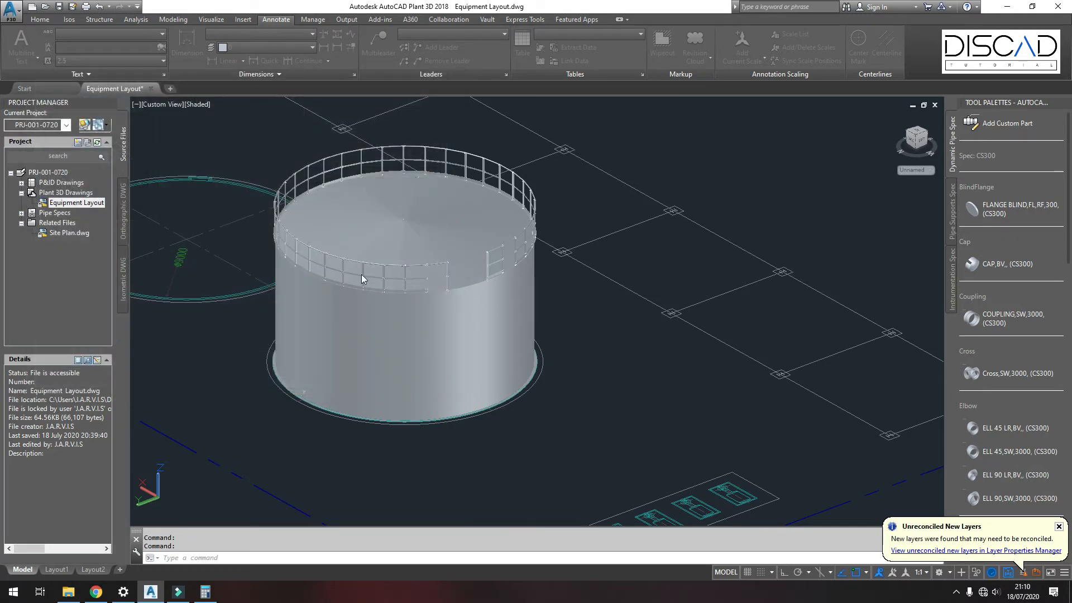
Step: Inspect the tank's roof railing and its opening from top and orbited views
left_click(322, 267)
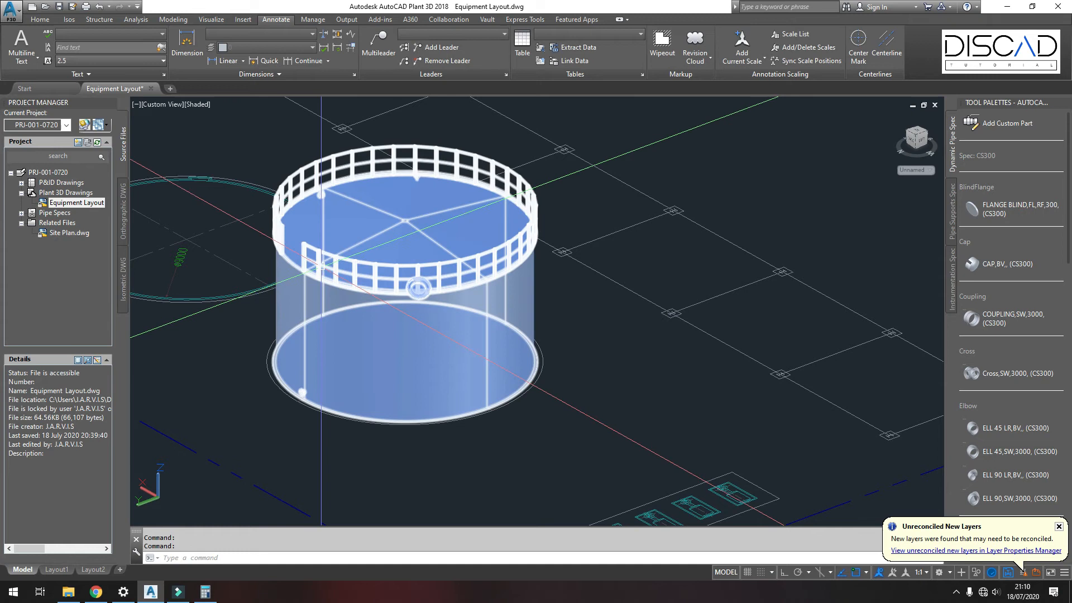
left_click(152, 106)
left_click(172, 128)
scroll(516, 185, "up", 6)
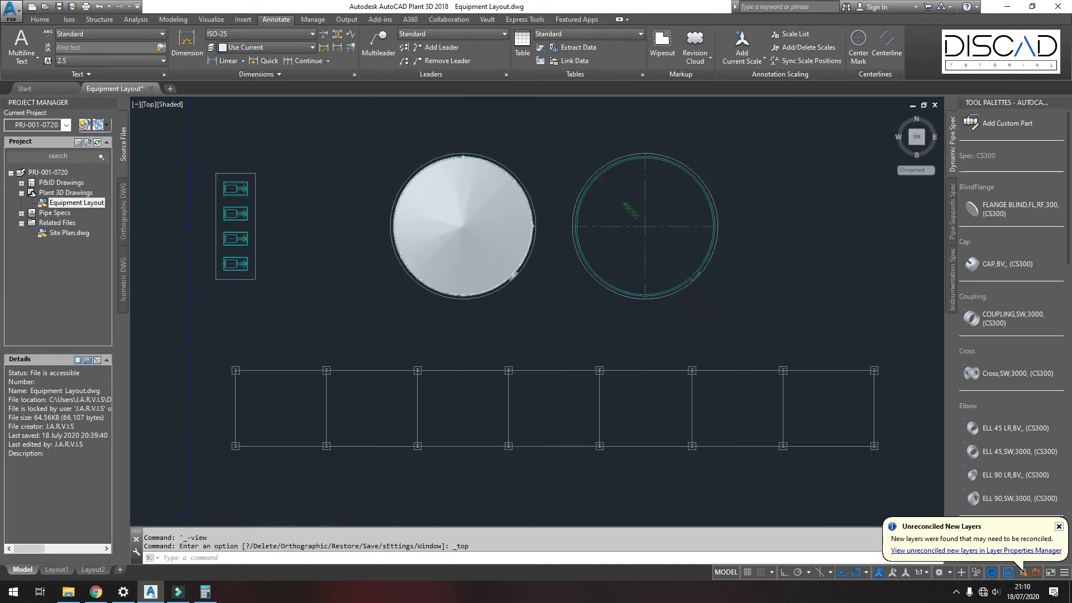
middle_click_drag(521, 196, 504, 258, "shift")
scroll(572, 168, "down", 3)
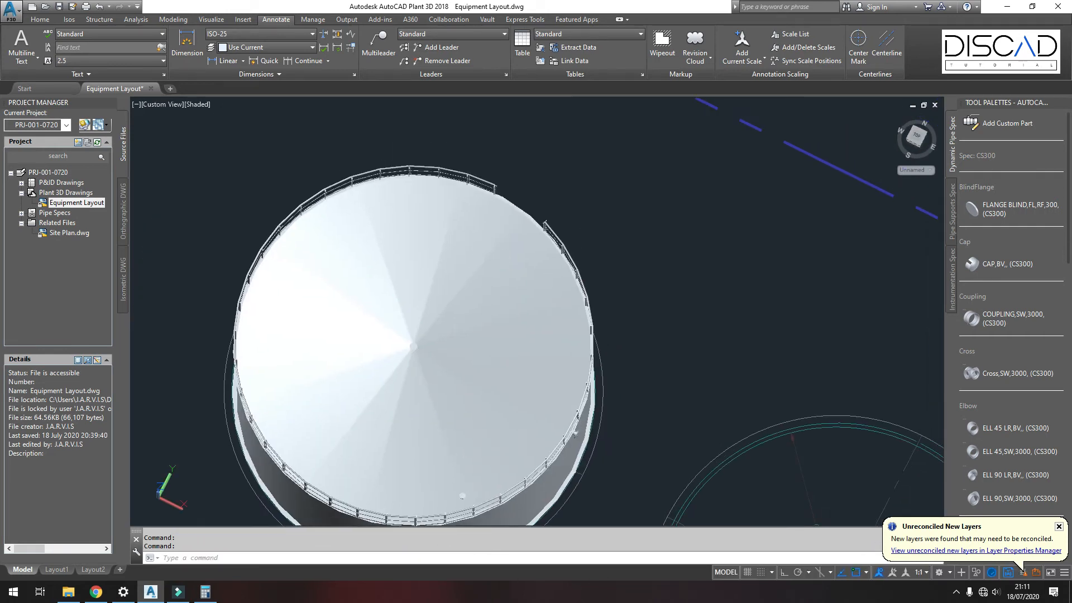
middle_click_drag(530, 218, 538, 182, "shift")
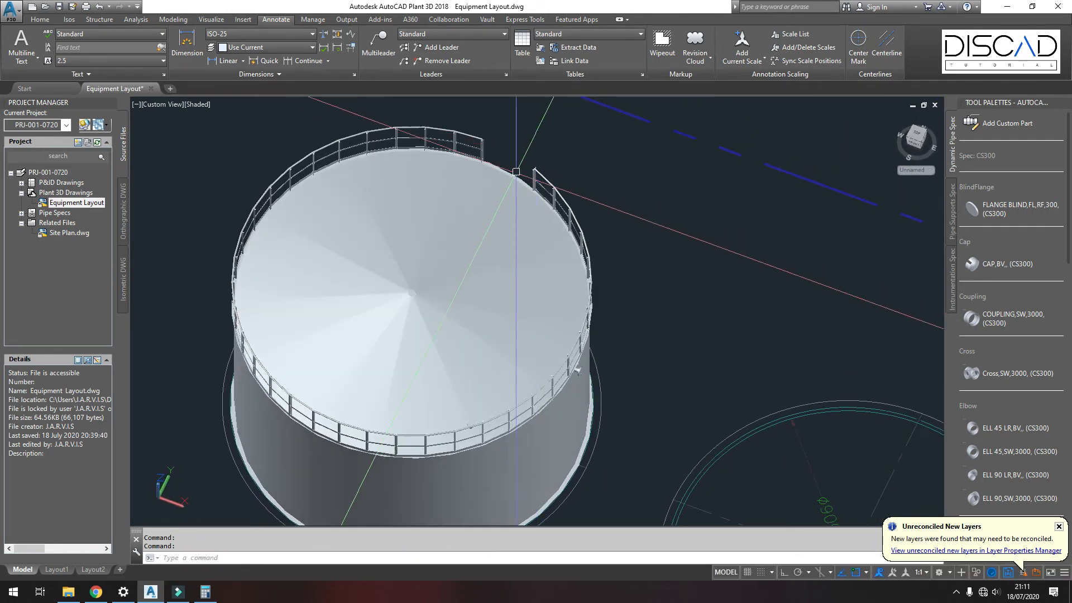
scroll(491, 207, "down", 2)
middle_click_drag(485, 235, 404, 342, "shift")
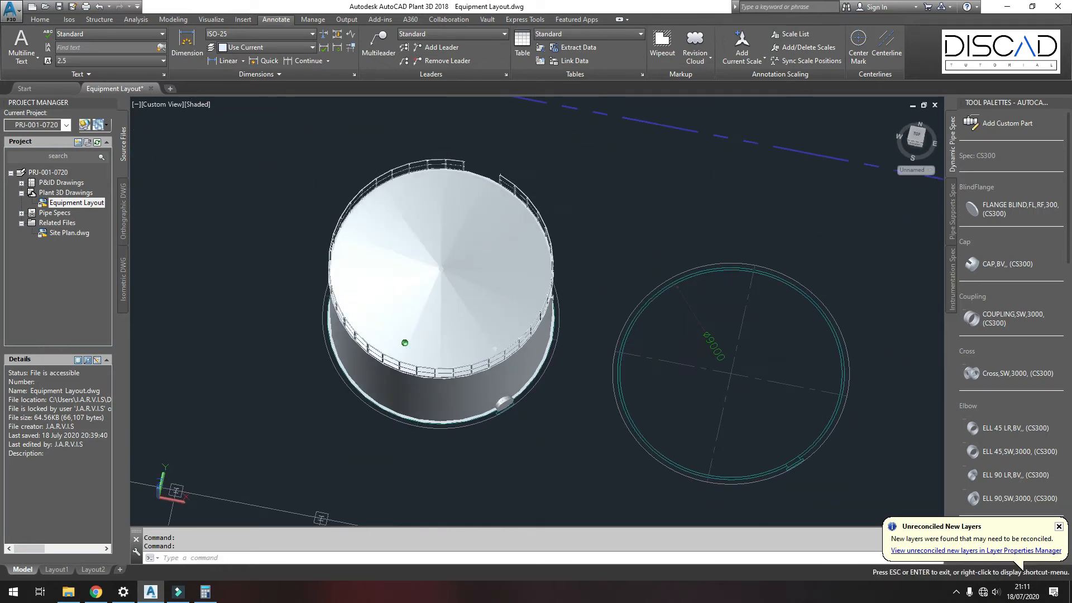
left_click(157, 105)
left_click(174, 132)
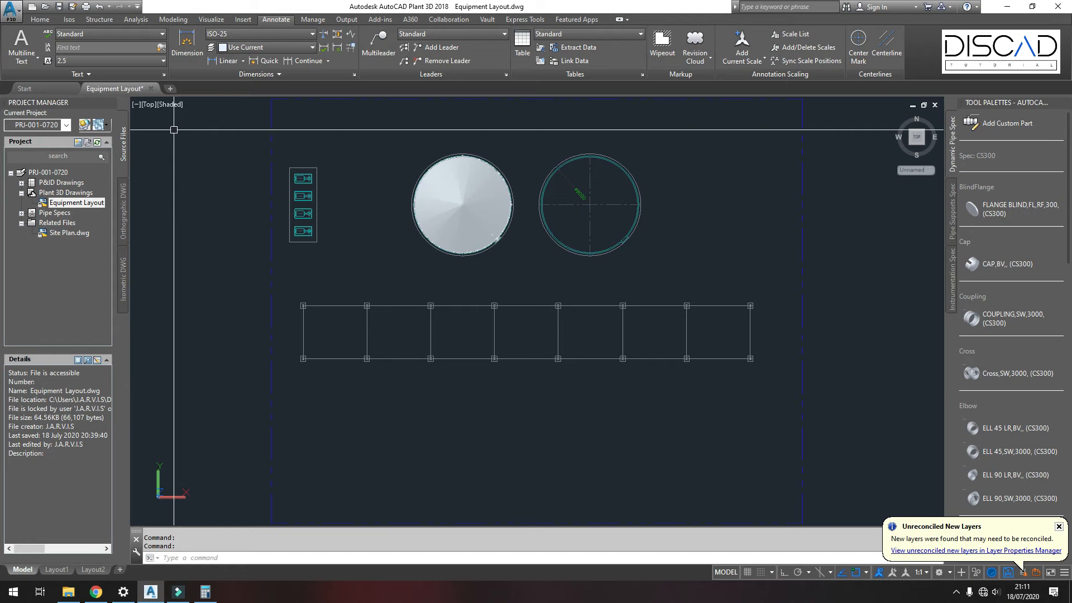
scroll(480, 154, "up", 4)
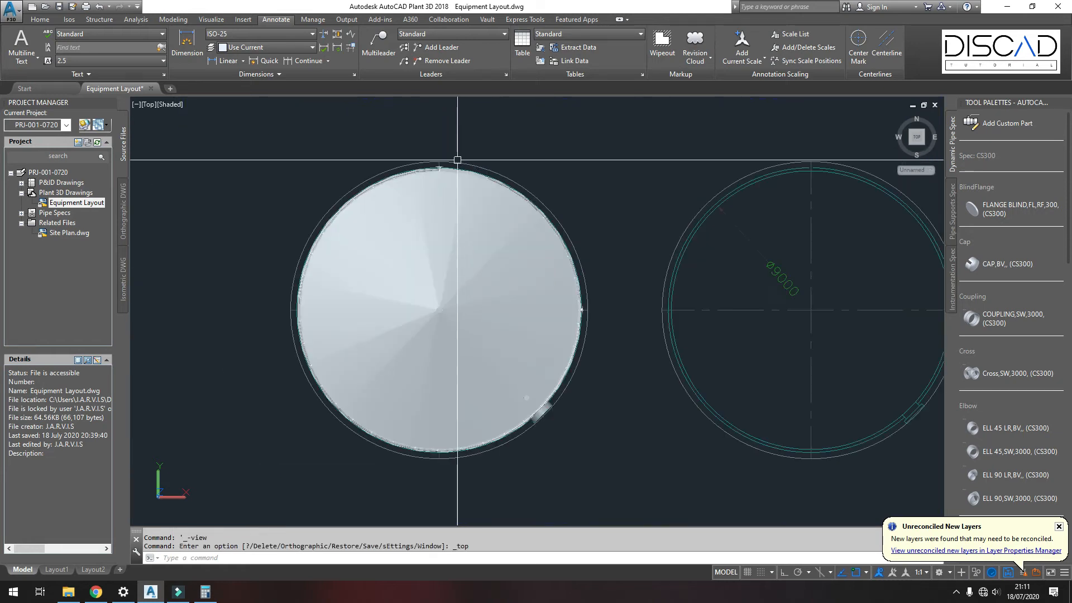
left_click(487, 215)
left_click(40, 19)
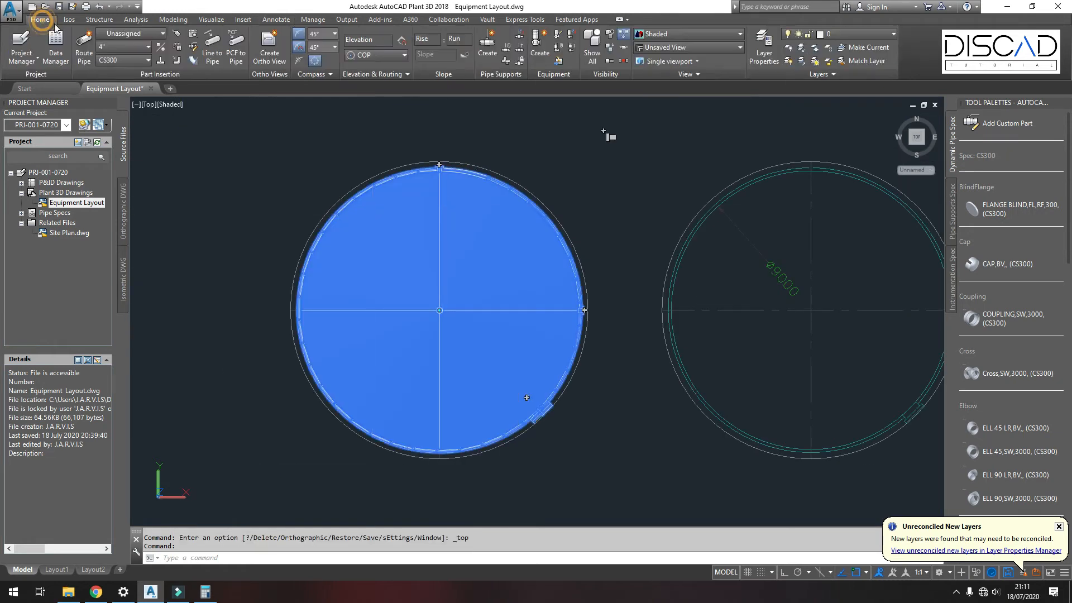
Step: Hide the selected tank T-100 to expose the site plan outline beneath it
left_click(609, 35)
scroll(484, 120, "up", 1)
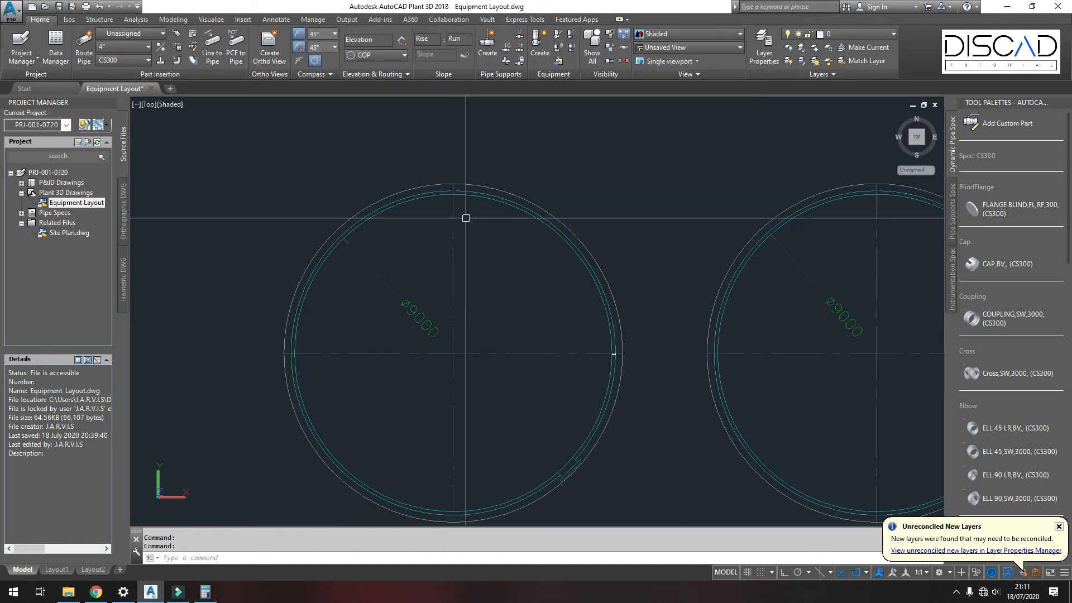
Step: Draw a circle of 10800 mm diameter centred on the tank outline's centre
left_click(173, 19)
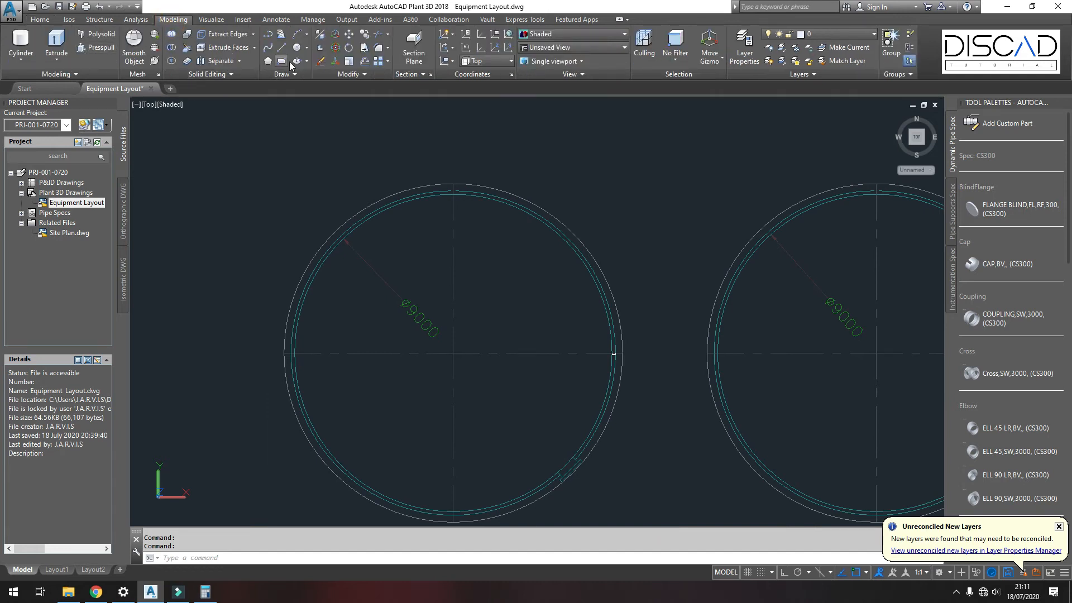
left_click(297, 49)
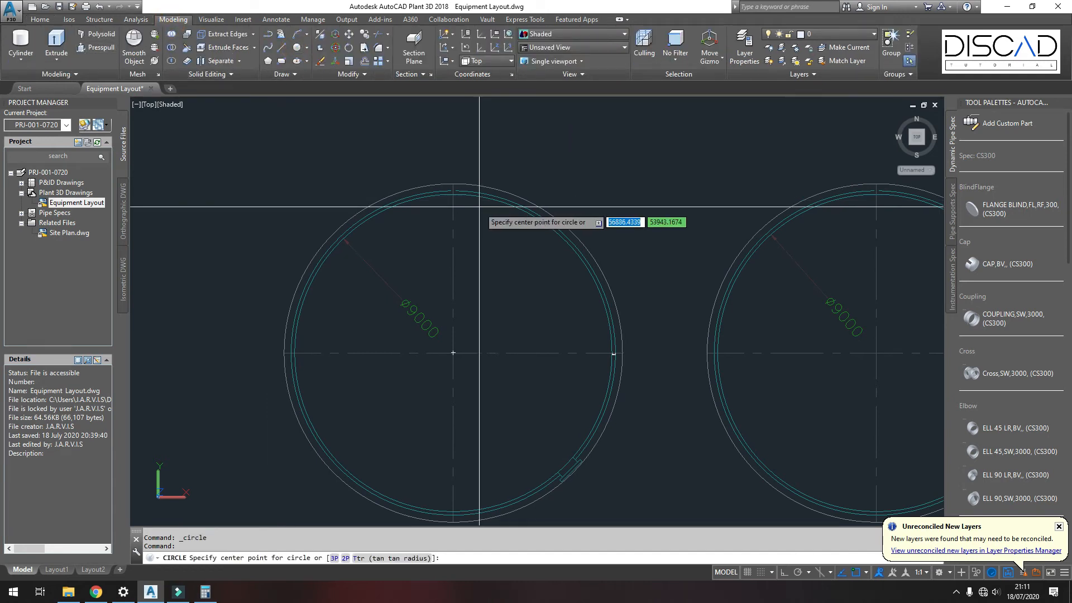
scroll(462, 124, "down", 1)
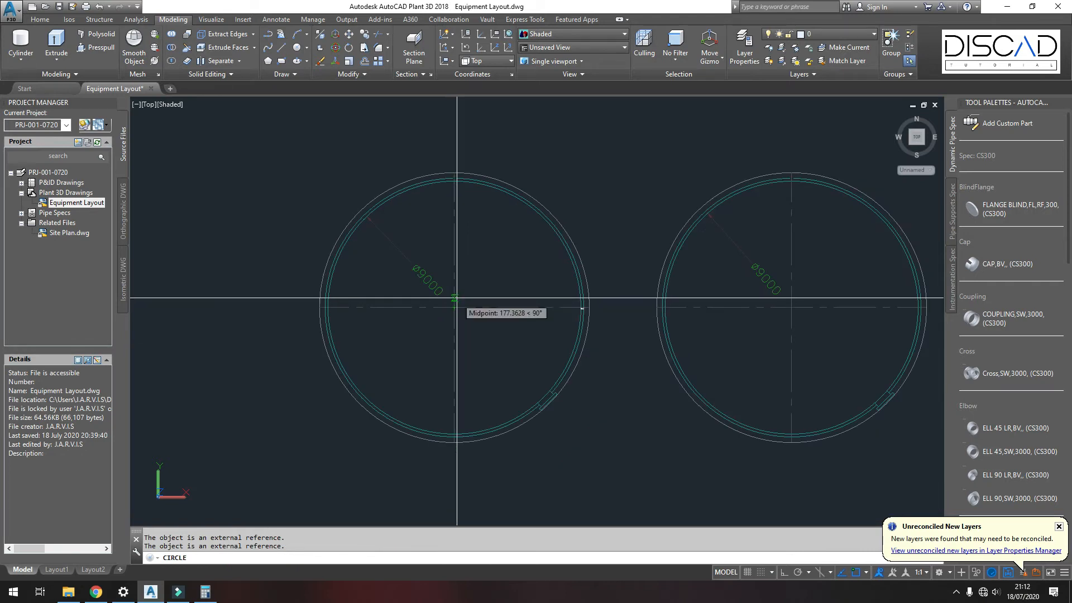
right_click(455, 306, "shift")
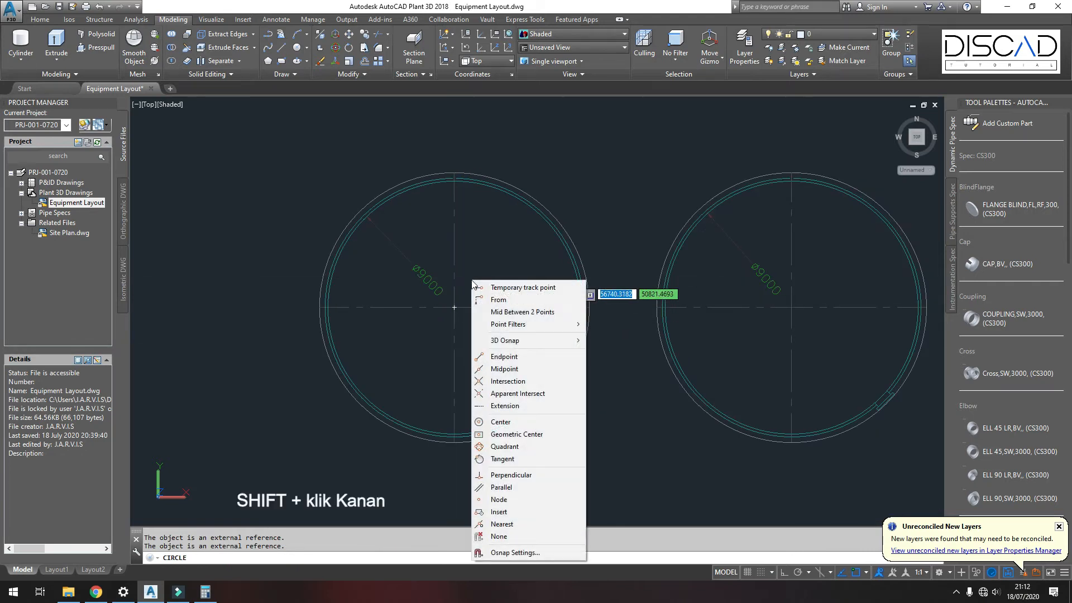
left_click(505, 420)
left_click(508, 410)
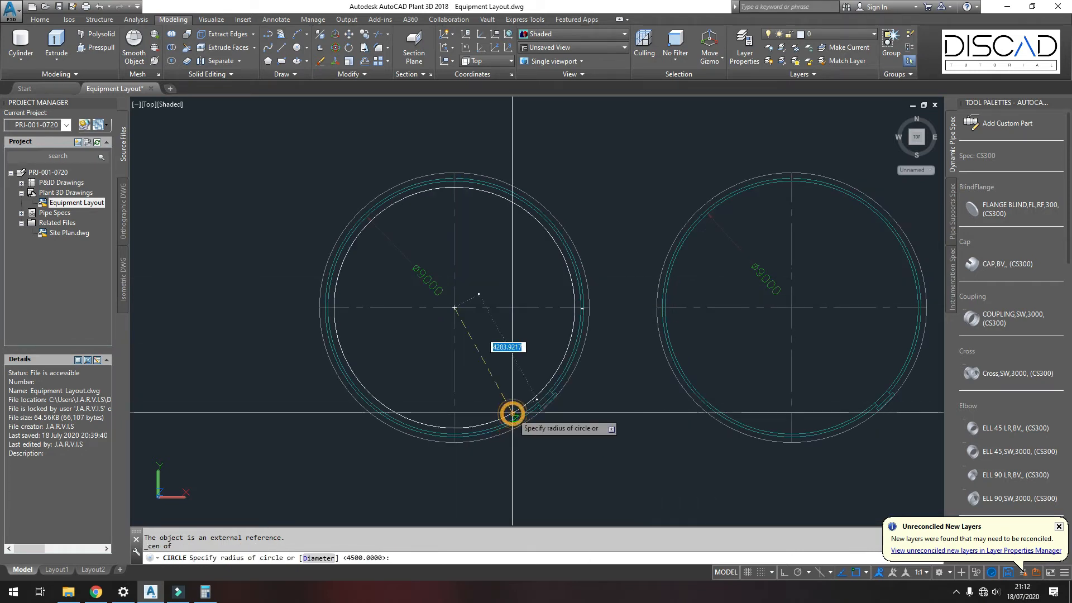
left_click(318, 558)
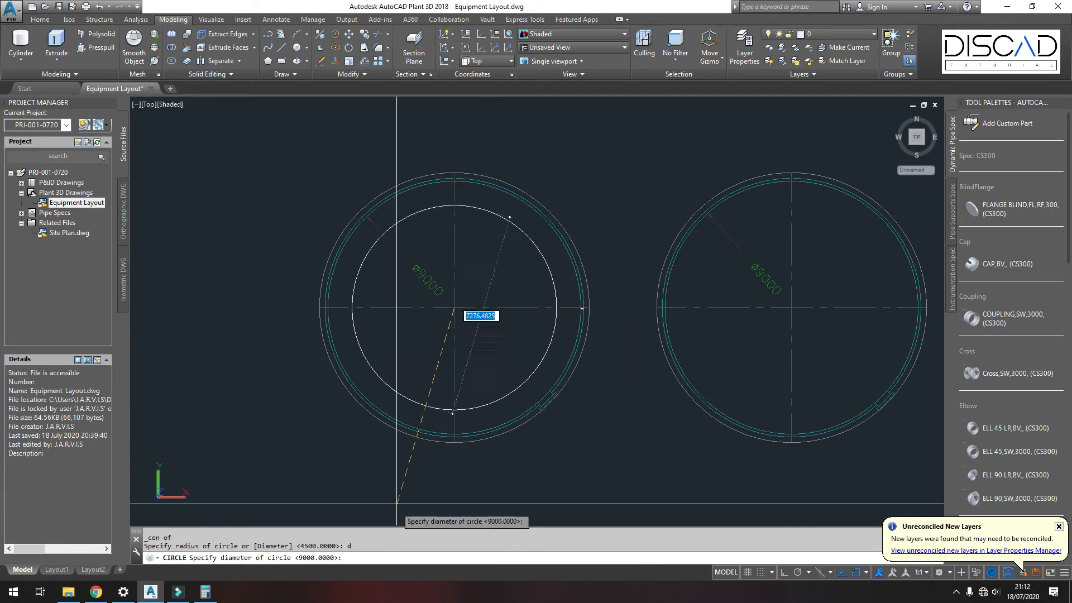
type("10")
key("Return")
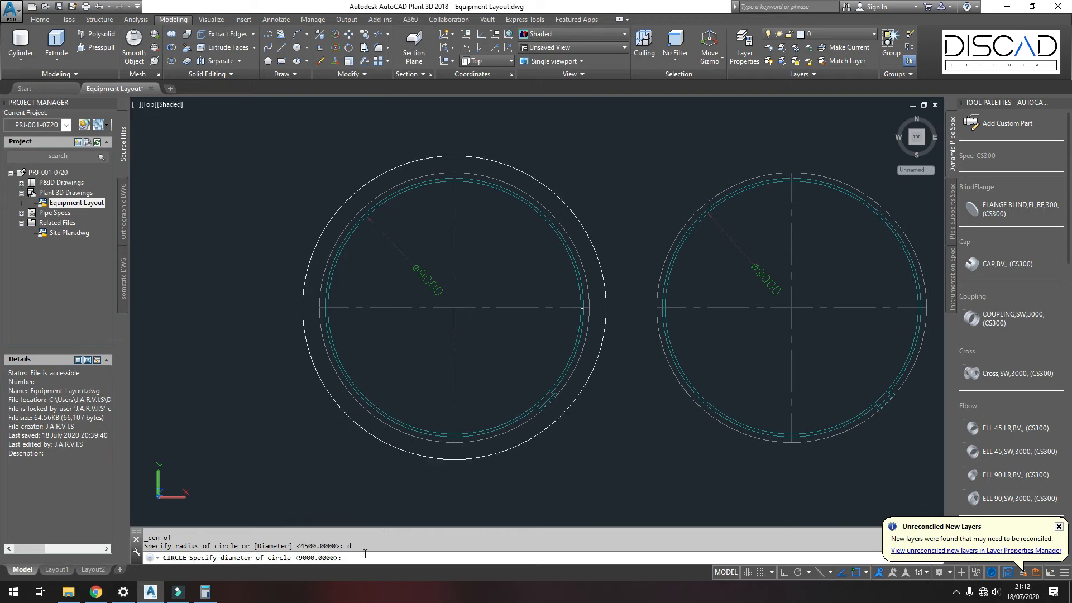
Step: Add a linear dimension at the top between the tank outline and the new circle
left_click(276, 19)
left_click(226, 61)
scroll(445, 137, "up", 3)
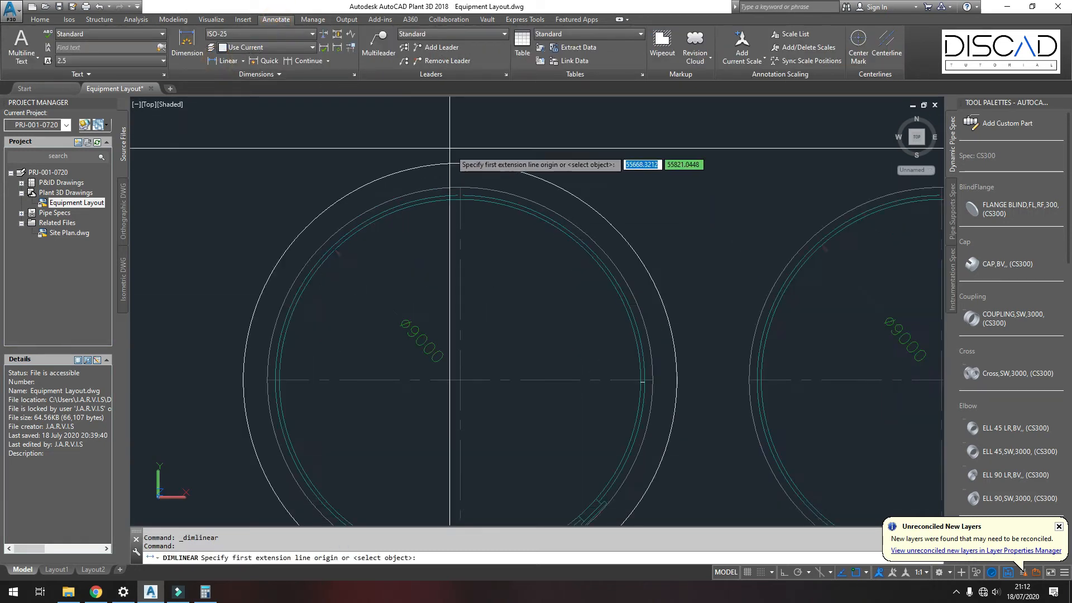
left_click(464, 225)
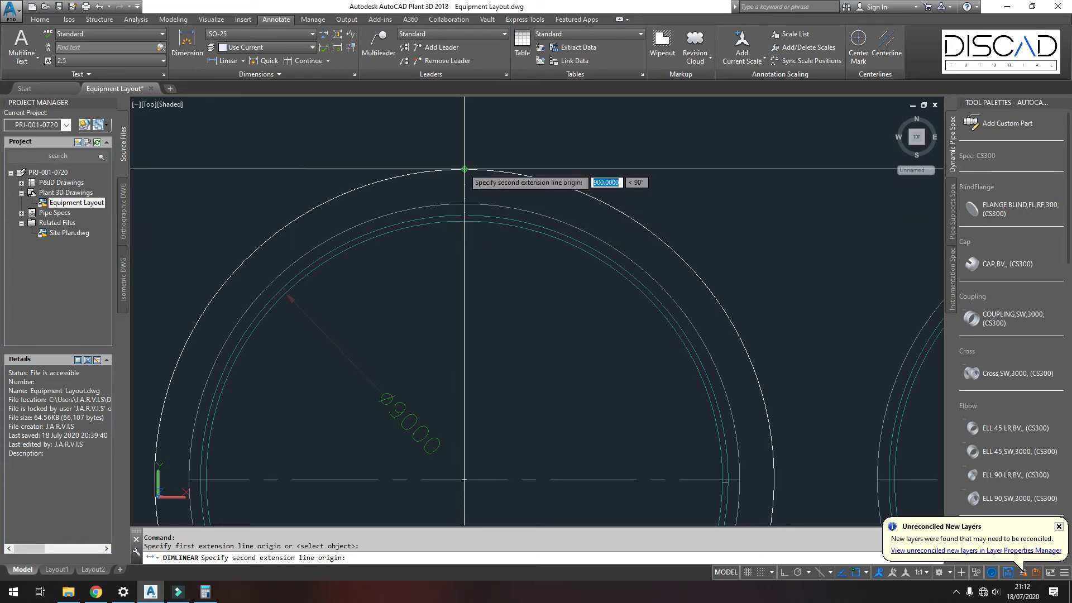
left_click(463, 169)
scroll(430, 162, "up", 3)
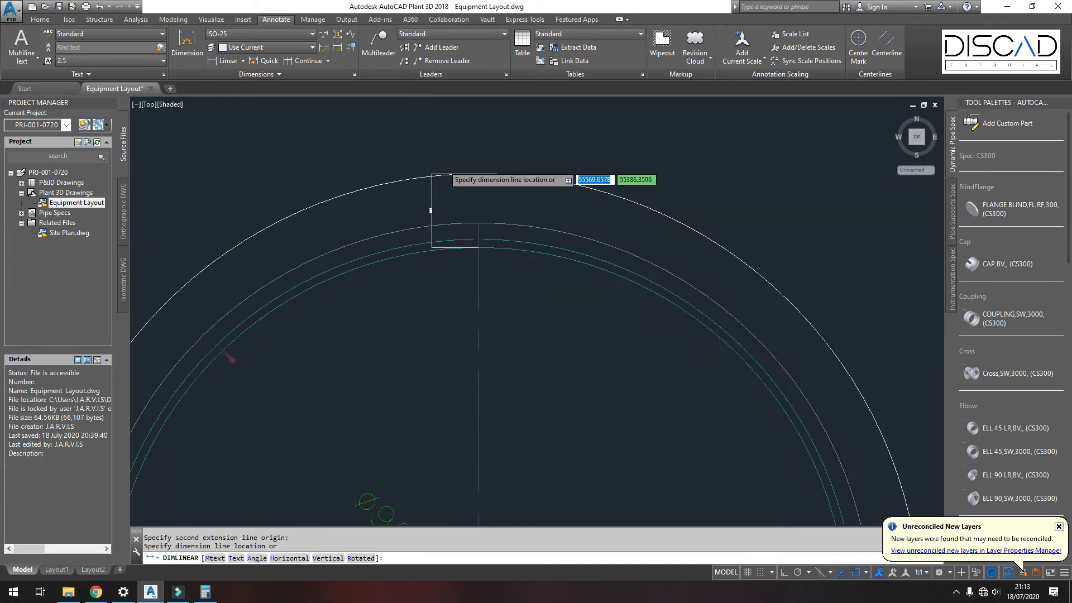
left_click(471, 173)
scroll(471, 173, "up", 3)
scroll(478, 268, "up", 4)
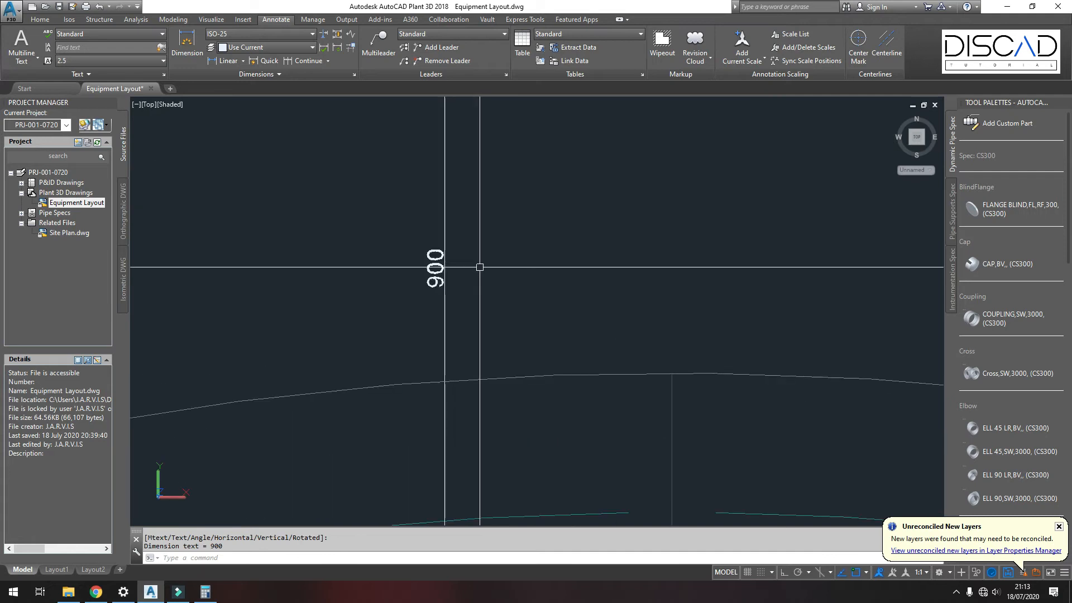
scroll(428, 273, "down", 7)
scroll(430, 244, "down", 4)
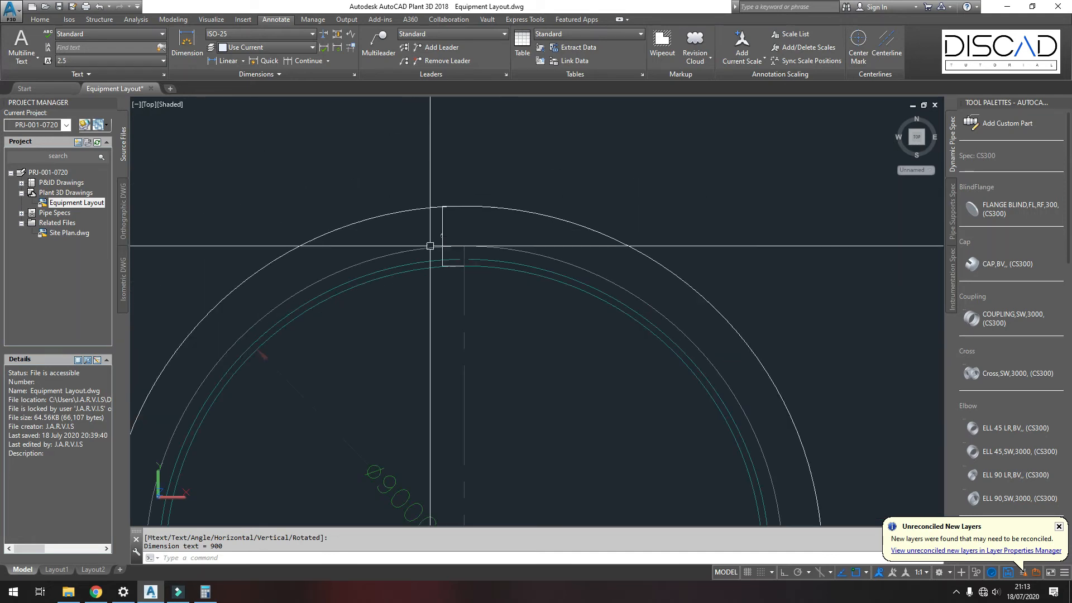
middle_click_drag(474, 263, 450, 213)
key("Escape")
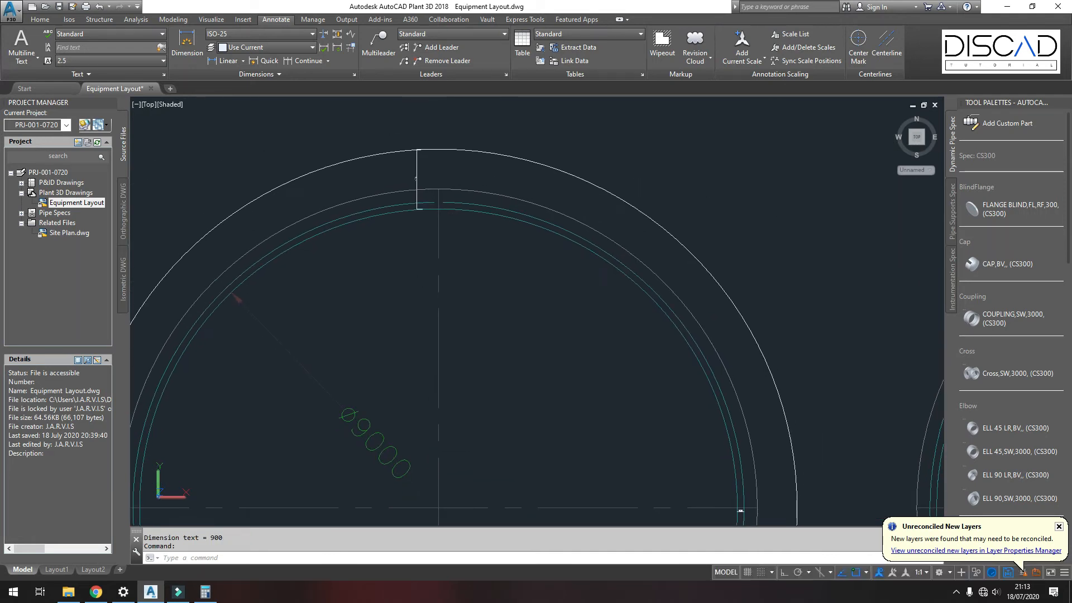
middle_click_drag(437, 203, 459, 190)
left_click(449, 162)
left_click(416, 148)
key("Escape")
key("Escape")
scroll(471, 220, "down", 2)
Step: Draw a vertical construction line through the centre of the tank outline
type("xl")
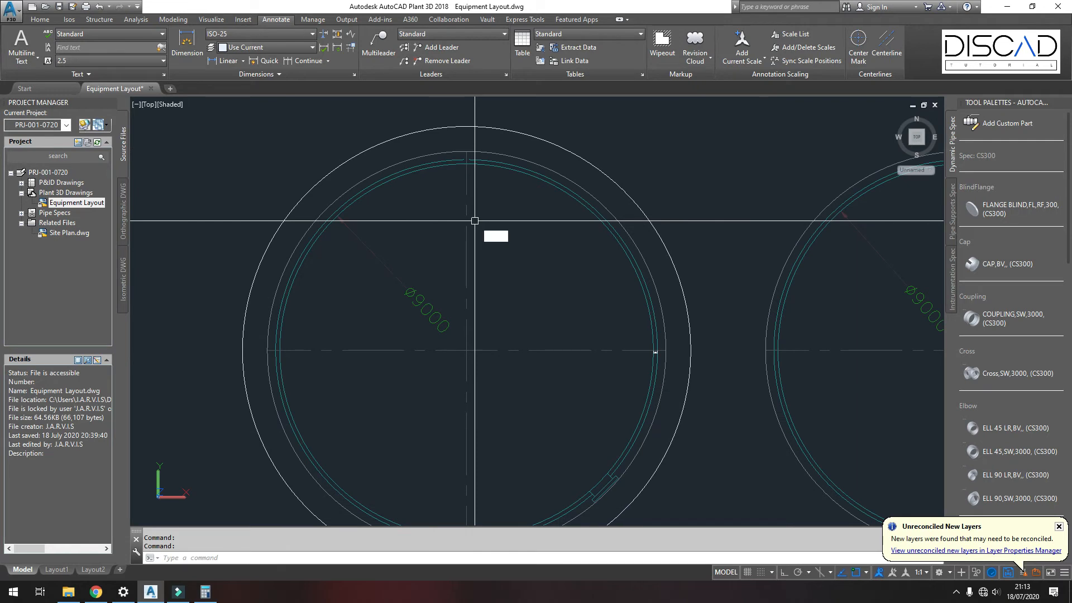
key("Return")
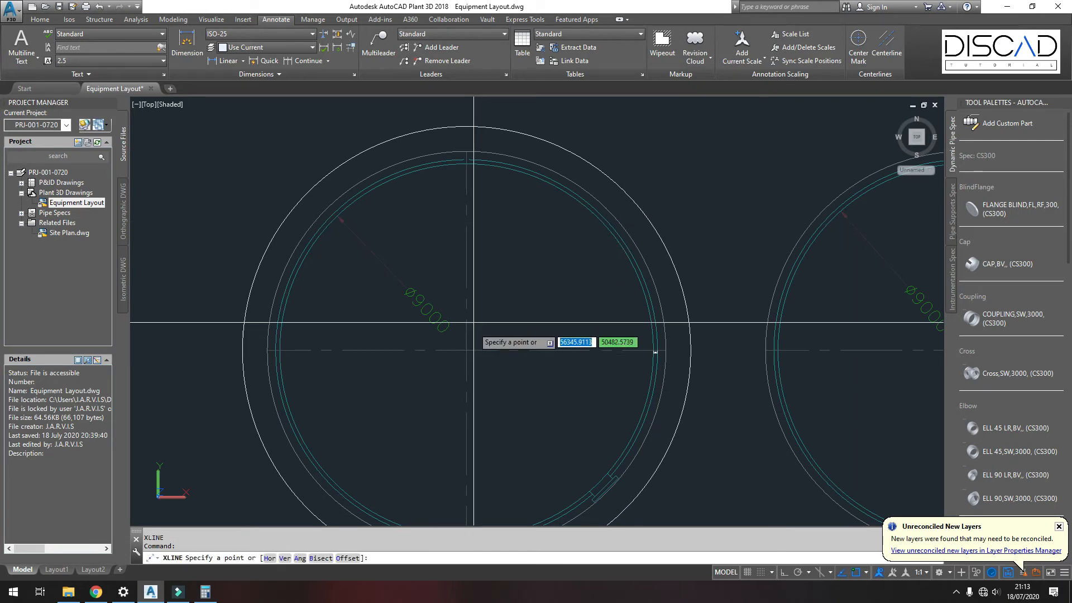
left_click(467, 350)
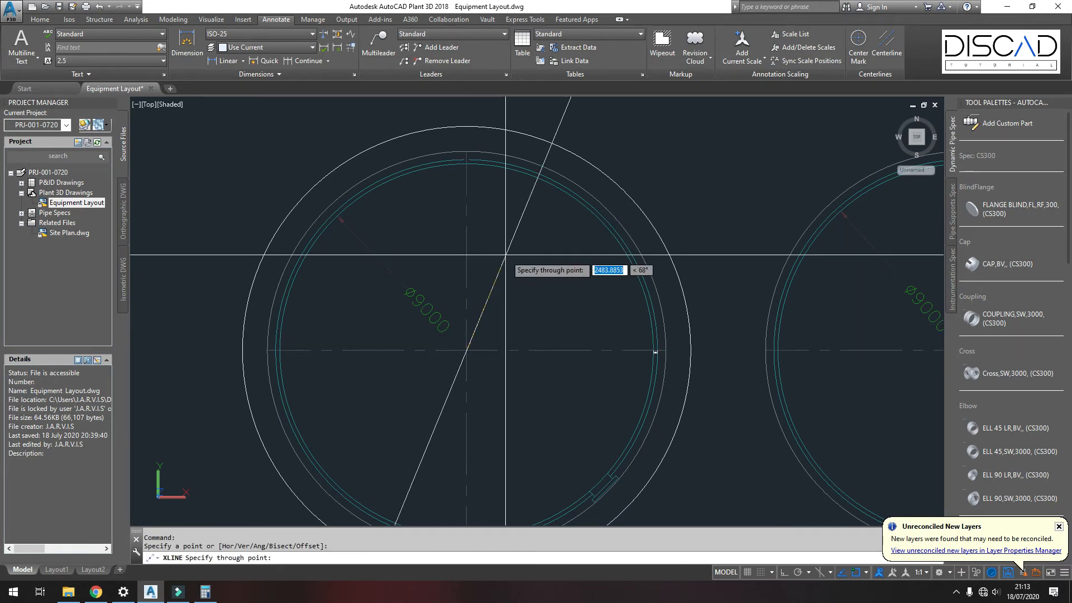
left_click(784, 571)
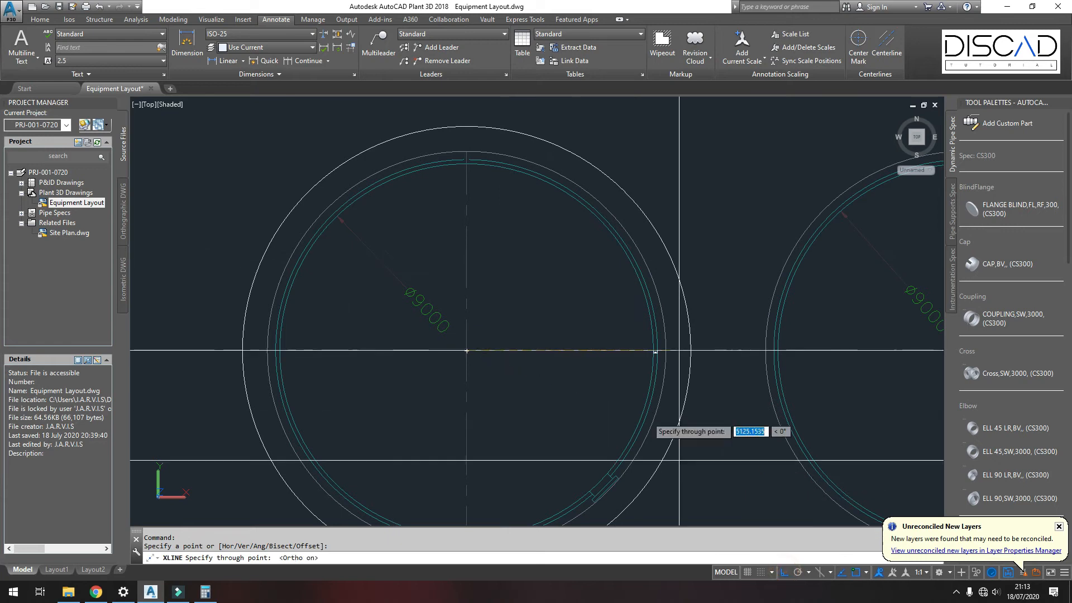
left_click(504, 269)
key("Return")
Step: Offset the vertical construction line 450 mm to each side
type("o")
key("Return")
type("4500")
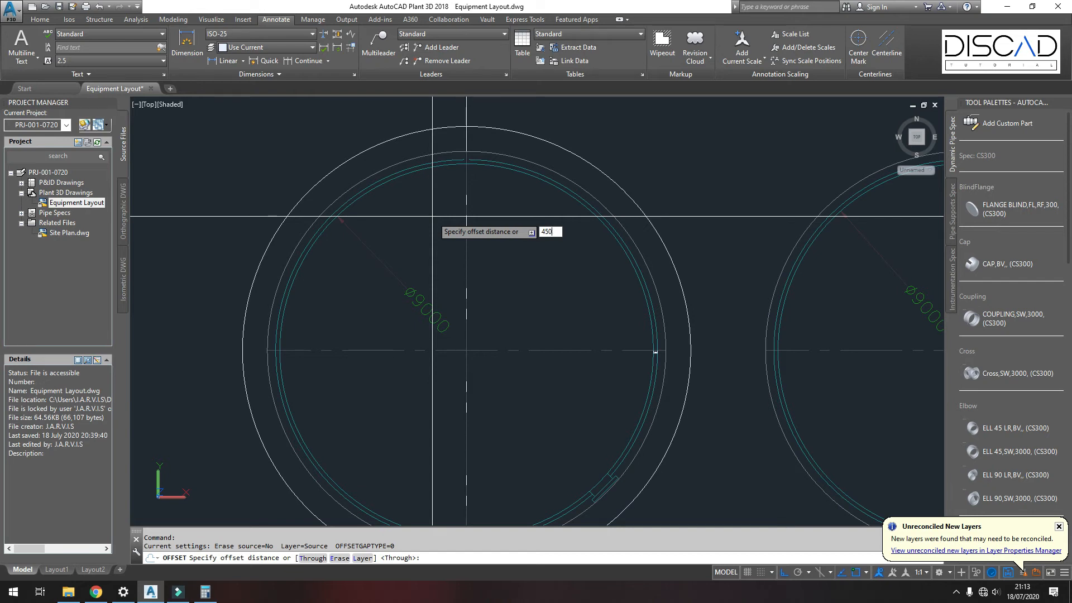
key("Return")
left_click(467, 120)
left_click(444, 108)
middle_click_drag(441, 108, 445, 174)
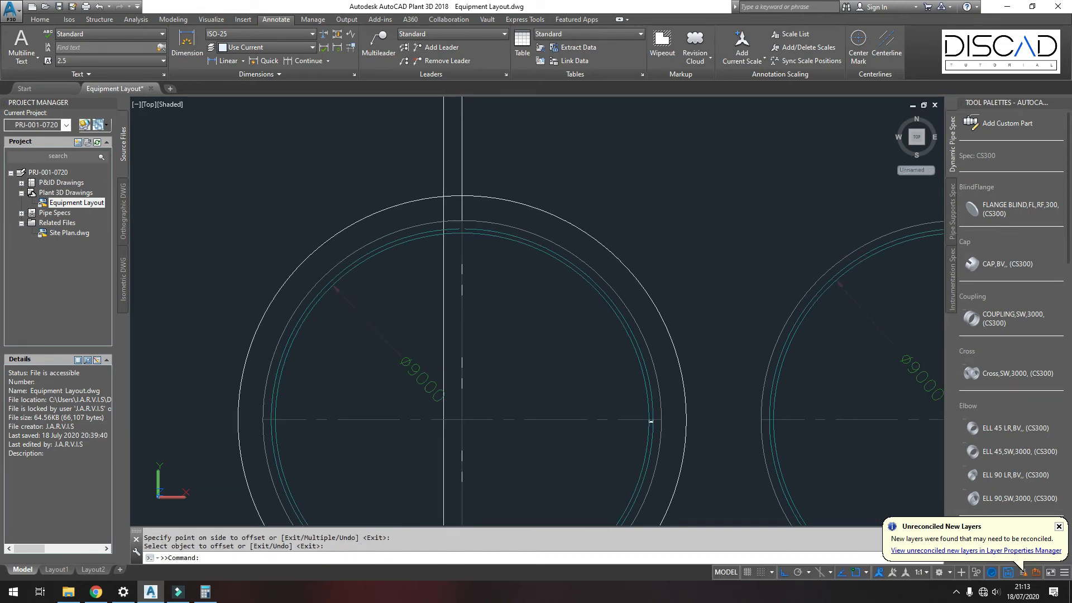
left_click(461, 178)
left_click(513, 177)
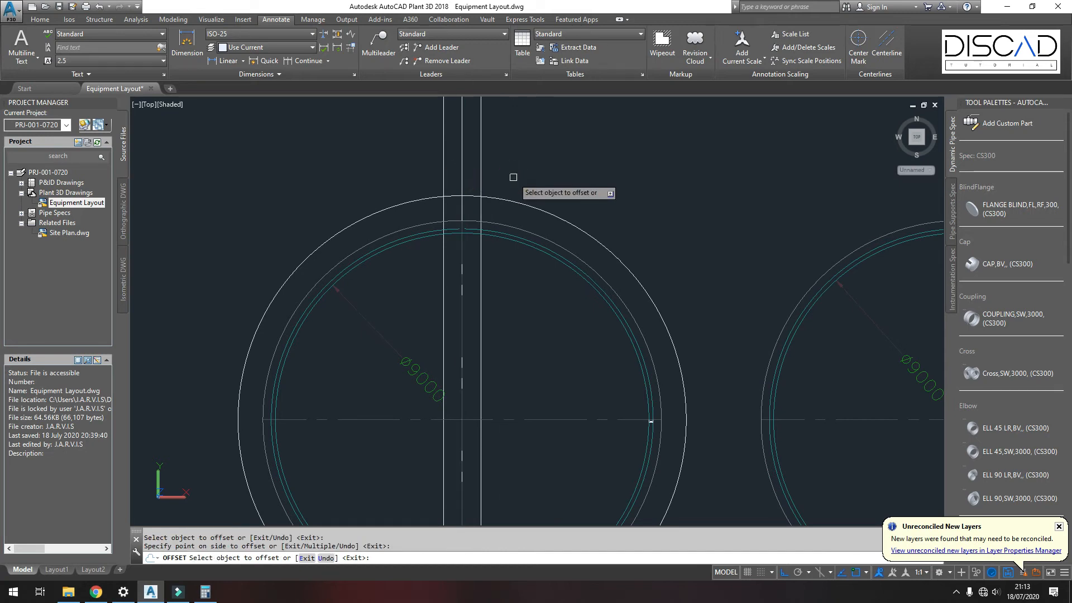
key("Return")
Step: Trim the offset construction lines at the circles near the top of the tank
scroll(454, 223, "up", 5)
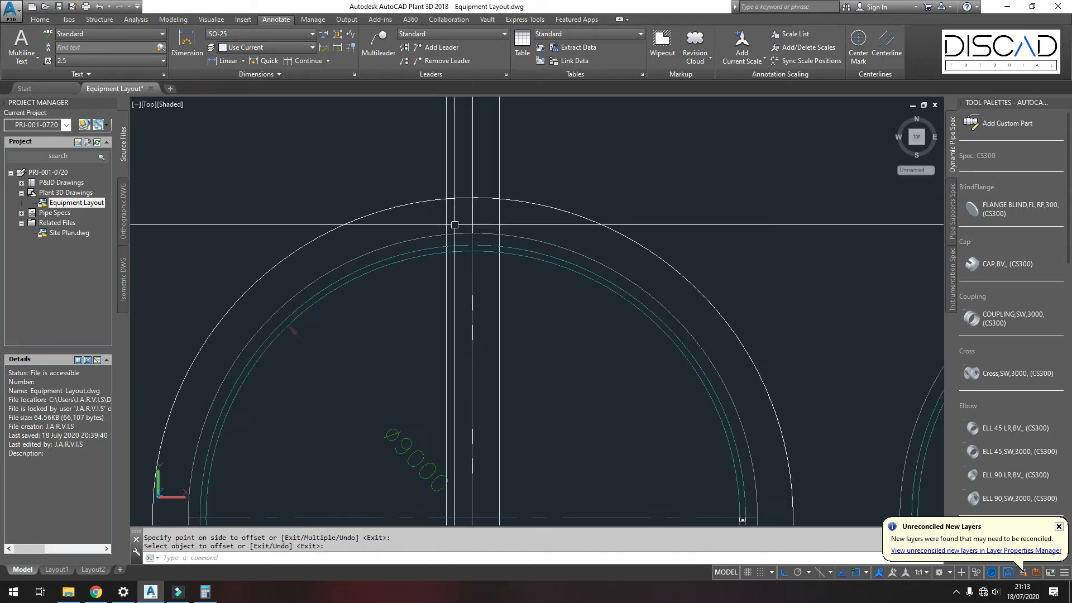
type("tr")
key("Return")
key("Return")
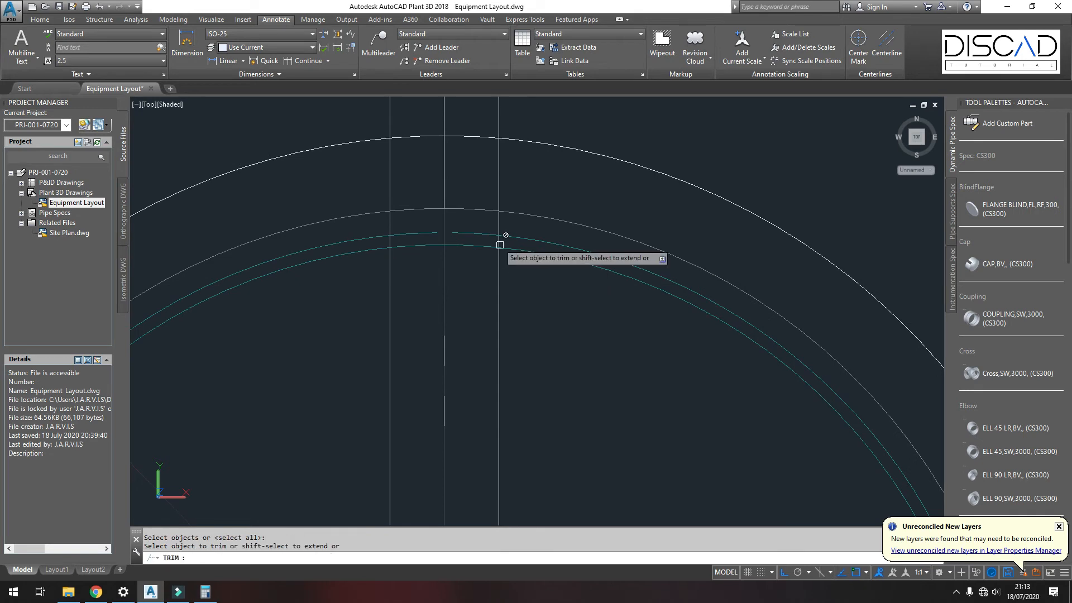
left_click(388, 241)
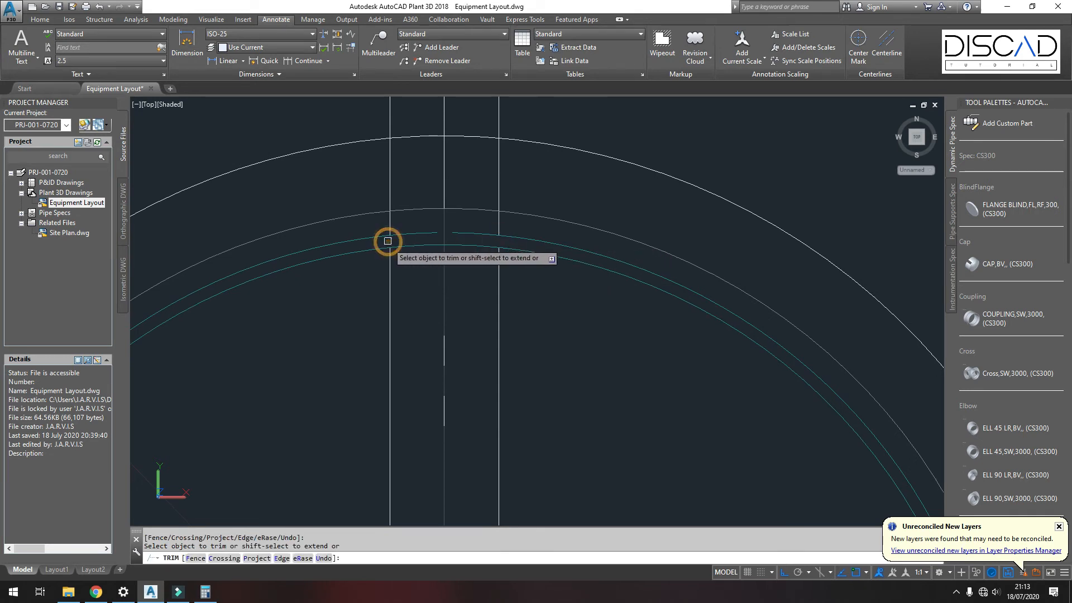
left_click(472, 315)
left_click(419, 292)
key("Return")
Step: Delete the leftover offset line segments running down inside the tank outline
left_click(527, 320)
left_click(481, 299)
left_click(420, 303)
left_click(364, 288)
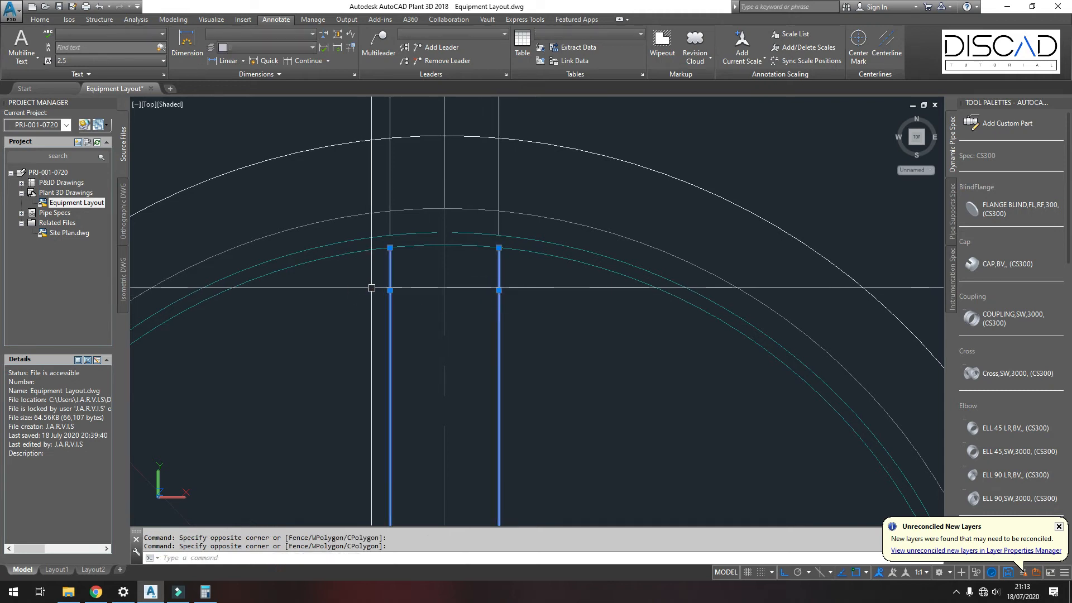
key("Delete")
Step: Draw a horizontal line from the centre line leftward across the top of the outer circle
middle_click_drag(411, 263, 409, 370)
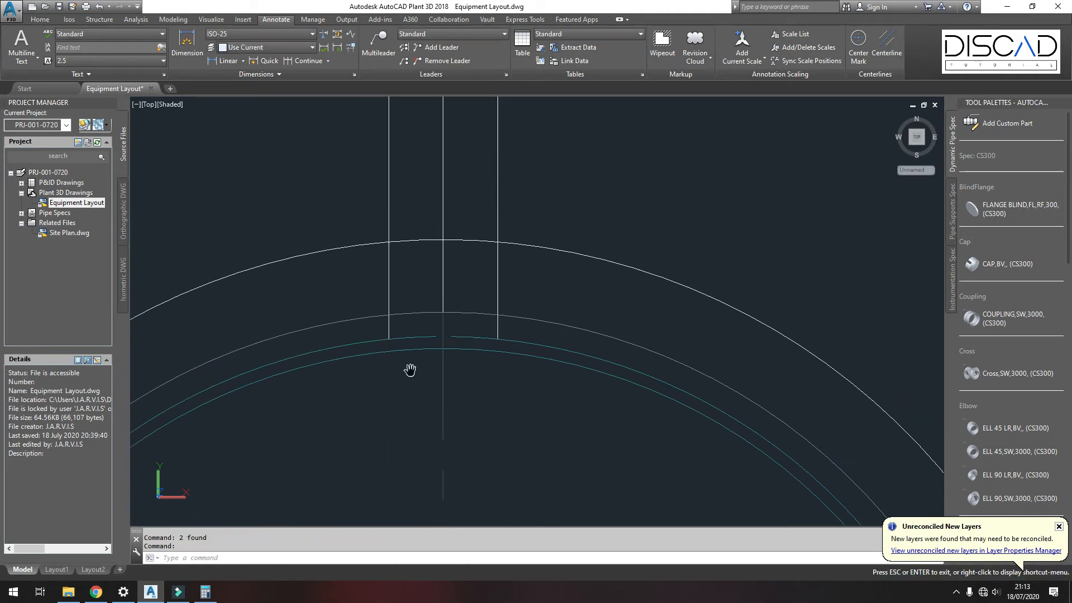
key("Escape")
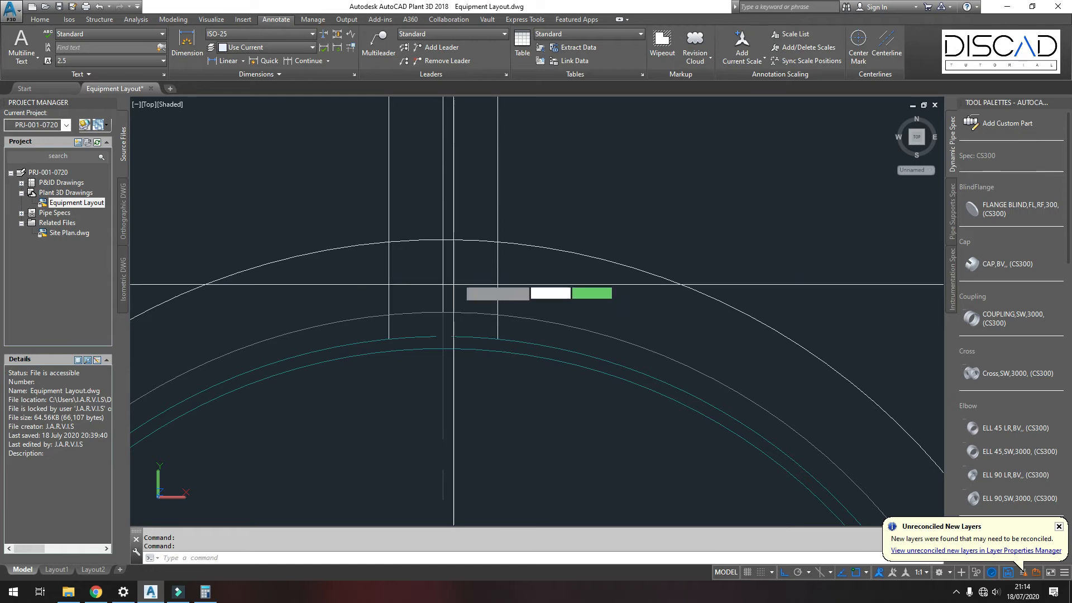
key("l")
key("Return")
left_click(443, 239)
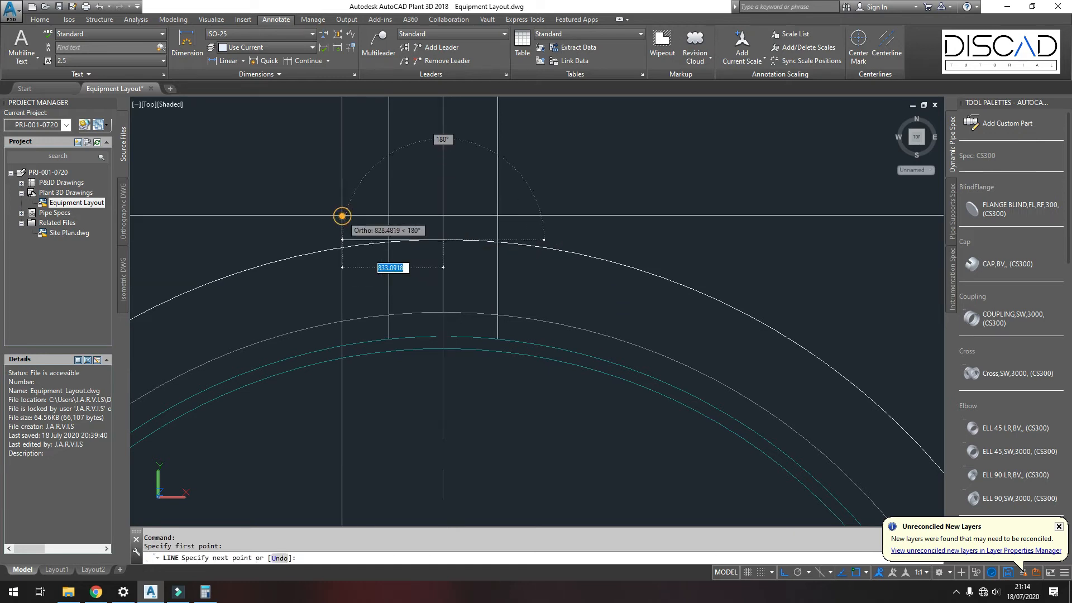
left_click(342, 215)
key("Return")
Step: Trim the horizontal line's end beyond the left offset line
scroll(388, 249, "up", 2)
type("tr")
key("Return")
key("Return")
left_click(363, 237)
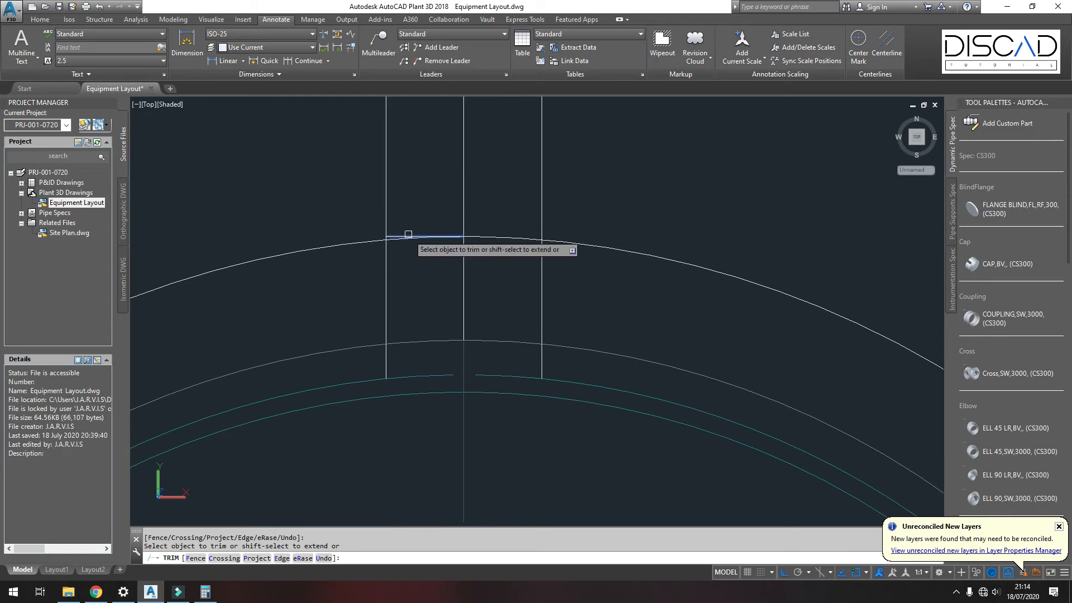
key("Escape")
Step: Extend the horizontal line to the right offset line
type("ex")
key("Return")
left_click(541, 225)
key("Return")
left_click(438, 238)
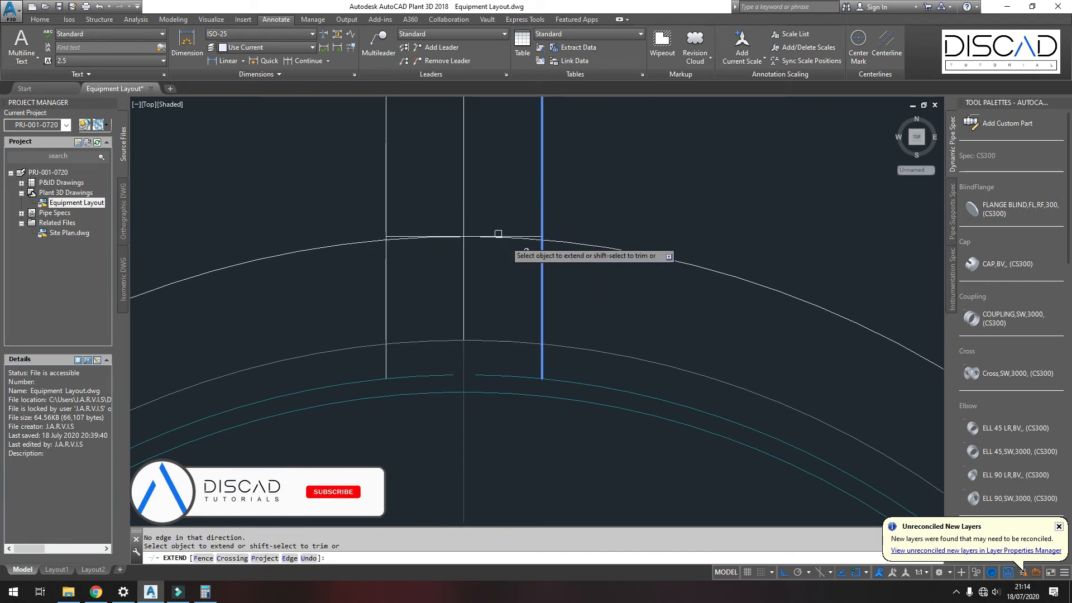
key("Return")
Step: Trim the offset and centre lines above the horizontal line to close the rectangular opening
type("tr")
key("Return")
left_click(350, 214)
left_click(594, 261)
key("Return")
left_click(557, 211)
left_click(378, 184)
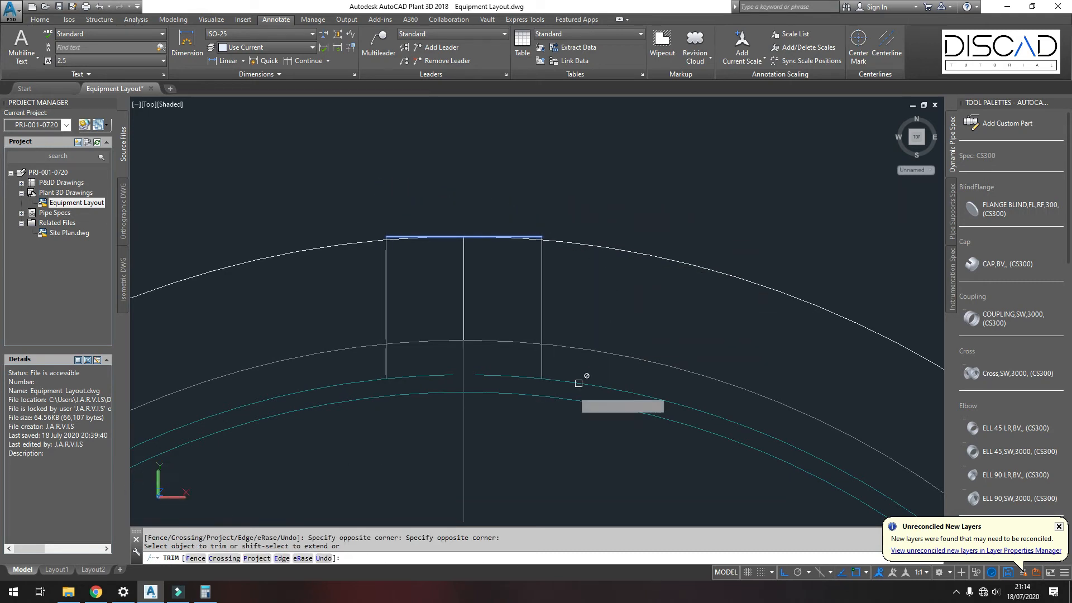
key("Return")
type("l")
key("Return")
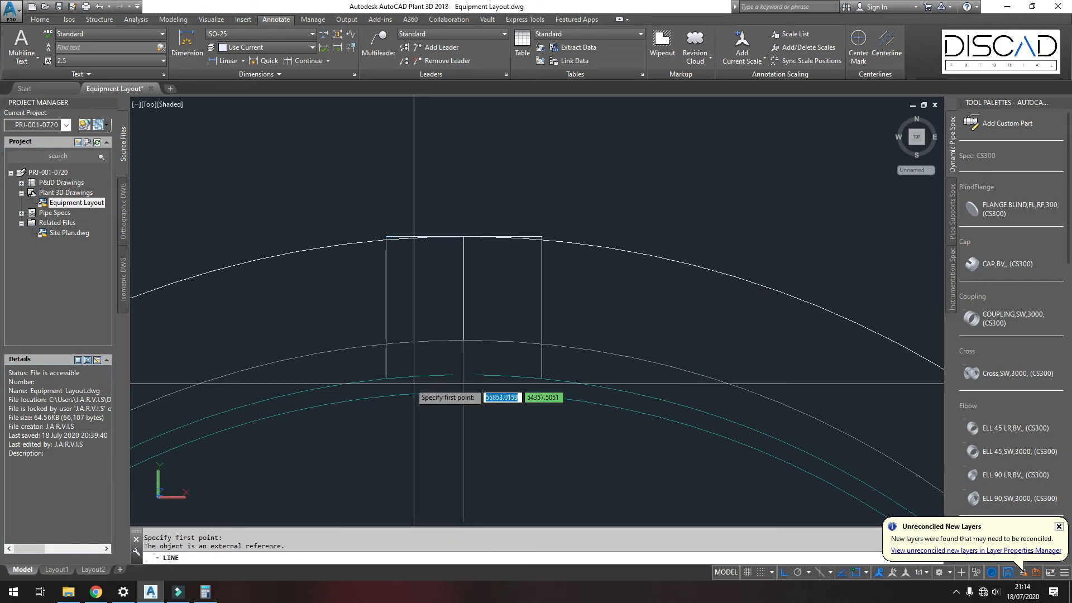
left_click(385, 379)
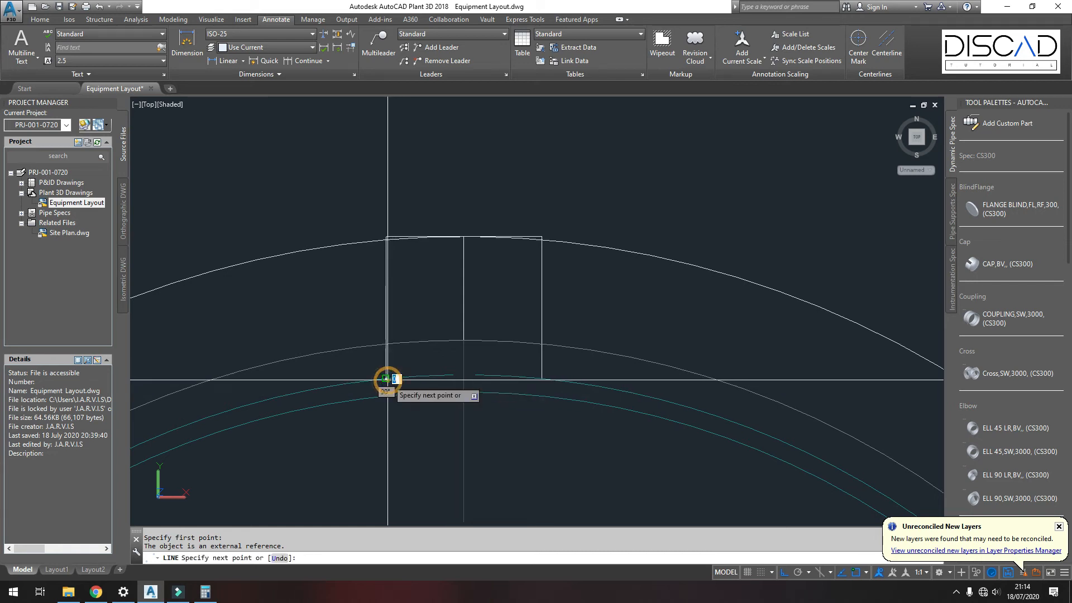
key("Escape")
Step: Extend the right offset line down to the horizontal line
type("ex")
key("Return")
key("Return")
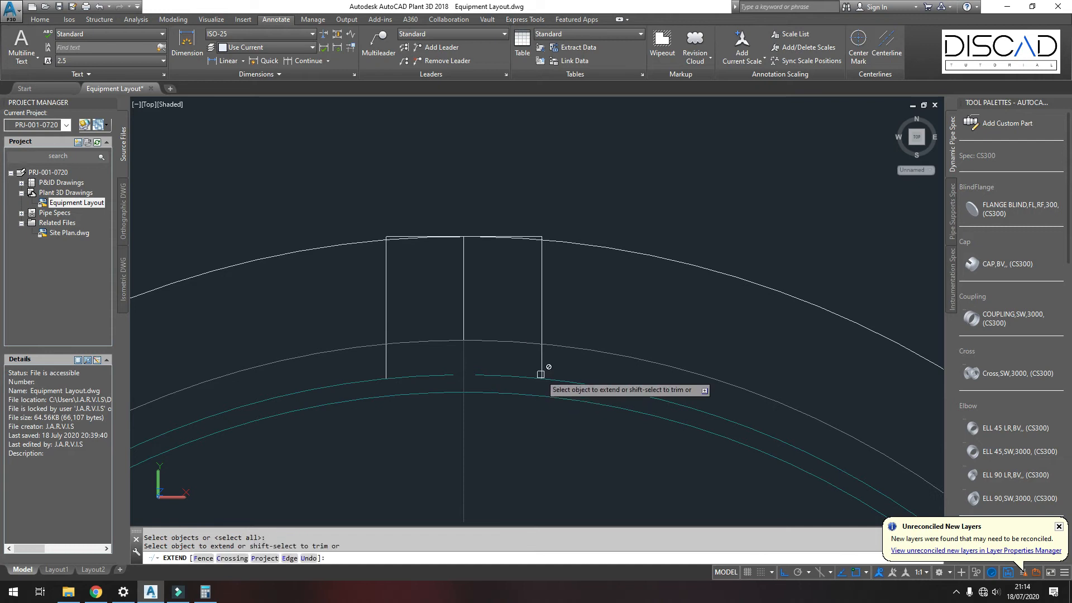
left_click(542, 370)
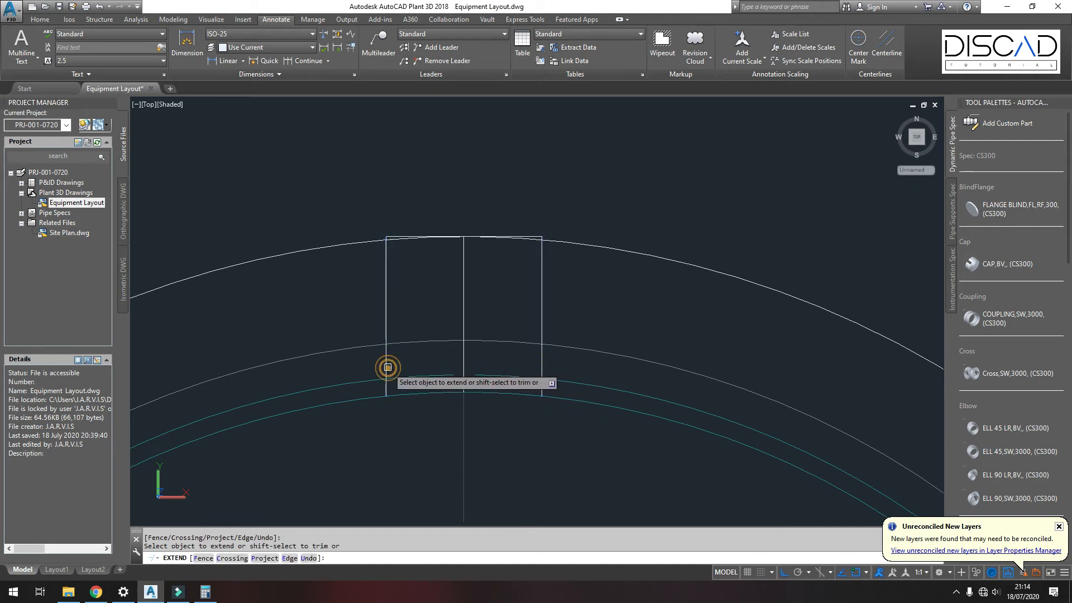
key("Return")
Step: Draw a line across the bottom of the opening between the two offset lines
type("l")
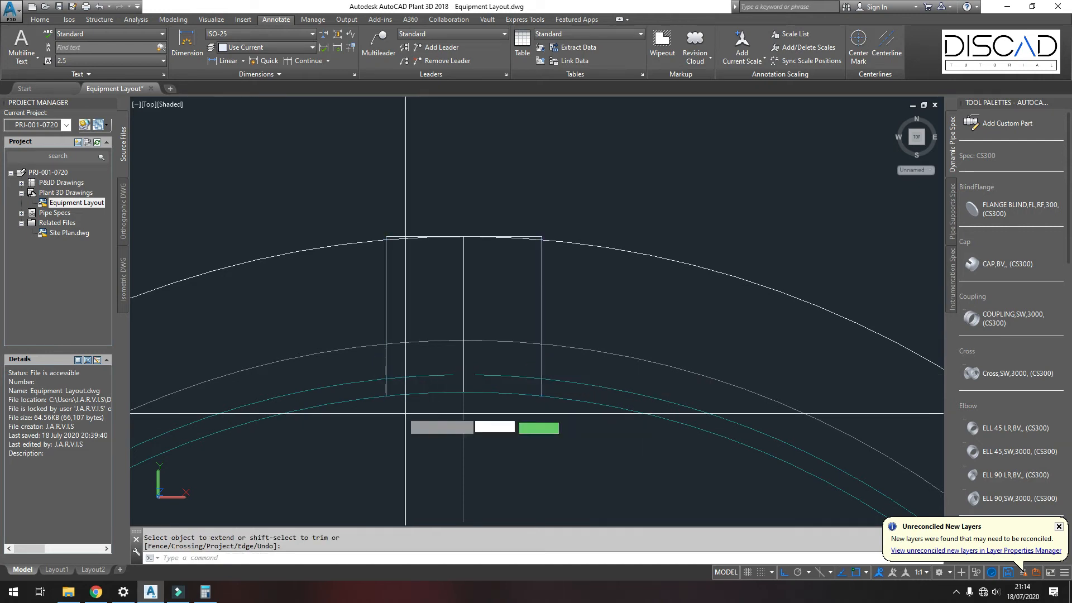
key("Return")
left_click(387, 398)
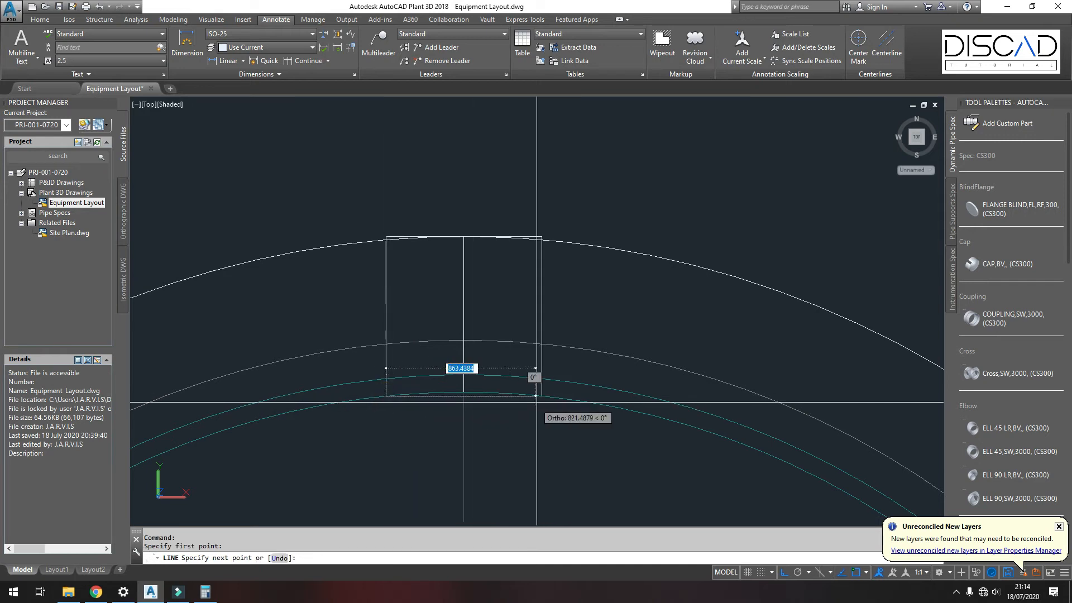
left_click(541, 400)
key("Return")
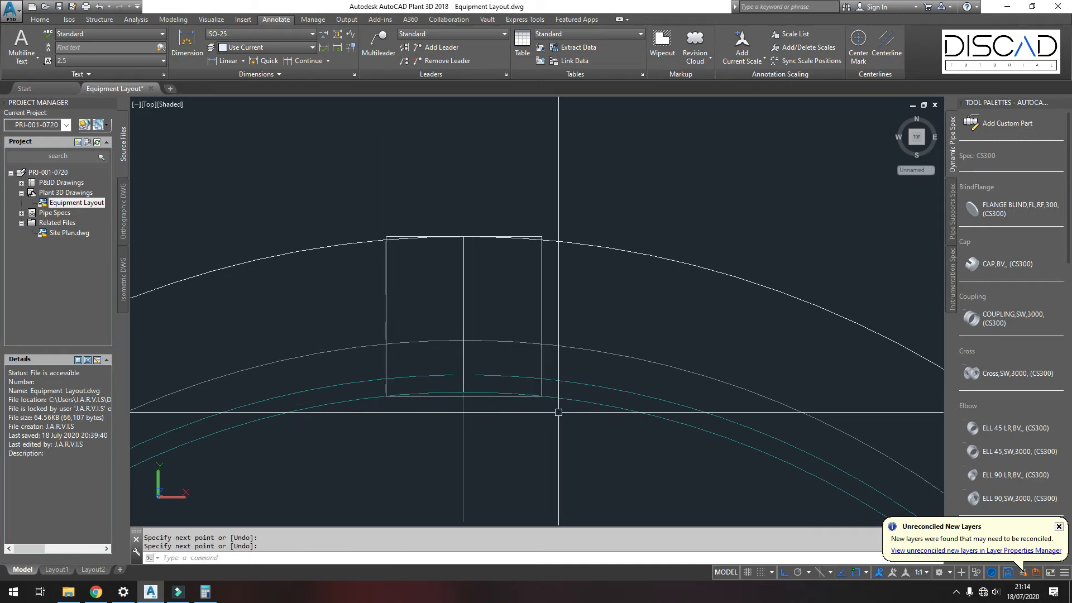
Step: Move the new bottom line 100 units downward
scroll(550, 413, "down", 2)
middle_click_drag(494, 411, 495, 348)
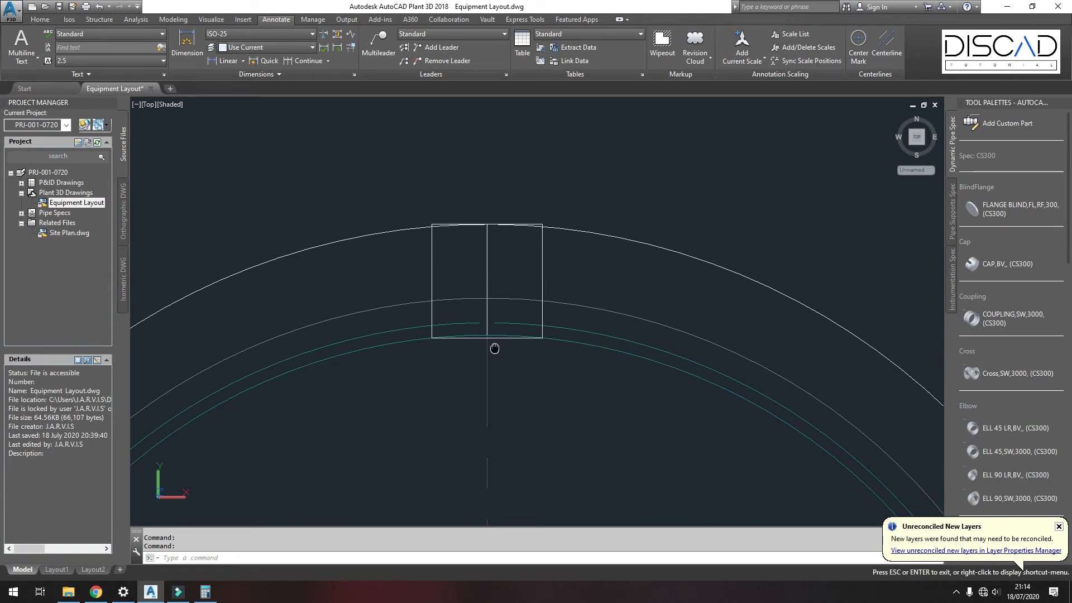
key("Escape")
scroll(495, 348, "up", 3)
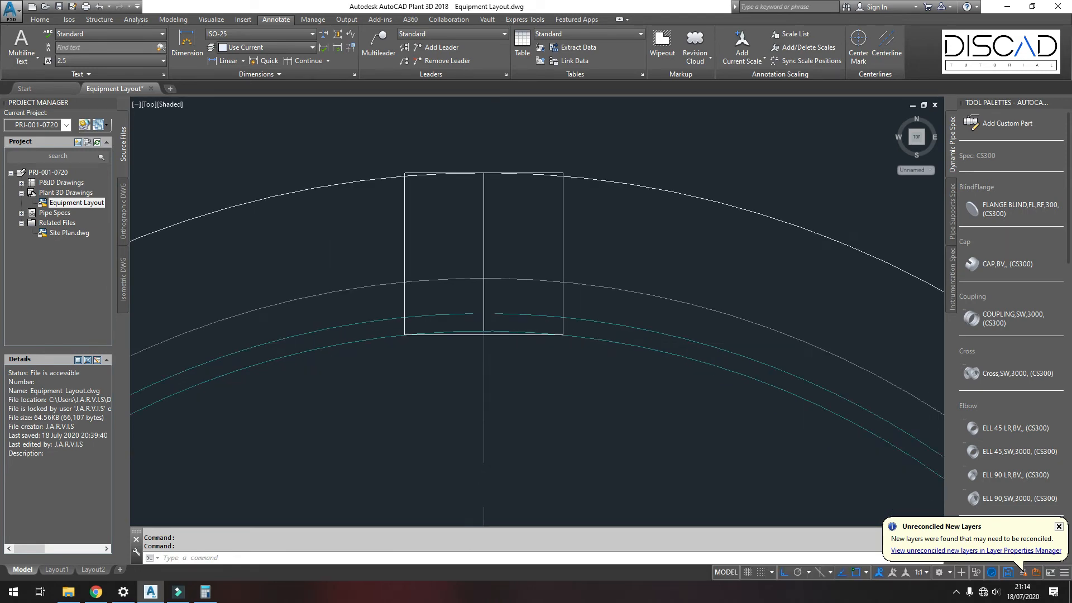
left_click(518, 332)
key("Return")
left_click(517, 353)
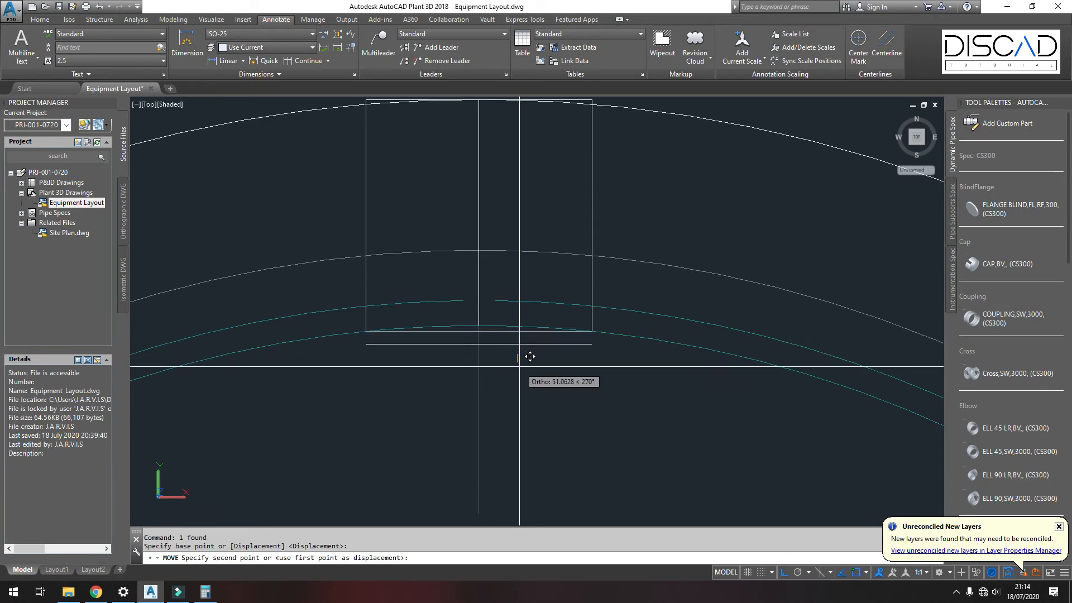
type("100")
key("Return")
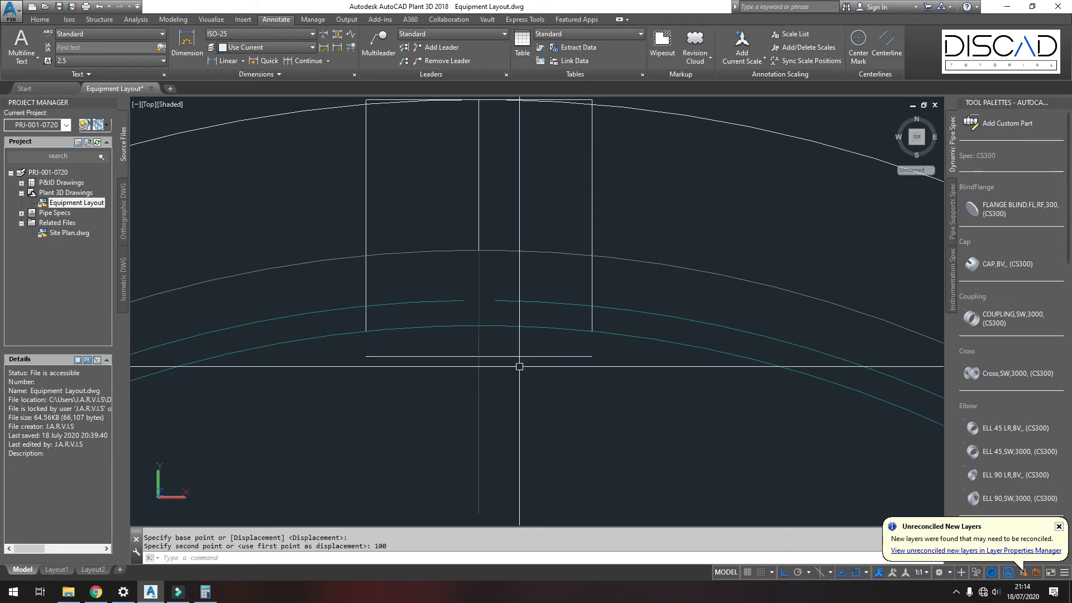
Step: Extend the left side line down to the moved bottom line
type("ex")
key("Return")
left_click(519, 355)
key("Return")
left_click(366, 319)
key("Return")
Step: Start the structural Member command and open its member settings to choose a shape standard
scroll(431, 346, "down", 4)
scroll(465, 328, "down", 2)
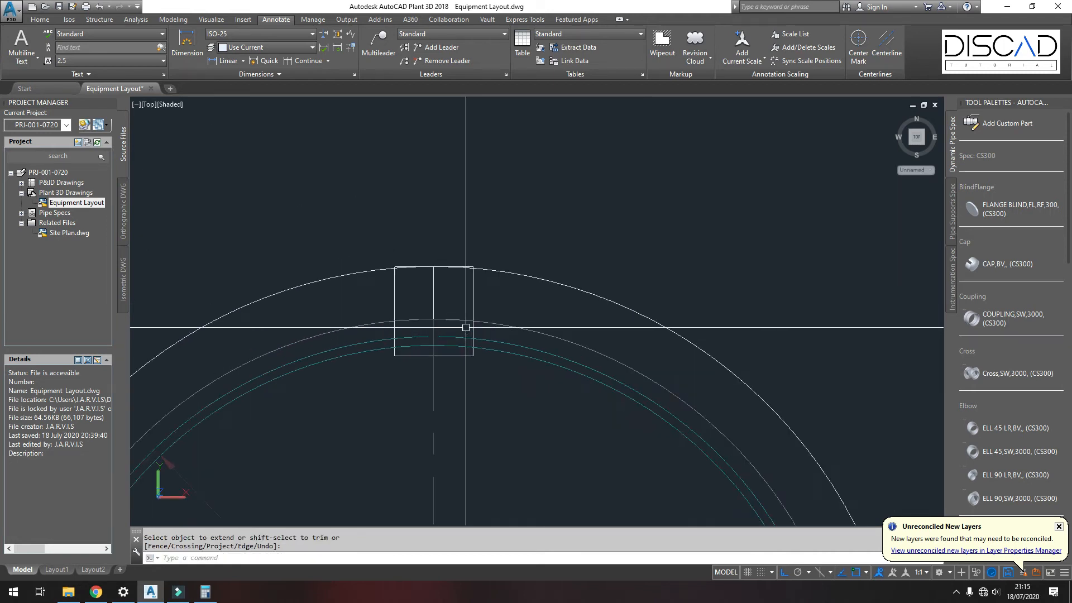
mouse_move(494, 332)
middle_mouse_down("shift")
mouse_move(441, 292)
mouse_move(421, 258)
mouse_move(477, 221)
middle_mouse_up("shift")
middle_click_drag(491, 259, 497, 352)
scroll(532, 321, "up", 4)
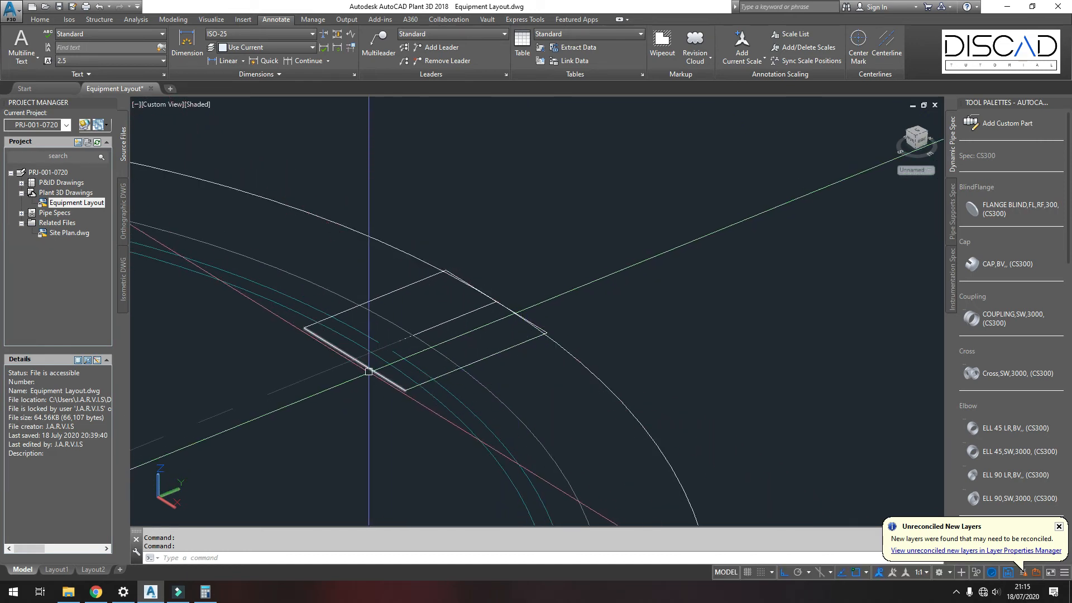
key("Escape")
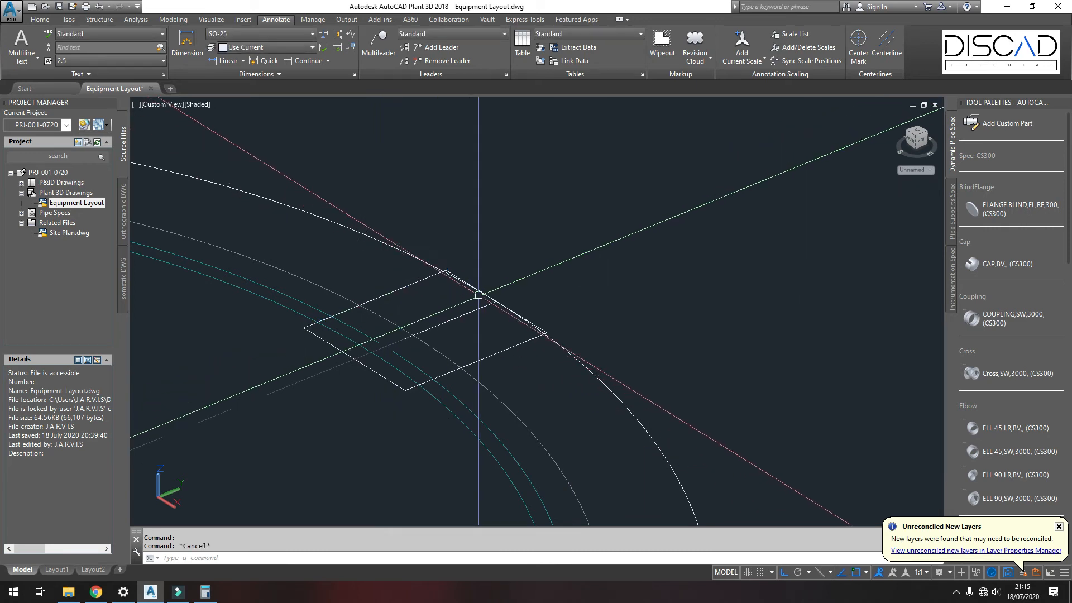
left_click(89, 21)
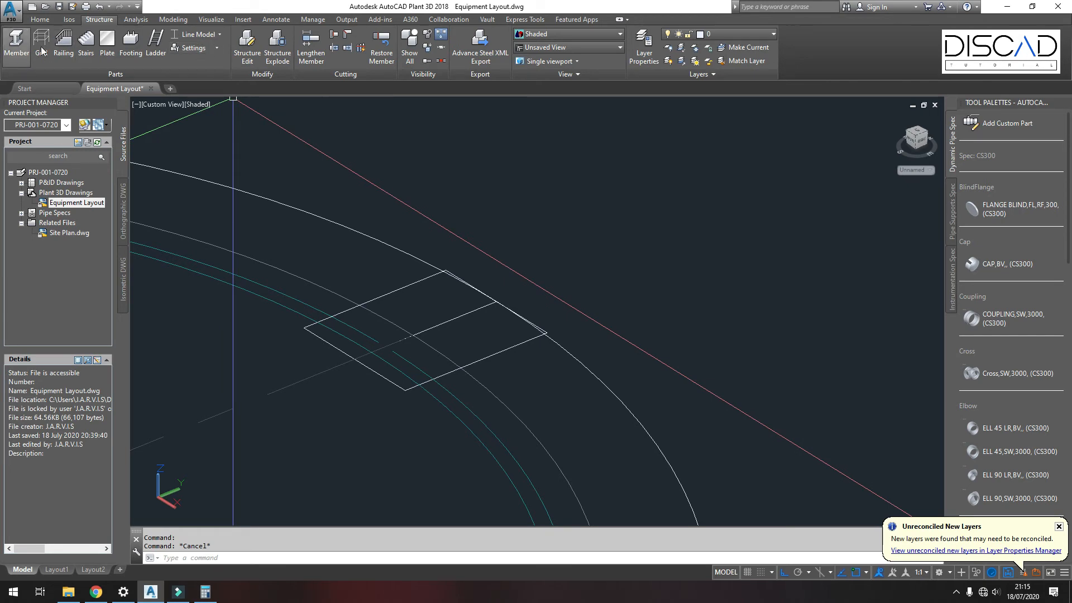
left_click(16, 44)
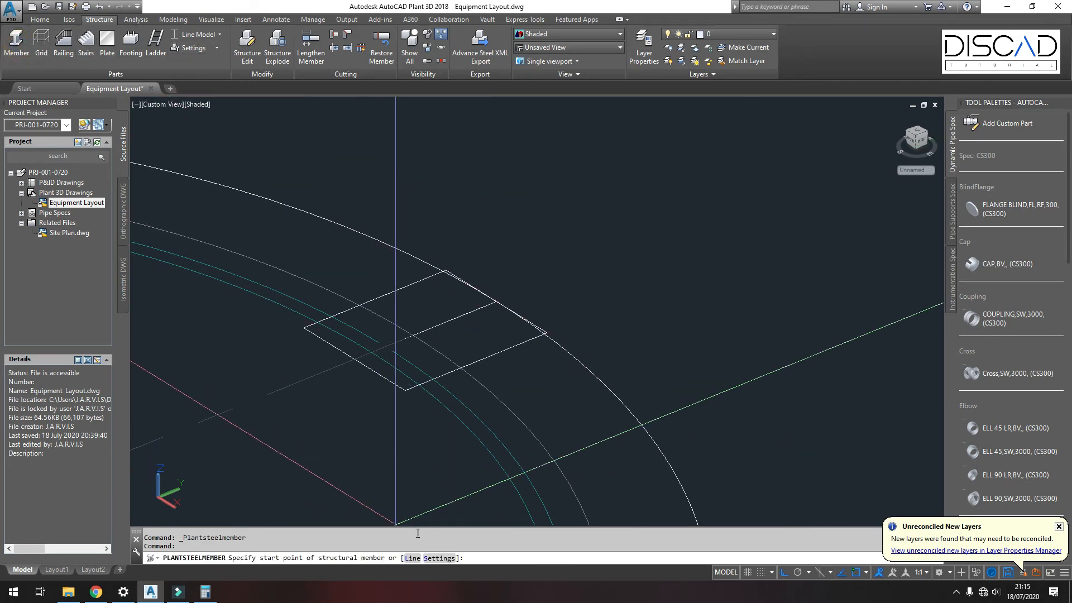
left_click(440, 559)
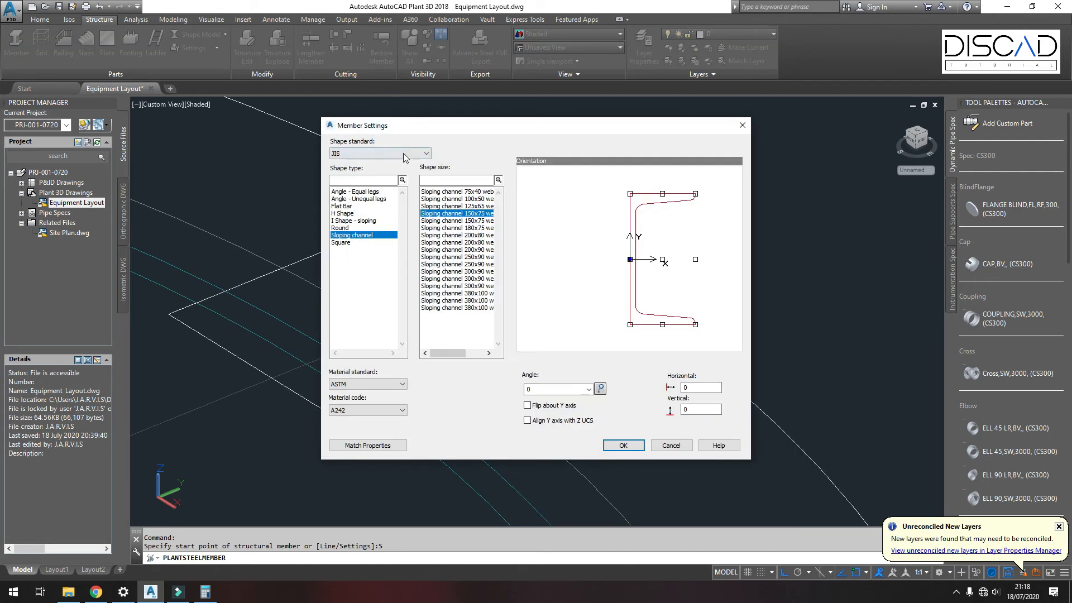
left_click(404, 156)
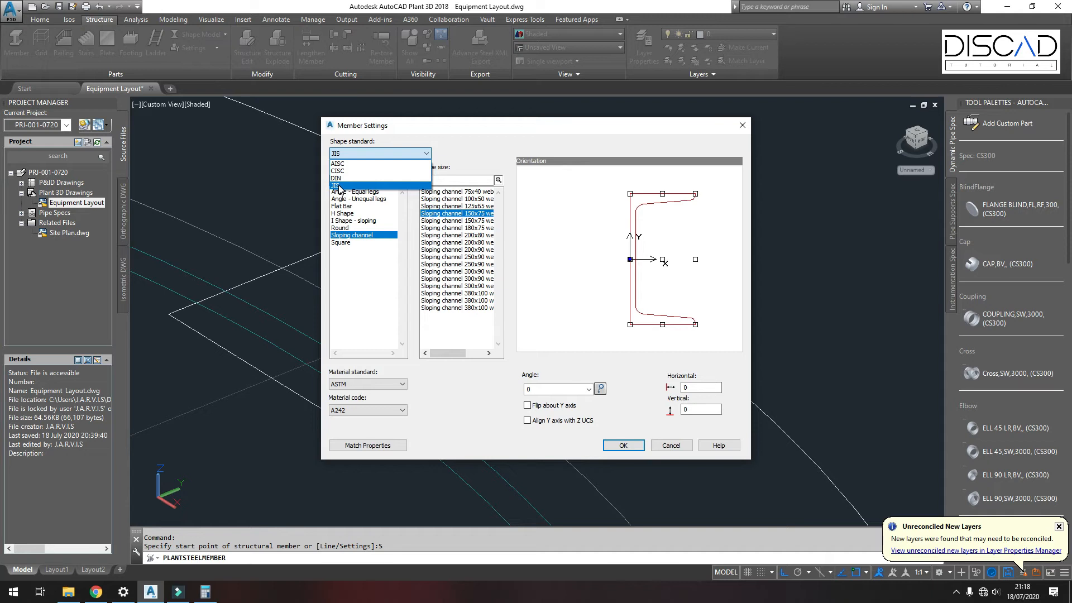
Step: Set the member shape standard to JIS and choose the Sloping channel 150x75 size with top-corner insertion
left_click(339, 186)
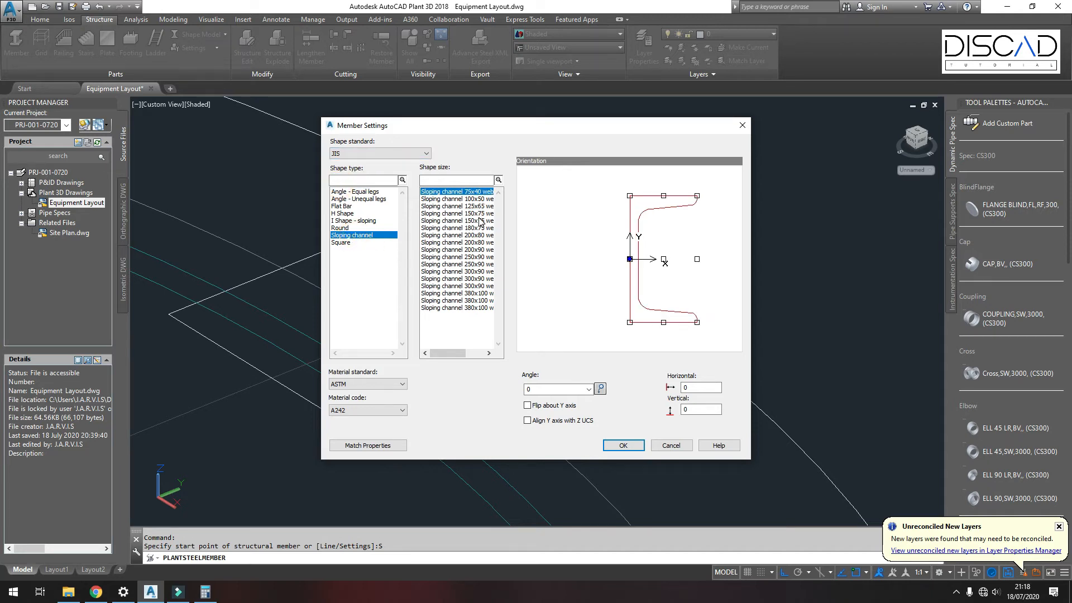
mouse_move(452, 355)
left_mouse_down()
mouse_move(474, 356)
mouse_move(457, 360)
left_mouse_up()
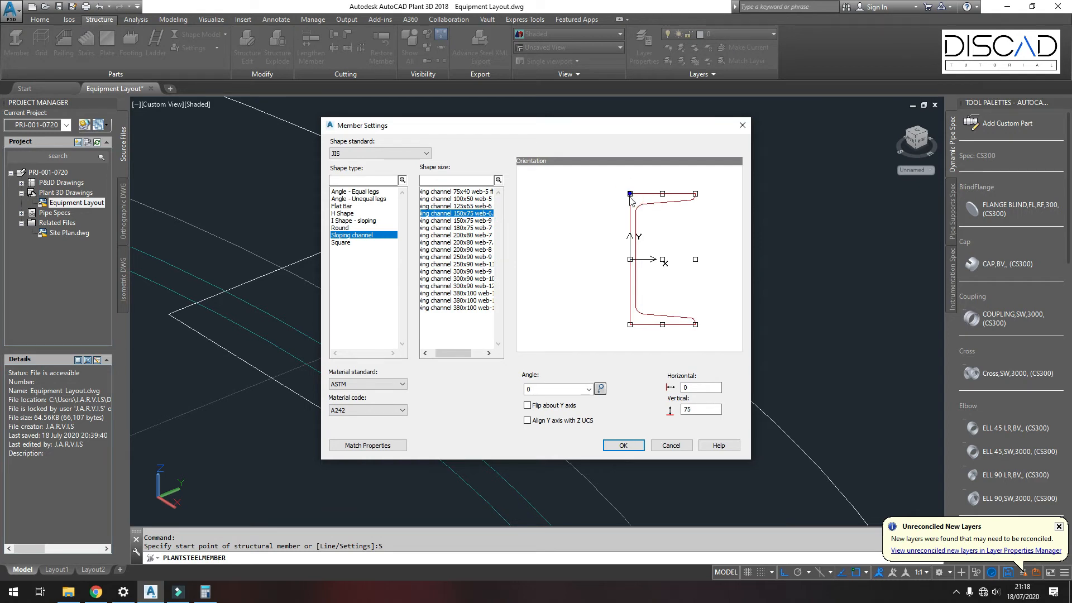
left_click(624, 445)
Step: Create structural members along the three platform outline lines
type("L")
key("Return")
left_click(474, 208)
left_click(432, 207)
left_click(544, 372)
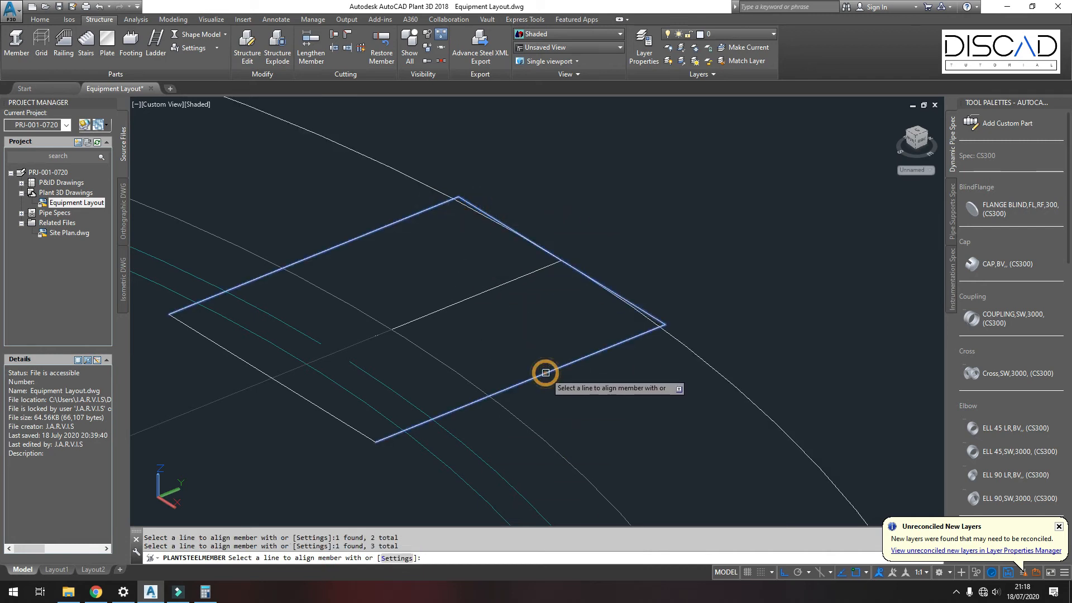
right_click(520, 324)
left_click(545, 331)
right_click(519, 328)
left_click(522, 331)
right_click(519, 328)
left_click(519, 330)
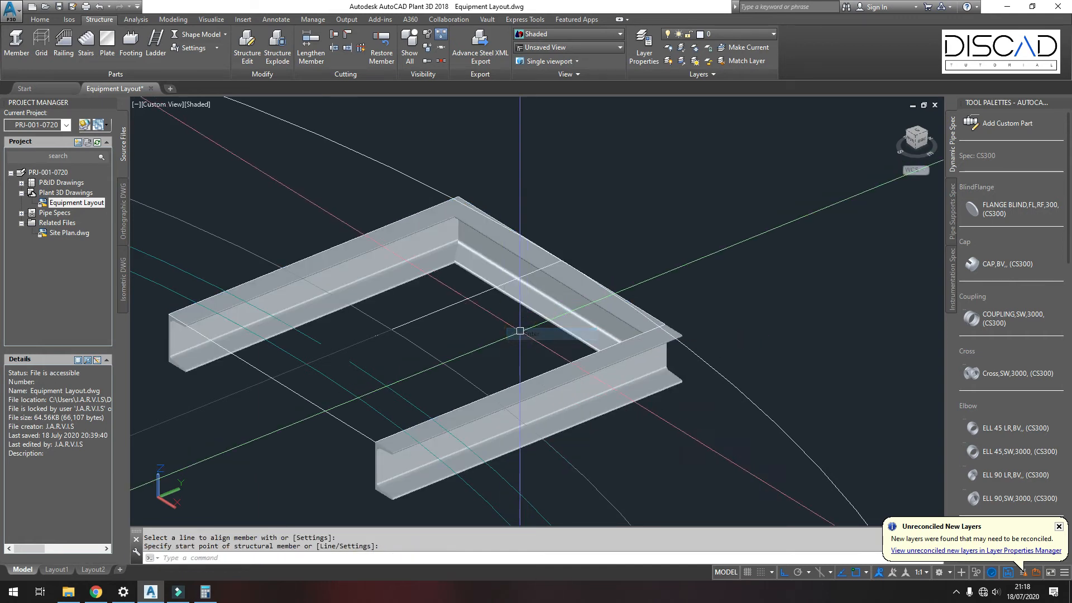
Step: Edit the front channel member to flip it about its Y axis
middle_click_drag(502, 316, 505, 323, "shift")
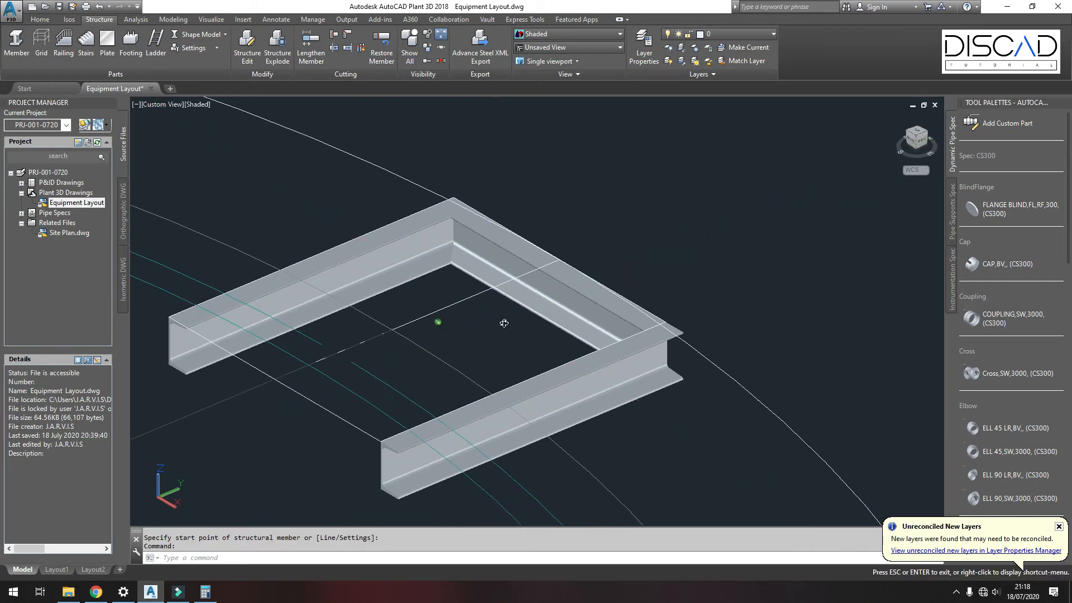
left_click(563, 369)
right_click(570, 375)
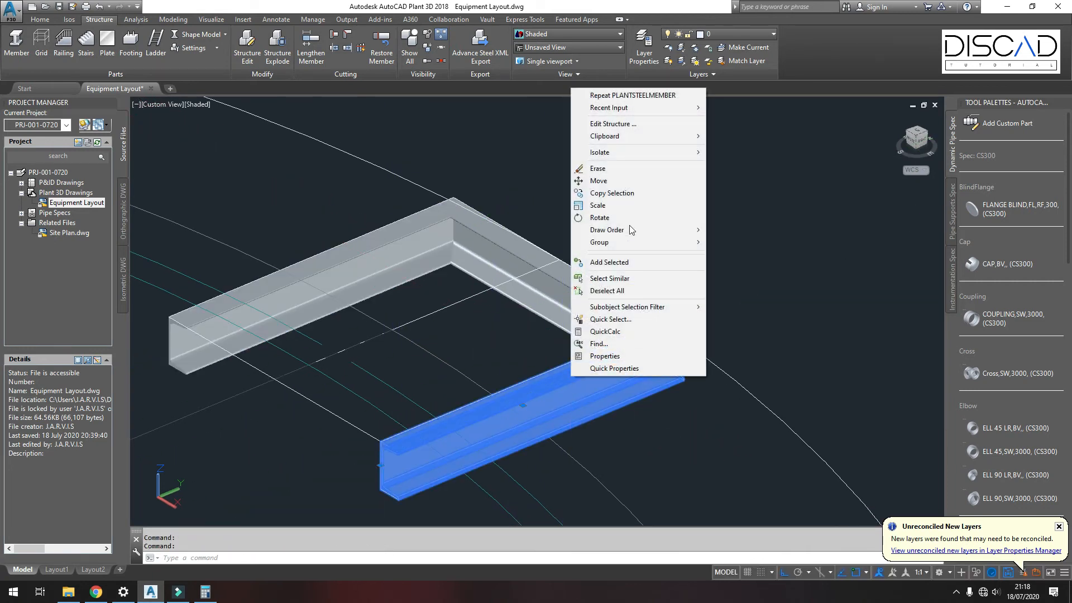
left_click(621, 128)
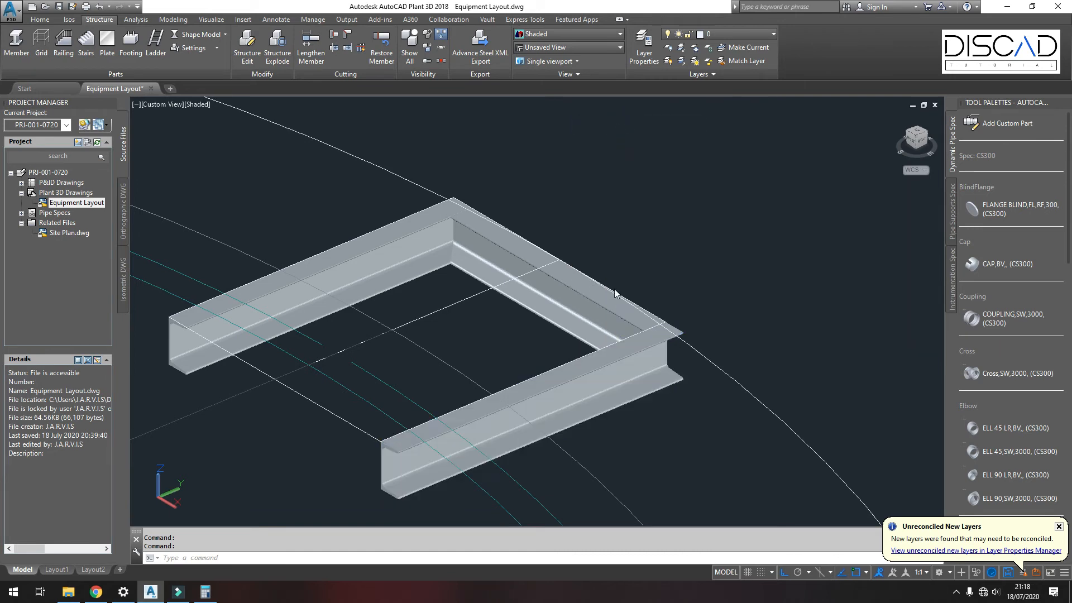
left_click(527, 406)
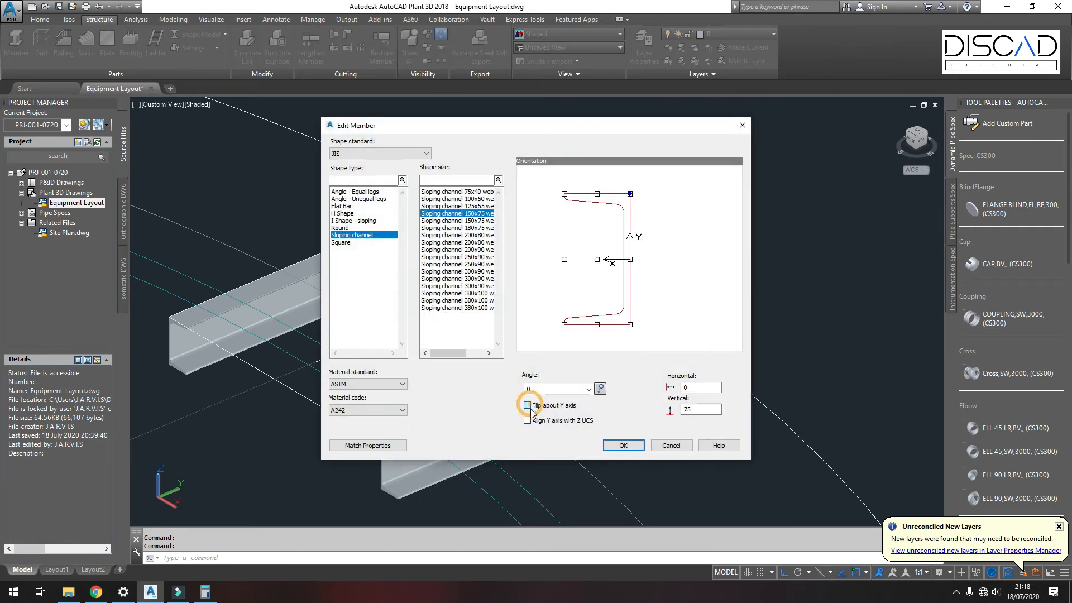
left_click(621, 446)
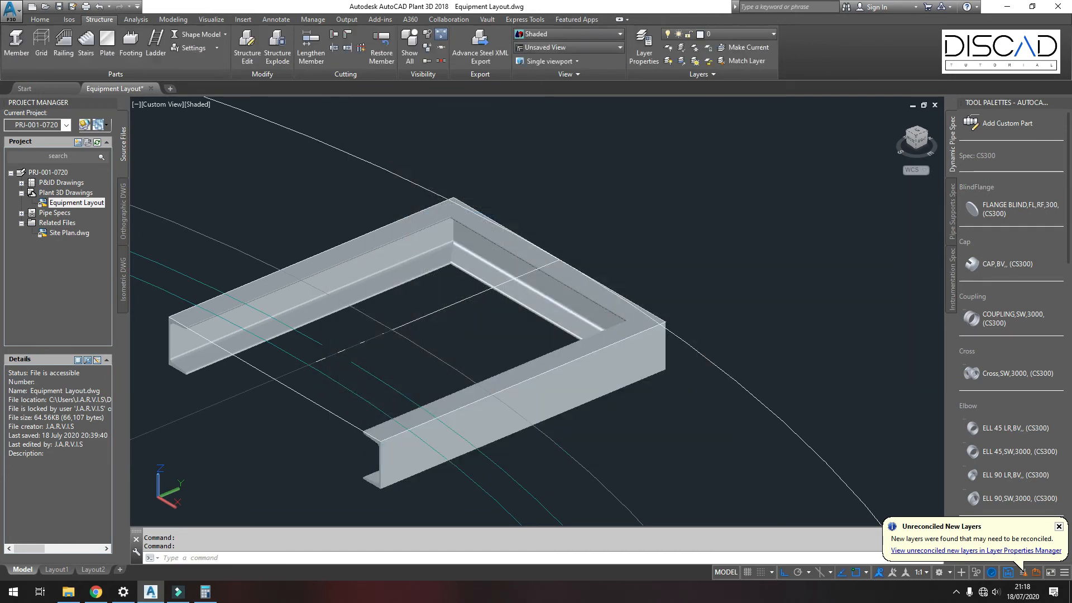
Step: Rotate the front channel 45 degrees about its end axis with 3D Rotate
left_click(574, 379)
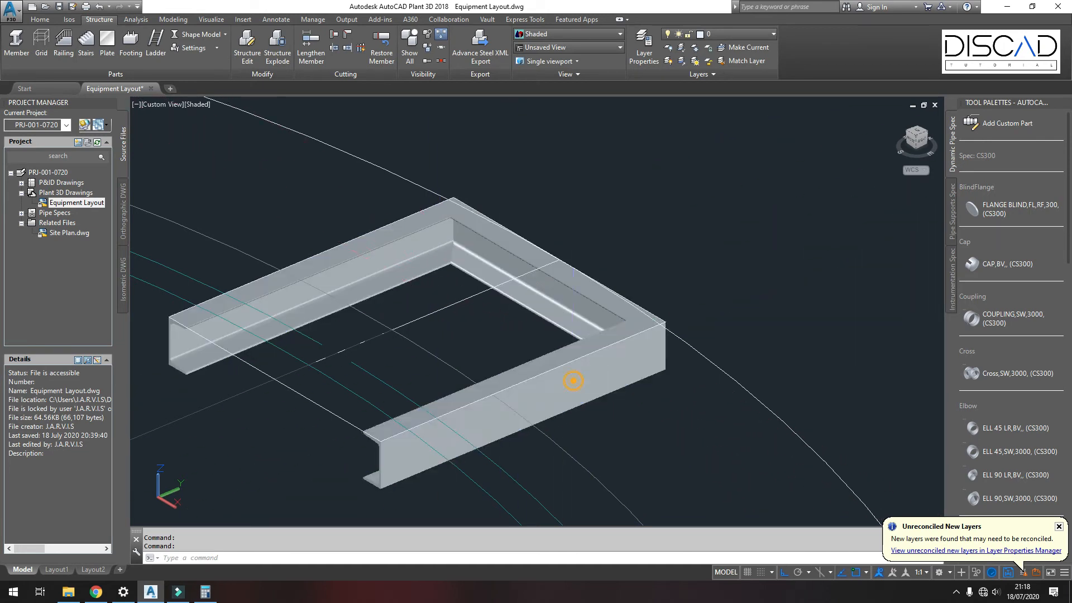
left_click(173, 19)
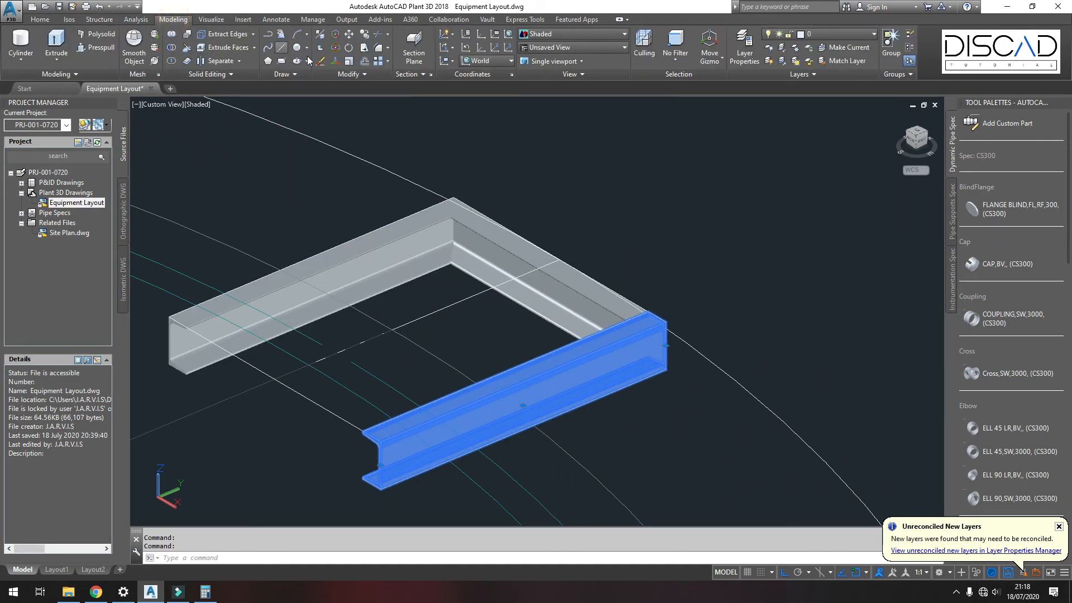
left_click(335, 51)
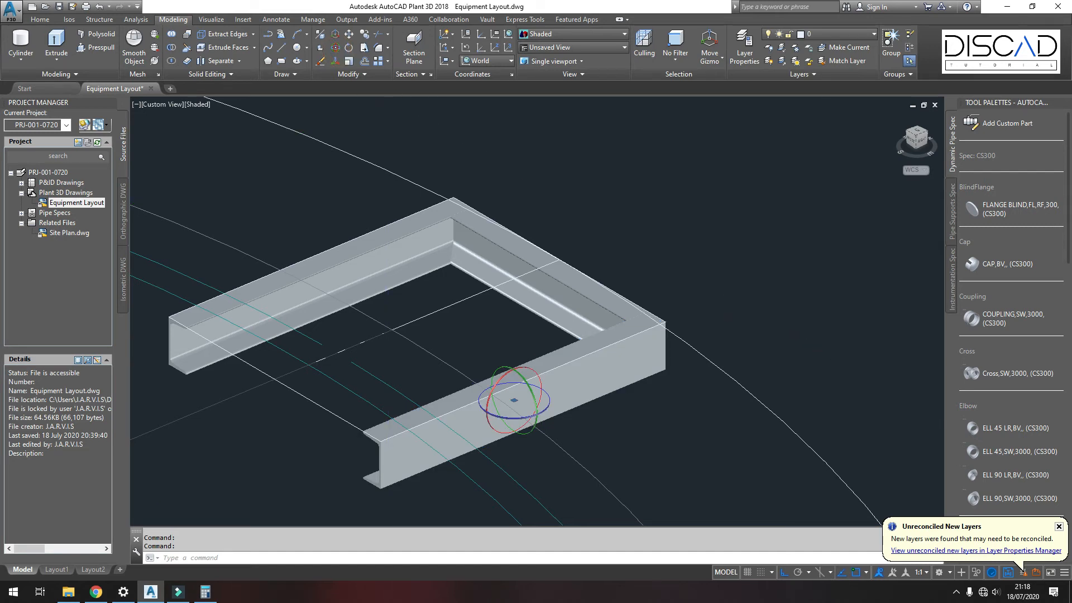
left_click(665, 369)
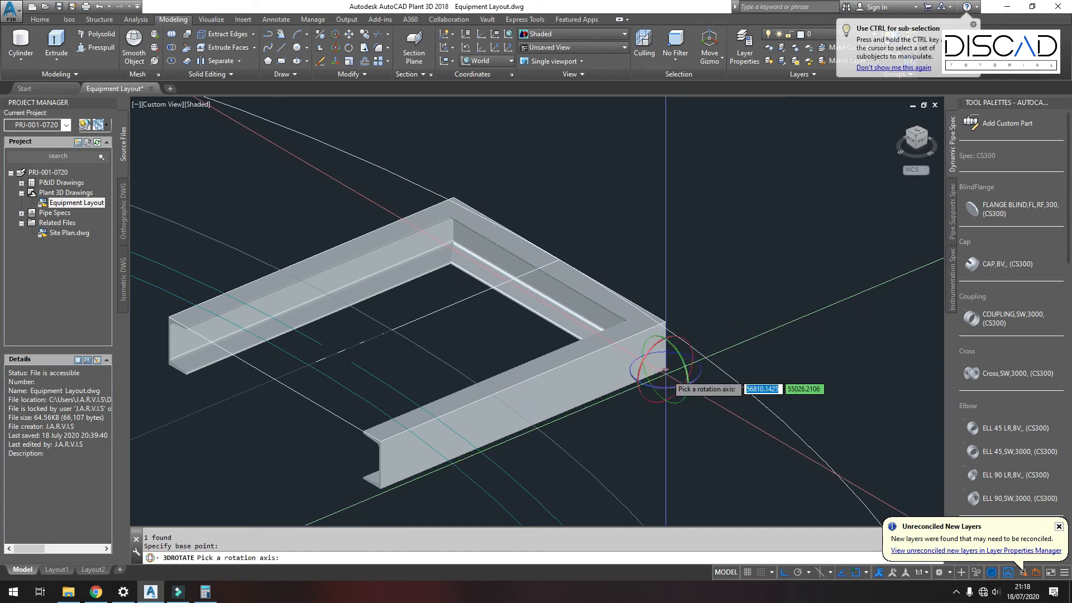
left_click(688, 343)
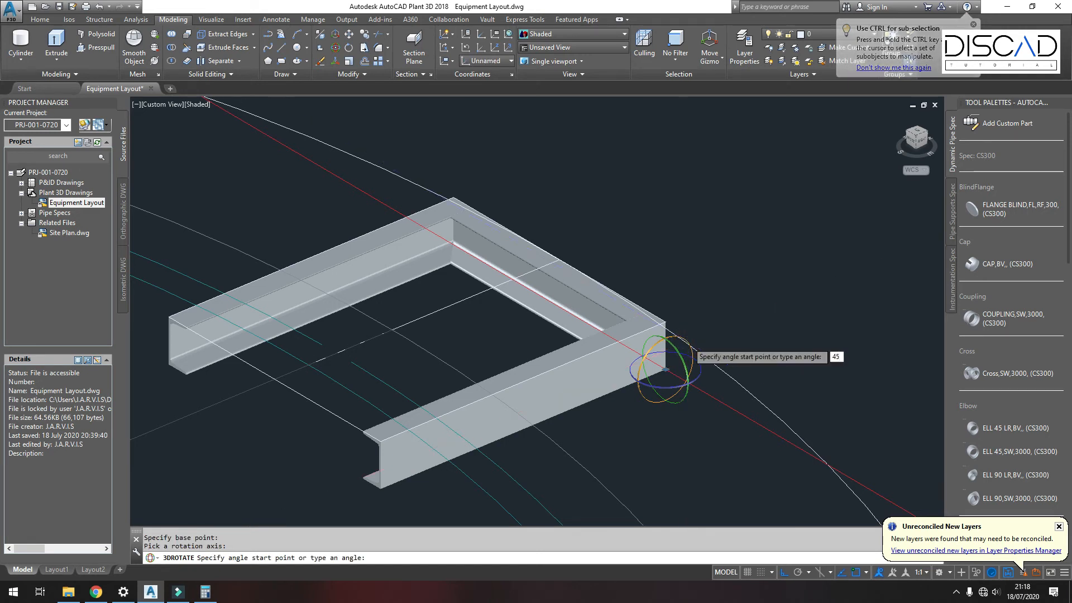
key("Return")
Step: Mirror the side member and rotated channel about a line across the frame, keeping the source objects
left_click(426, 270)
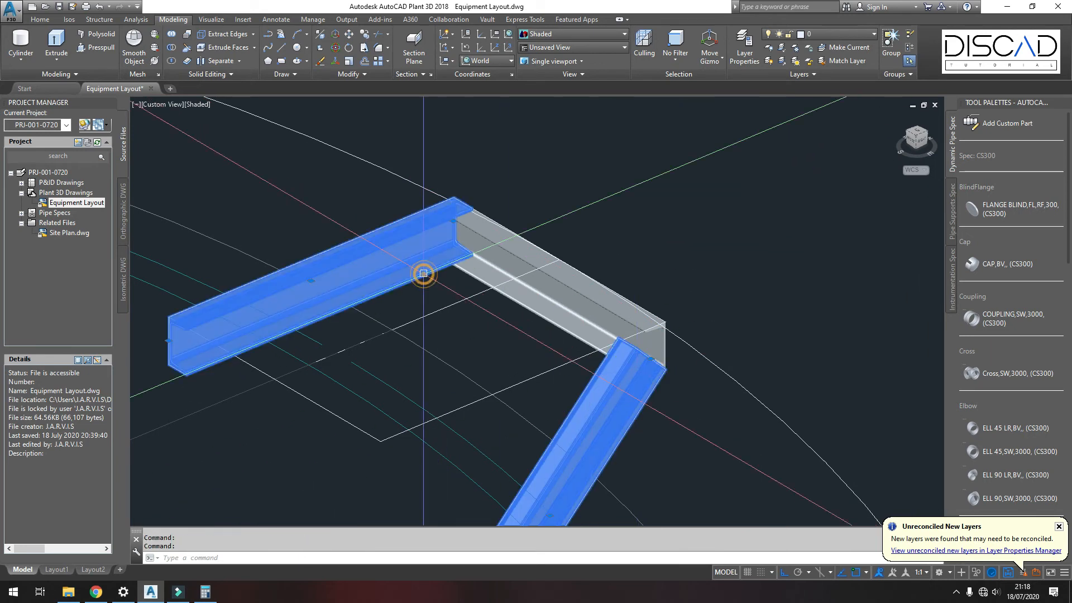
left_click(363, 74)
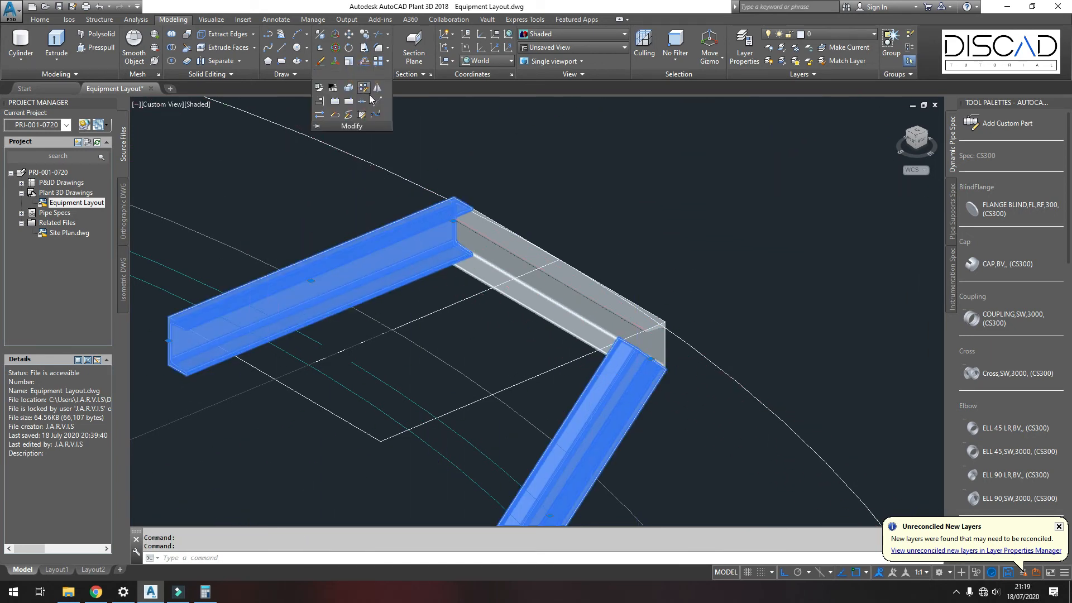
left_click(377, 88)
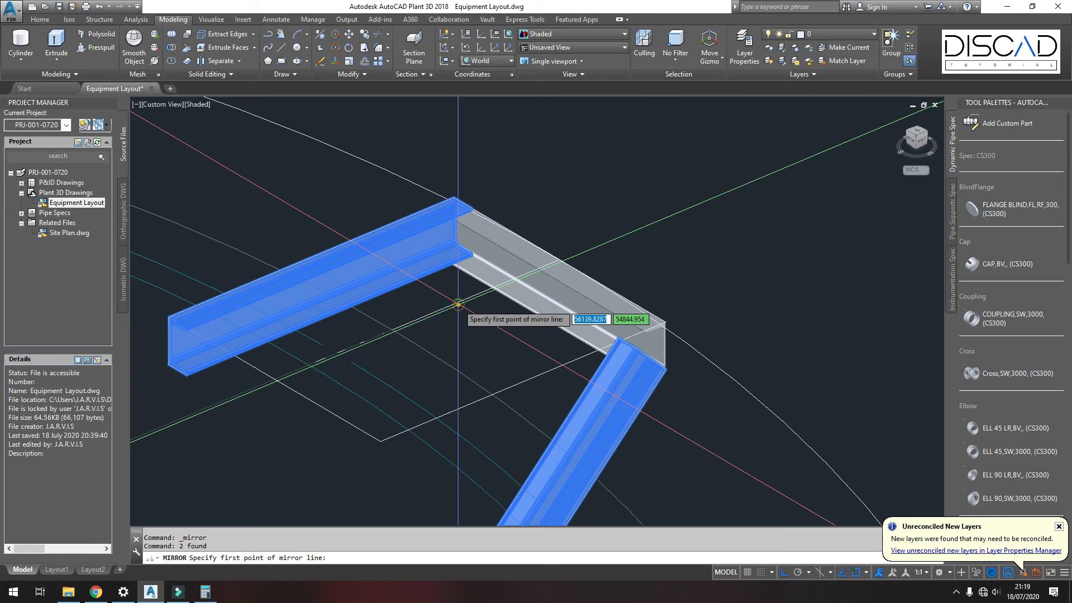
left_click(459, 305)
left_click(627, 239)
right_click(626, 236)
left_click(636, 242)
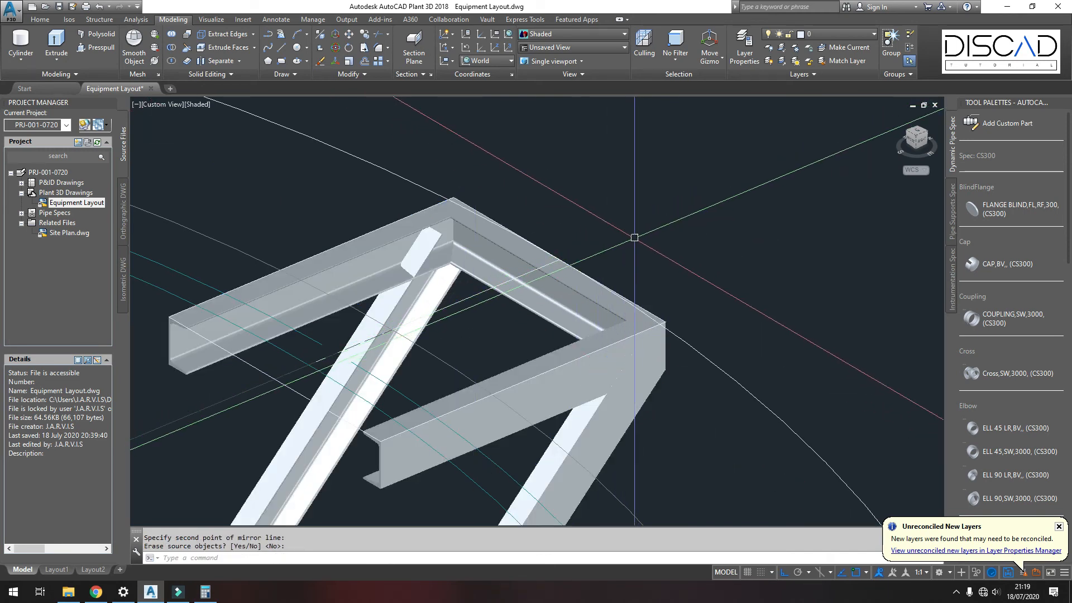
Step: Cut the diagonal brace against the top frame member with the member Cut tool
scroll(602, 228, "down", 3)
scroll(533, 282, "up", 2)
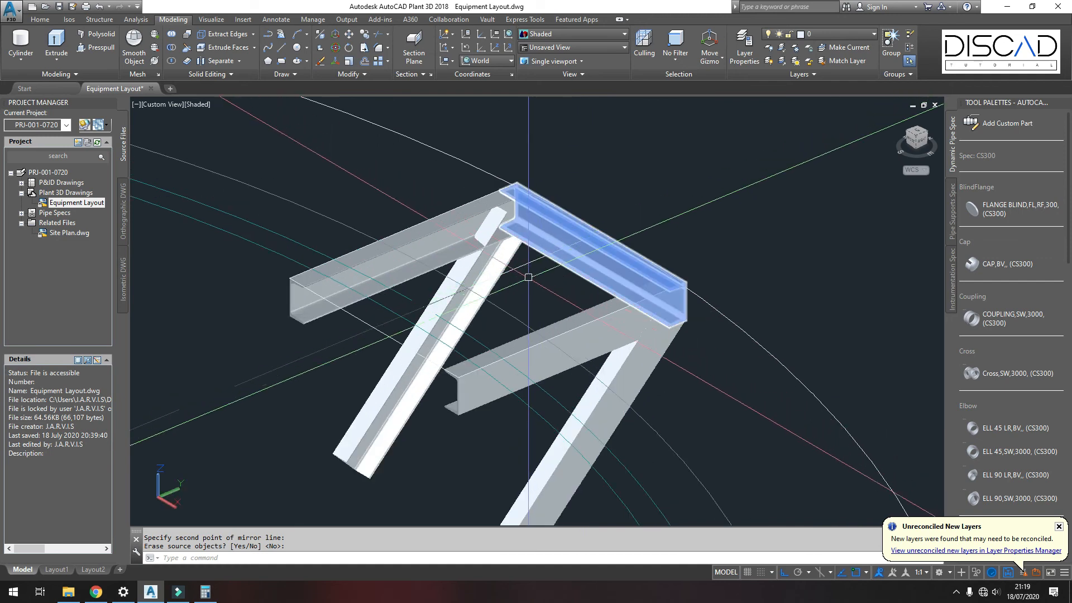
scroll(494, 236, "up", 3)
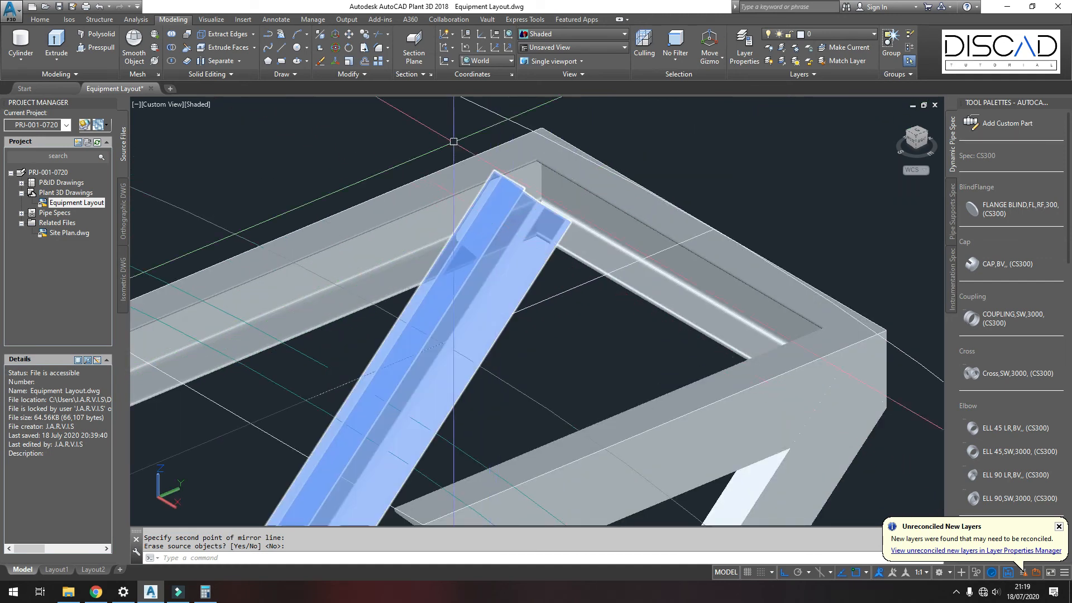
left_click(101, 20)
key("ctrl+z")
left_click(333, 35)
left_click(439, 192)
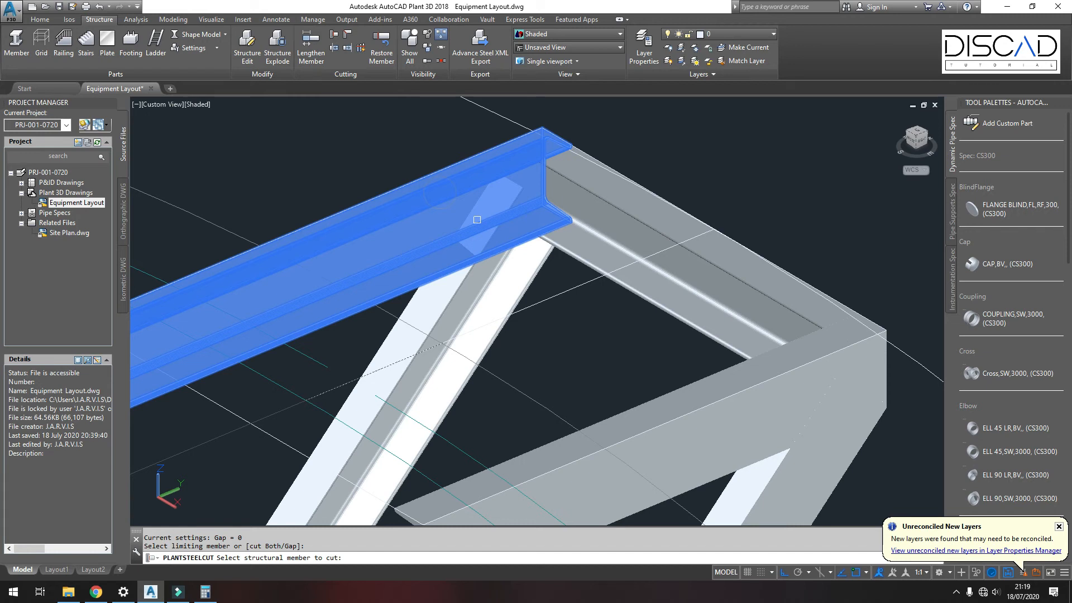
left_click(495, 266)
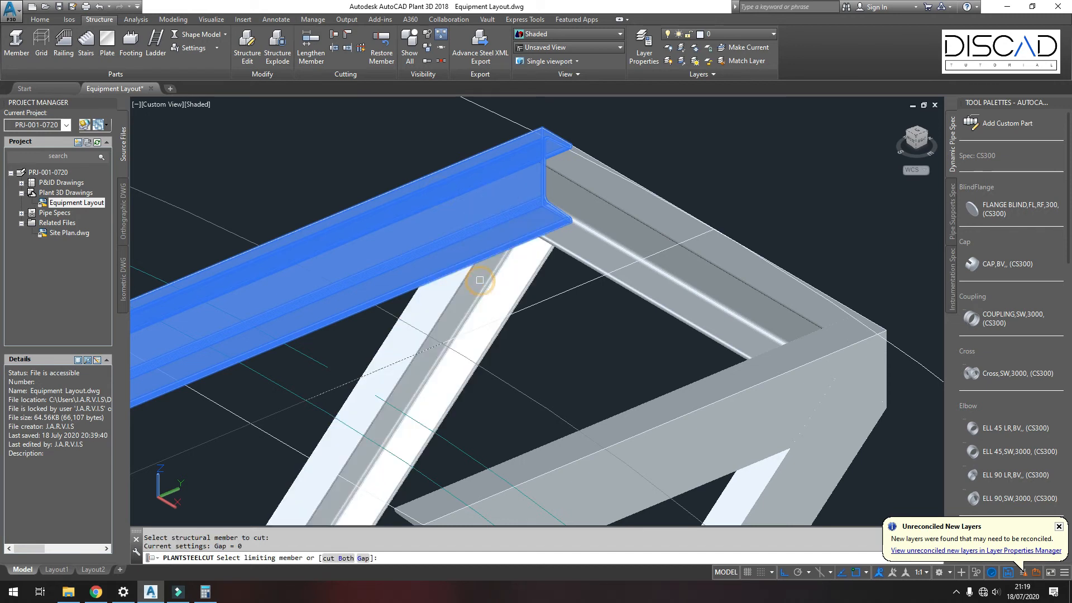
middle_click_drag(526, 328, 775, 329, "shift")
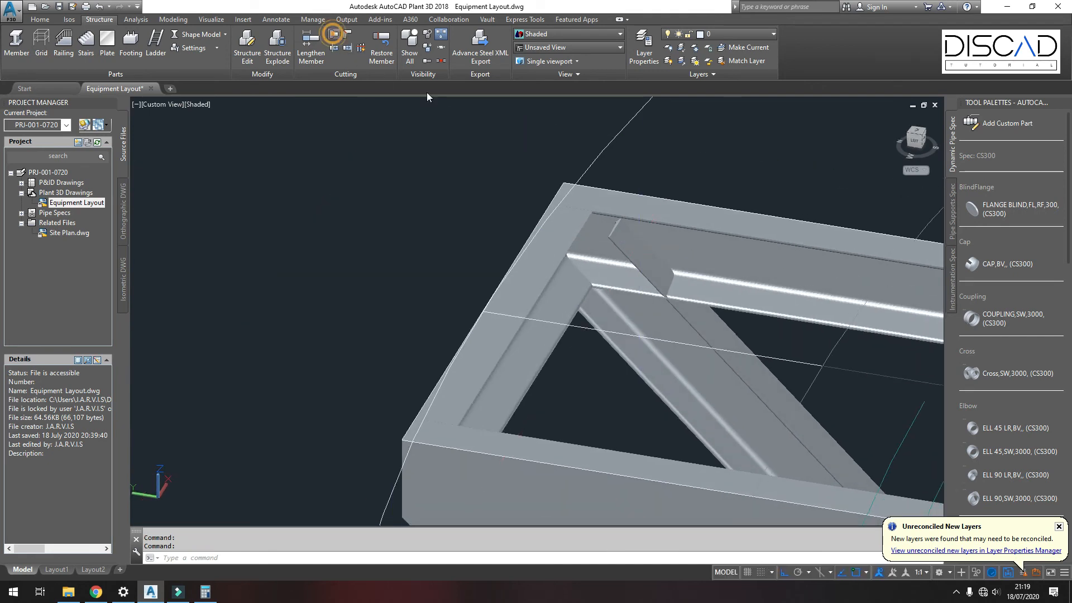
Step: Cut the other diagonal brace against its limiting frame member
left_click(333, 34)
left_click(704, 298)
left_click(694, 323)
Step: Delete the leftover line along the front channel
middle_click_drag(694, 322, 552, 263, "shift")
middle_click_drag(545, 307, 355, 346, "shift")
scroll(593, 269, "up", 2)
middle_click_drag(589, 265, 555, 258)
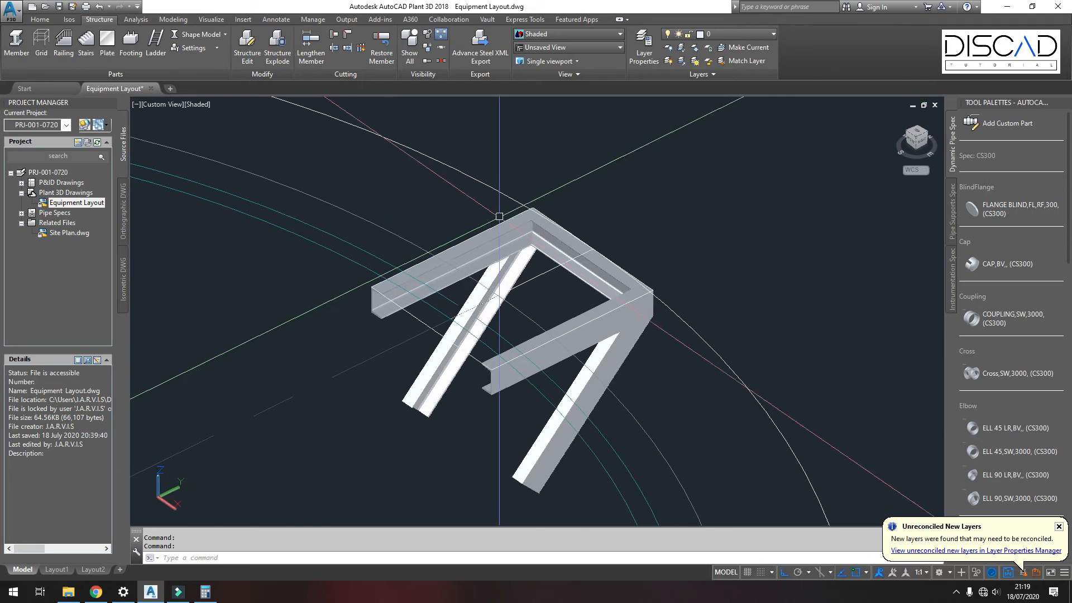
scroll(491, 215, "up", 2)
left_click(172, 22)
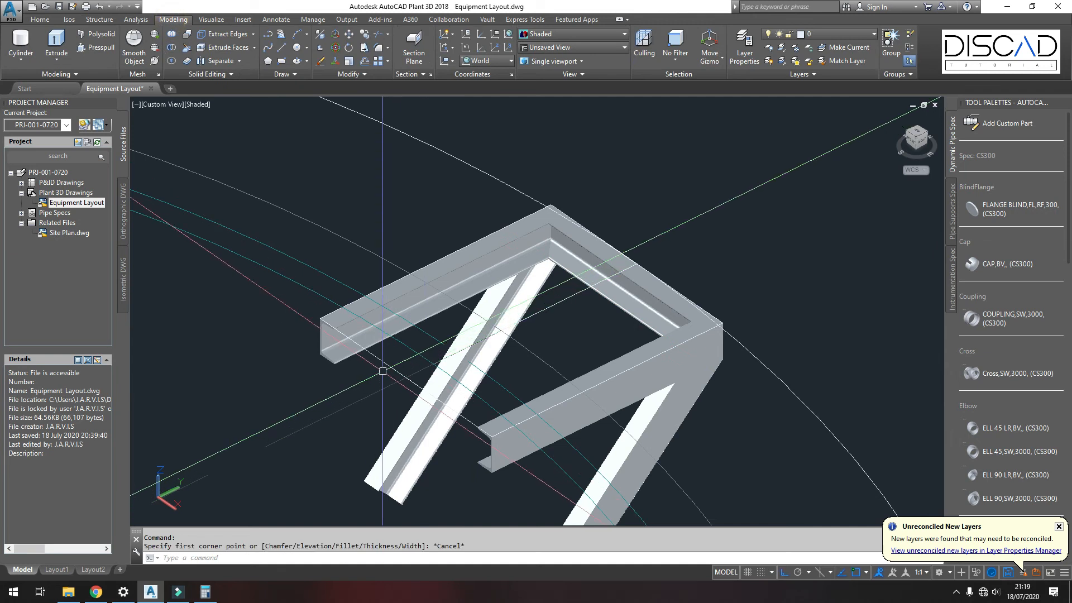
left_click(382, 363)
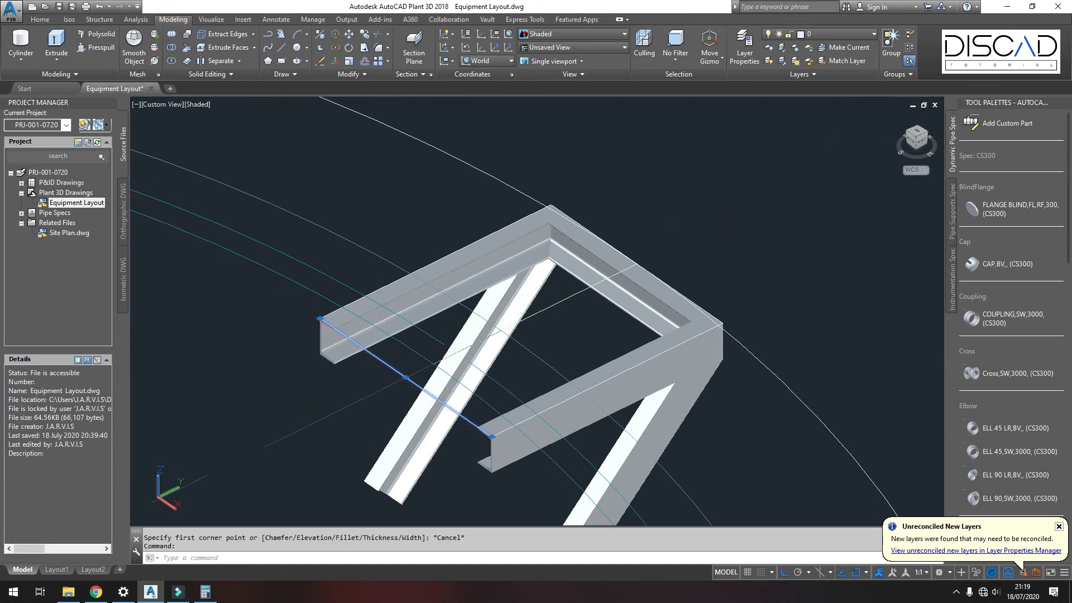
key("Delete")
Step: Draw a rectangle from the frame's top corner to the end of the front channel
left_click(282, 61)
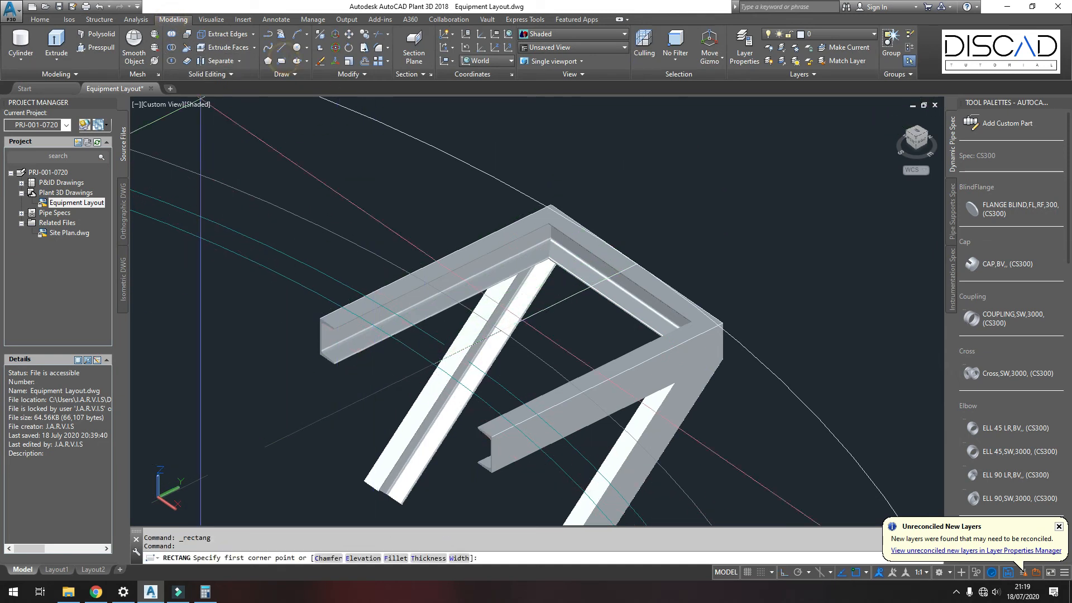
scroll(548, 207, "up", 3)
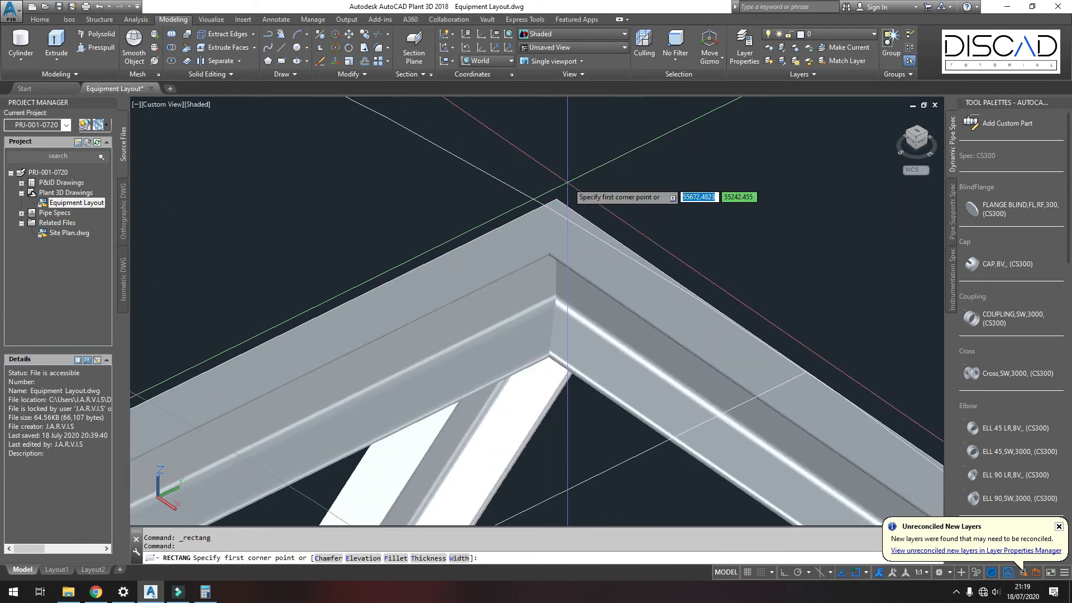
left_click(549, 206)
scroll(558, 203, "down", 4)
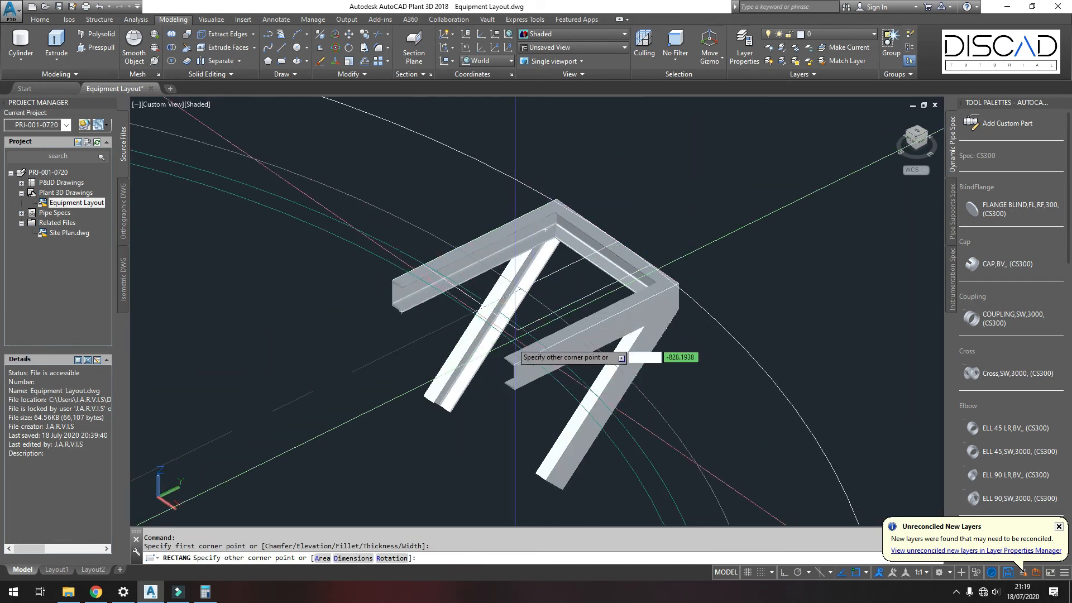
scroll(512, 370, "up", 5)
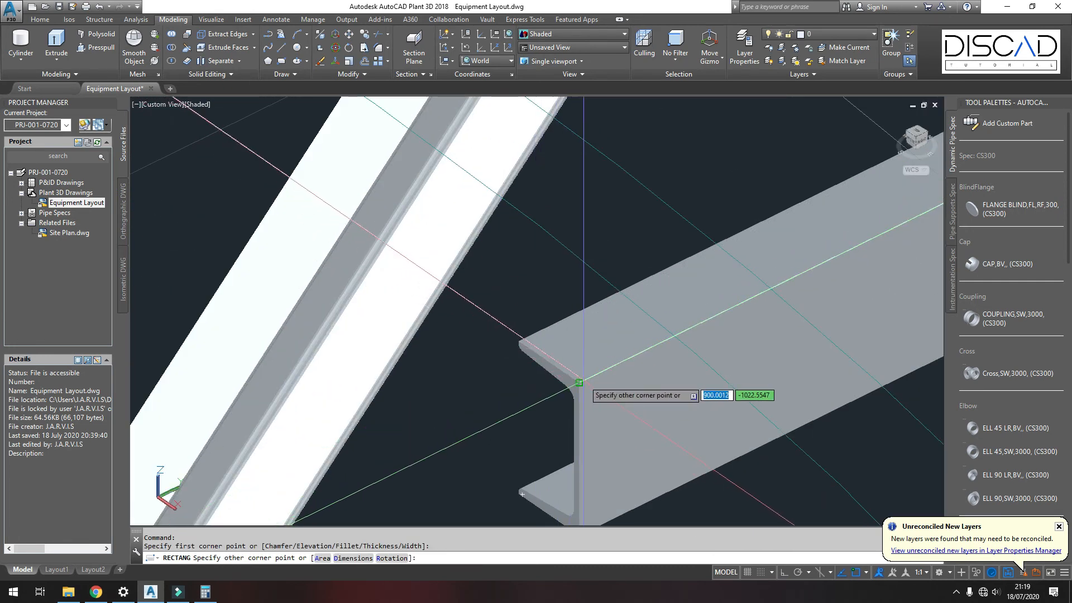
left_click(579, 382)
scroll(511, 397, "down", 7)
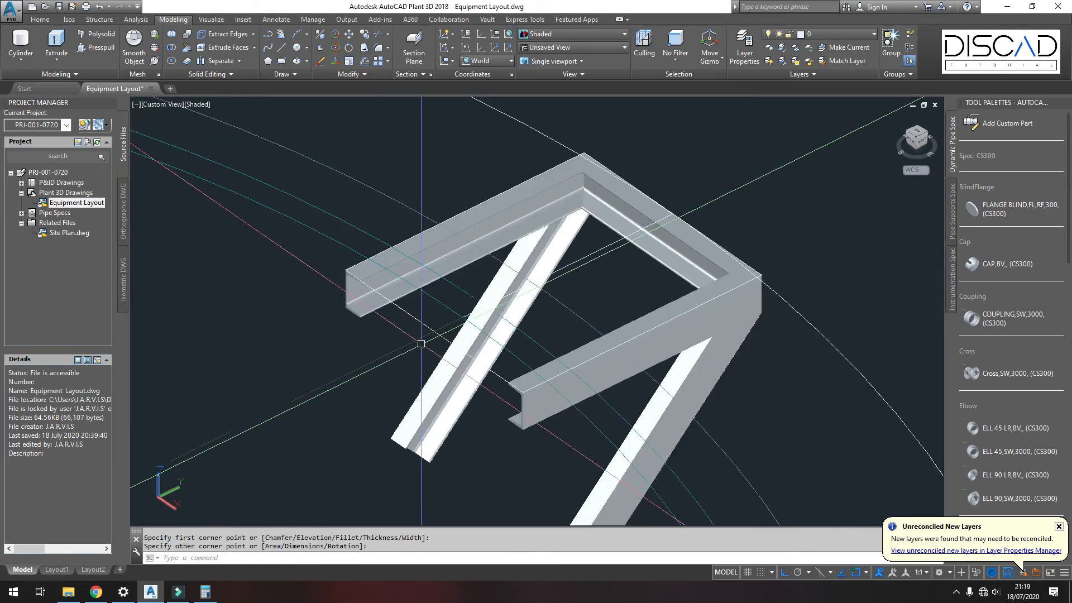
scroll(380, 297, "up", 2)
middle_click_drag(380, 297, 359, 296)
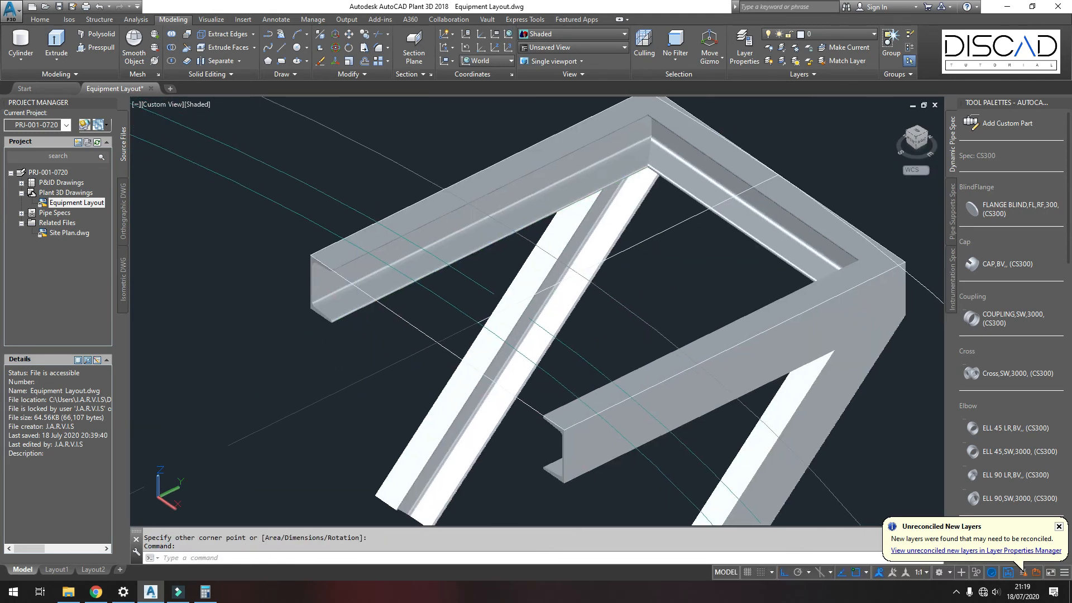
Step: Offset the new rectangle 30 units
left_click(366, 65)
type("30")
key("Return")
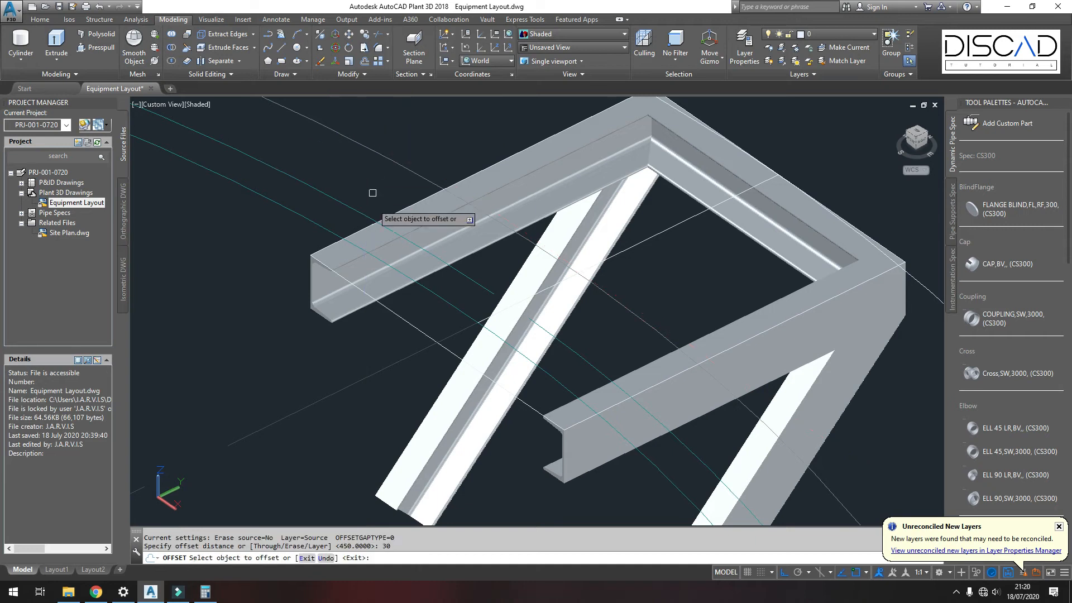
left_click(394, 309)
left_click(410, 307)
key("Return")
scroll(418, 300, "down", 2)
key("Return")
middle_click_drag(589, 273, 535, 292)
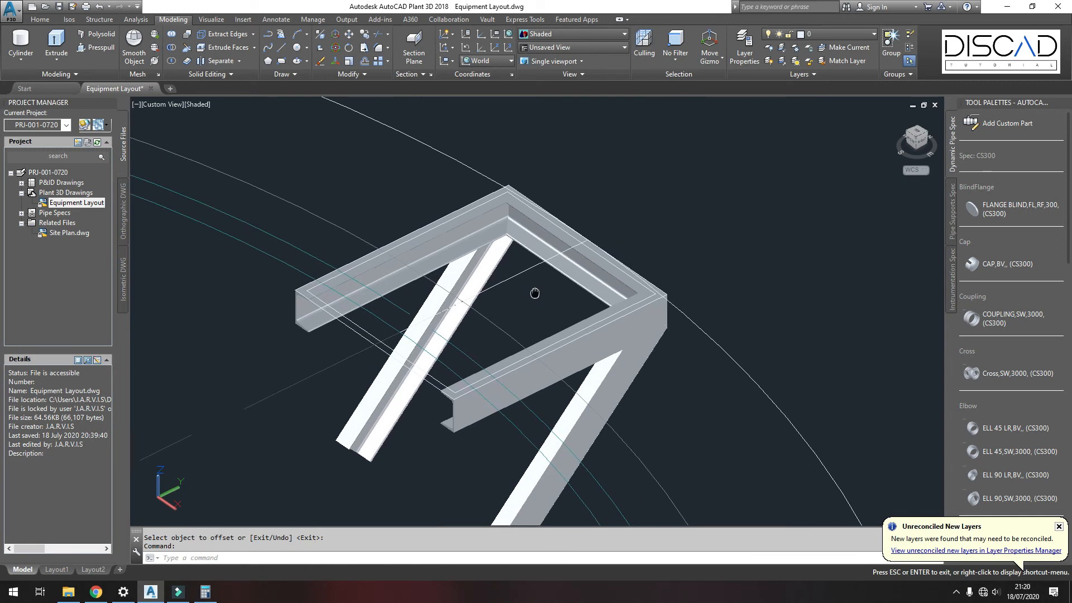
key("Escape")
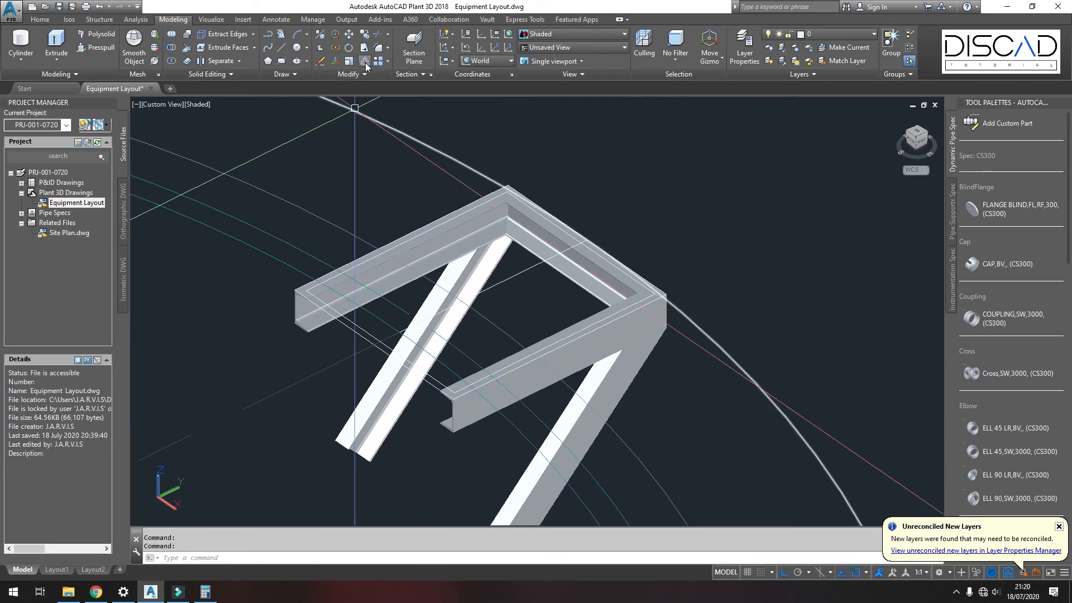
Step: Offset the frame rectangle again by 50 units
key("Return")
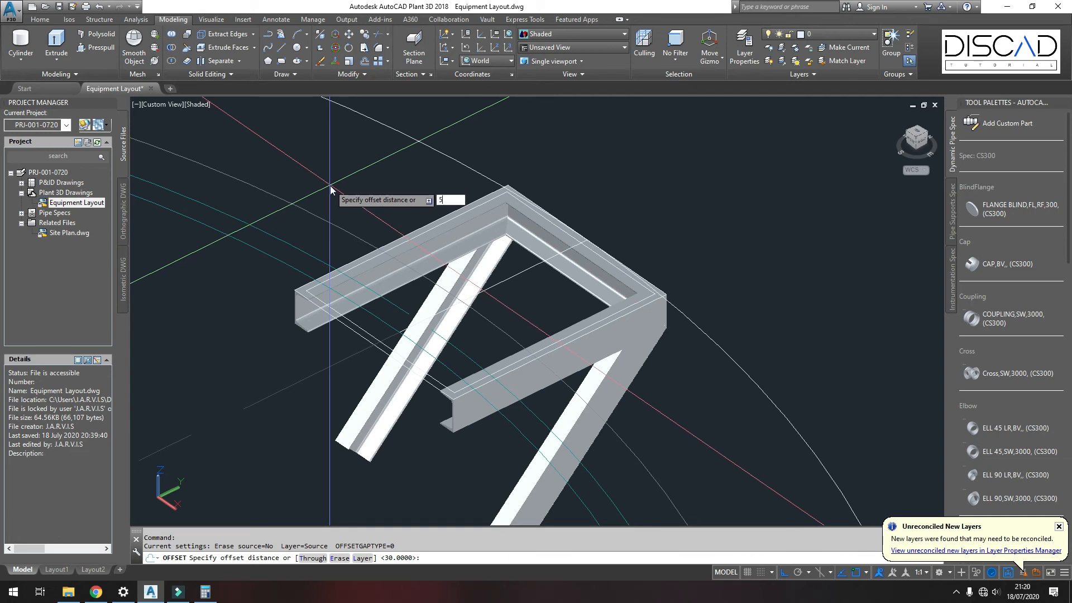
key("Return")
scroll(357, 309, "up", 2)
left_click(351, 338)
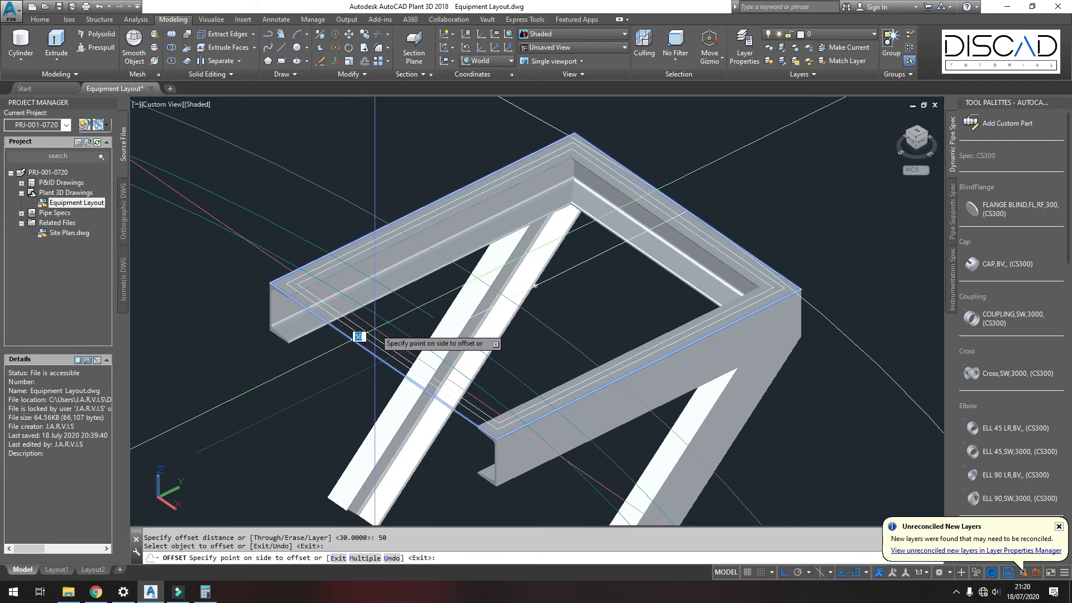
left_click(366, 332)
key("Return")
scroll(398, 280, "down", 3)
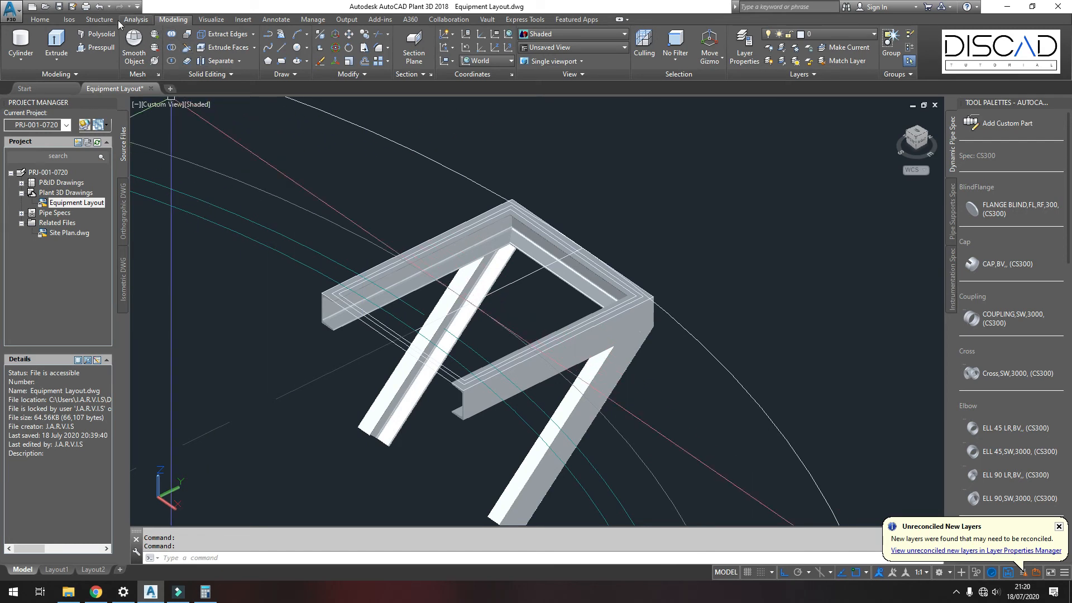
Step: Start a railing and set its post shape to L-50x6 in the railing settings
left_click(97, 20)
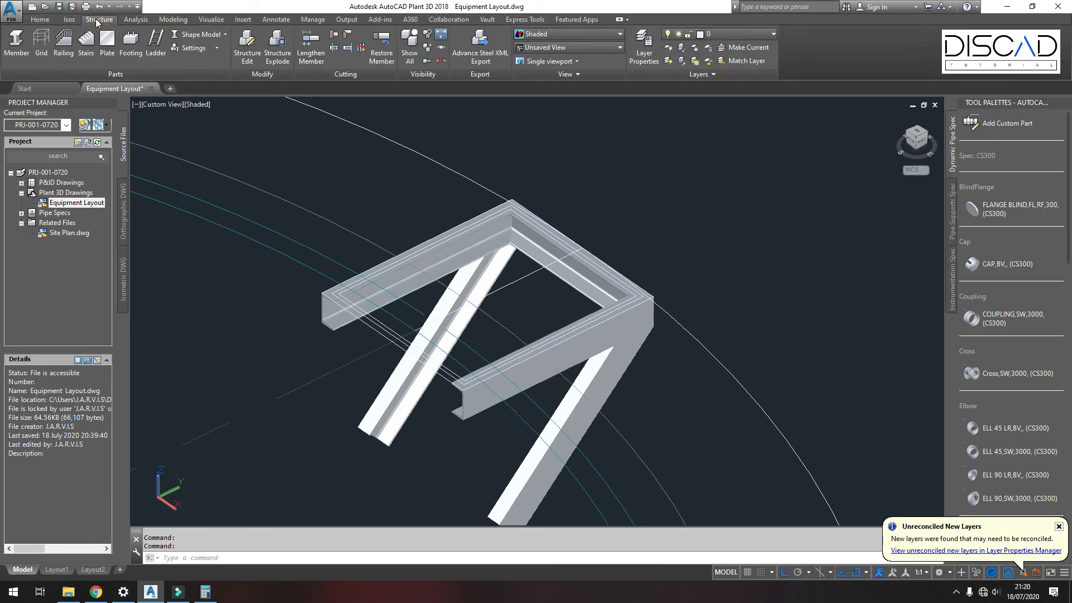
left_click(63, 56)
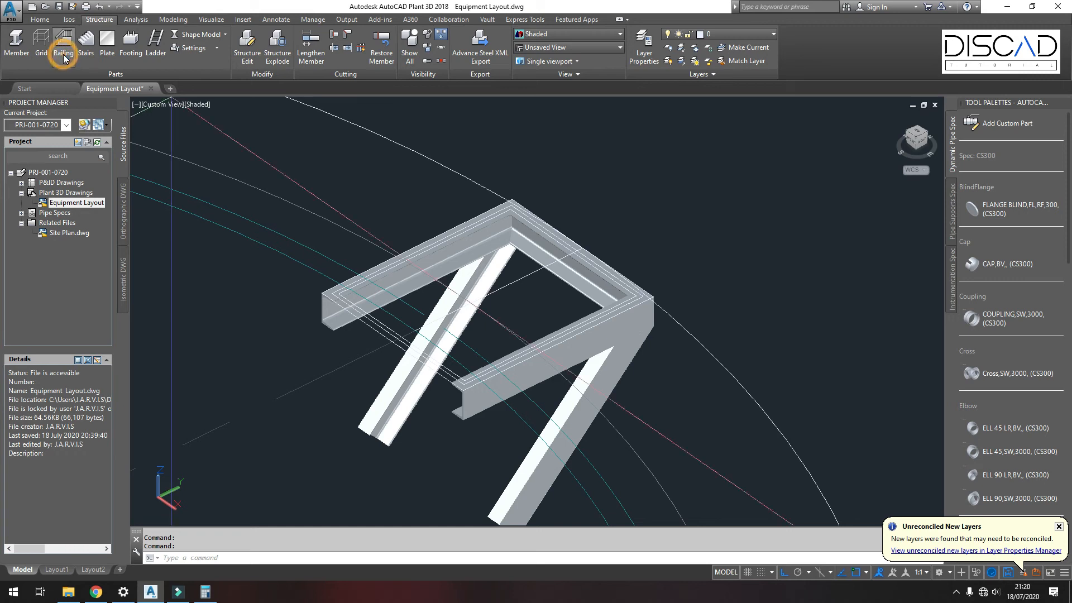
left_click(410, 558)
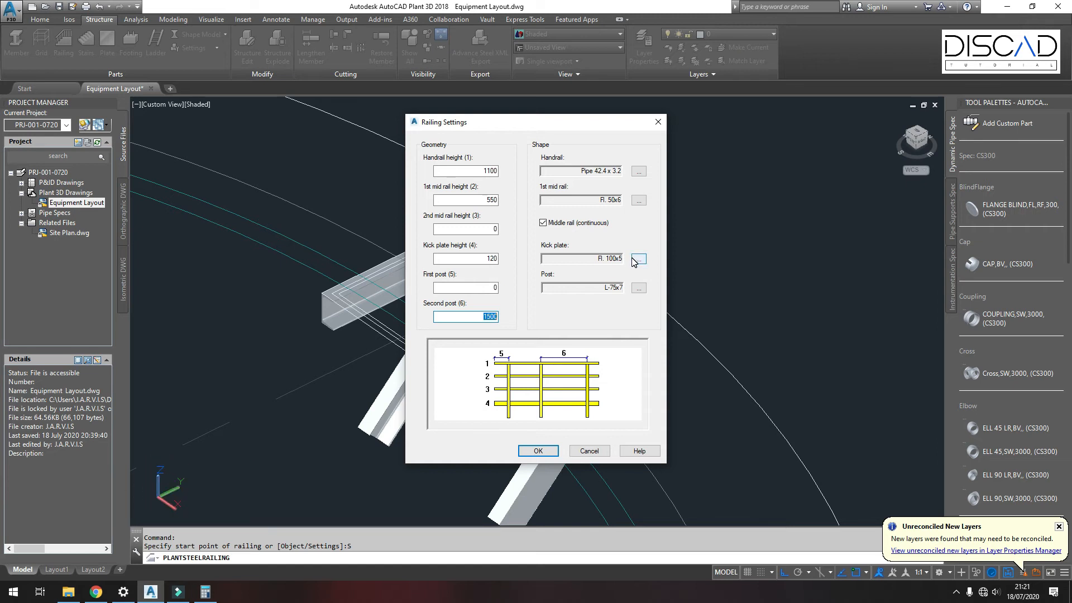
left_click(635, 289)
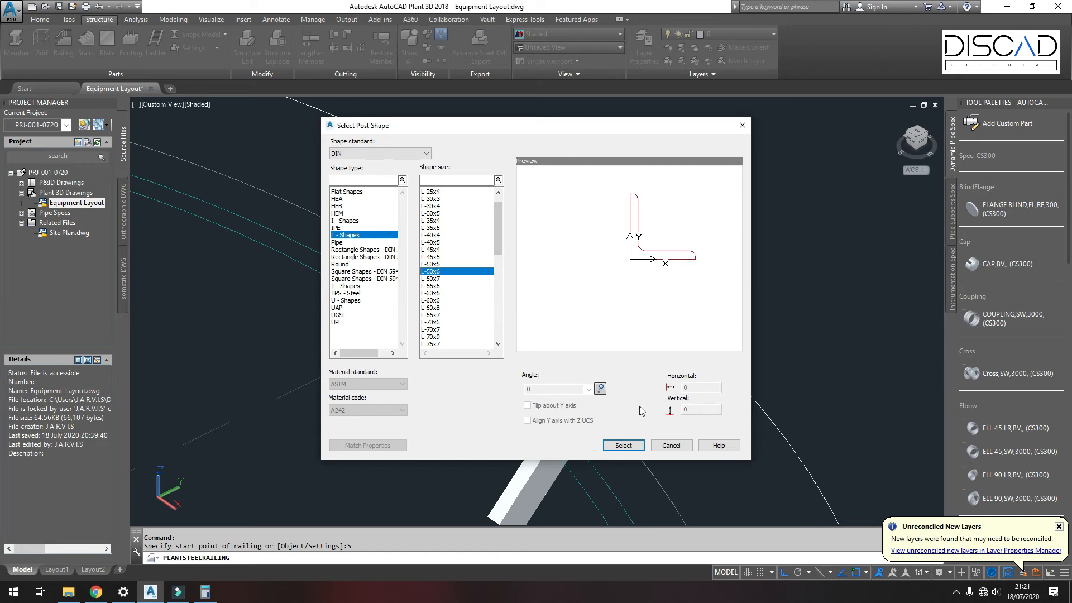
left_click(616, 445)
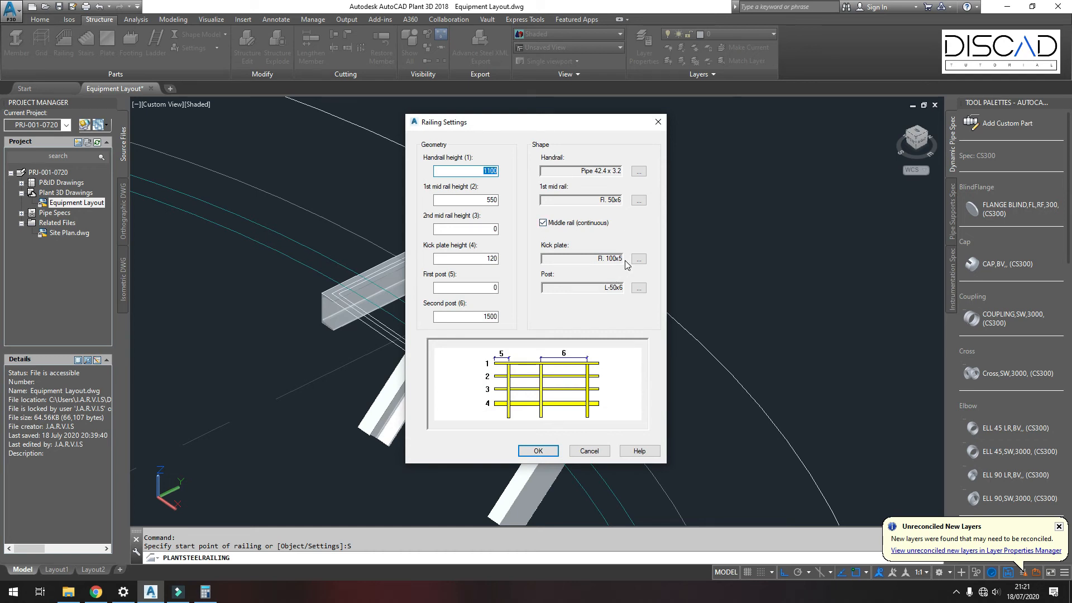
left_click(538, 450)
Step: Draw a railing along the platform edges from the front channel's end around the far corner to the rear channel's end
scroll(480, 422, "up", 3)
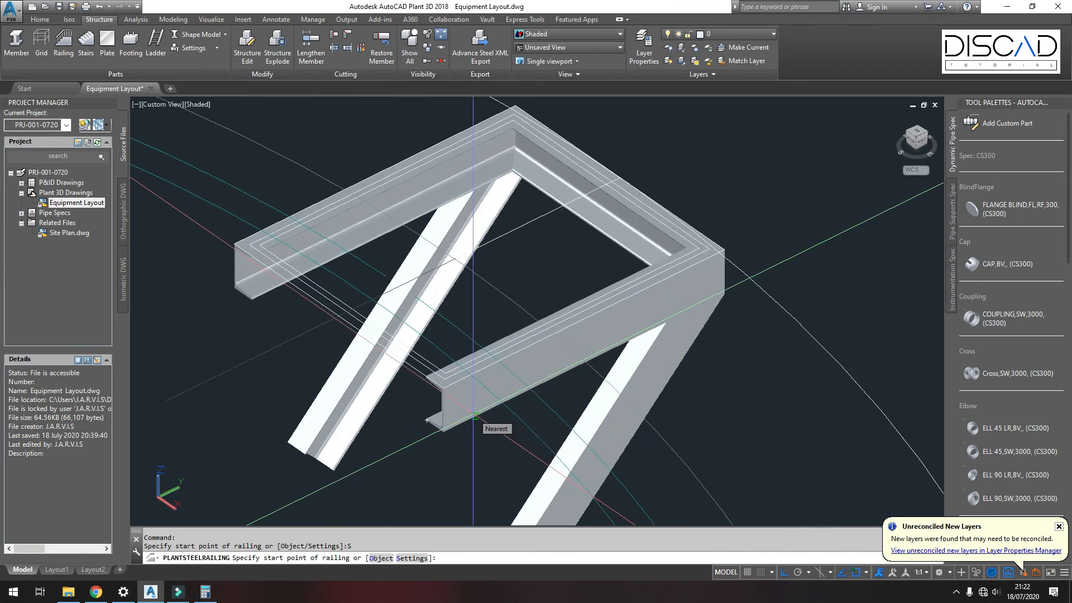
scroll(474, 357, "up", 2)
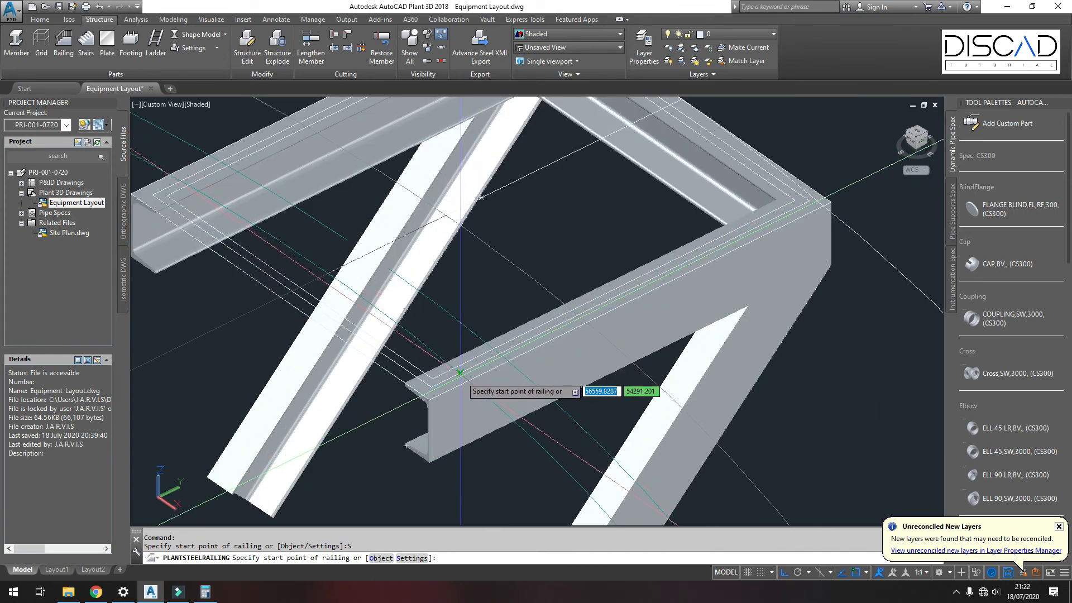
left_click(460, 375)
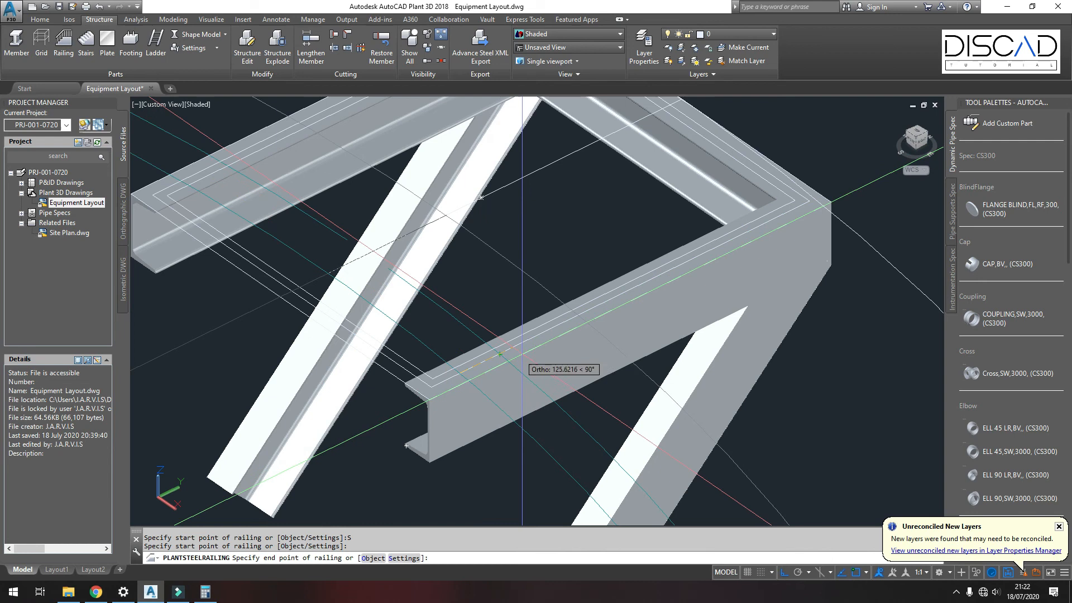
scroll(522, 368, "down", 2)
scroll(677, 261, "up", 4)
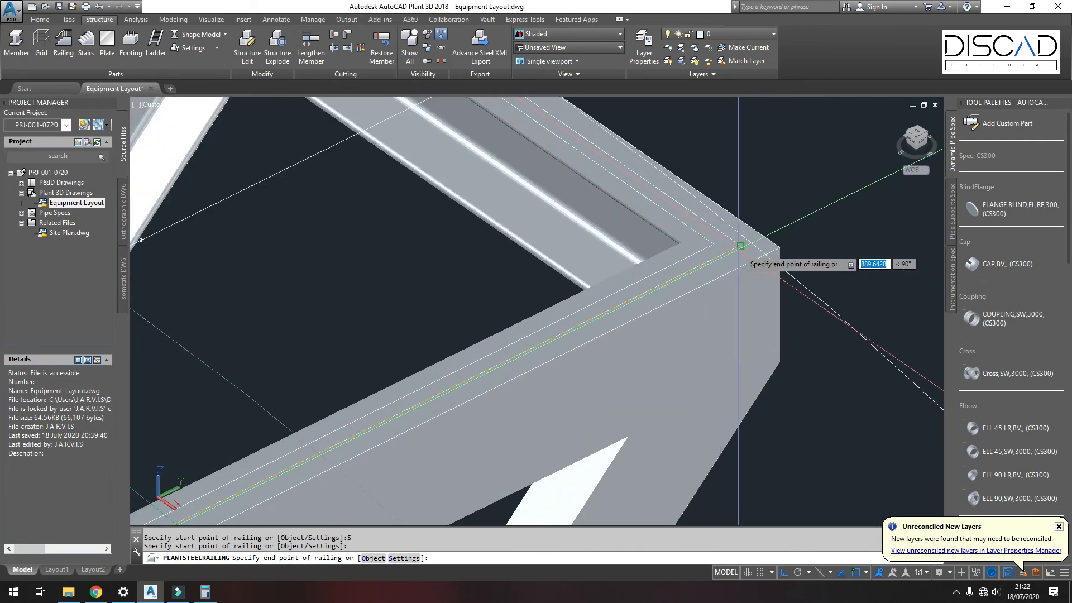
scroll(739, 245, "down", 5)
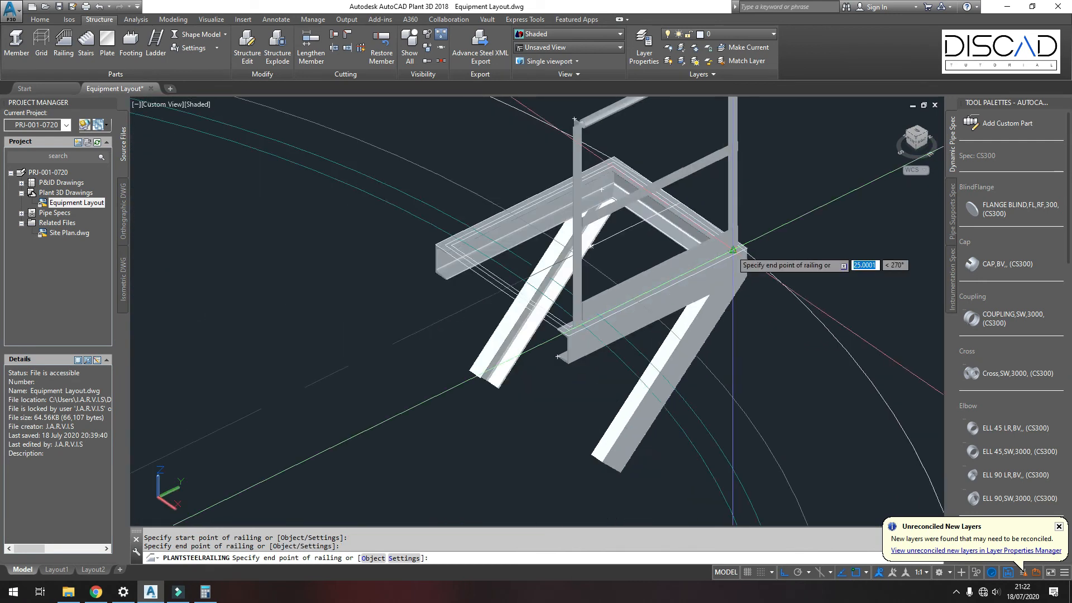
scroll(742, 184, "up", 2)
scroll(732, 170, "up", 4)
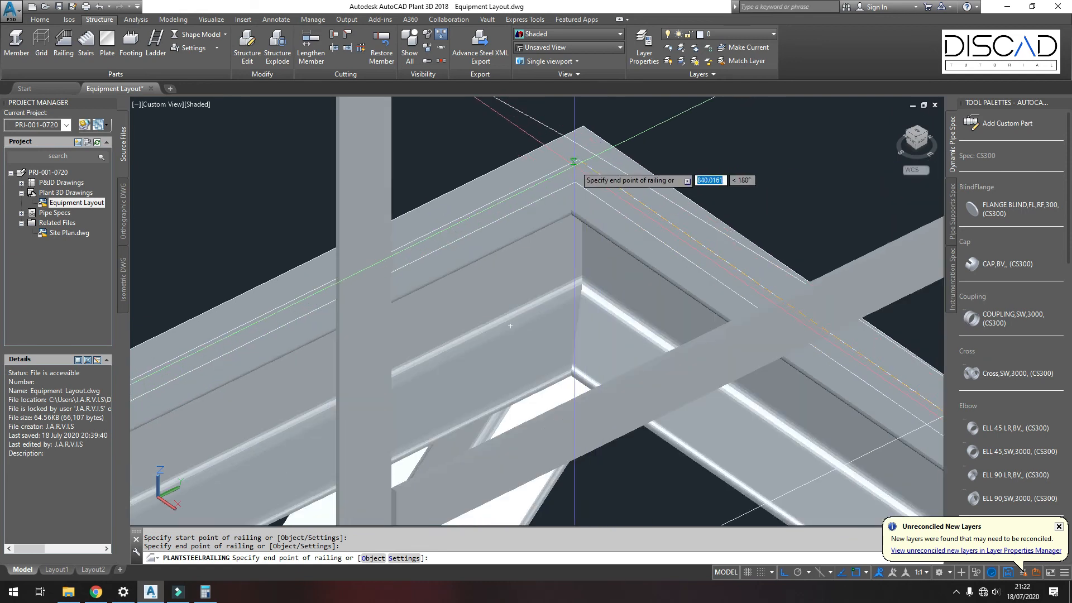
left_click(577, 161)
scroll(561, 173, "down", 5)
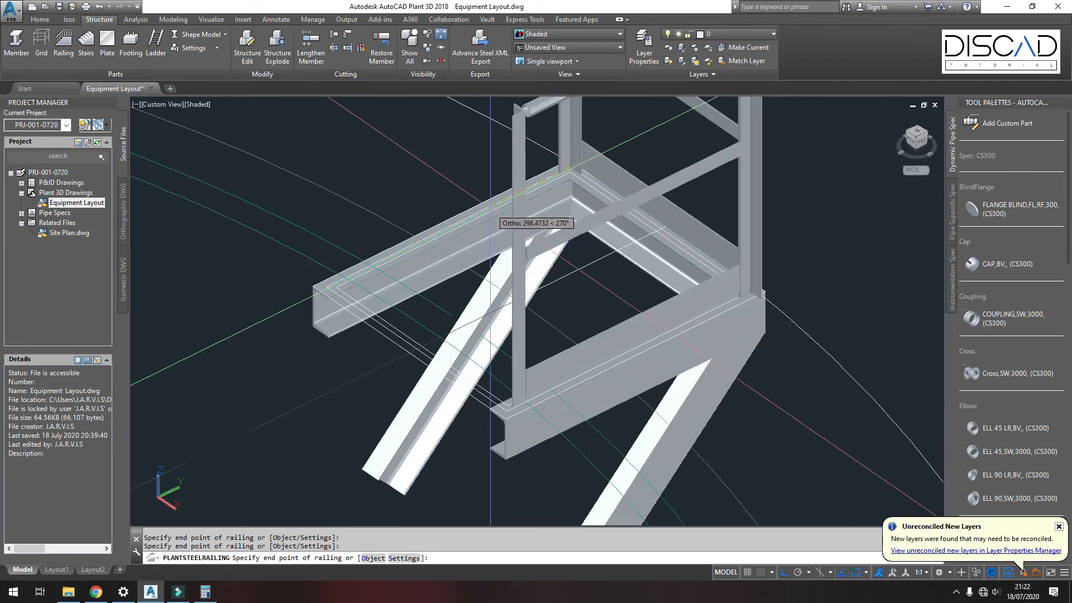
scroll(347, 289, "up", 4)
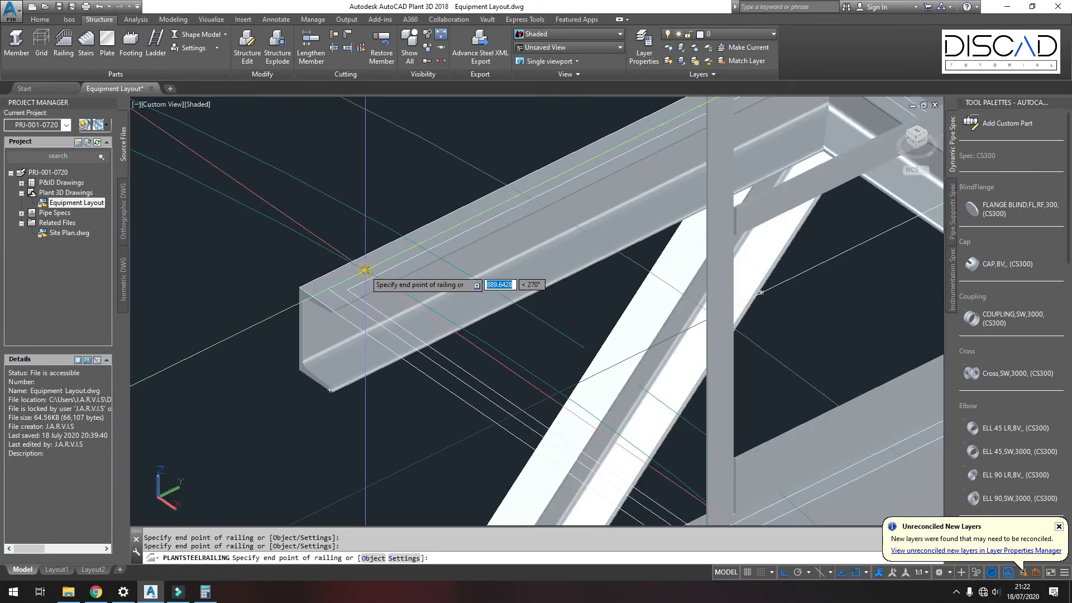
left_click(365, 270)
key("Return")
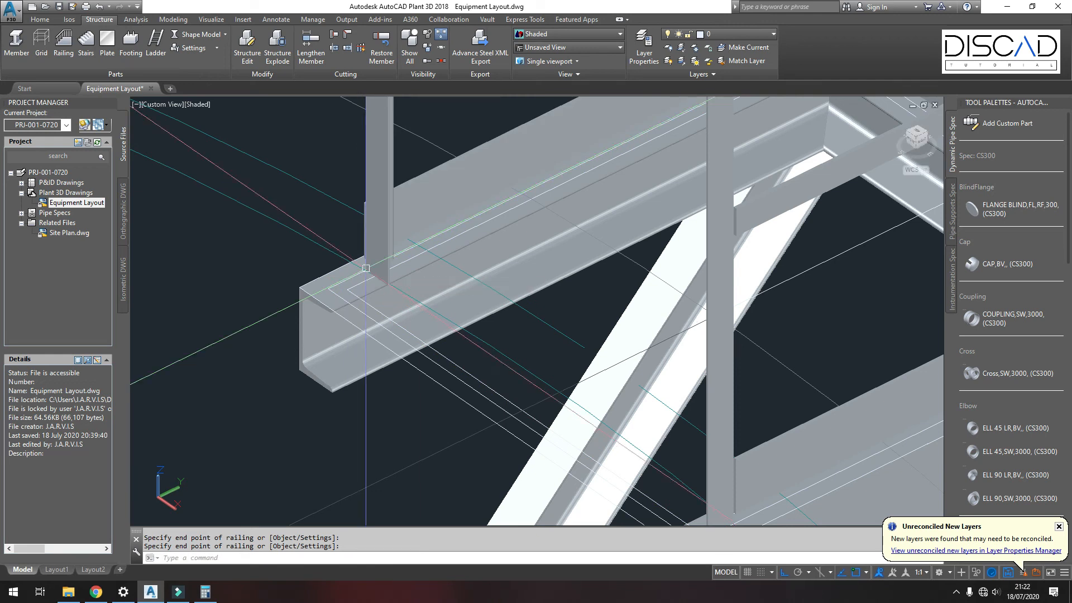
Step: Delete the railing section along the platform's front side
scroll(494, 183, "down", 6)
left_click(493, 183)
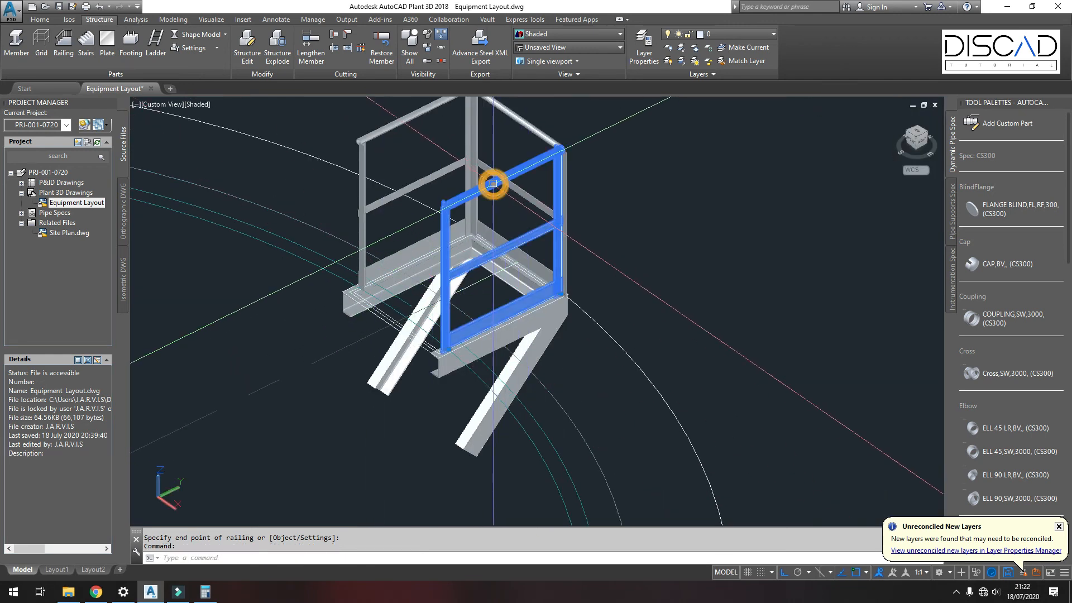
key("Delete")
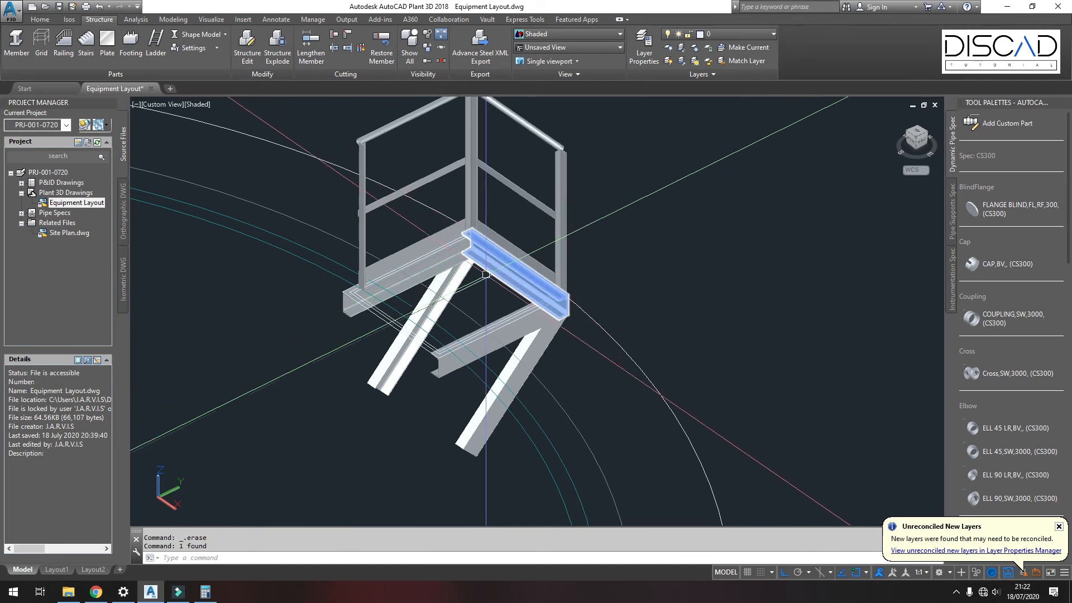
Step: Create a 30 thick grating with the GRATE hatch pattern from the existing inner offset rectangle
scroll(471, 299, "up", 2)
middle_click_drag(472, 297, 553, 335)
left_click(109, 46)
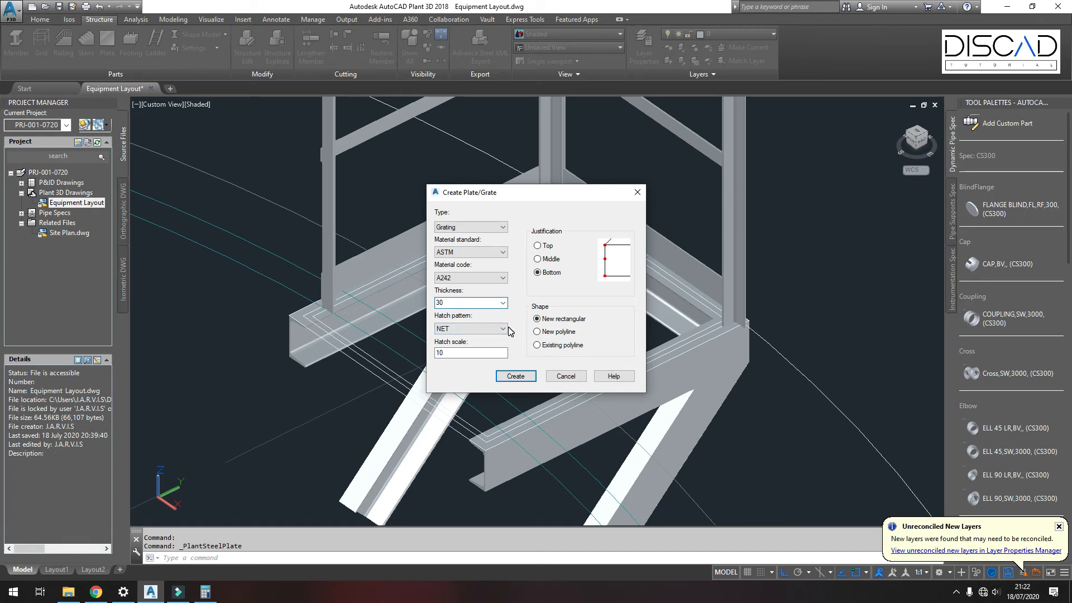
left_click(505, 329)
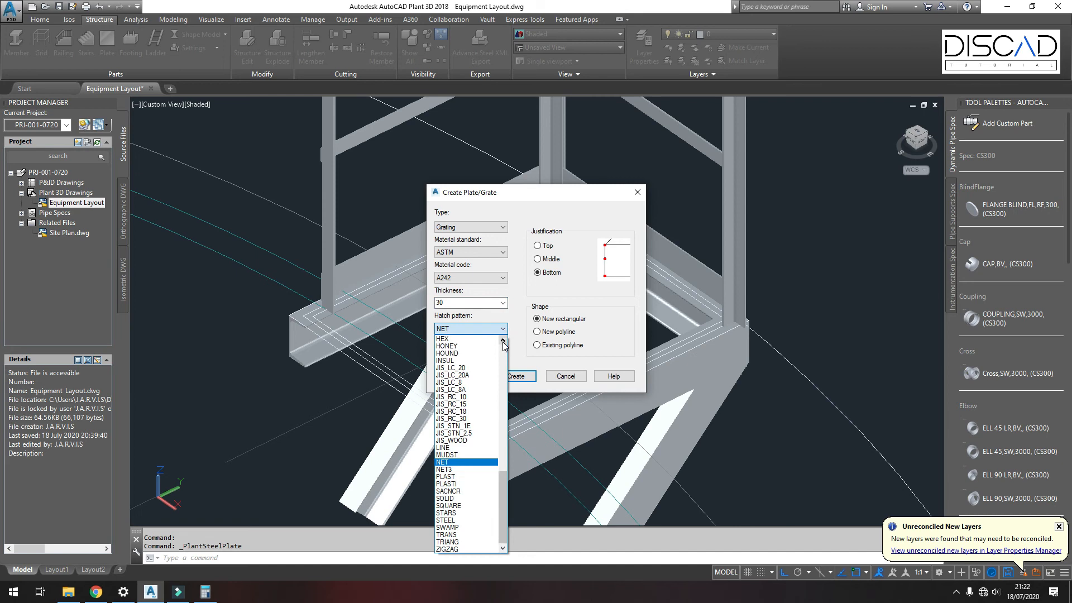
scroll(473, 378, "up", 2)
left_click(459, 368)
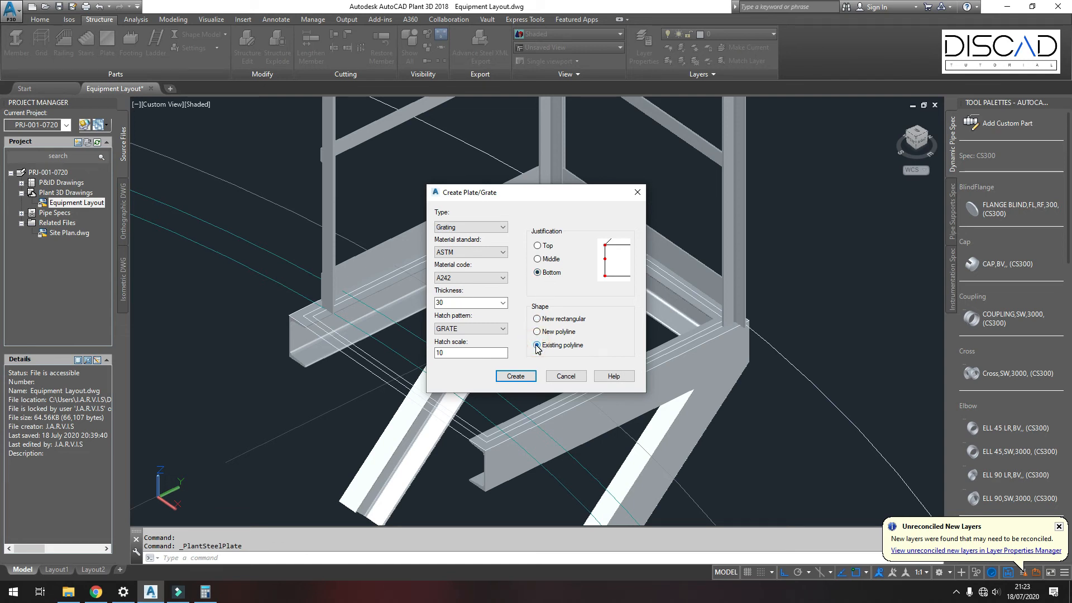
left_click(510, 376)
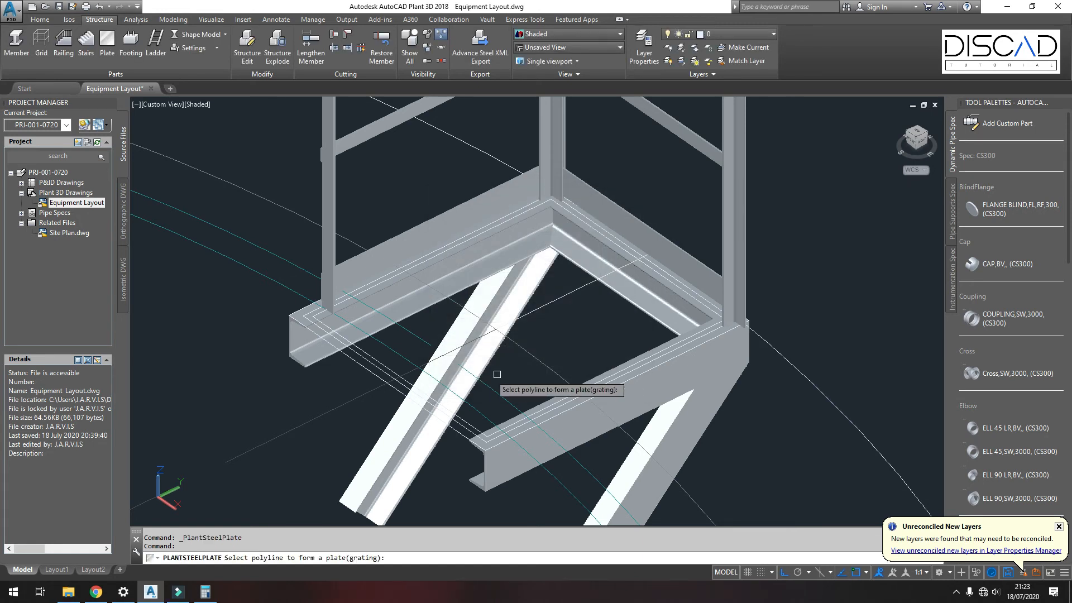
left_click(385, 362)
key("Return")
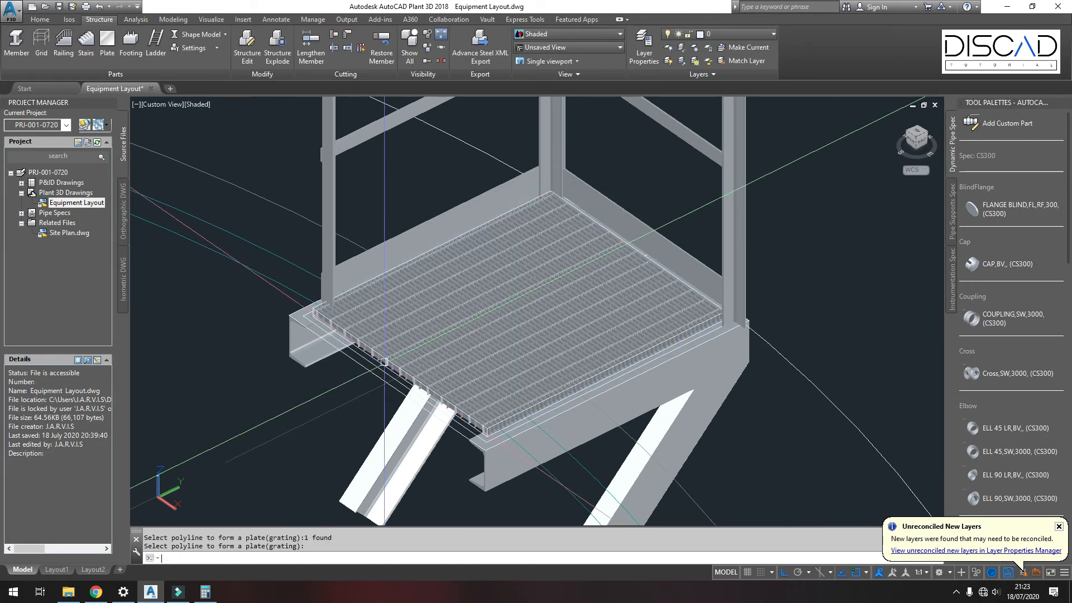
Step: Delete the leftover rectangle lines at the platform's corner
middle_click_drag(486, 425, 404, 344, "shift")
scroll(403, 345, "up", 4)
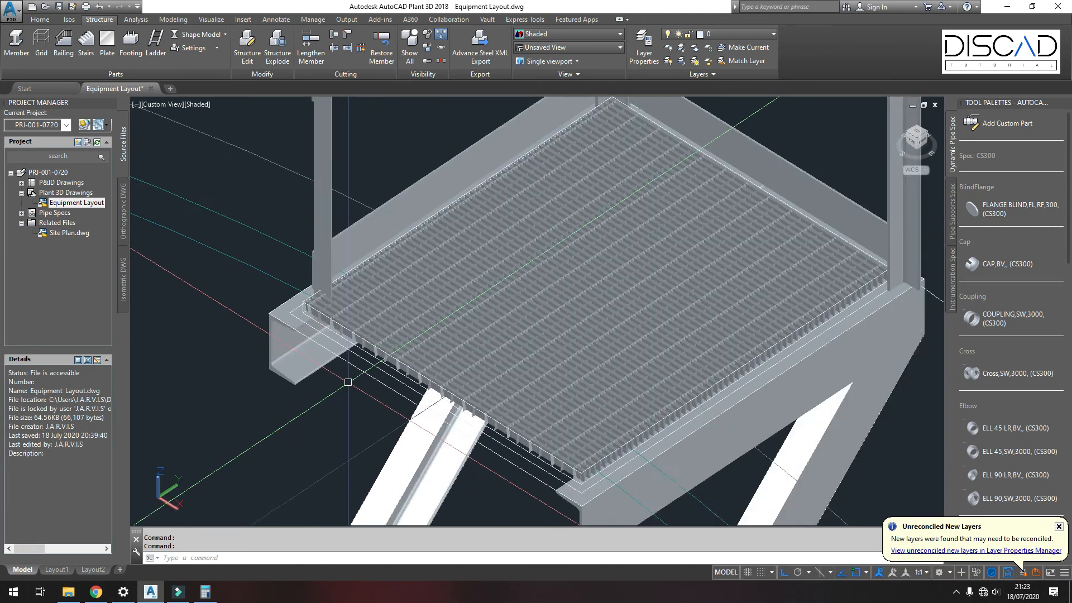
left_click(378, 392)
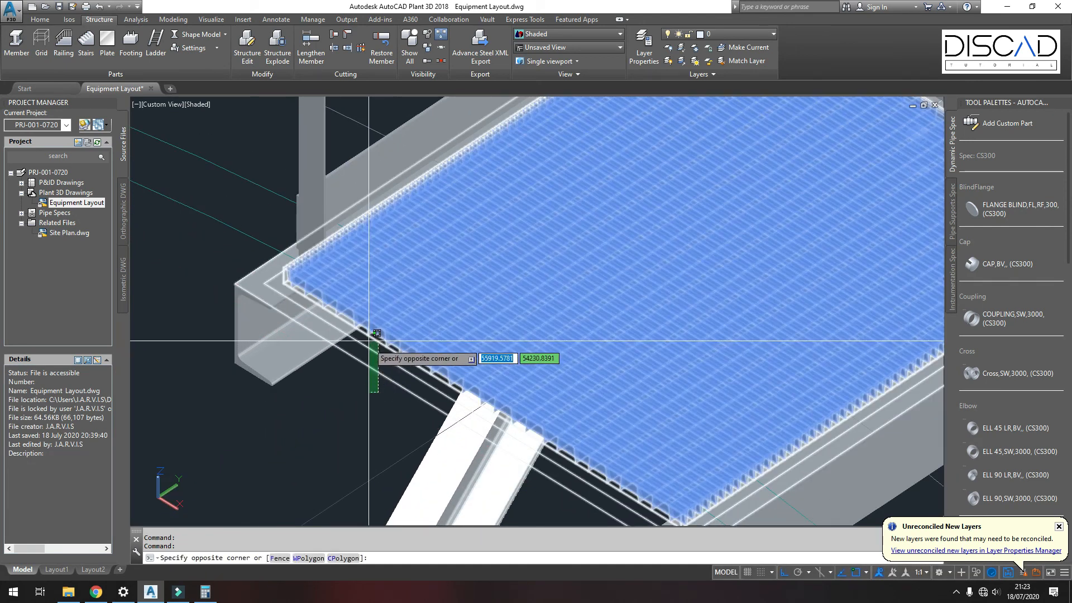
left_click(363, 354)
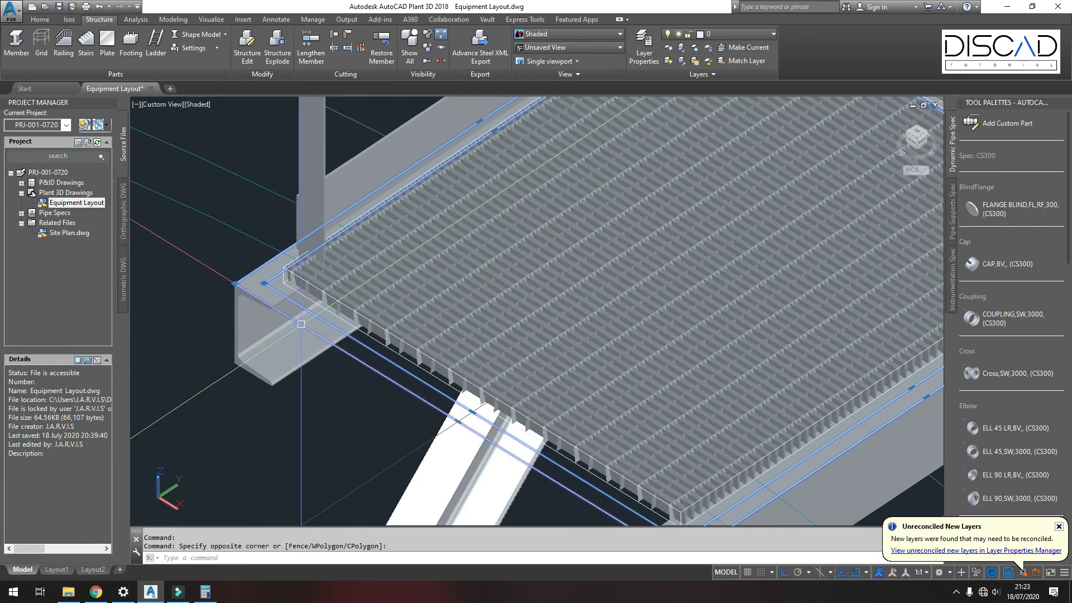
key("Delete")
Step: Show all hidden objects in the drawing, including the tank
scroll(292, 322, "down", 3)
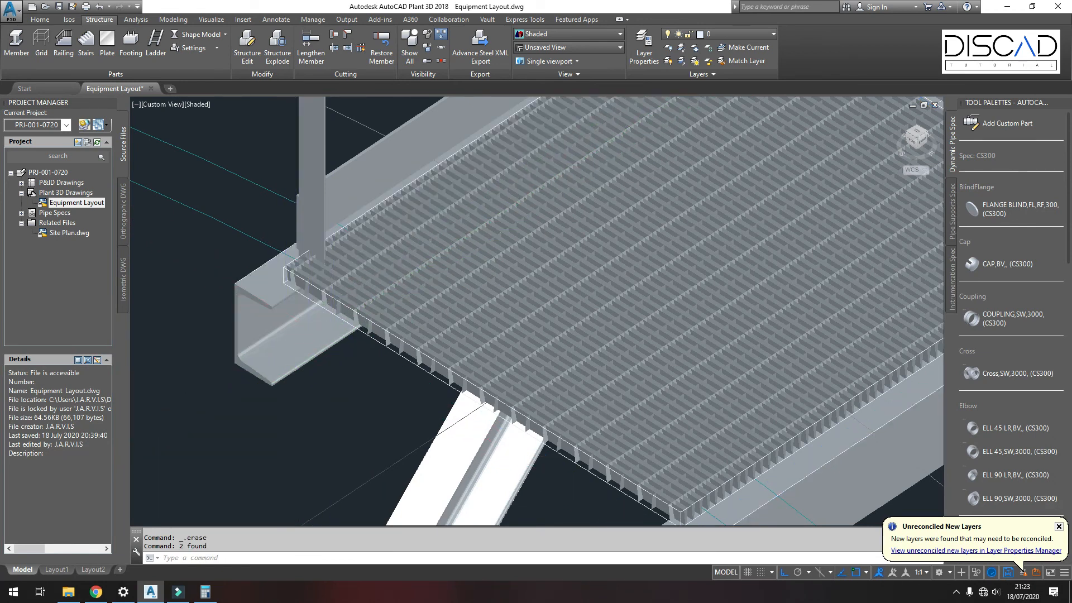
scroll(420, 337, "down", 4)
middle_click_drag(421, 336, 410, 306, "shift")
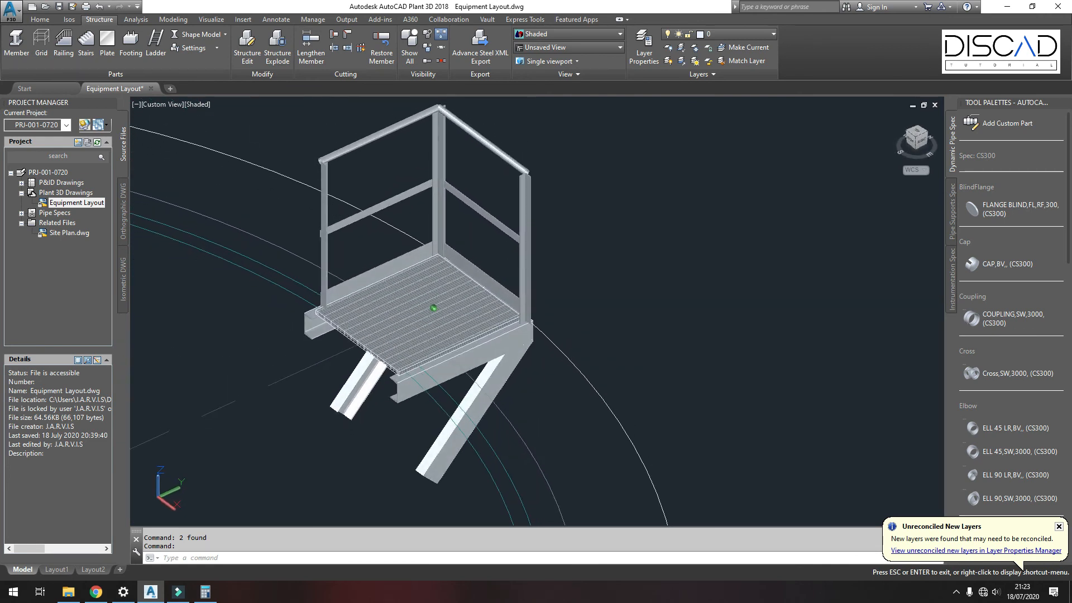
scroll(498, 314, "down", 3)
scroll(498, 314, "down", 3)
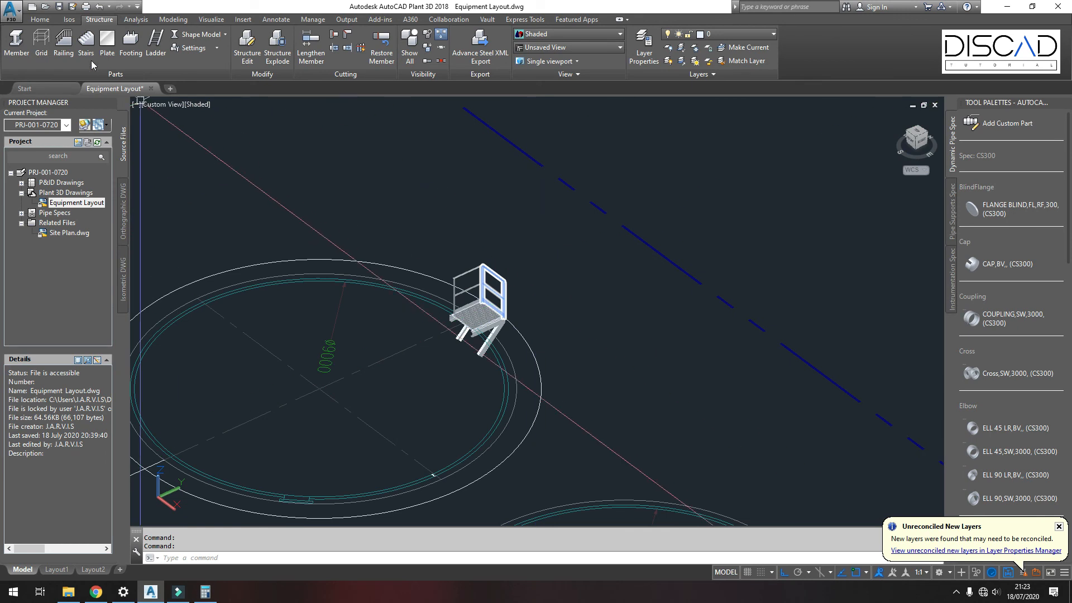
left_click(40, 19)
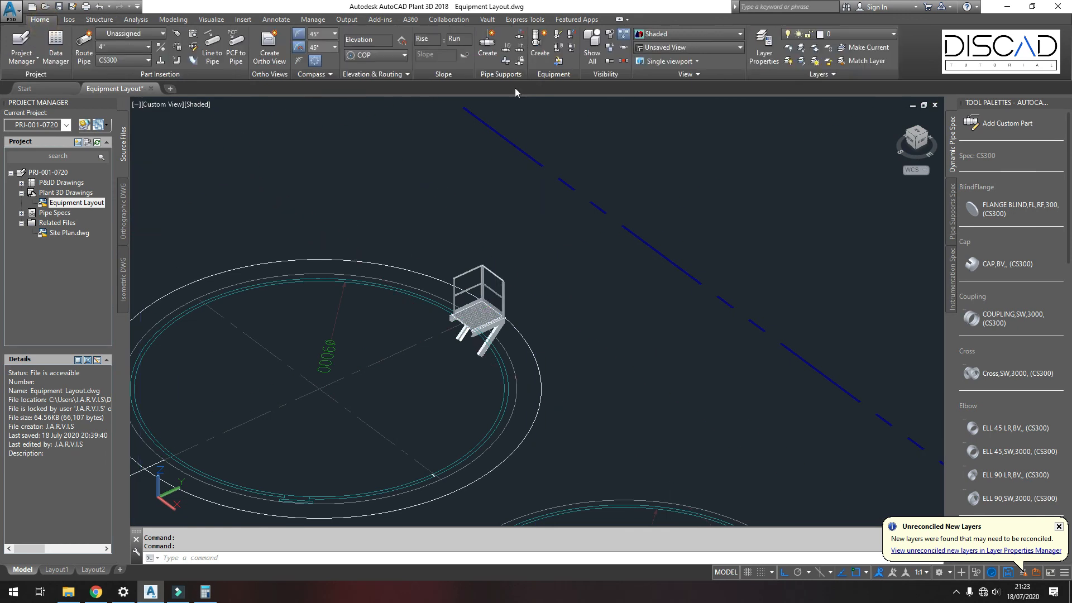
left_click(596, 54)
Step: Move the whole platform assembly 5000 upward to the tank's roof level
middle_click_drag(546, 236, 511, 252, "shift")
scroll(546, 214, "down", 3)
scroll(541, 286, "down", 3)
middle_click_drag(535, 297, 196, 307, "shift")
scroll(187, 247, "up", 5)
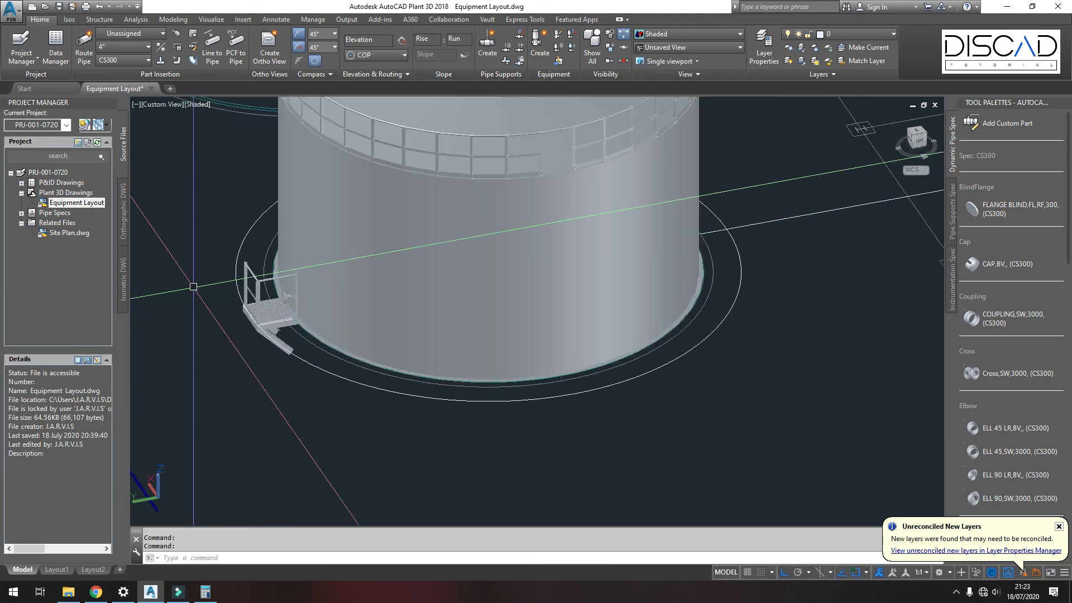
left_click(180, 221)
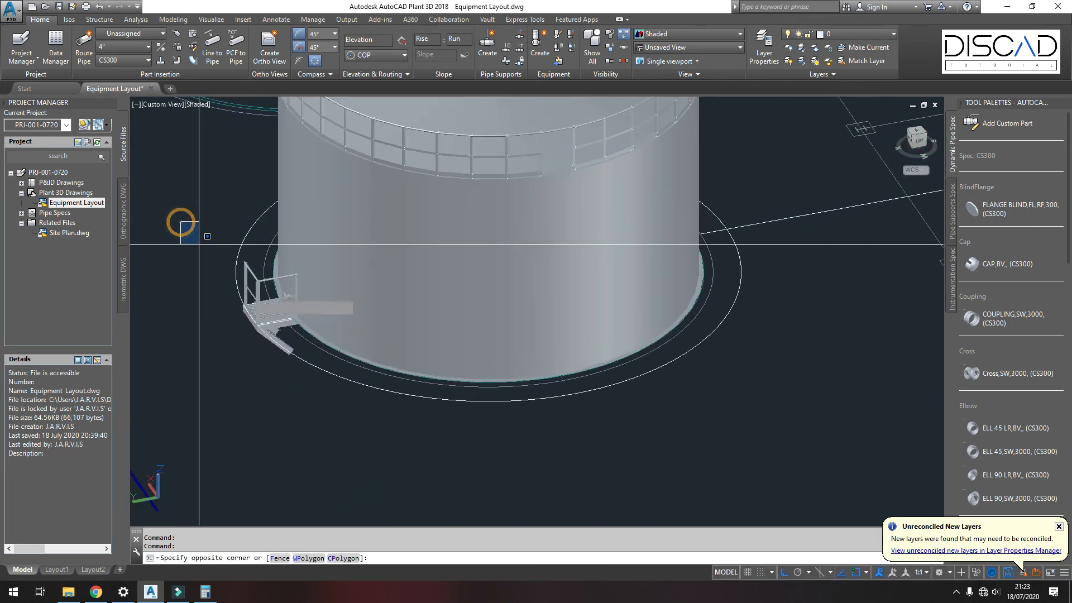
left_click(356, 393)
type("M")
key("Return")
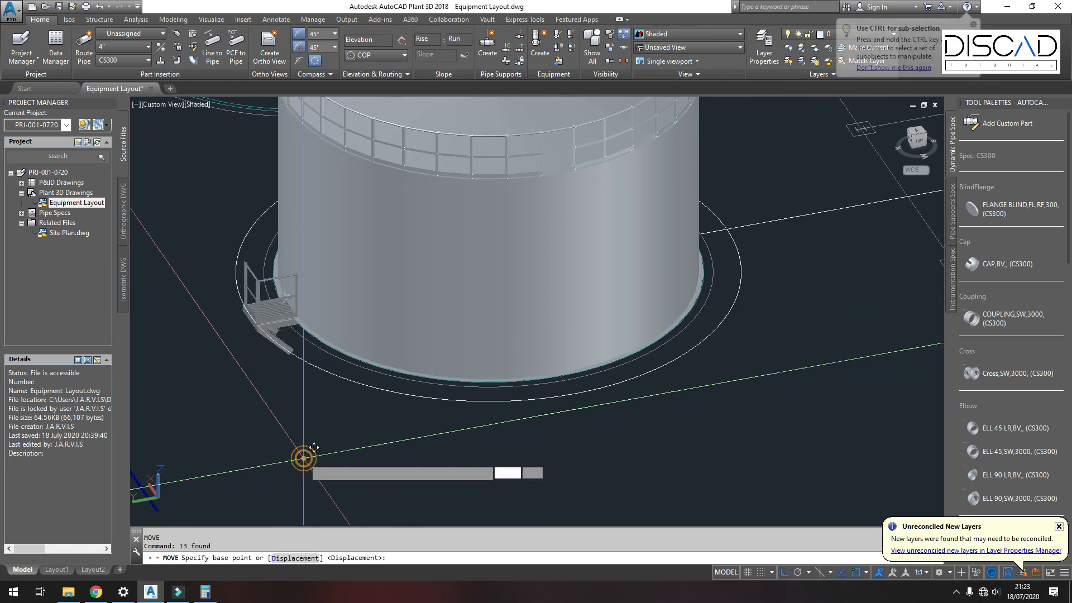
left_click(304, 454)
type("5000")
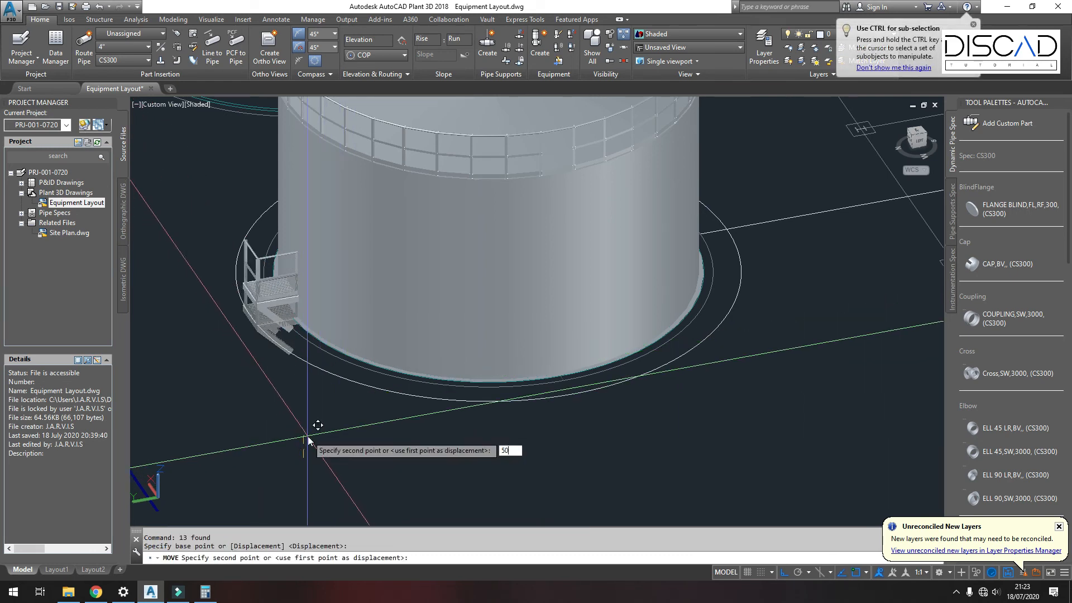
key("Return")
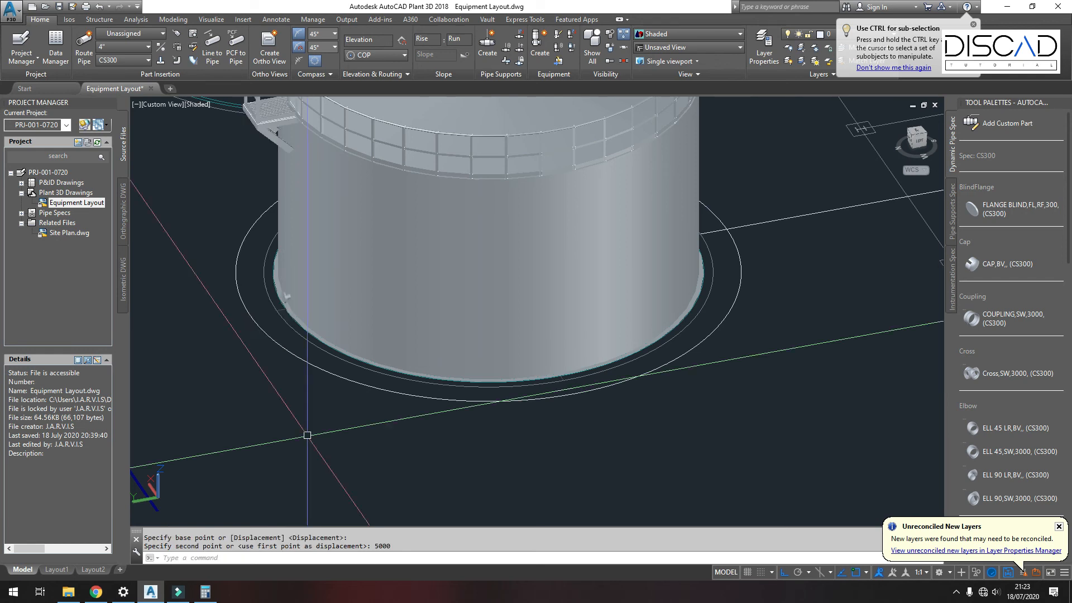
Step: Stretch the end of the diagonal support channel under the platform by 300
scroll(391, 378, "down", 4)
middle_click_drag(407, 333, 461, 370, "shift")
middle_click_drag(505, 368, 642, 286, "shift")
scroll(734, 326, "up", 6)
scroll(640, 286, "up", 6)
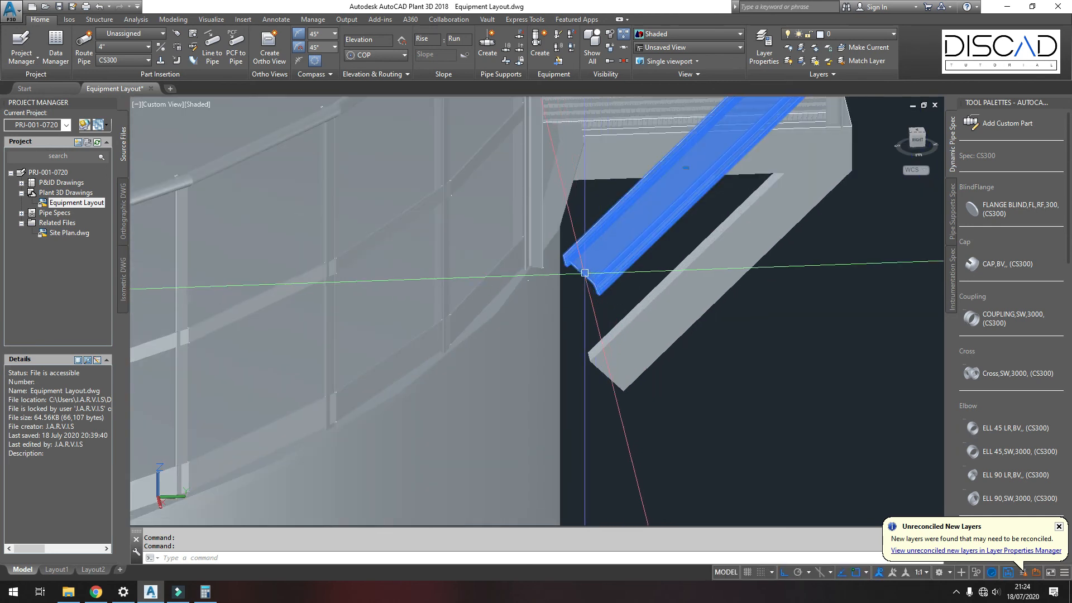
left_click(581, 273)
scroll(583, 285, "up", 3)
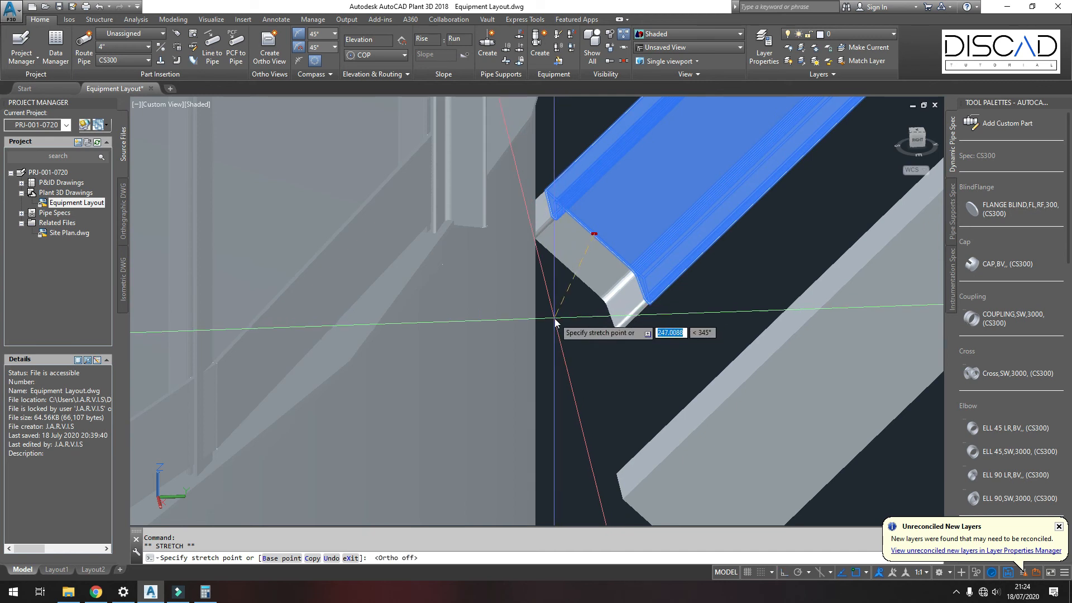
type("300")
key("Return")
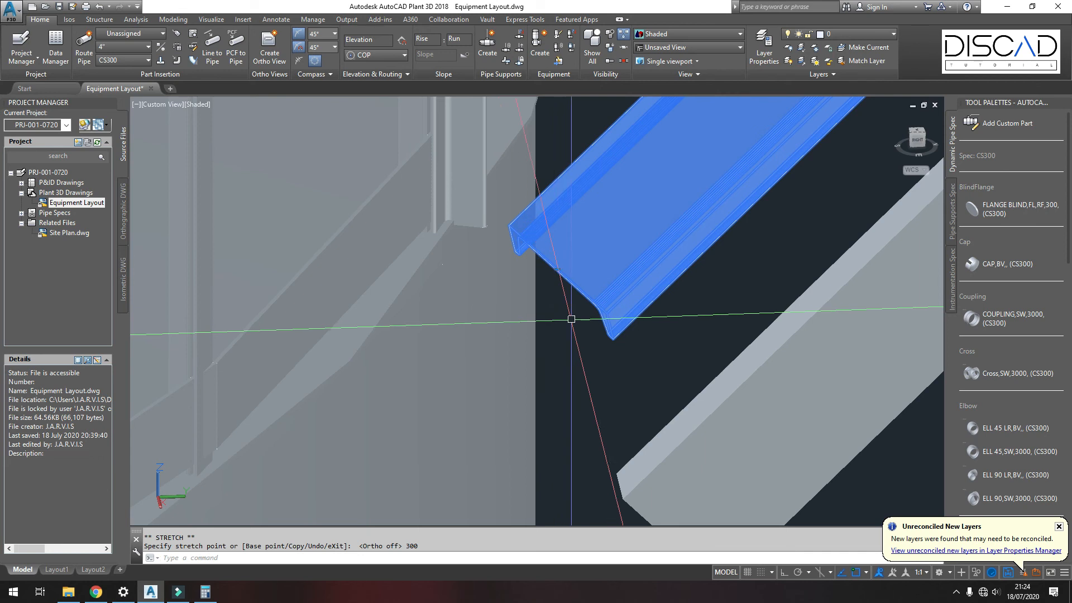
scroll(608, 319, "down", 2)
key("Escape")
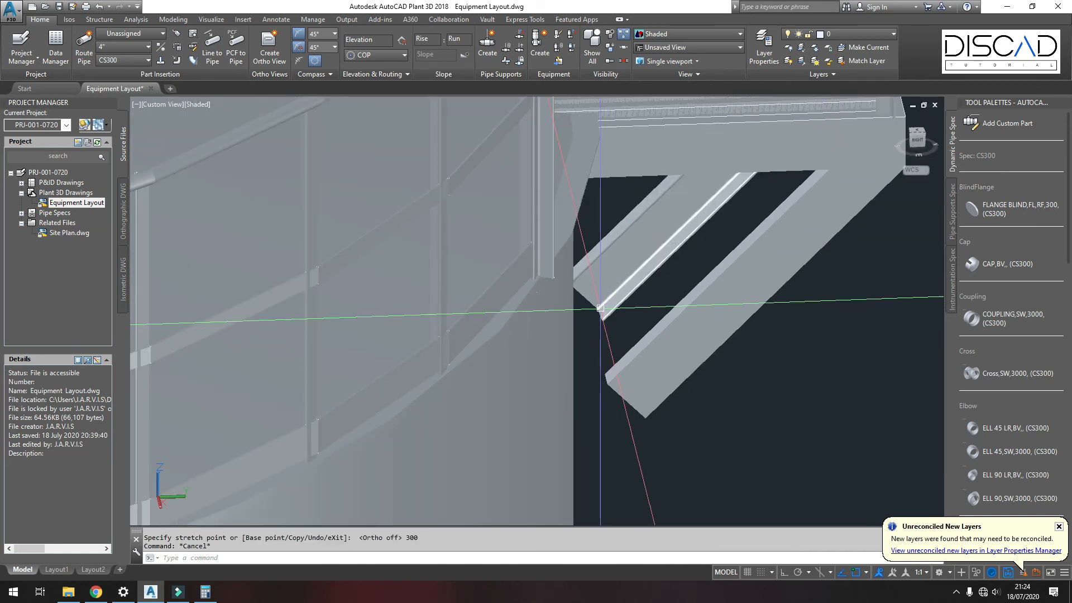
Step: Stretch the diagonal support channel's ends further, by 500 and by 800
left_click(599, 303)
left_click(593, 303)
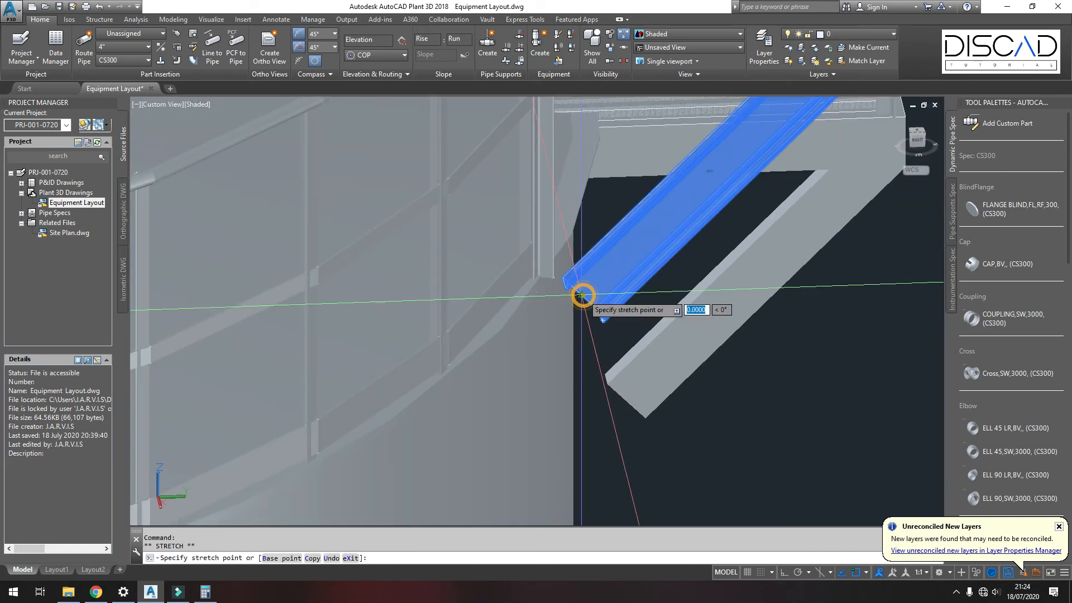
scroll(589, 298, "up", 2)
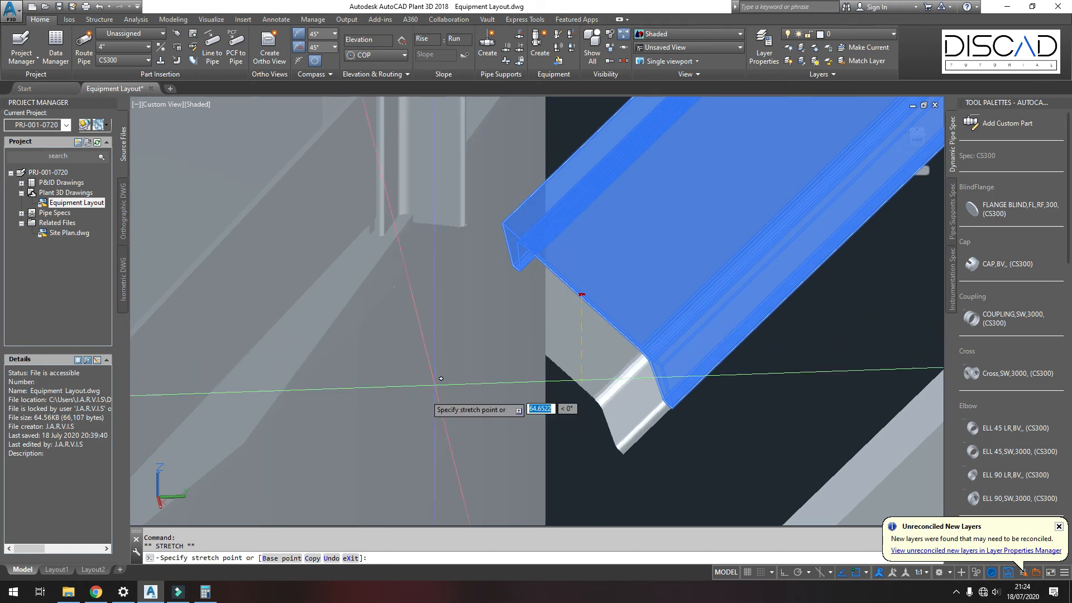
key("F8")
key("F8")
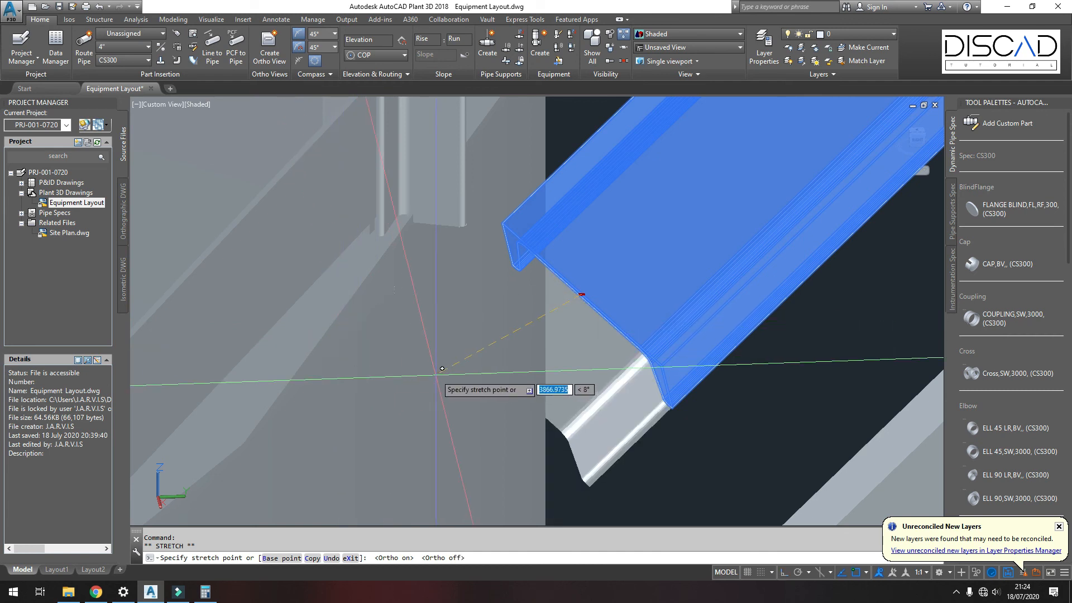
key("Return")
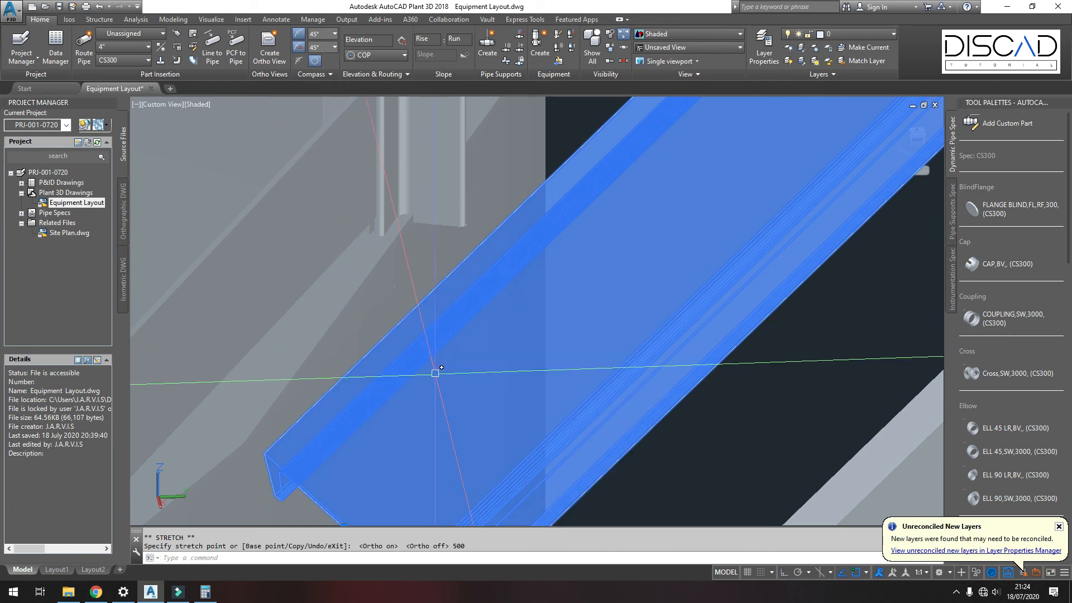
scroll(566, 321, "down", 5)
key("Escape")
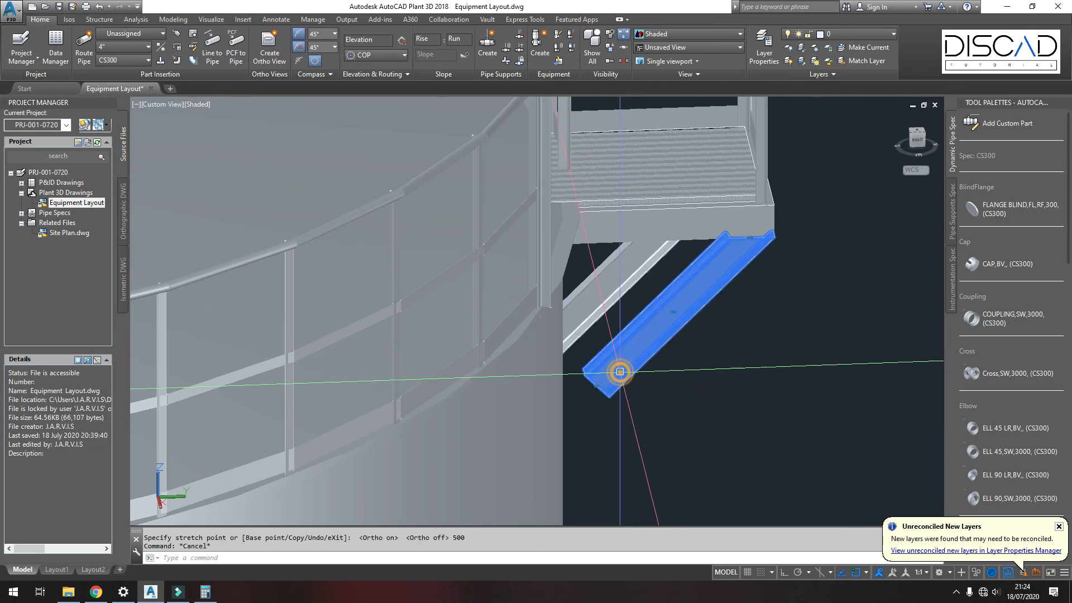
left_click(596, 382)
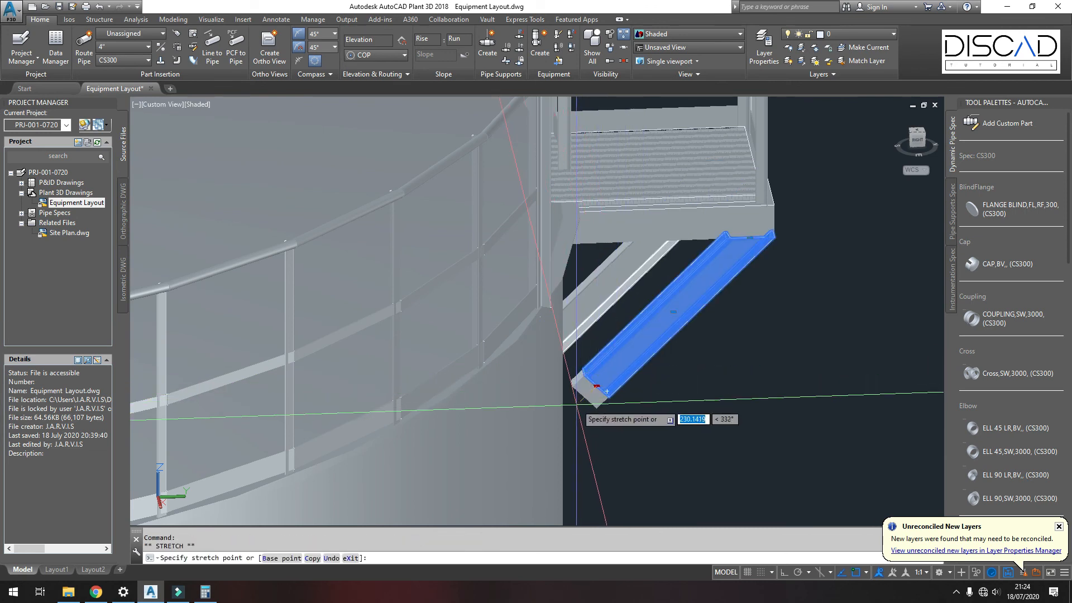
key("Return")
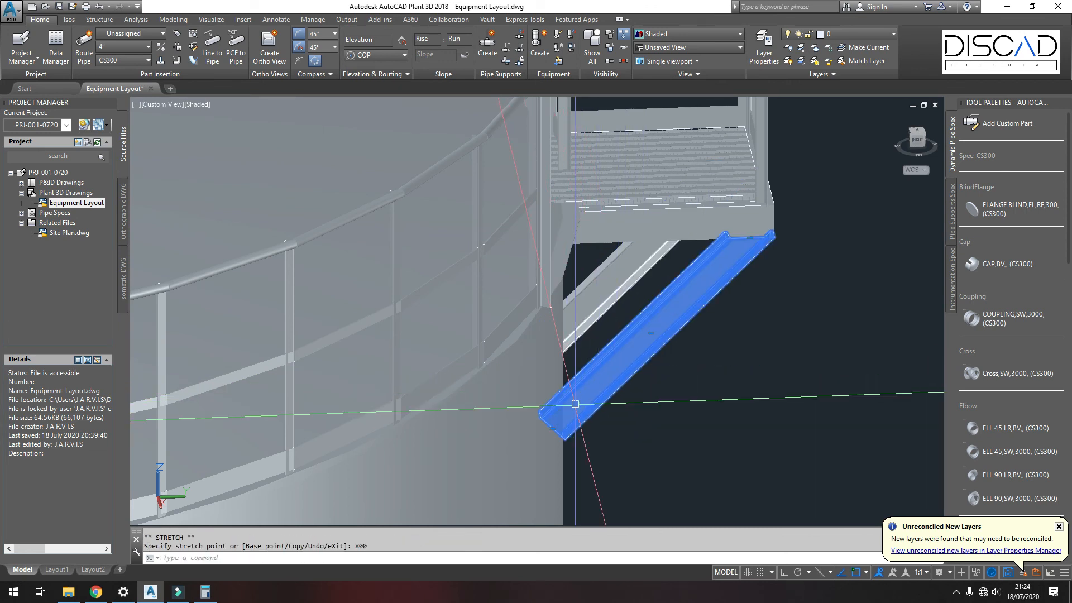
key("Escape")
Step: Mirror the selected platform railing section about a line through the tank edge, keeping the original
scroll(605, 359, "down", 4)
middle_click_drag(605, 359, 383, 246, "shift")
scroll(610, 360, "down", 5)
scroll(468, 350, "up", 5)
middle_click_drag(468, 350, 284, 394, "shift")
scroll(284, 394, "down", 5)
middle_click_drag(432, 344, 564, 397, "shift")
scroll(438, 318, "up", 4)
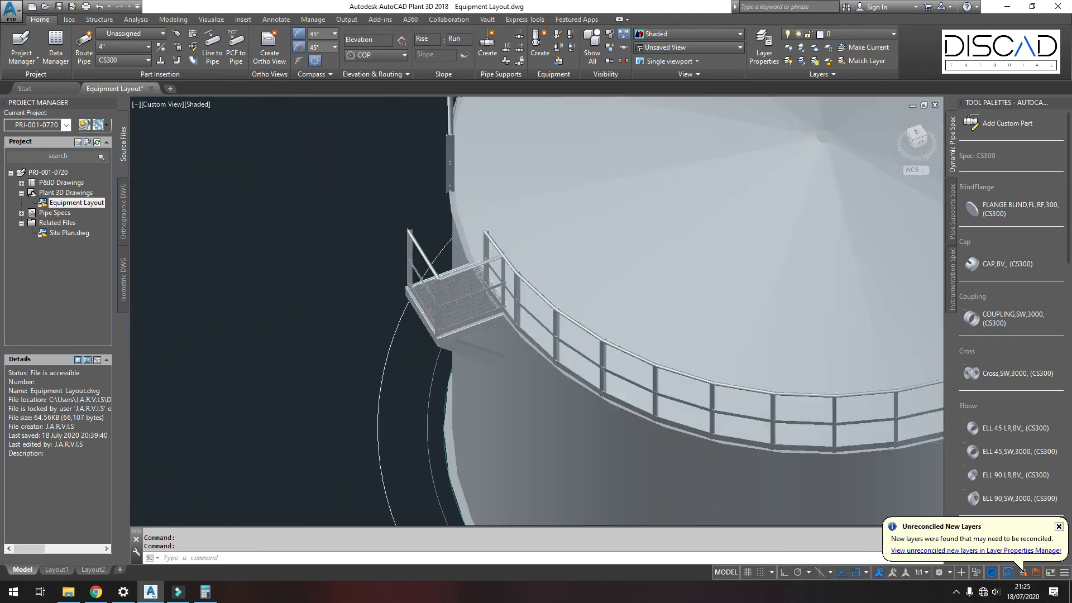
middle_click_drag(438, 318, 395, 277, "shift")
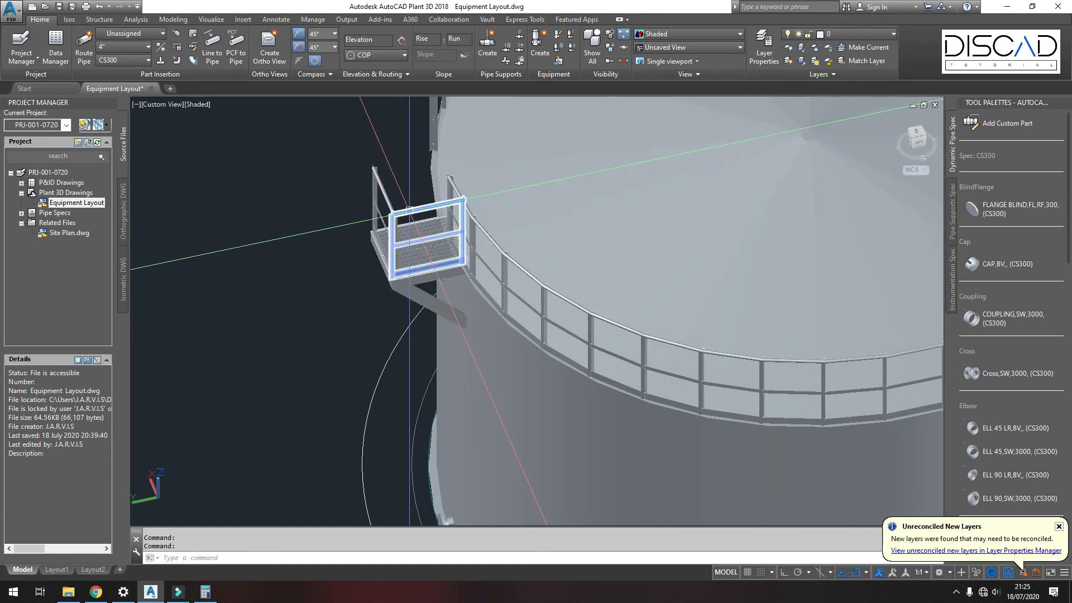
left_click(172, 20)
left_click(350, 76)
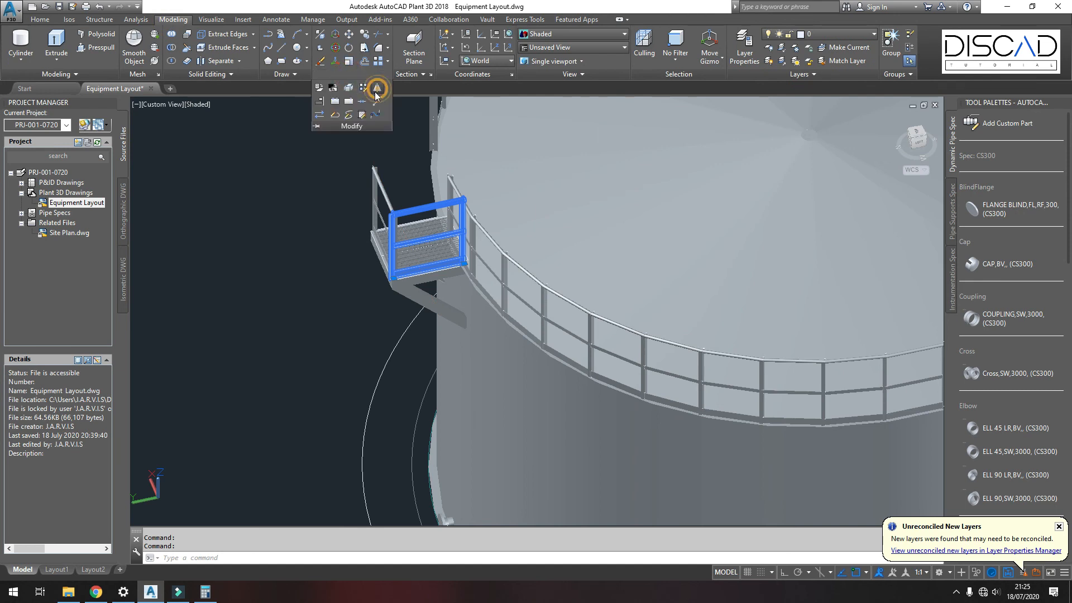
left_click(376, 94)
scroll(324, 173, "down", 3)
scroll(334, 329, "up", 1)
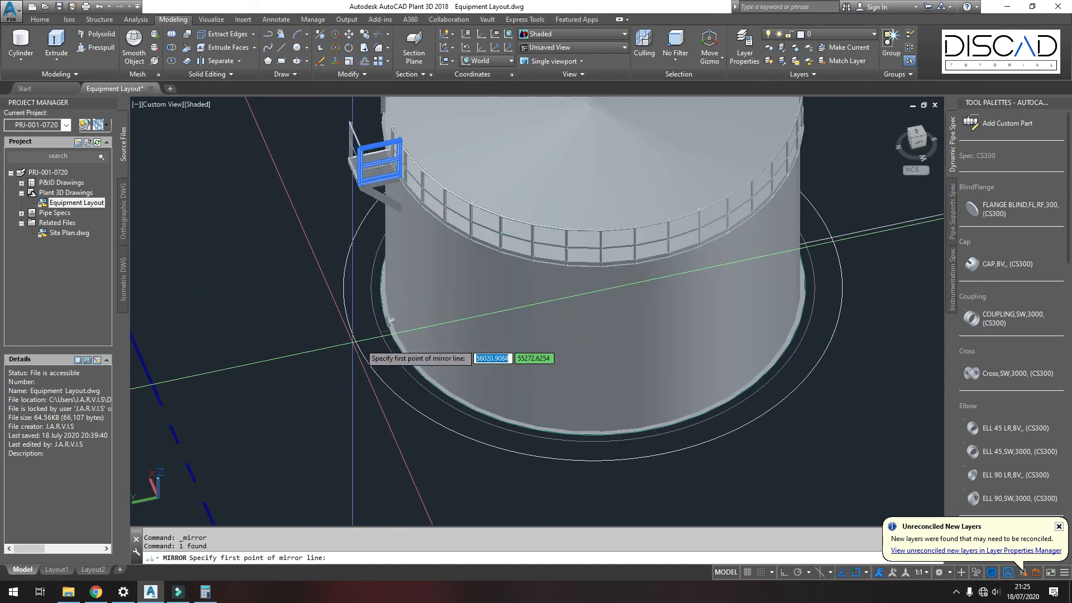
left_click(381, 332)
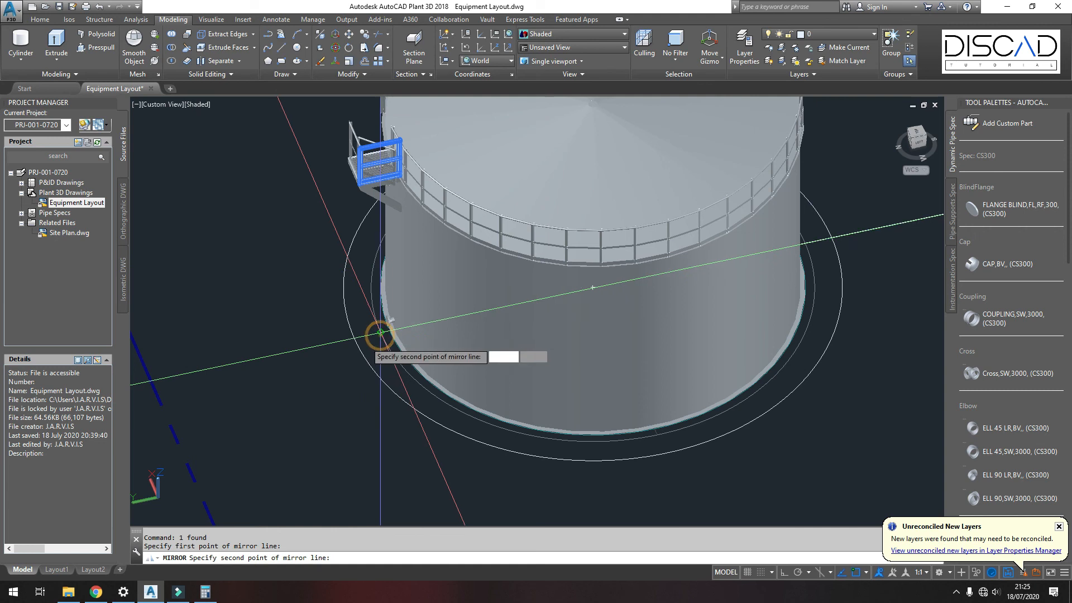
key("F8")
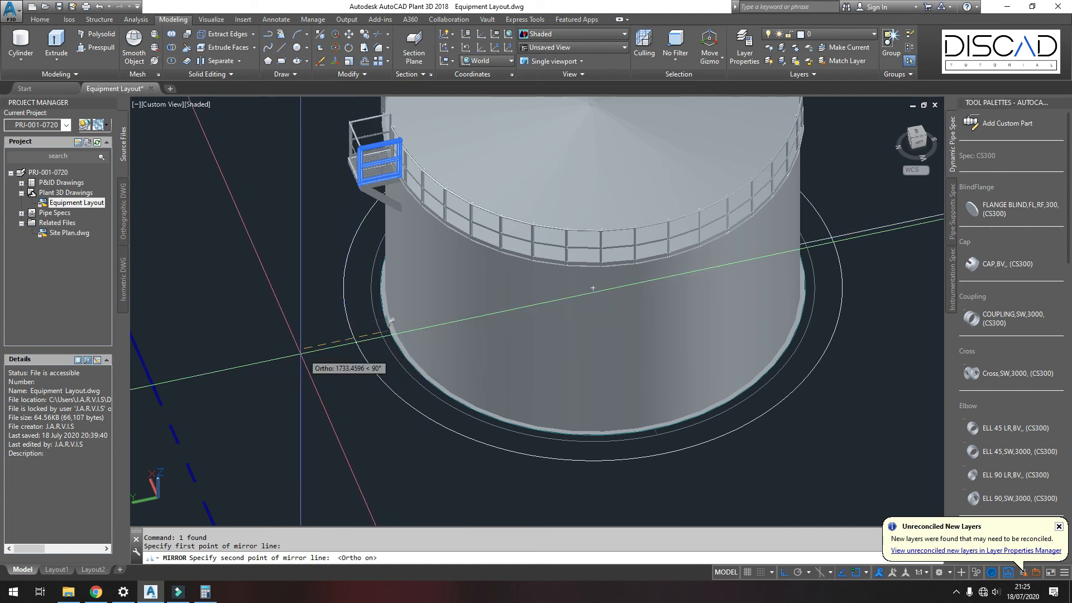
left_click(290, 356)
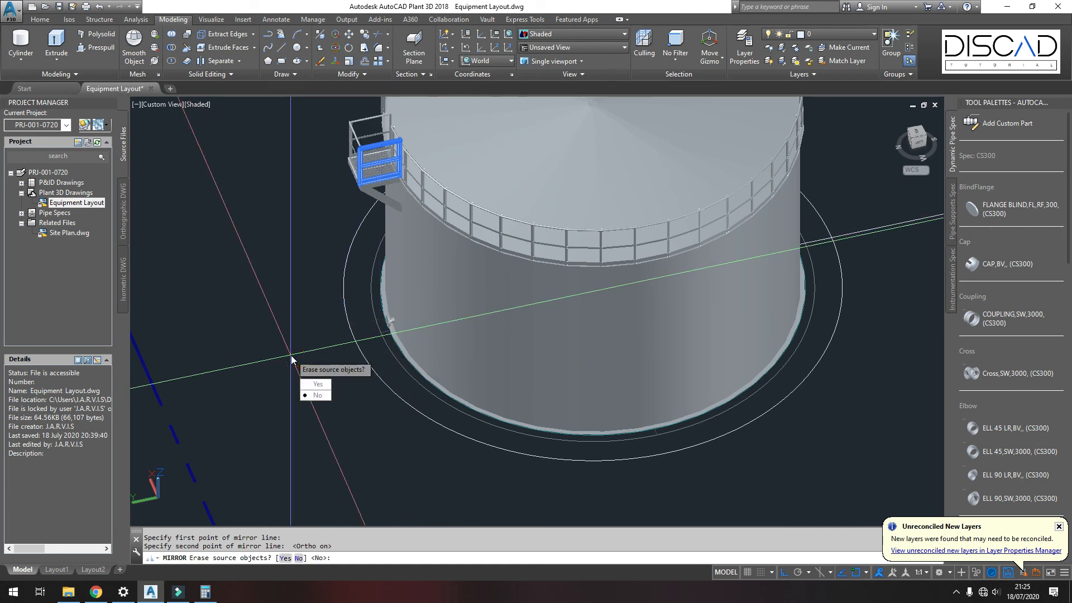
left_click(311, 384)
Step: Hide the tank to isolate the platform
mouse_move(318, 256)
middle_mouse_down("shift")
mouse_move(309, 352)
mouse_move(334, 272)
middle_mouse_up("shift")
left_click(502, 191)
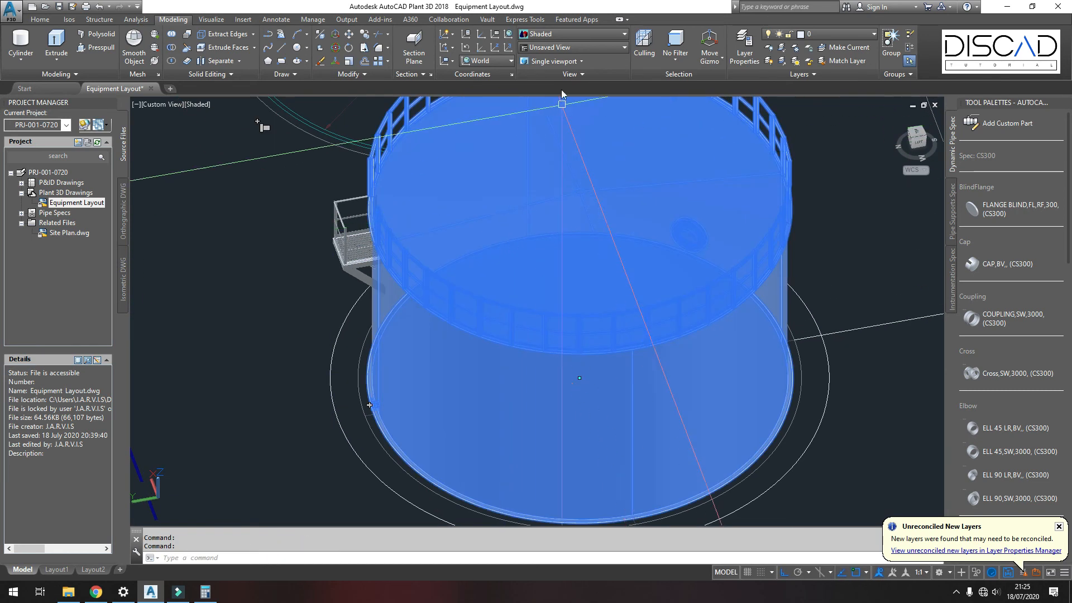
left_click(39, 20)
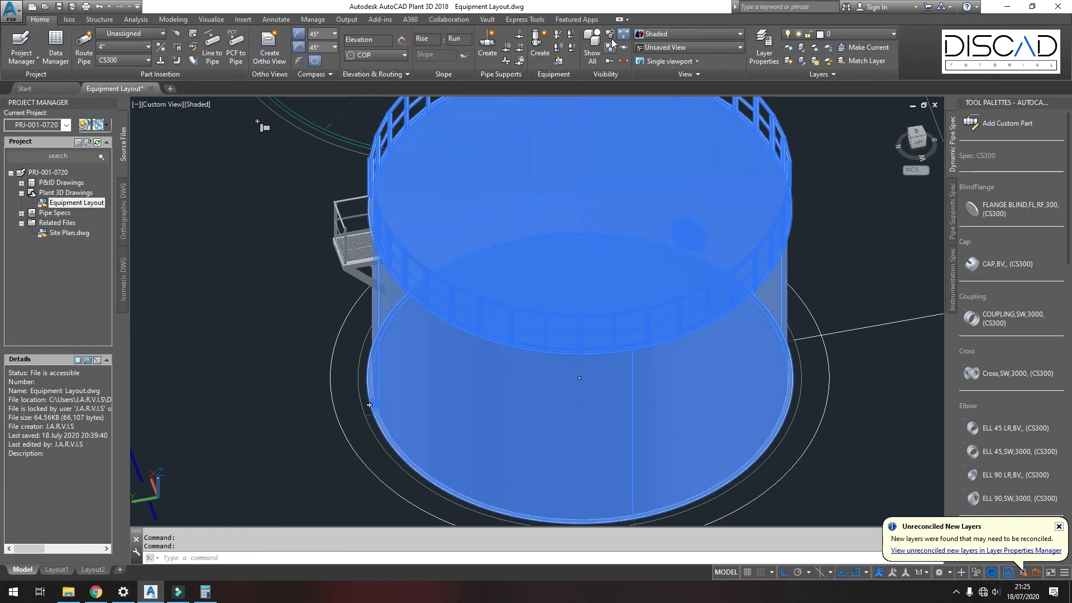
left_click(613, 44)
Step: Switch to the top view and draw a vertical construction line through the tank's centre
left_click(160, 105)
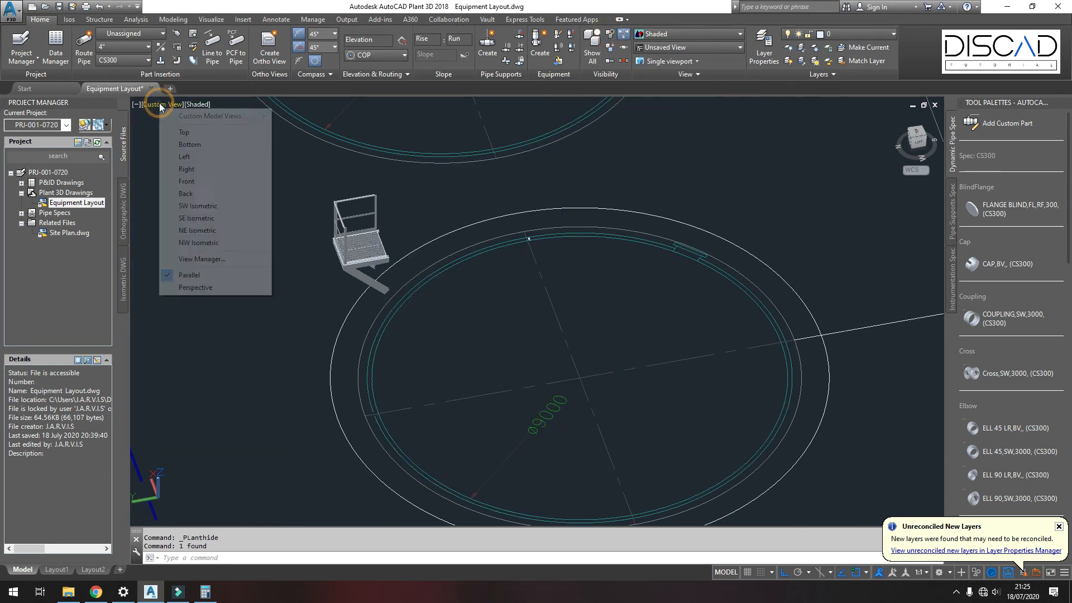
left_click(181, 132)
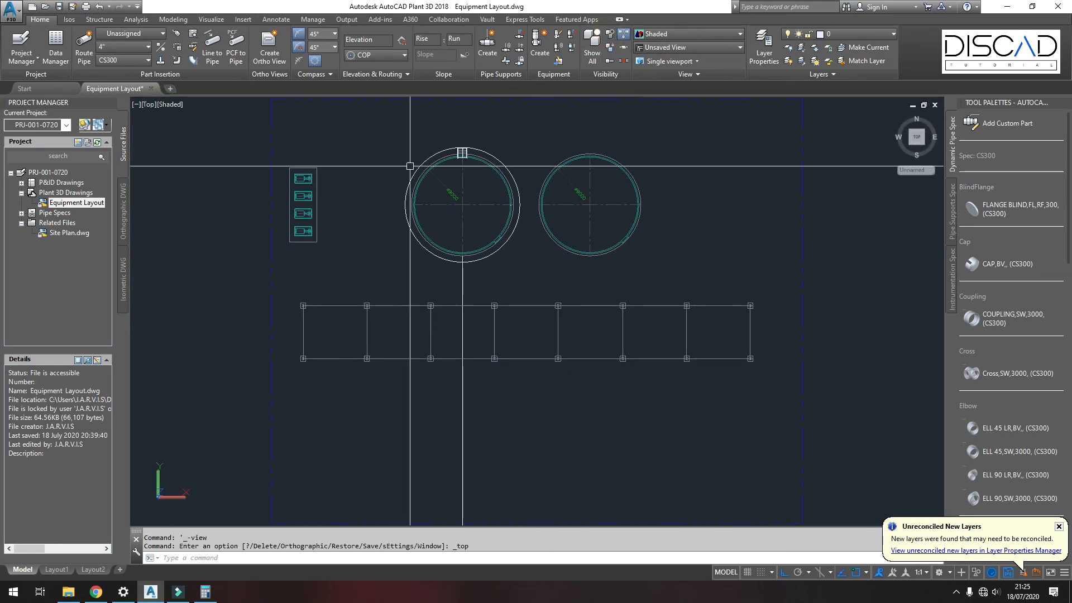
scroll(468, 162, "up", 5)
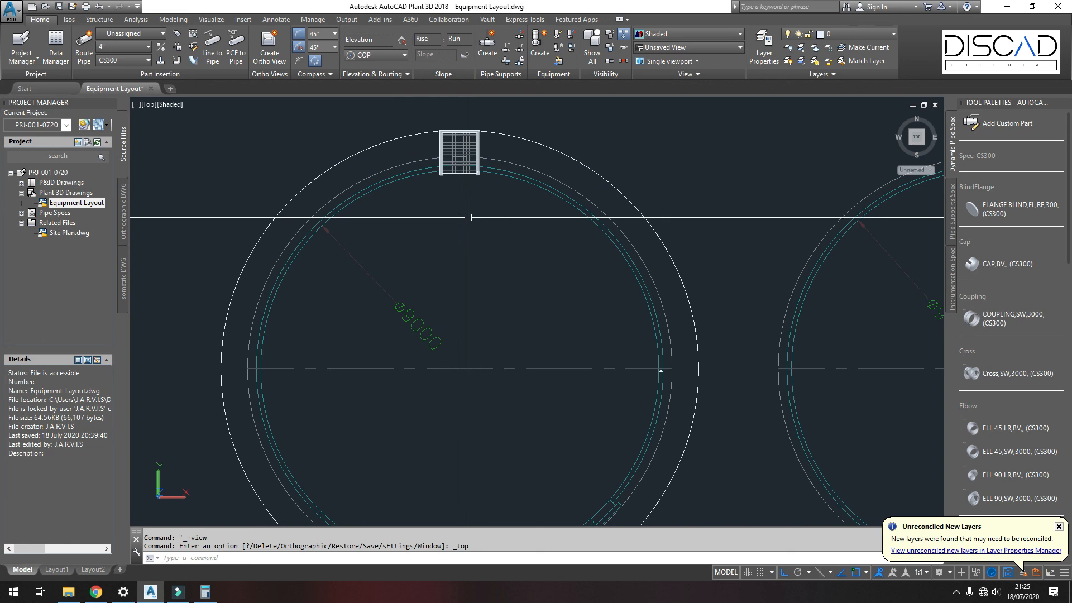
type("l")
key("Return")
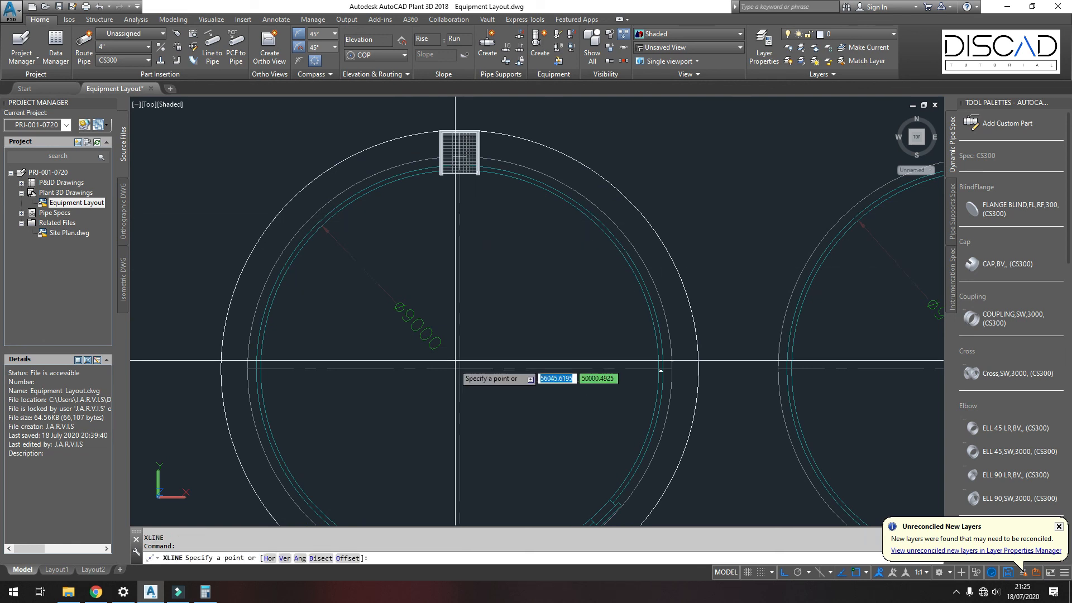
left_click(459, 369)
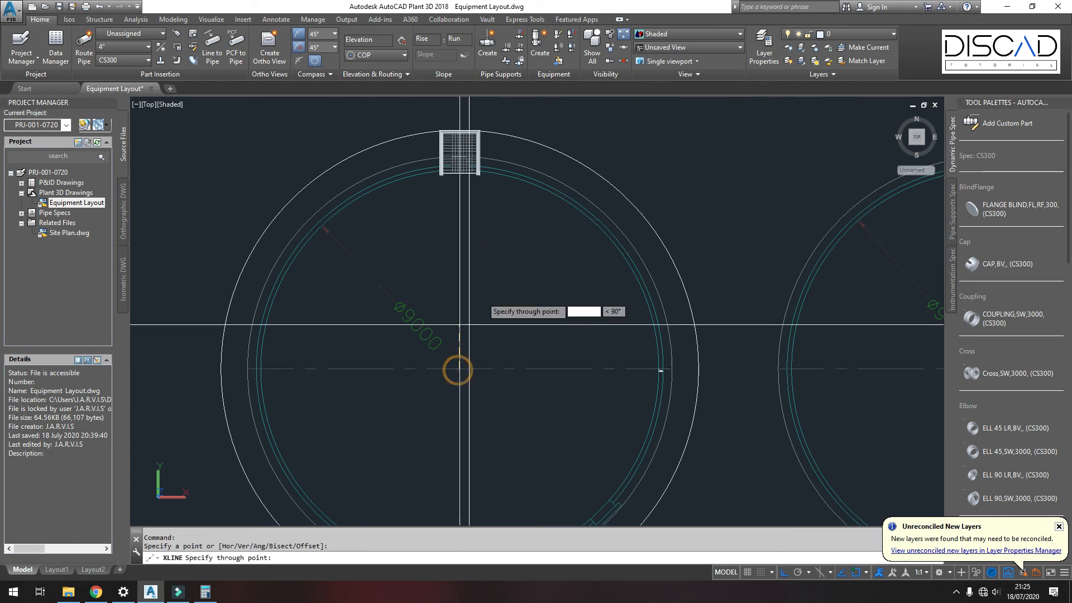
left_click(507, 250)
key("Return")
Step: Hide the roof platform assembly
left_click(411, 104)
left_click(514, 198)
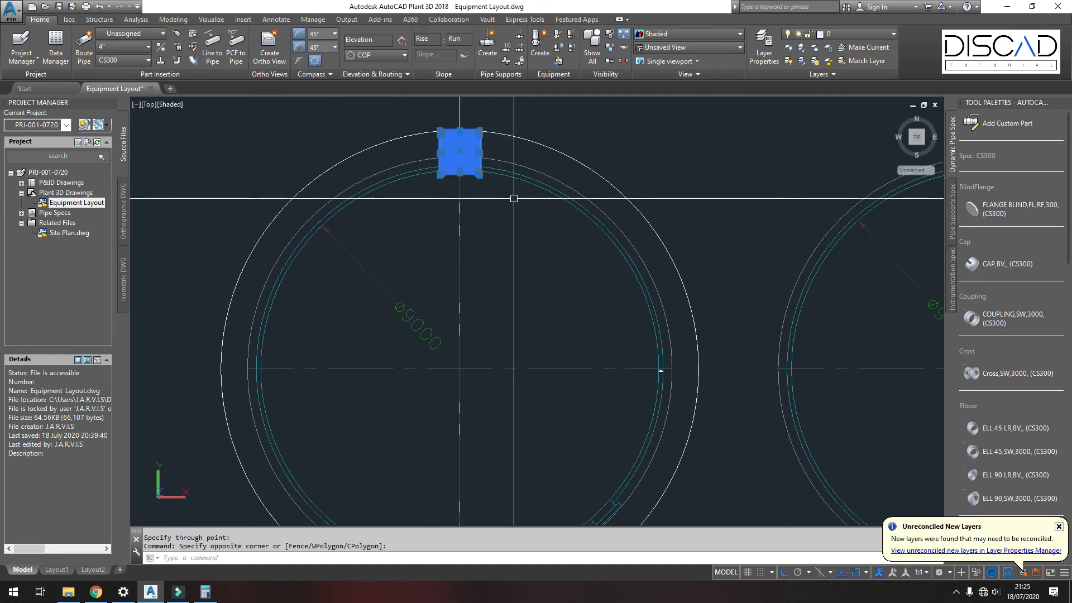
left_click(609, 34)
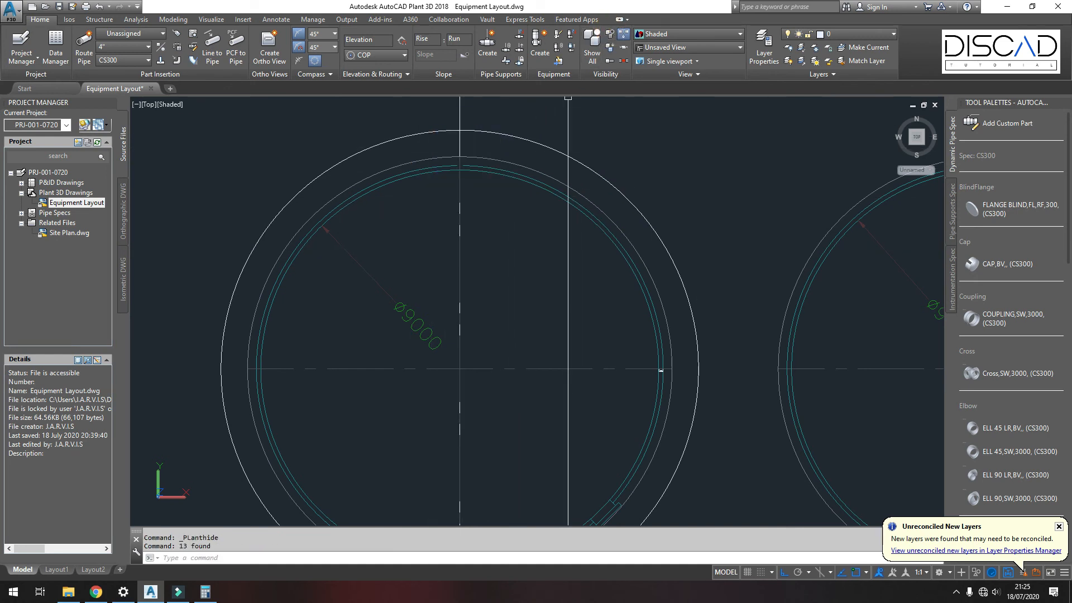
Step: Offset the vertical construction line 50 to the right
middle_click_drag(514, 118, 508, 208)
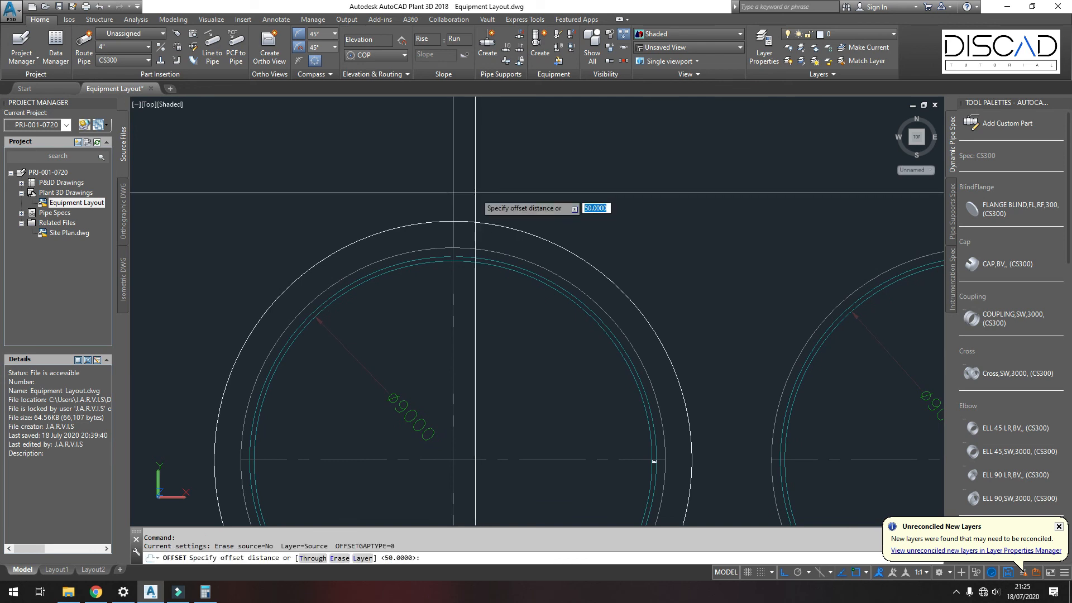
key("Return")
left_click(453, 191)
left_click(505, 196)
key("Return")
Step: Draw a sloped line from the tank's horizontal centreline up to the tank's inner shell
type("l")
key("Return")
left_click(438, 464)
scroll(423, 279, "up", 3)
scroll(483, 271, "up", 1)
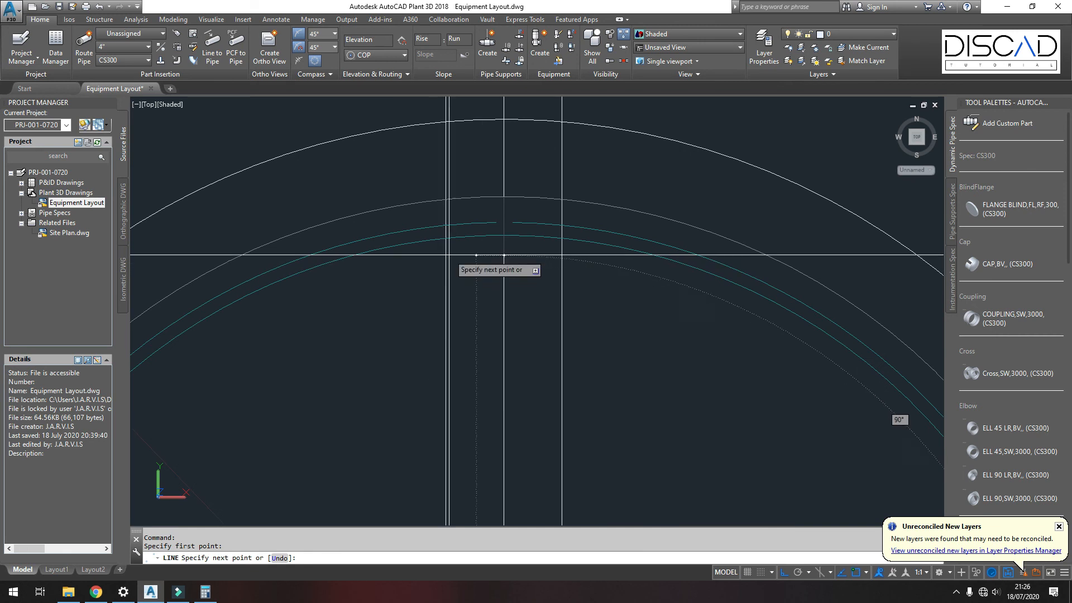
key("Return")
scroll(456, 253, "down", 4)
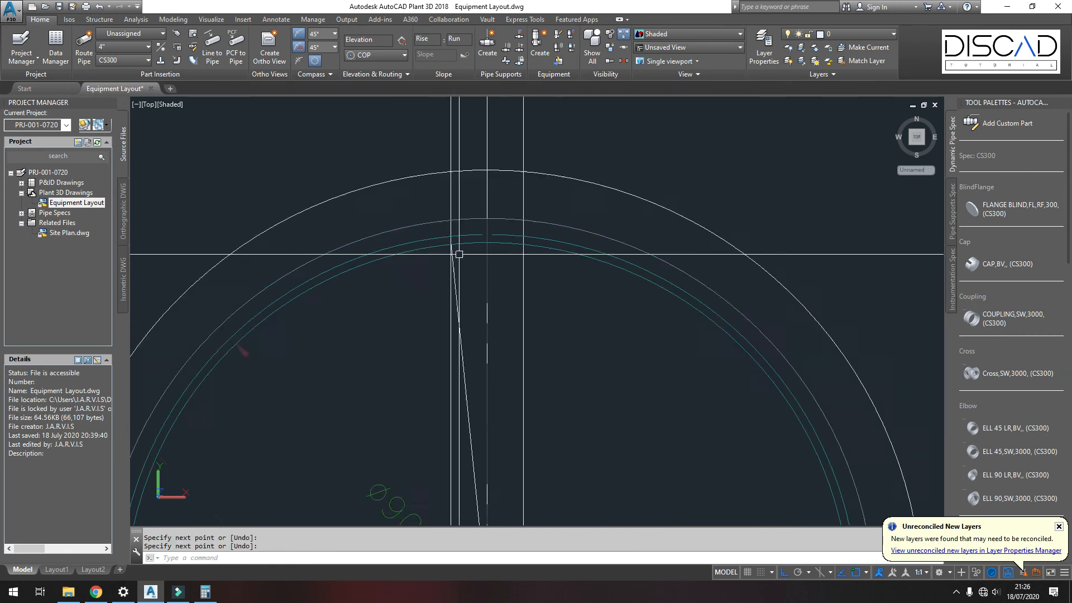
Step: Mirror the sloped line about the tank's vertical construction line, keeping the original line
left_click(465, 324)
type("mi")
key("Return")
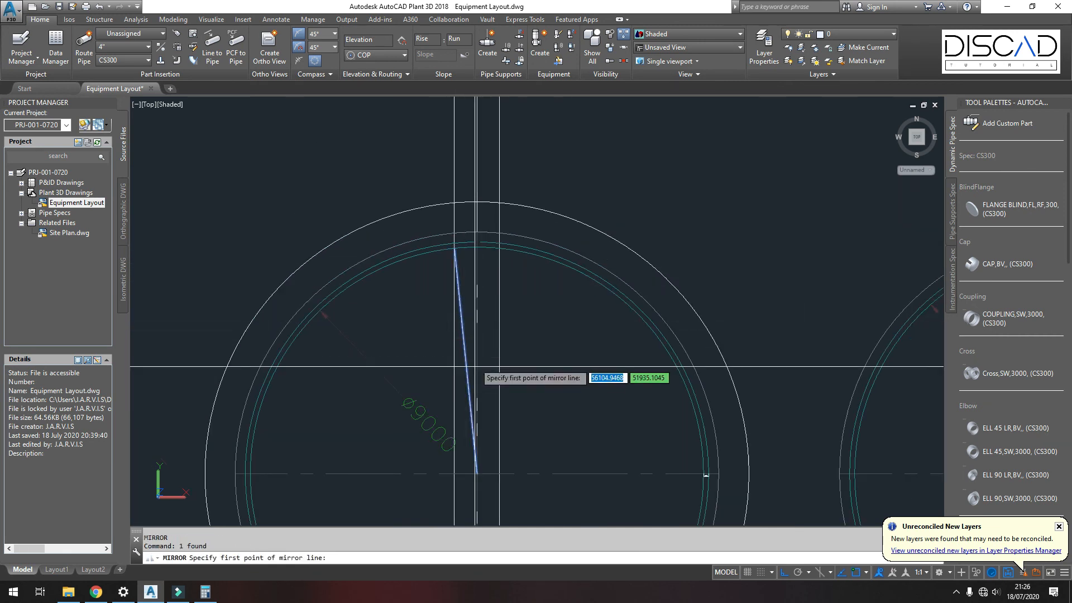
left_click(475, 357)
scroll(486, 285, "up", 3)
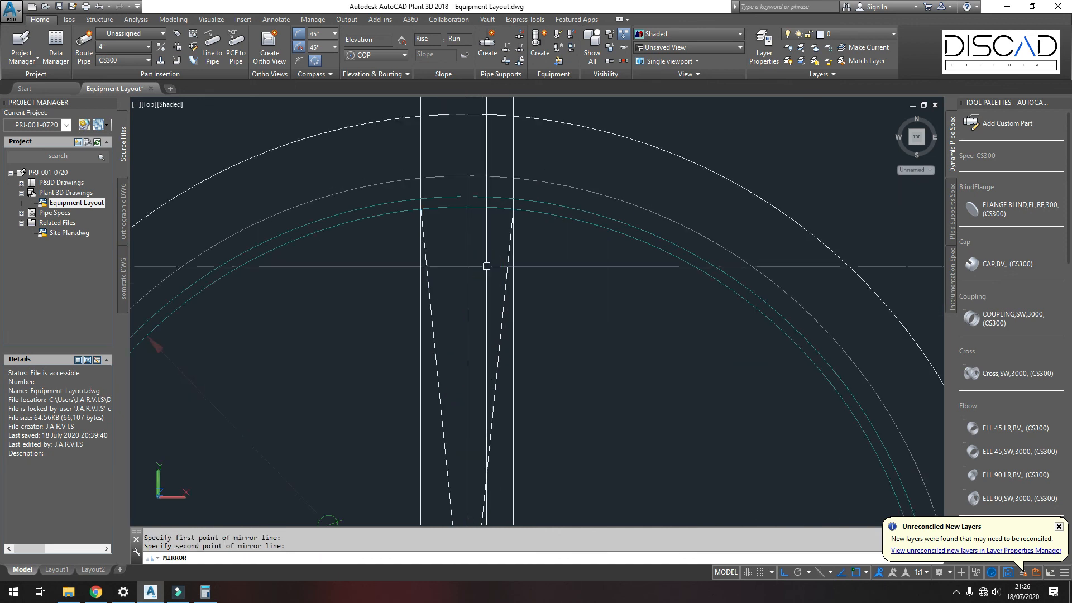
left_click(486, 266)
scroll(486, 266, "down", 3)
key("Return")
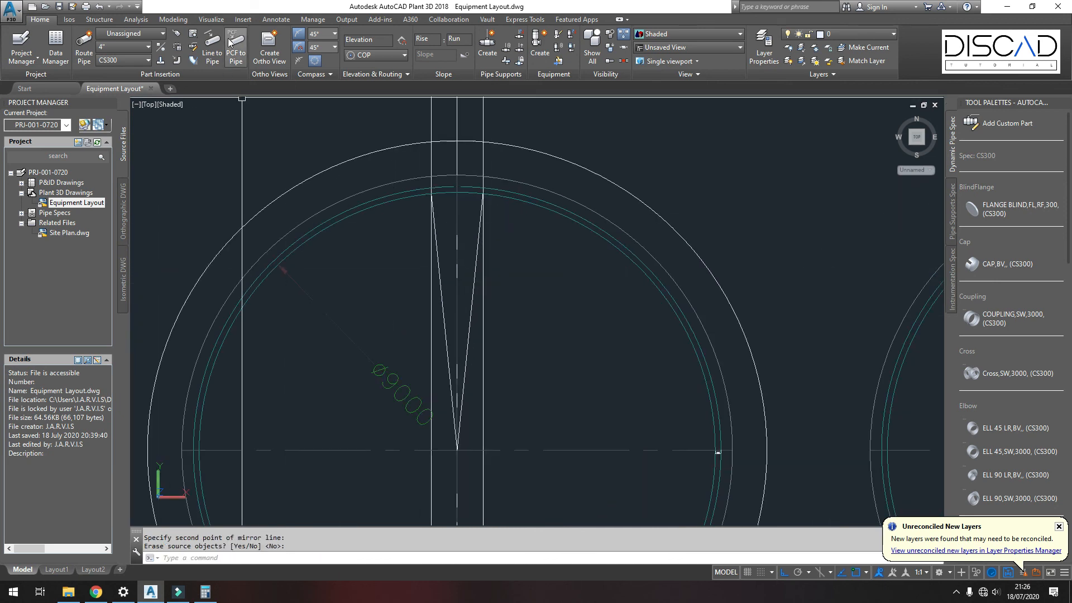
Step: Add an angular dimension between the two sloped lines near the tank's centre
left_click(276, 20)
left_click(243, 62)
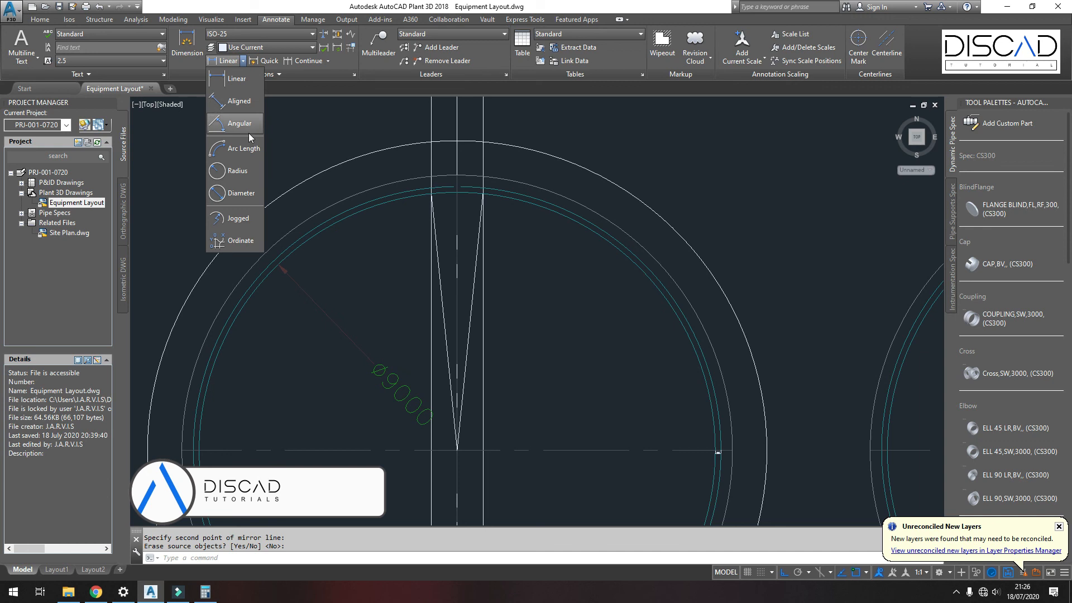
left_click(240, 124)
left_click(442, 301)
left_click(471, 306)
scroll(469, 306, "up", 4)
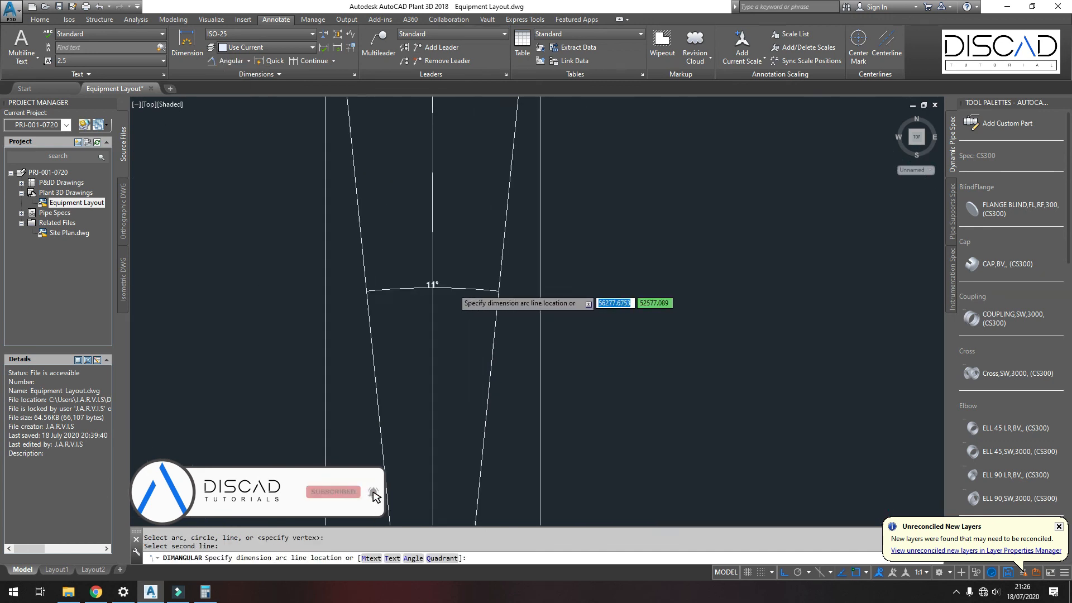
left_click(461, 281)
scroll(460, 277, "down", 3)
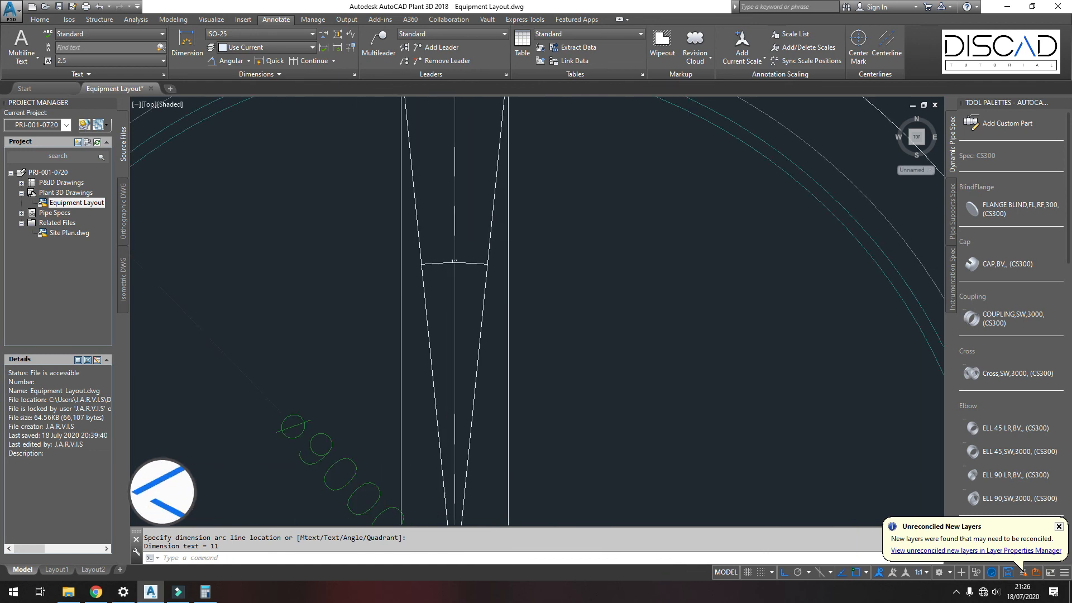
scroll(453, 261, "up", 10)
scroll(434, 280, "down", 4)
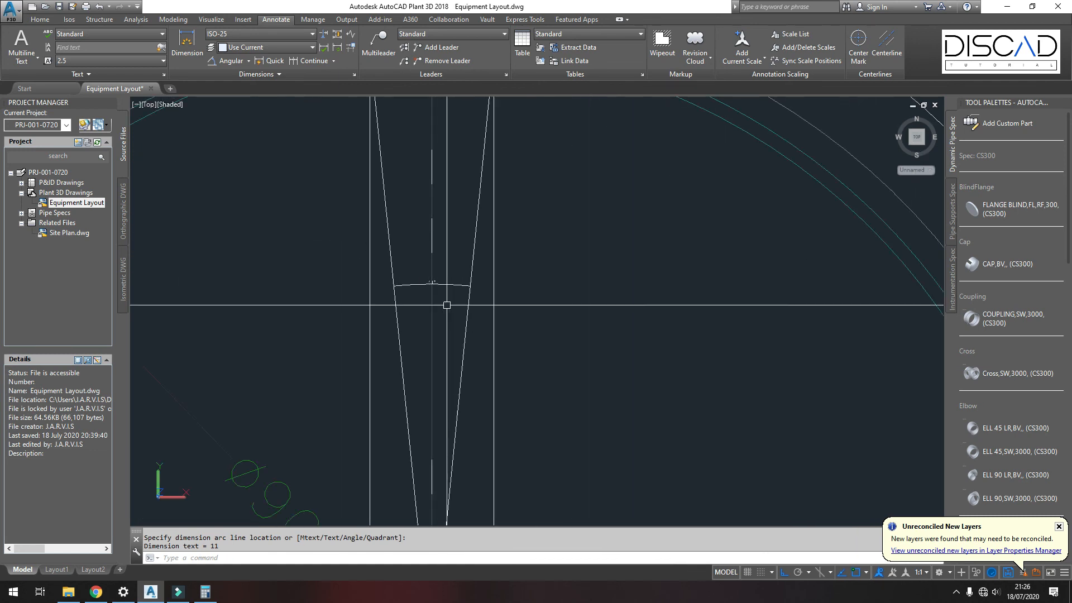
Step: Switch to the Calculator and compute 360 minus 11
left_click(214, 594)
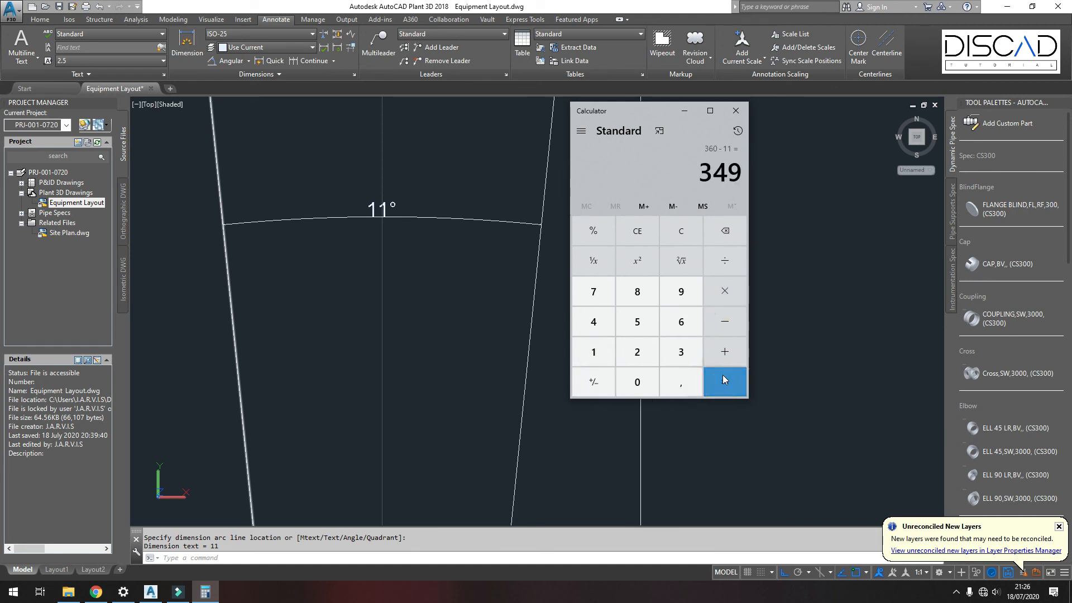
left_click(476, 258)
scroll(469, 273, "down", 5)
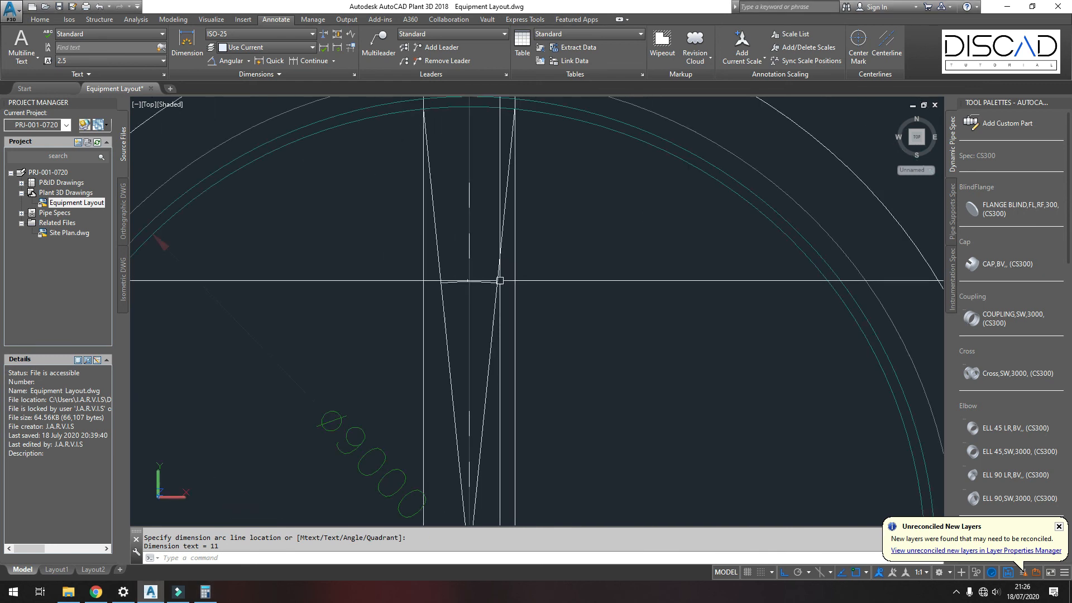
scroll(500, 281, "down", 5)
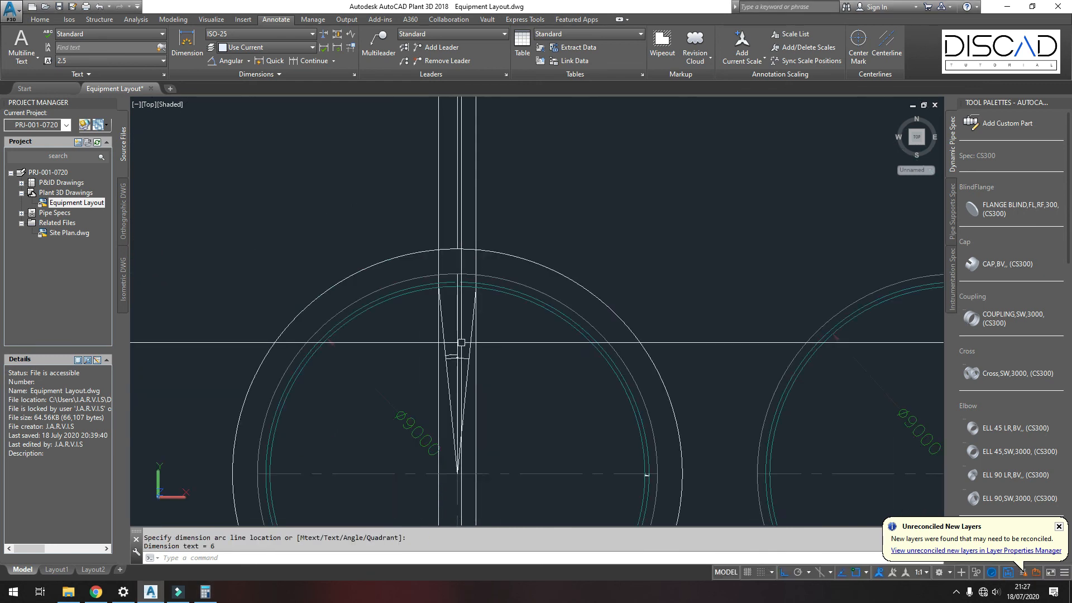
Step: Modify tank T-100's Platform 1, setting its A1 angle to 349, and inspect the resulting roof platform
middle_click_drag(495, 378, 377, 277, "shift")
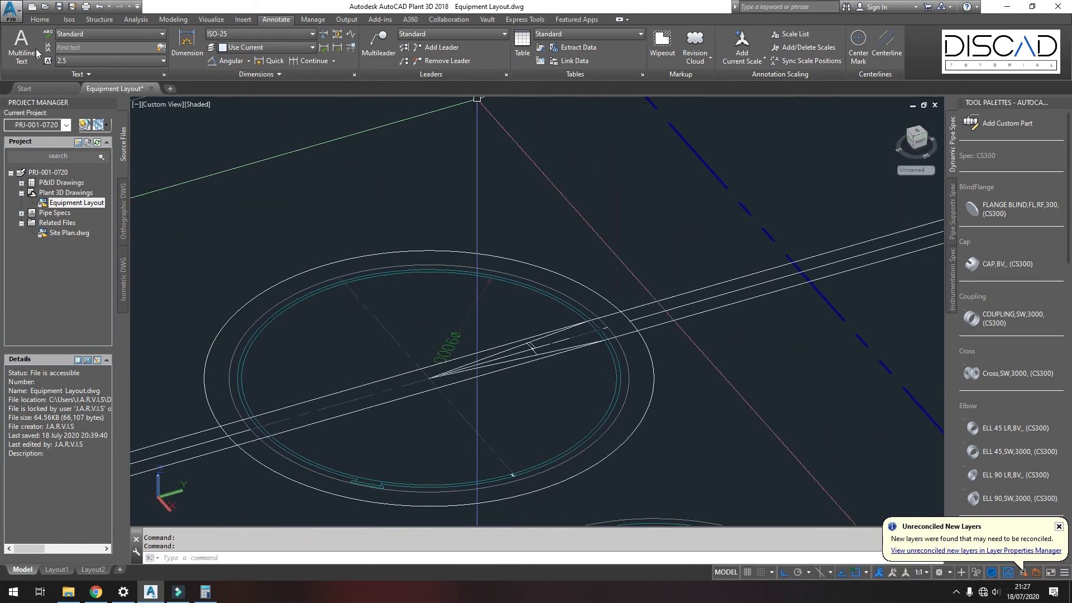
left_click(39, 20)
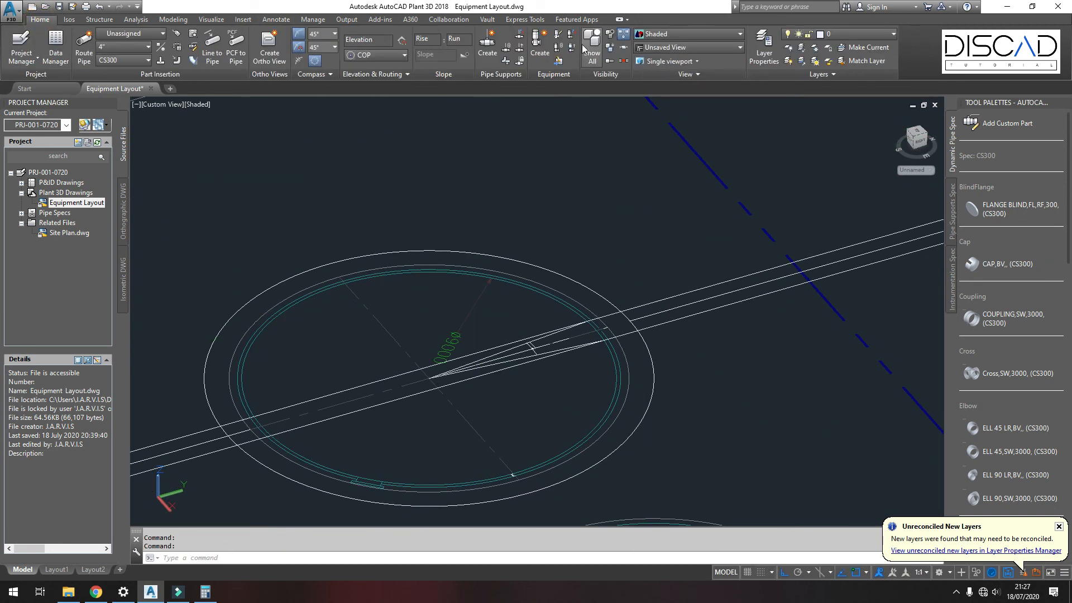
mouse_move(637, 213)
middle_mouse_down()
mouse_move(536, 297)
mouse_move(548, 285)
mouse_move(554, 327)
middle_mouse_up()
scroll(592, 184, "up", 6)
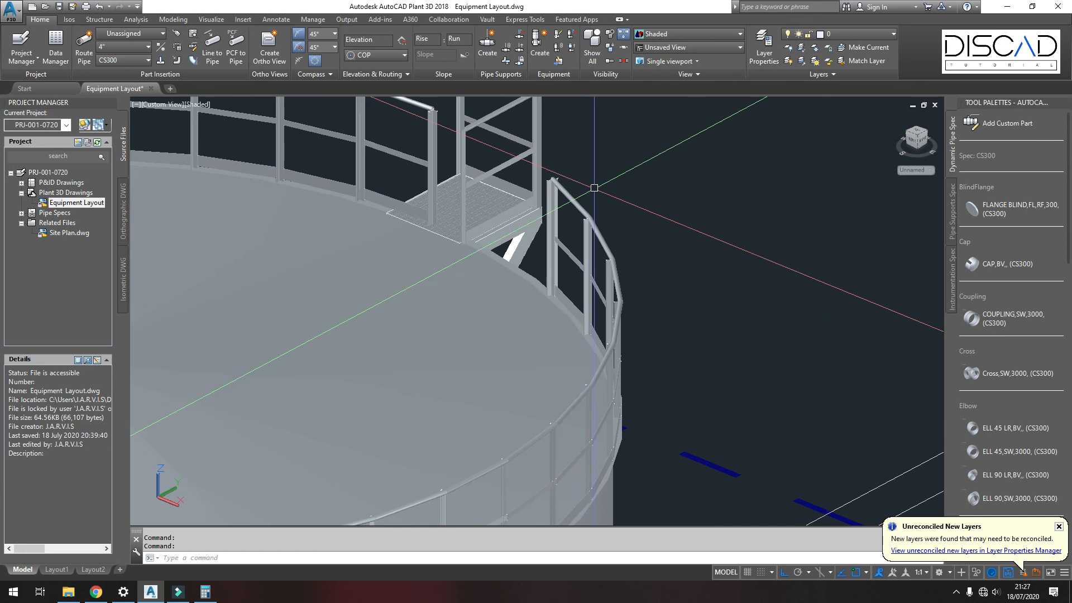
left_click(617, 246)
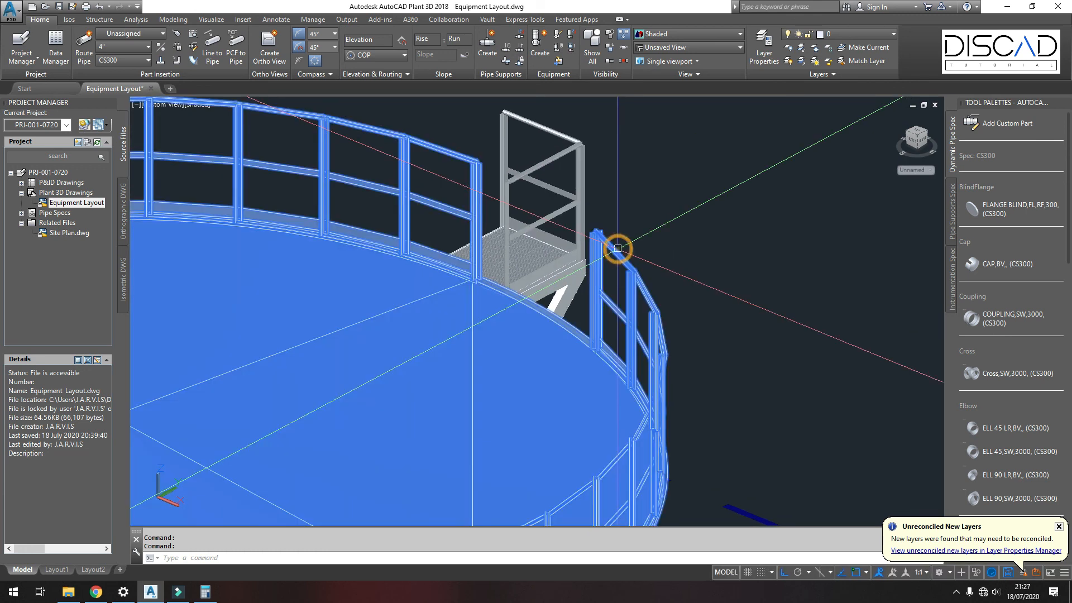
right_click(617, 249)
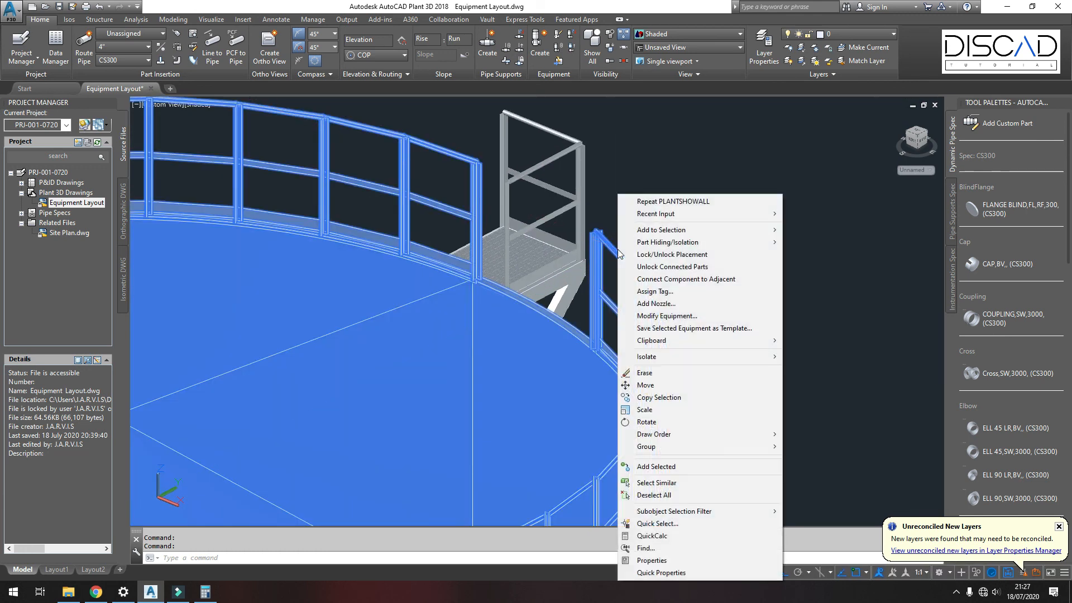
left_click(664, 316)
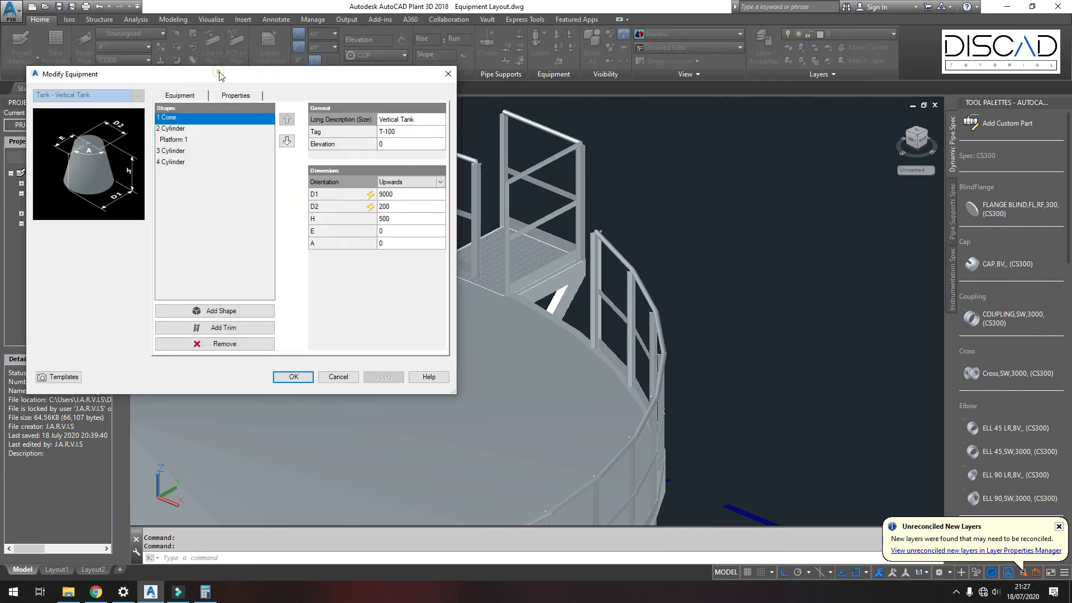
left_click_drag(219, 76, 765, 10)
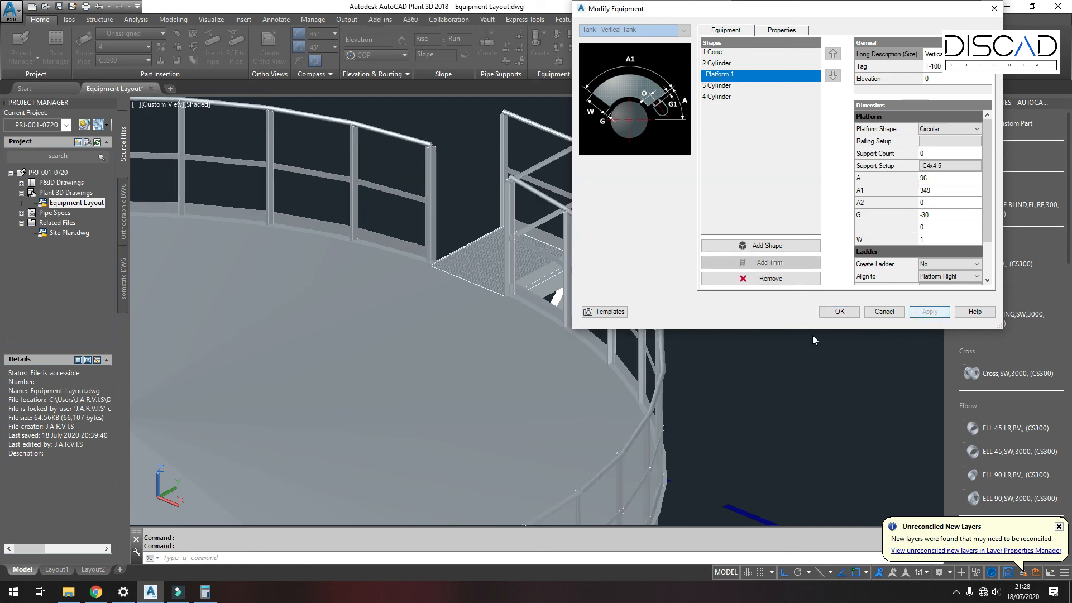
left_click(839, 312)
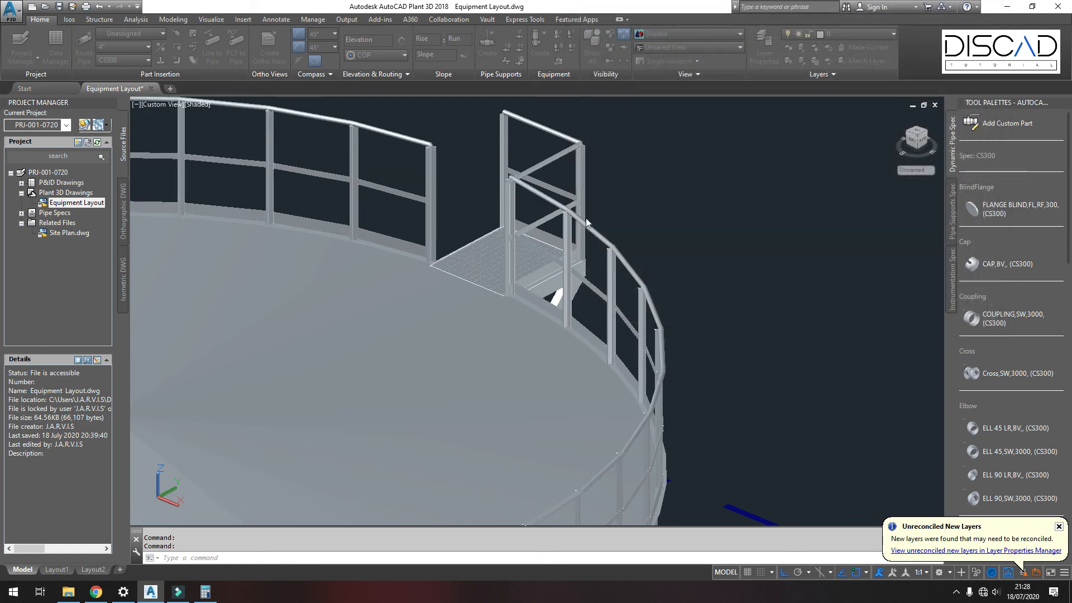
middle_click_drag(512, 219, 686, 247)
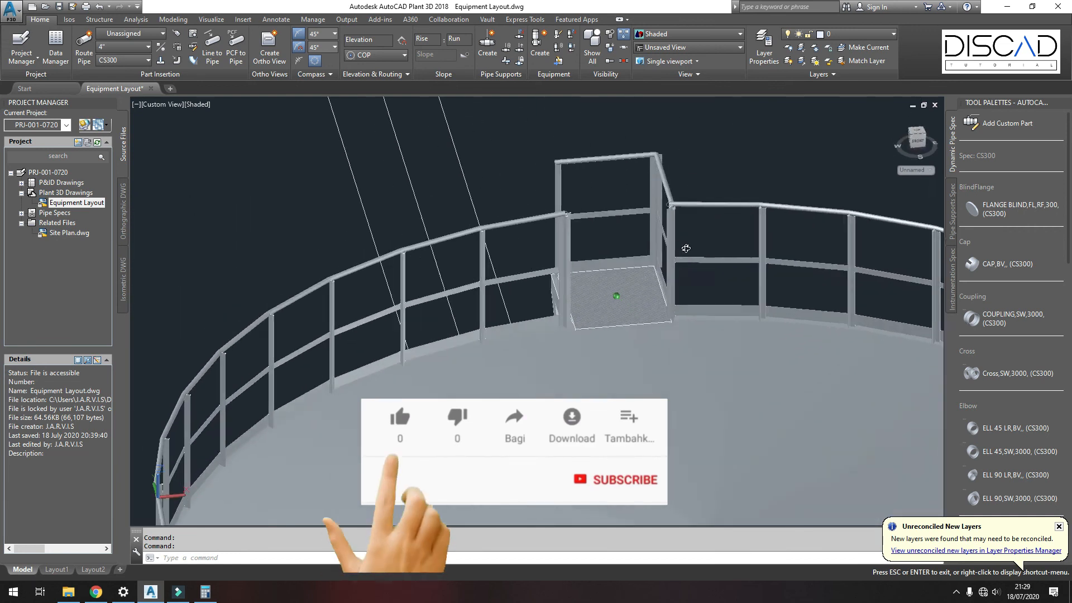
scroll(686, 248, "down", 8)
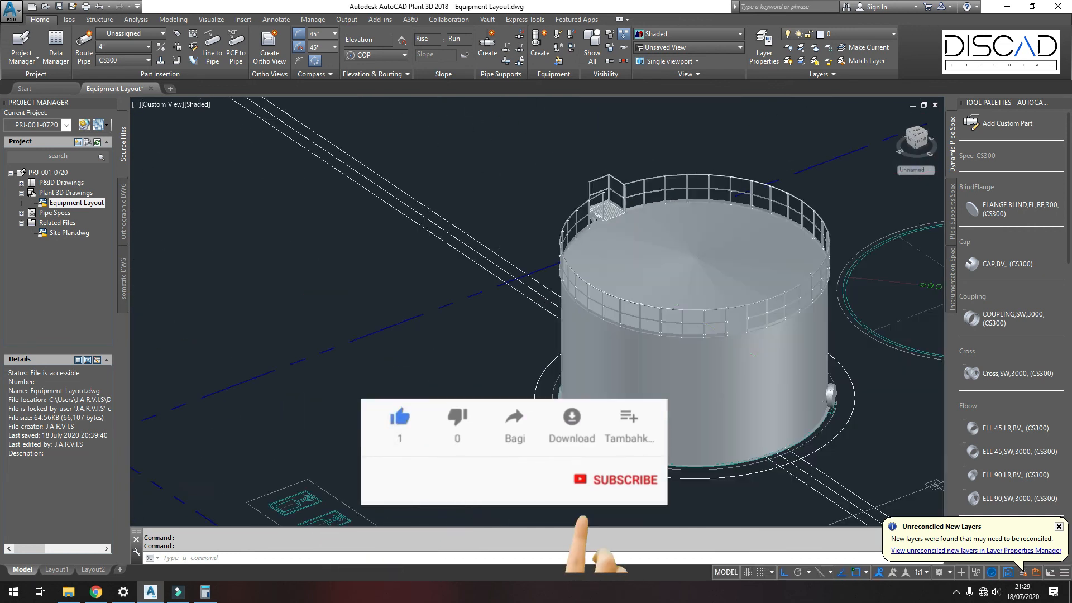